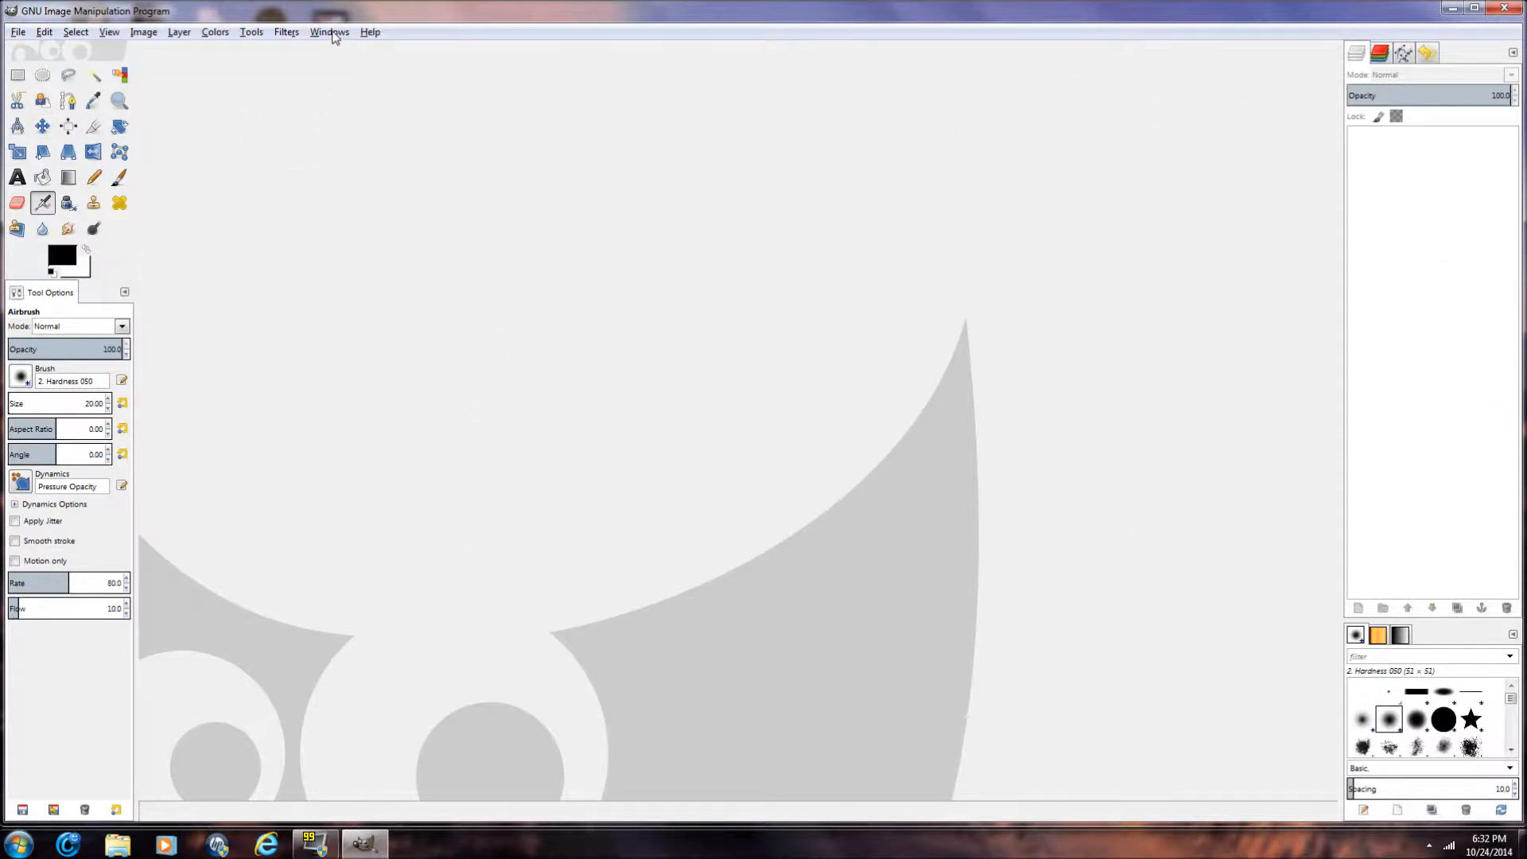
Step: Hide all the docks and bring them back into view
left_click(332, 33)
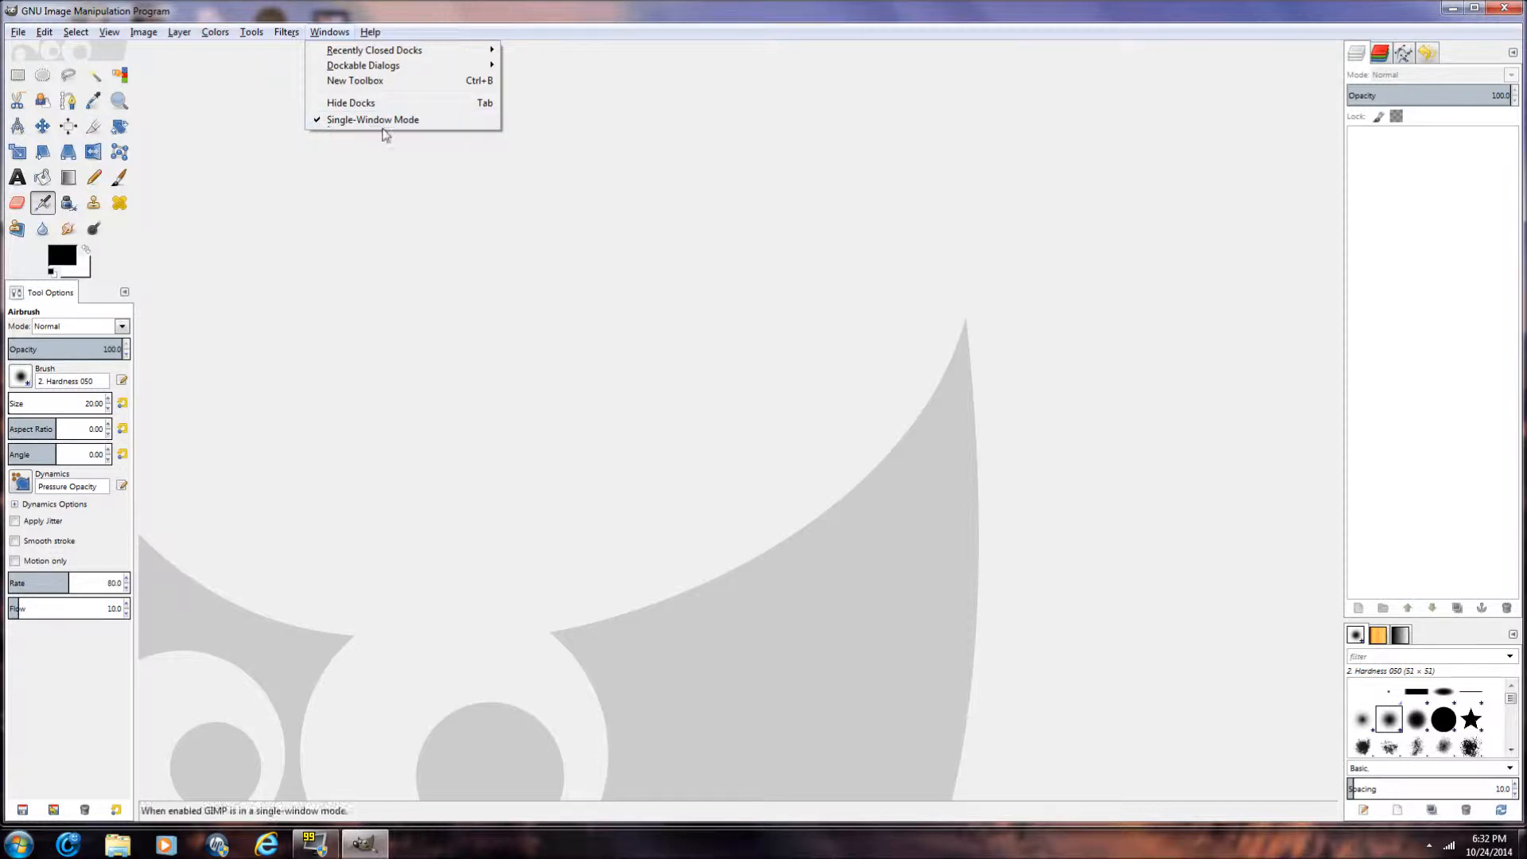
mouse_move(406, 56)
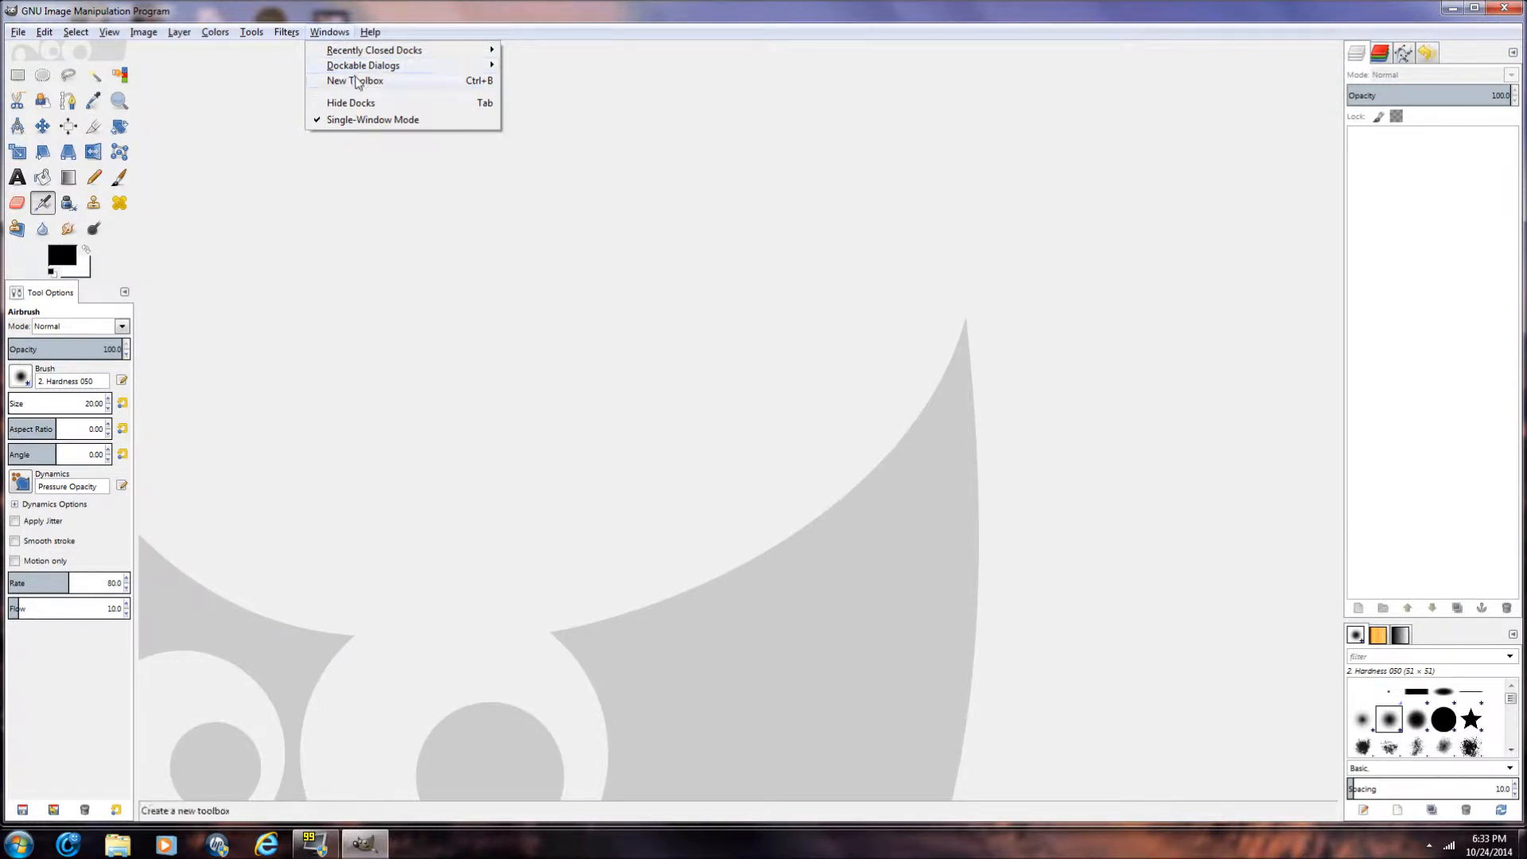
mouse_move(356, 60)
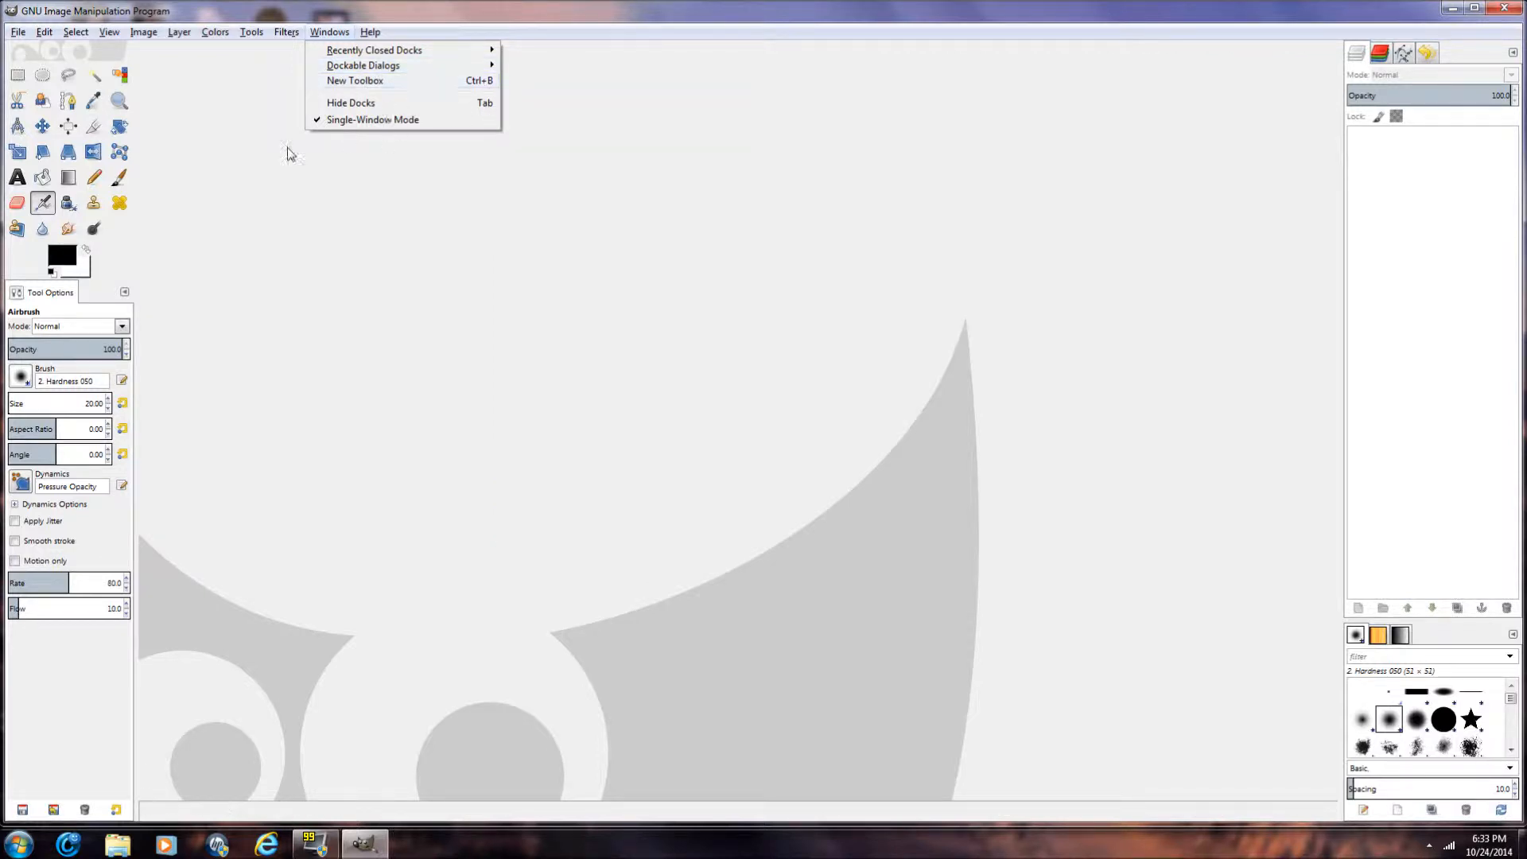
left_click(392, 109)
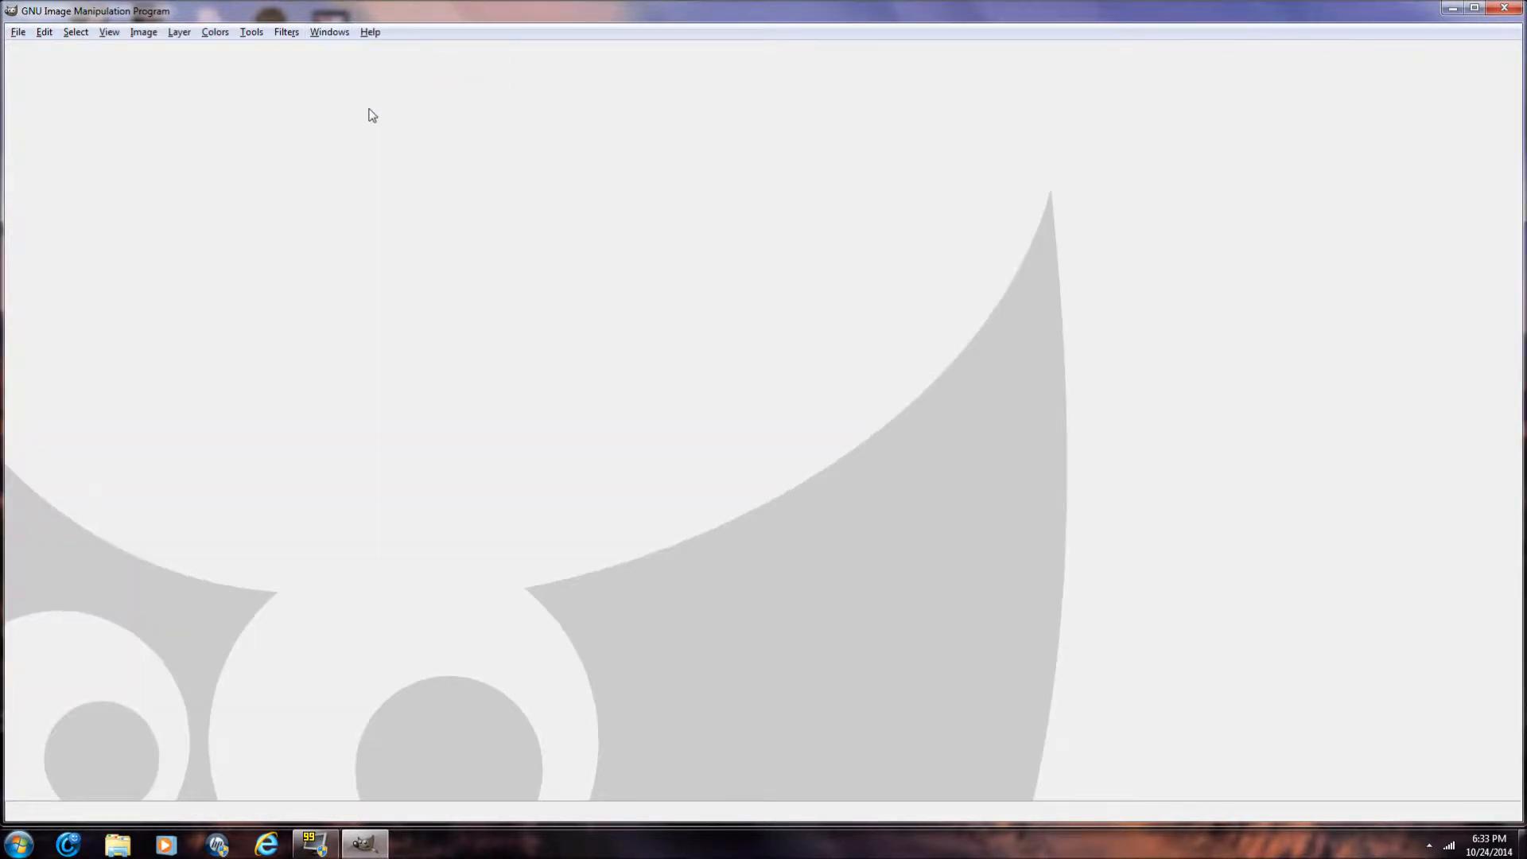
left_click(330, 33)
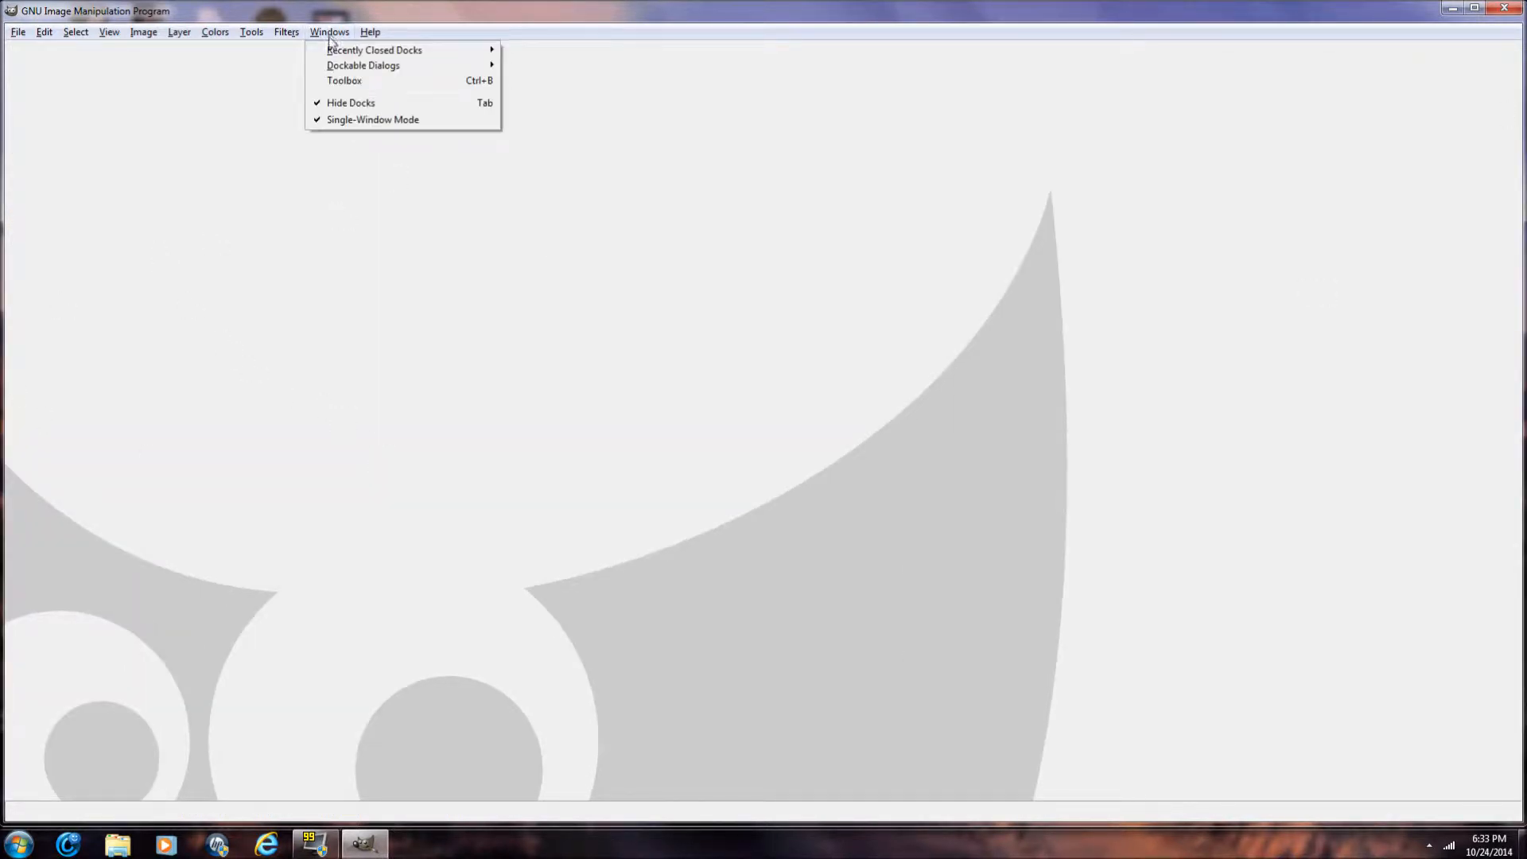
left_click(350, 103)
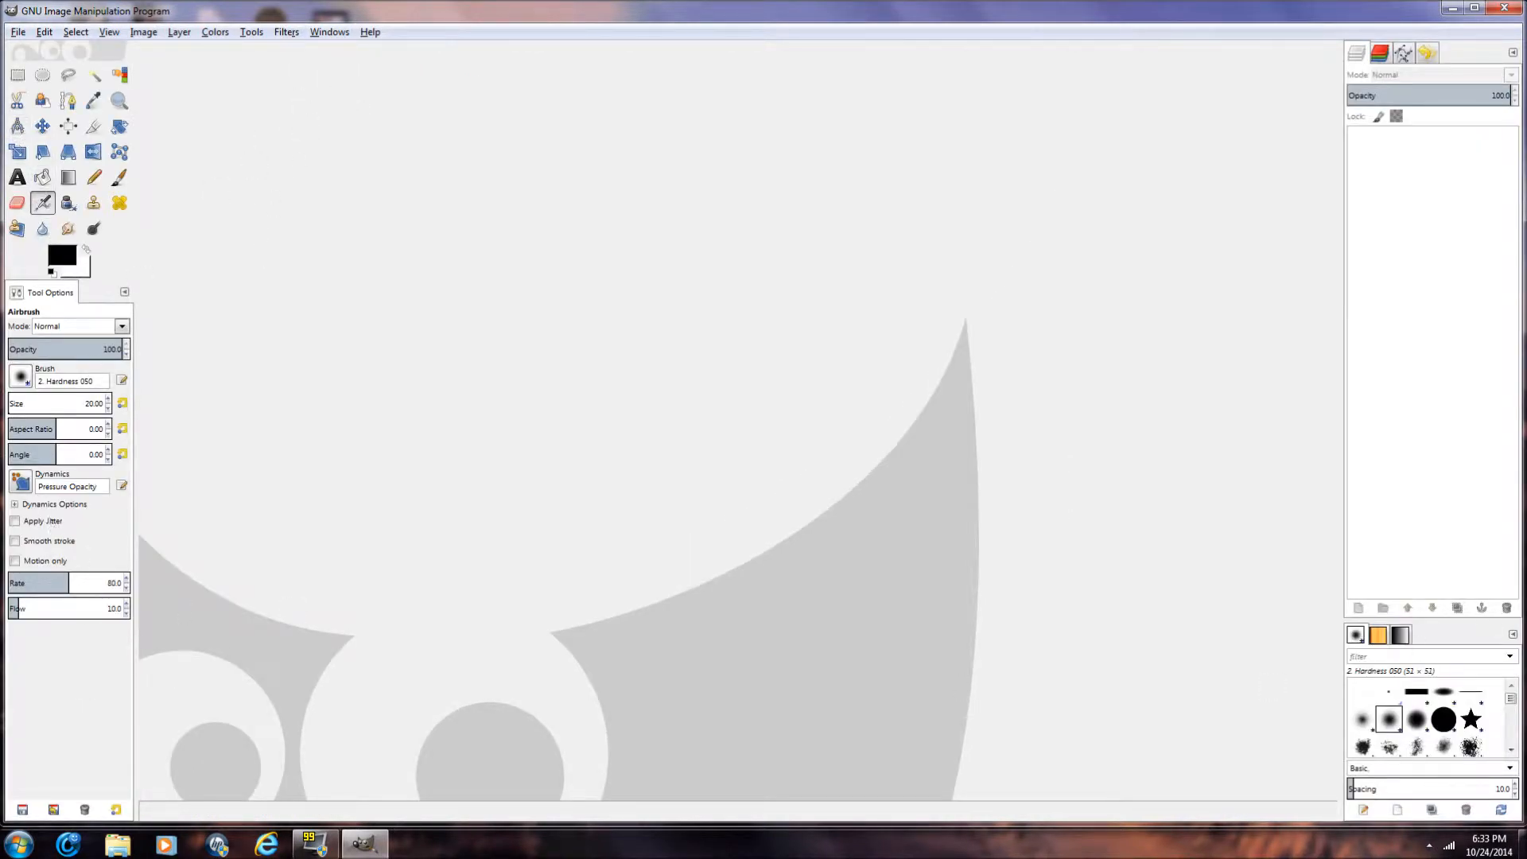
Step: Detach the Tool Options dialog into a floating window and dock it back below the toolbox, twice
left_click_drag(33, 298, 666, 330)
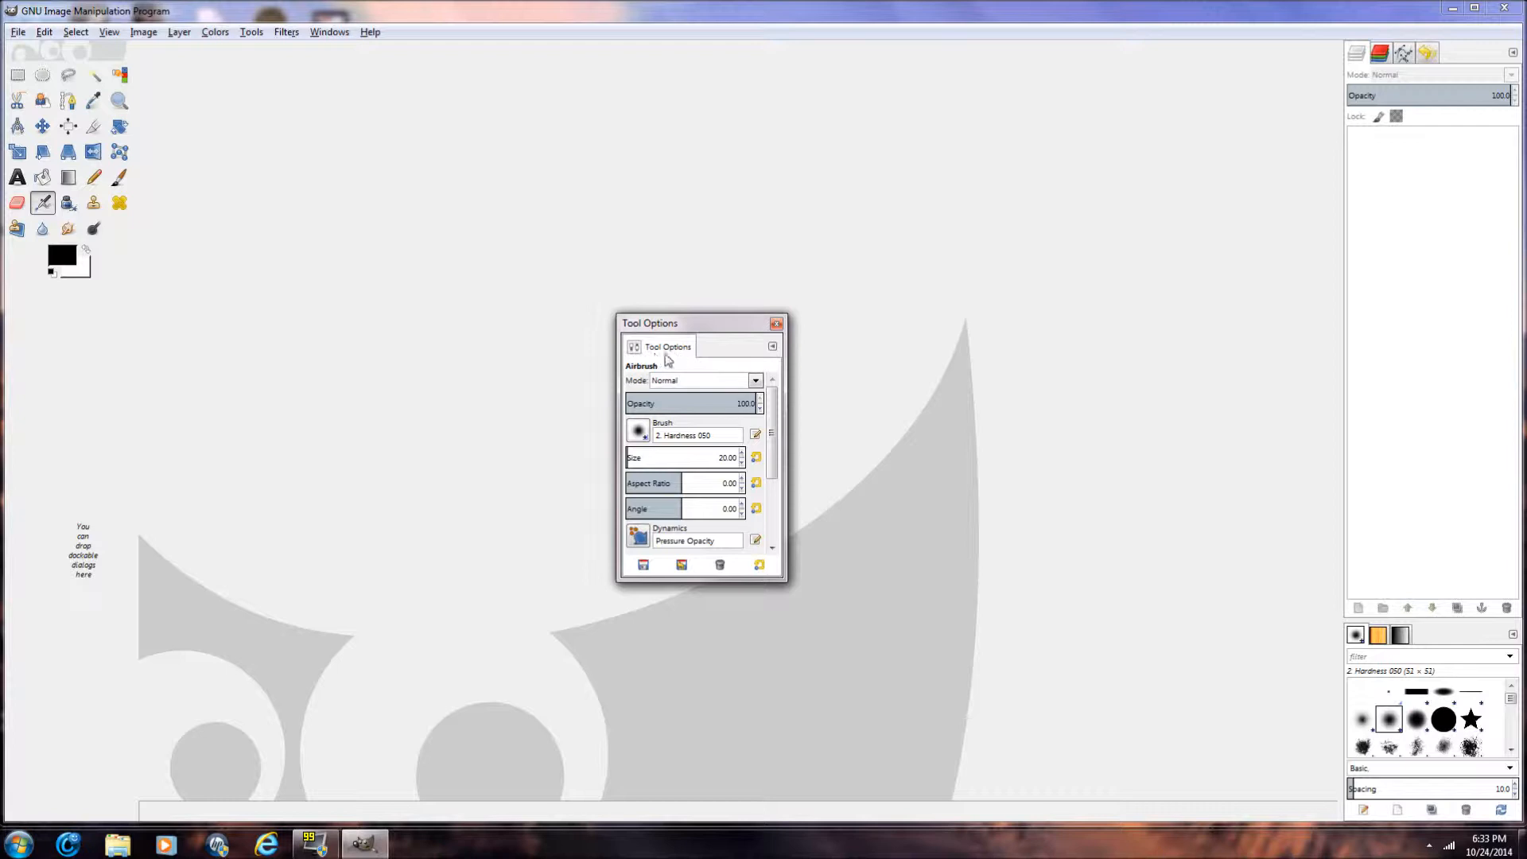
left_click_drag(634, 354, 84, 543)
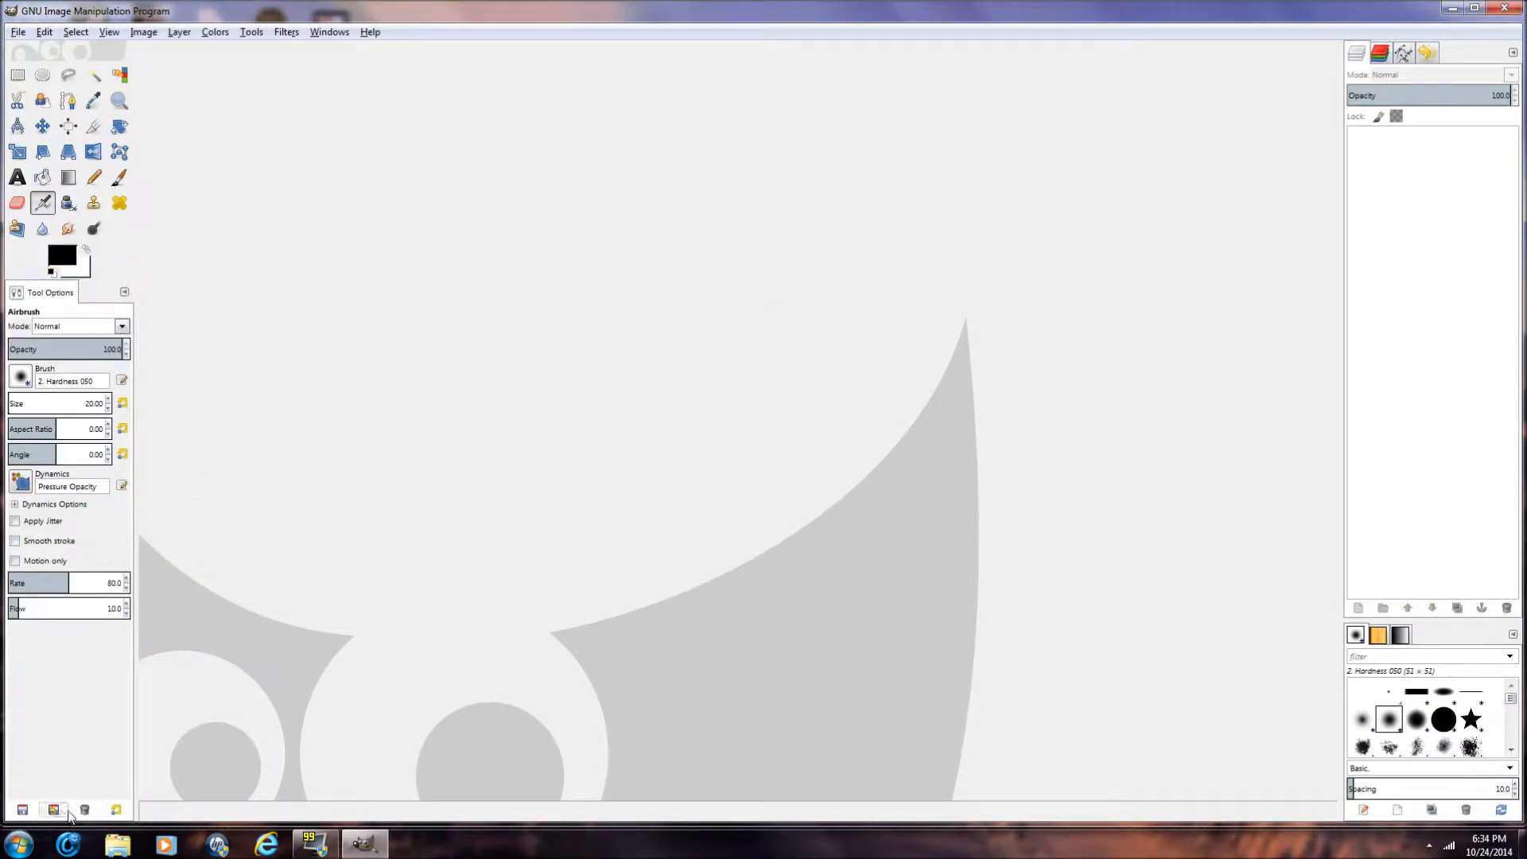
left_click_drag(20, 301, 457, 457)
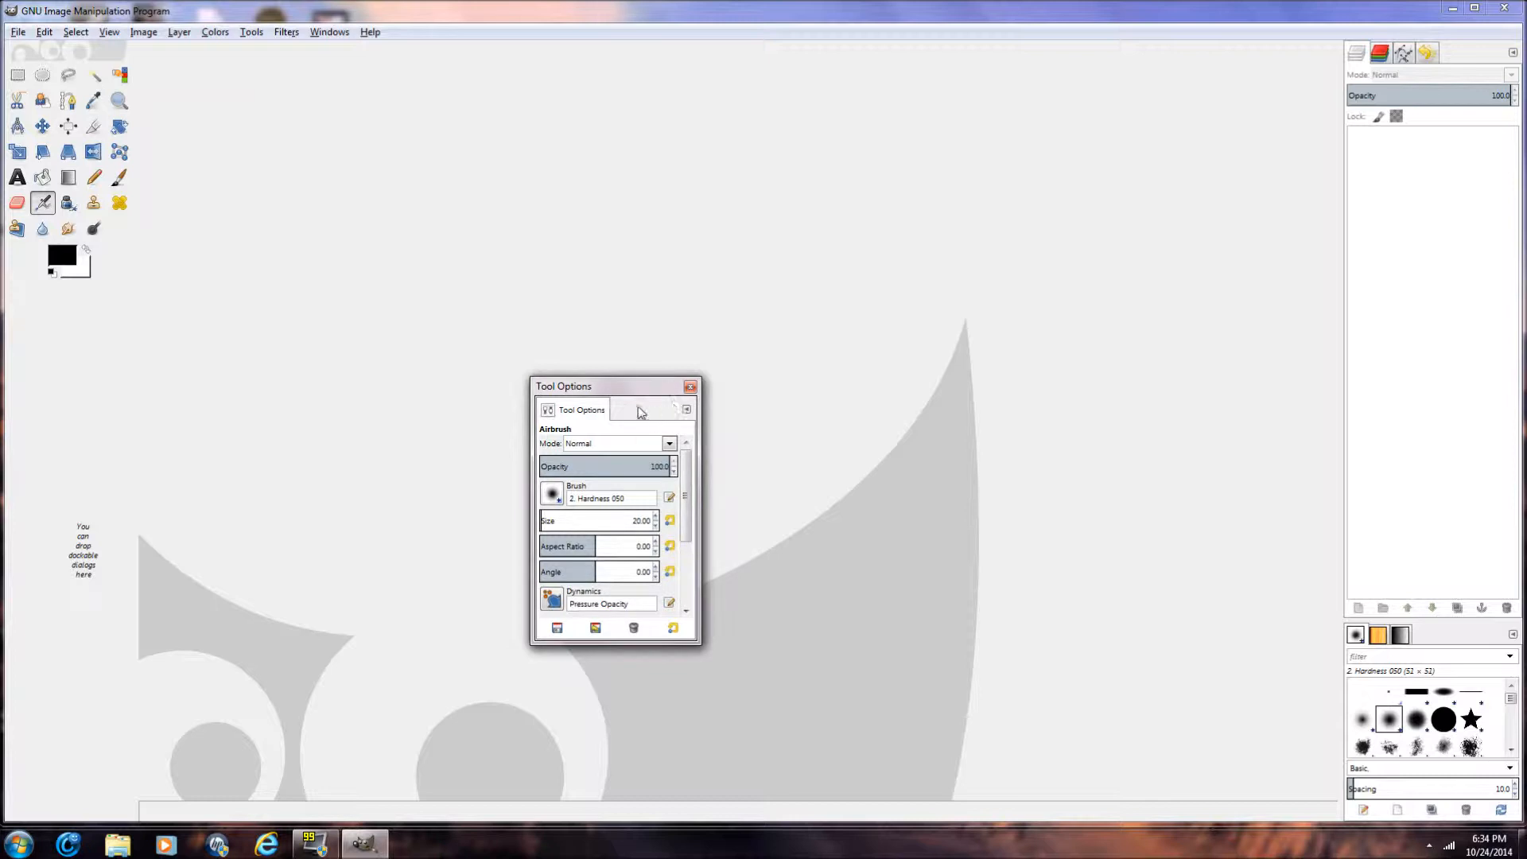
left_click_drag(599, 412, 100, 413)
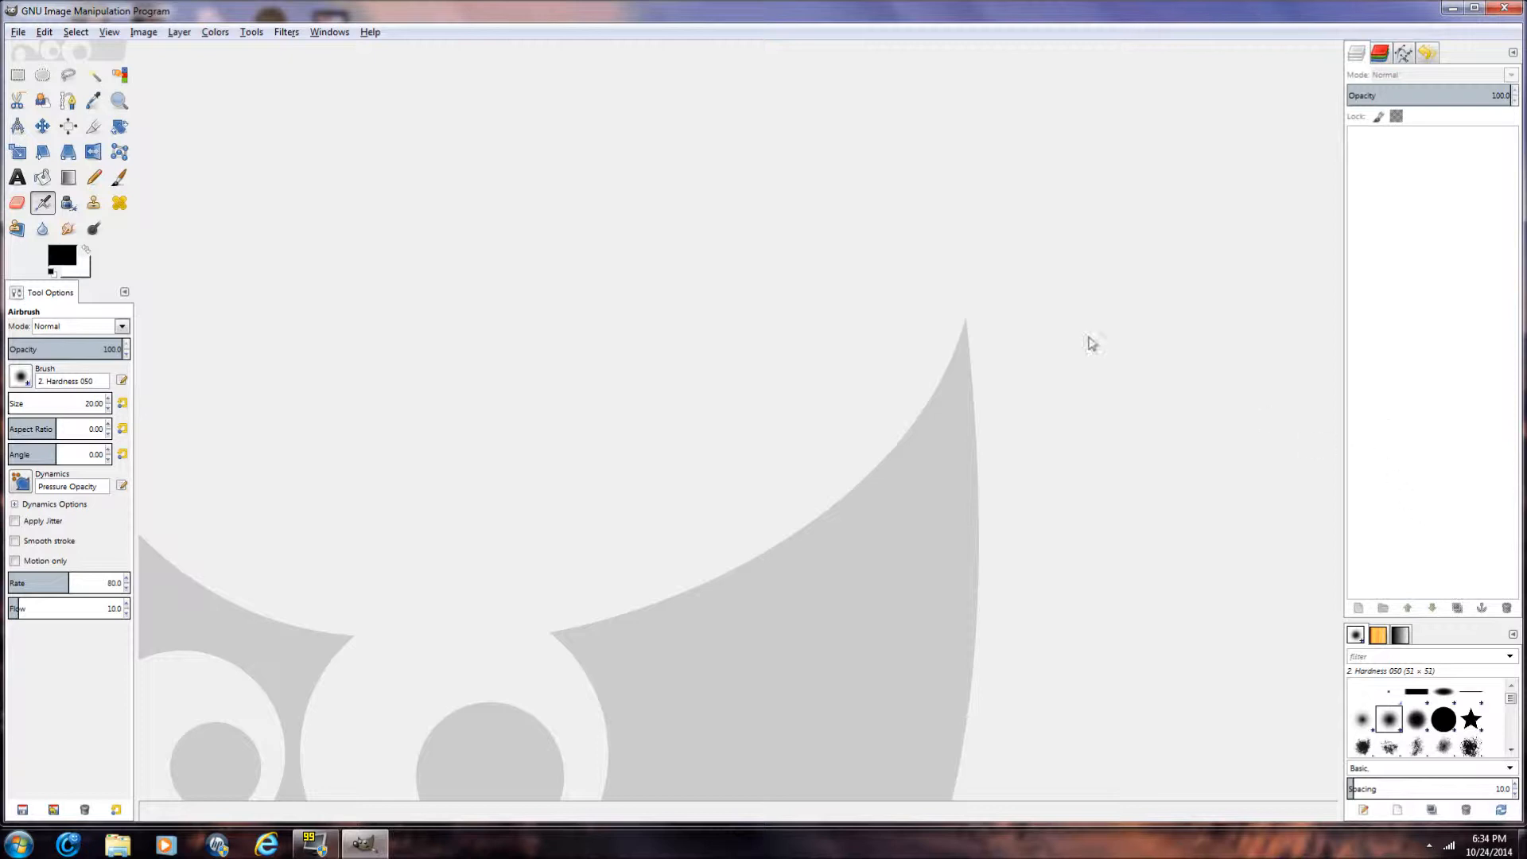
Step: Review the tab configuration options of the Layers dialog and close them without changing anything
left_click(1513, 52)
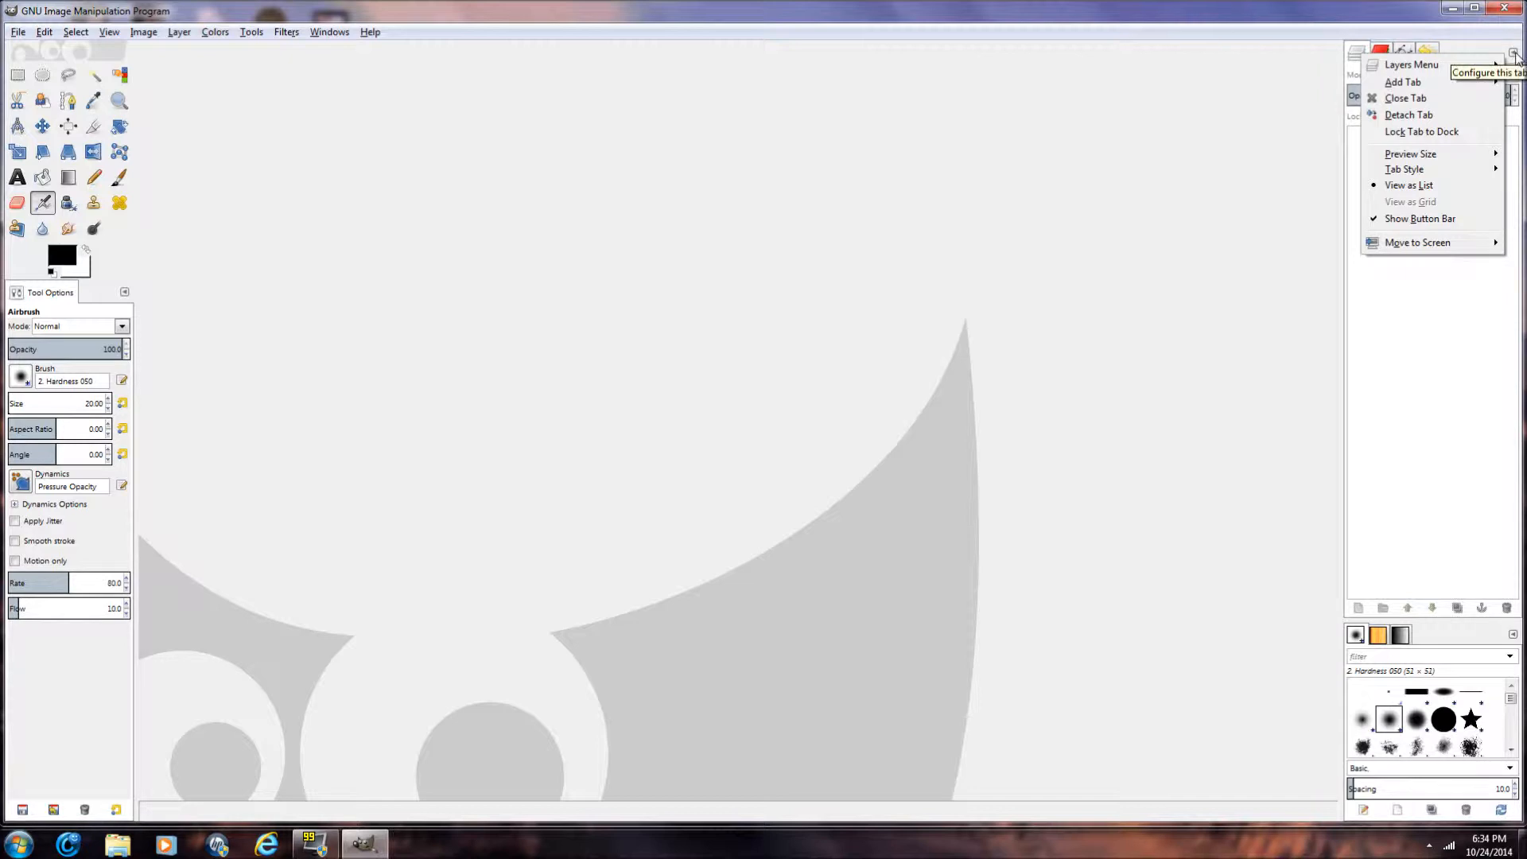
left_click(1516, 54)
left_click(1515, 53)
left_click(1514, 53)
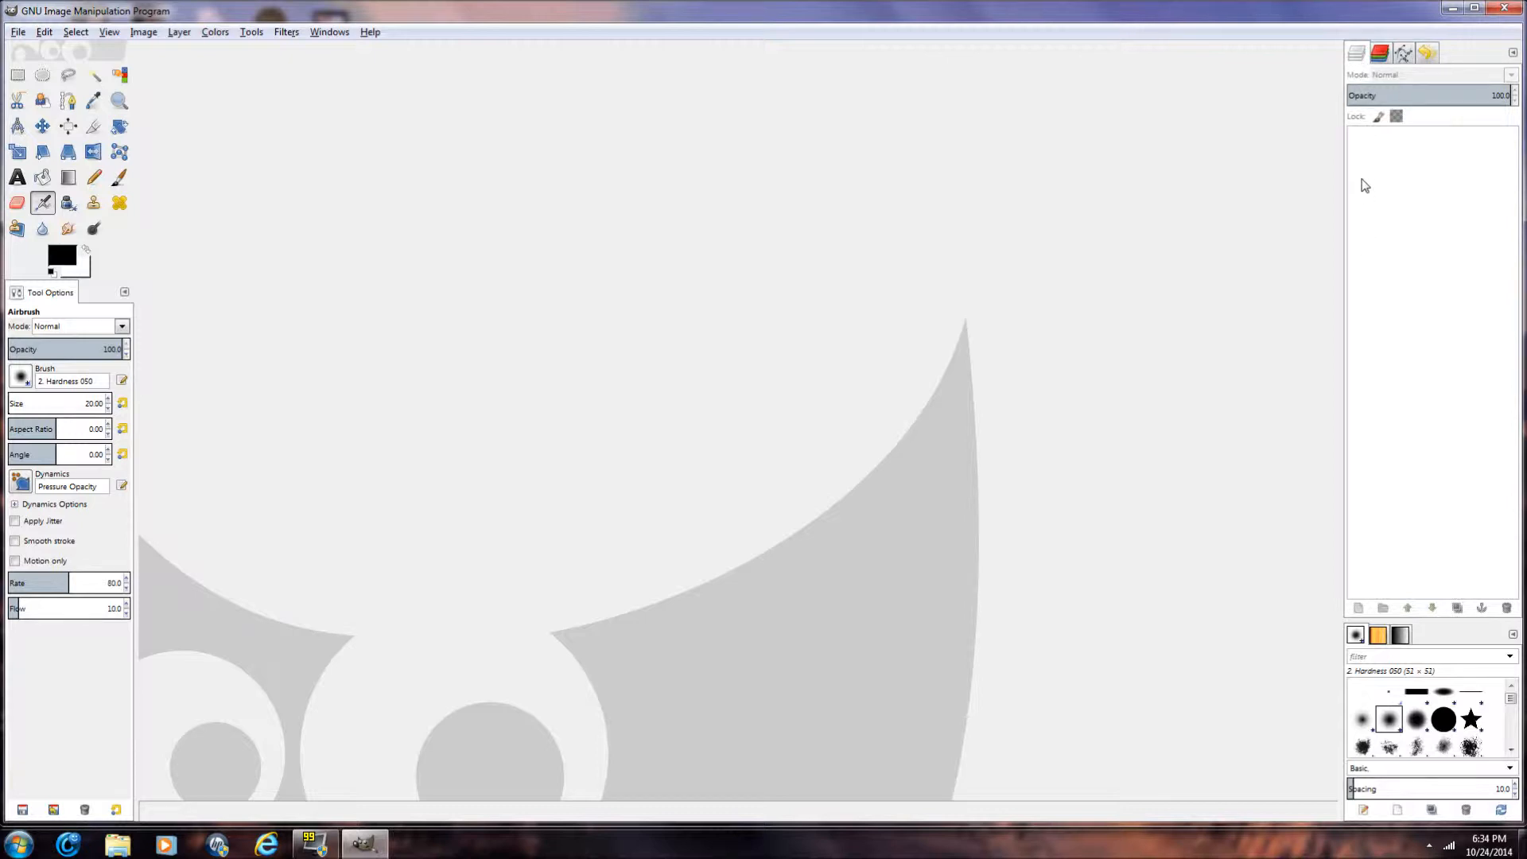
Step: View the Channels, Paths and Undo History dialogs in turn and return to the Layers dialog
left_click(1382, 54)
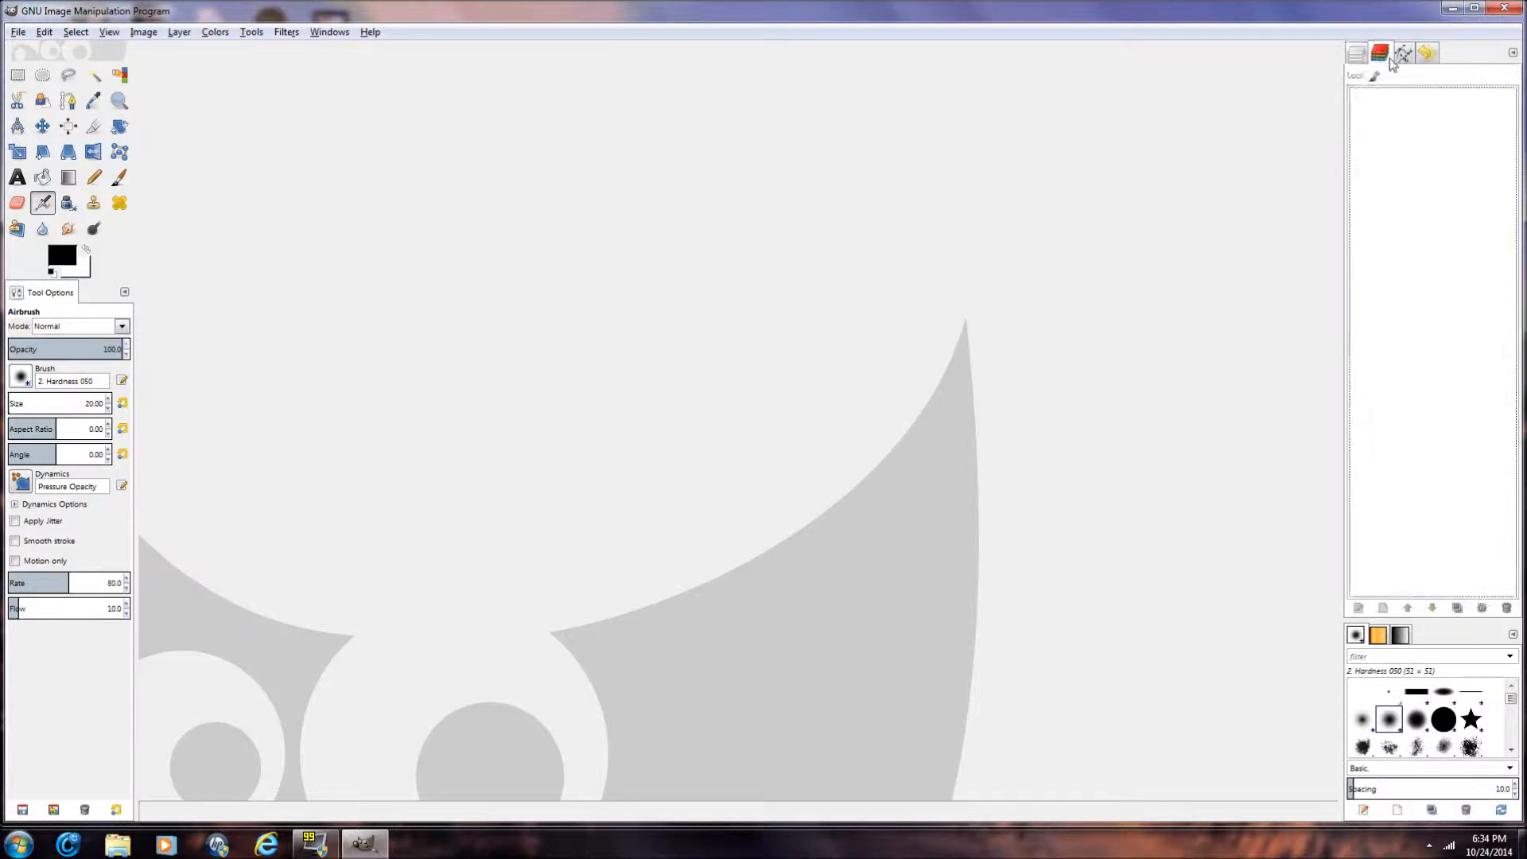
left_click(1404, 54)
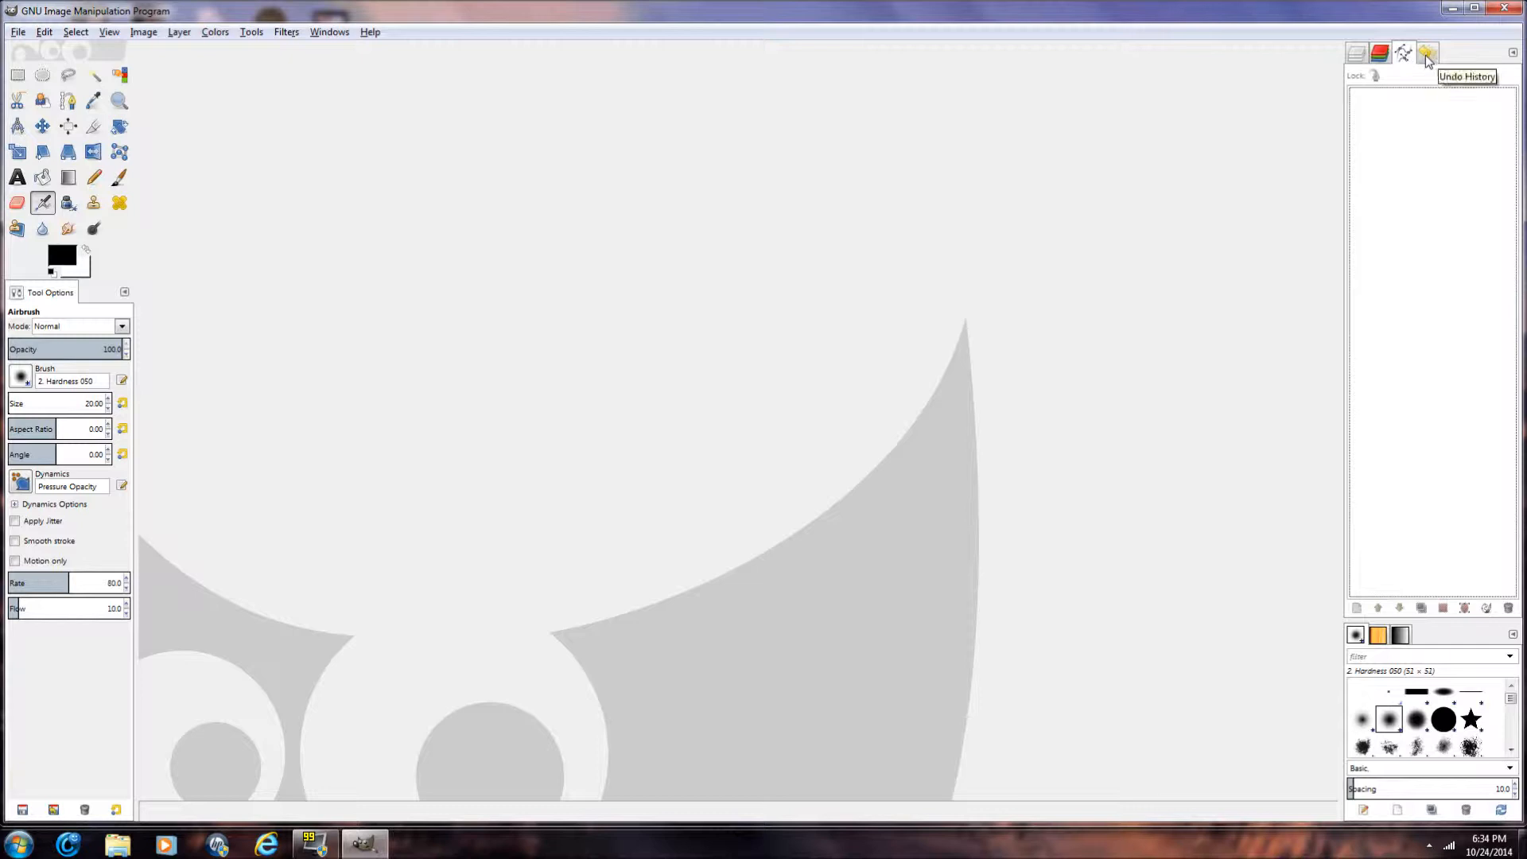
left_click(1427, 54)
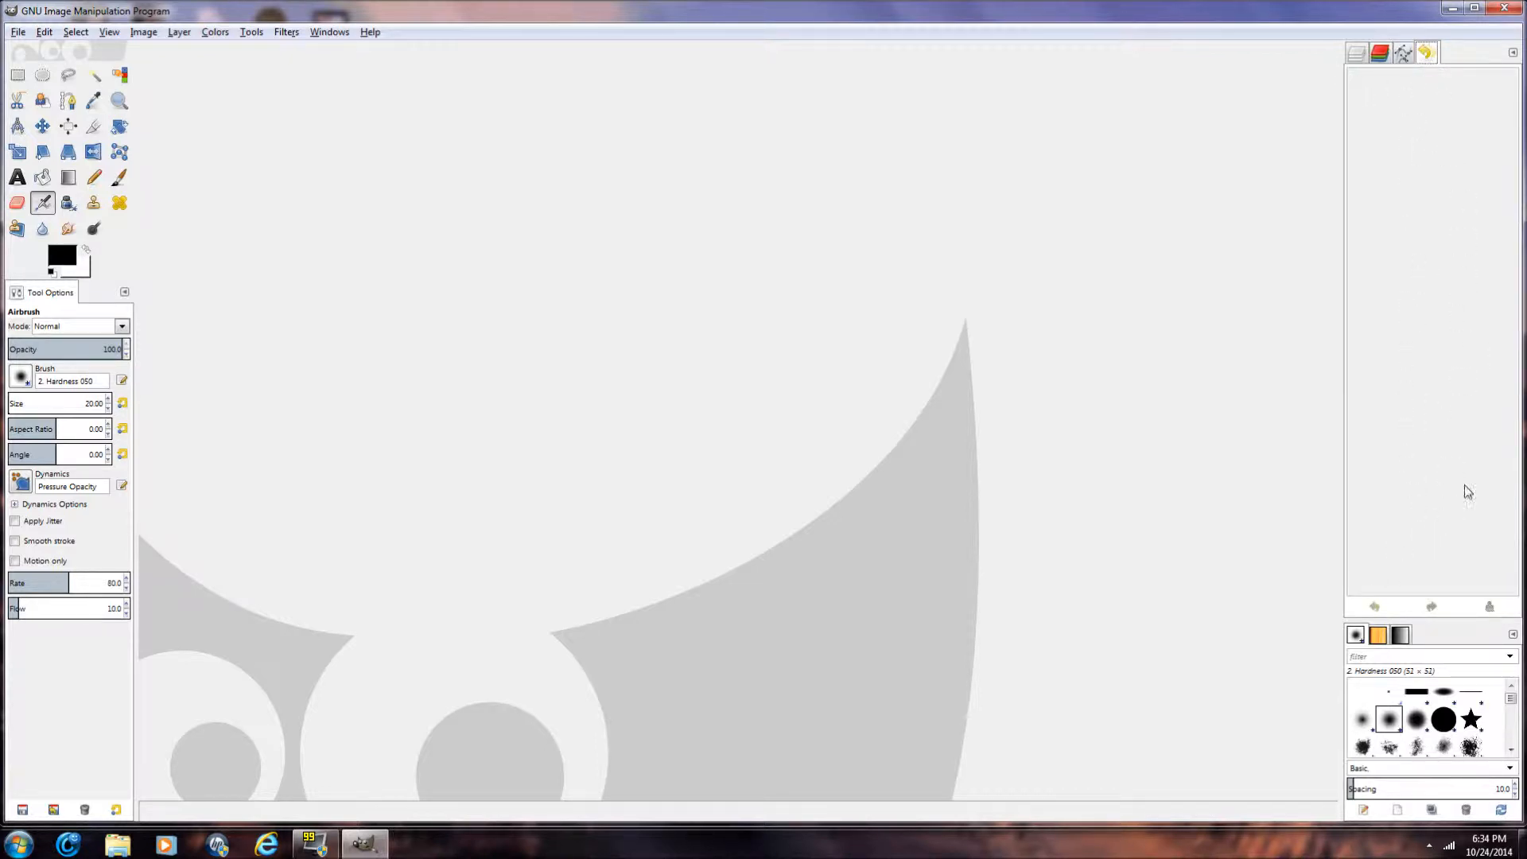
left_click(1403, 56)
left_click(1379, 55)
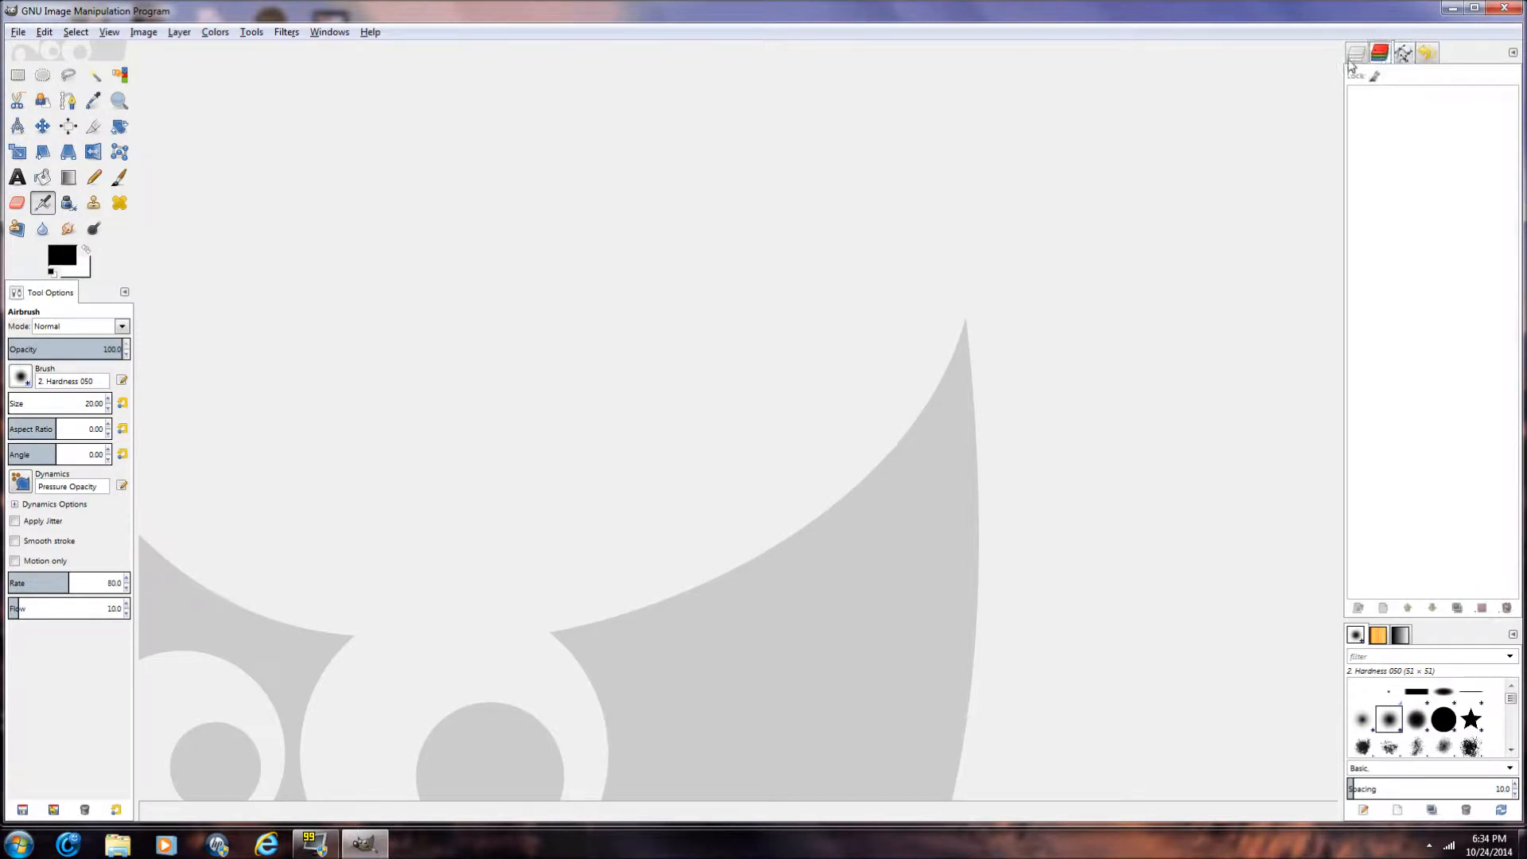
left_click(1354, 56)
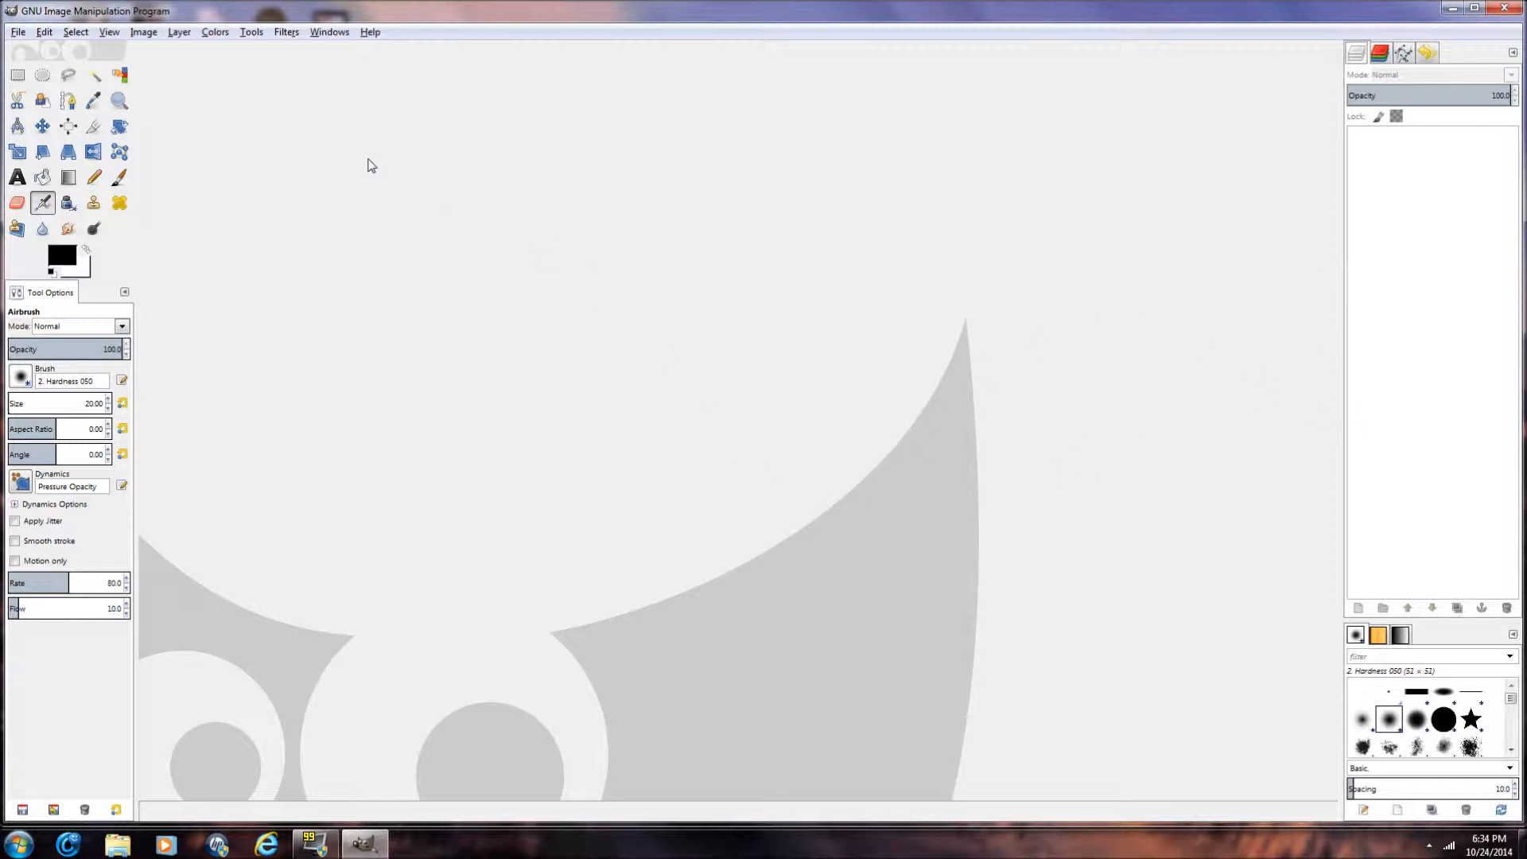
Step: Start opening an image and browse from Desktop through IL-2, Ubisoft, IL-2 Sturmovik 1946 and PaintSchemes to the Skins folder
left_click(19, 35)
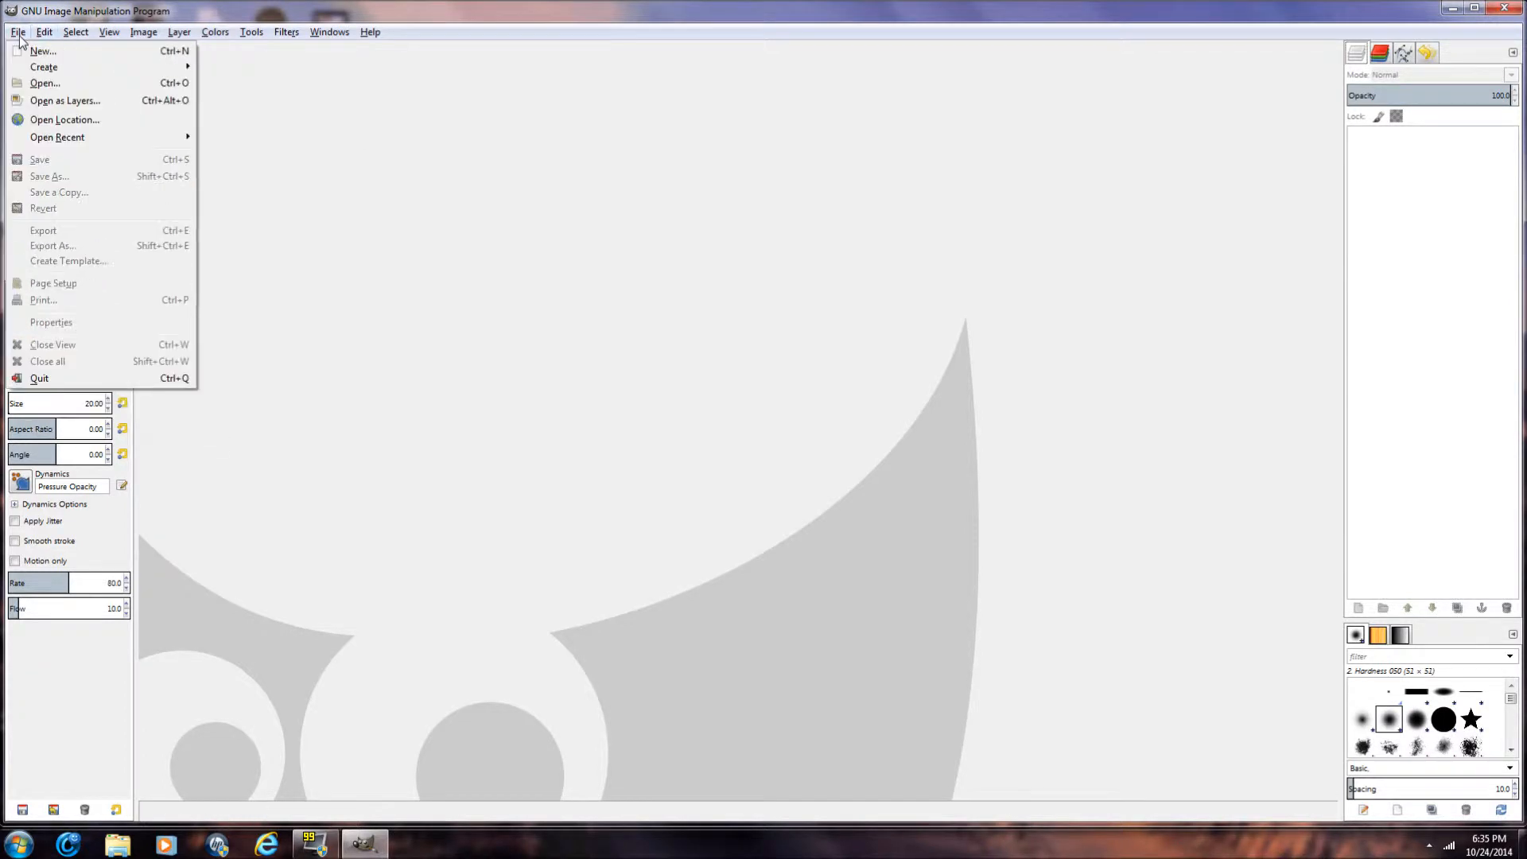
left_click(44, 84)
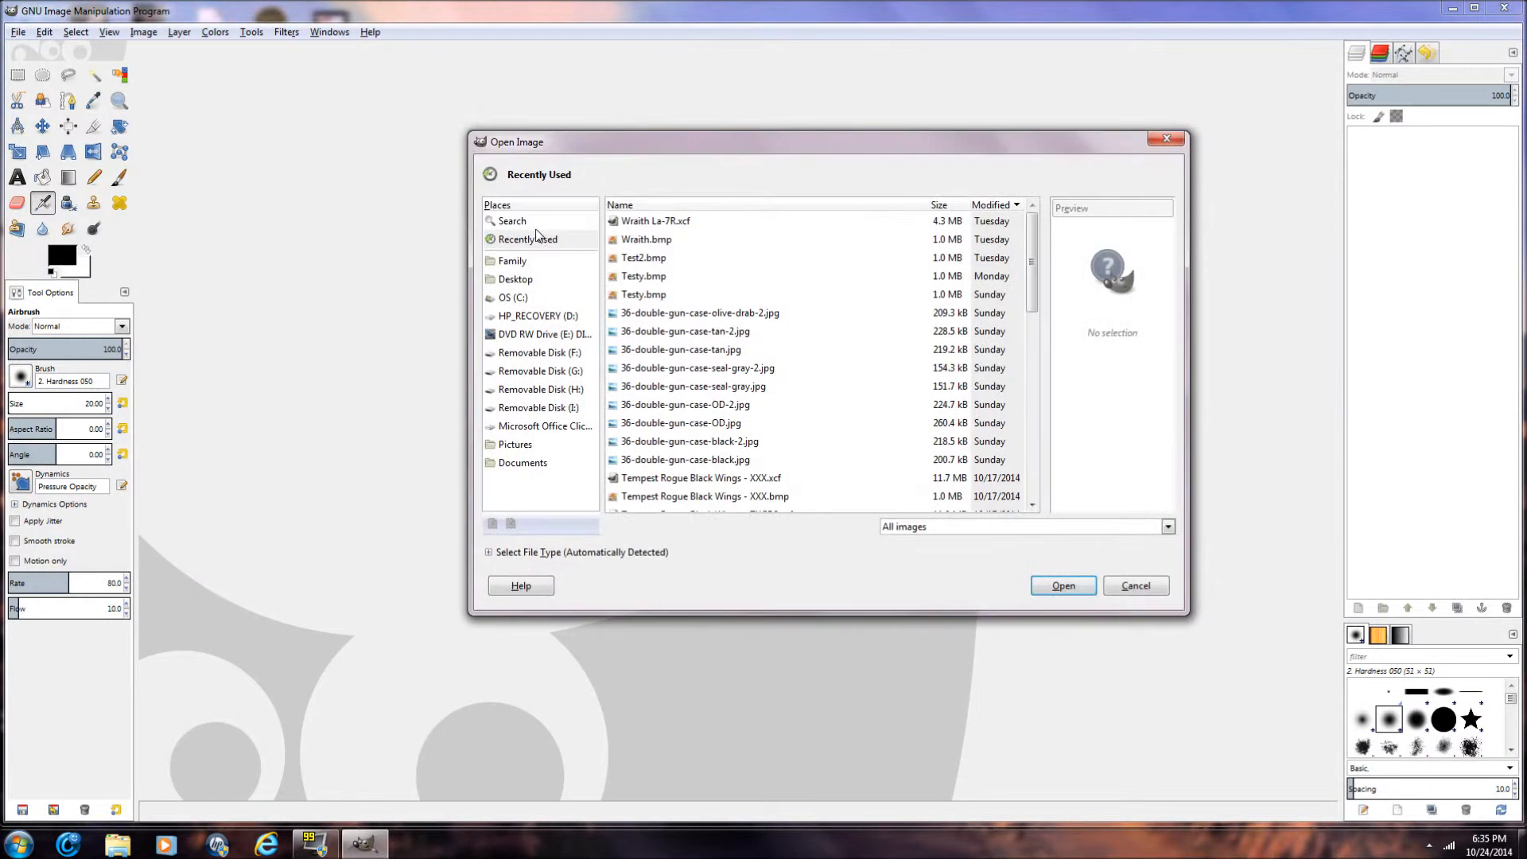
left_click(513, 280)
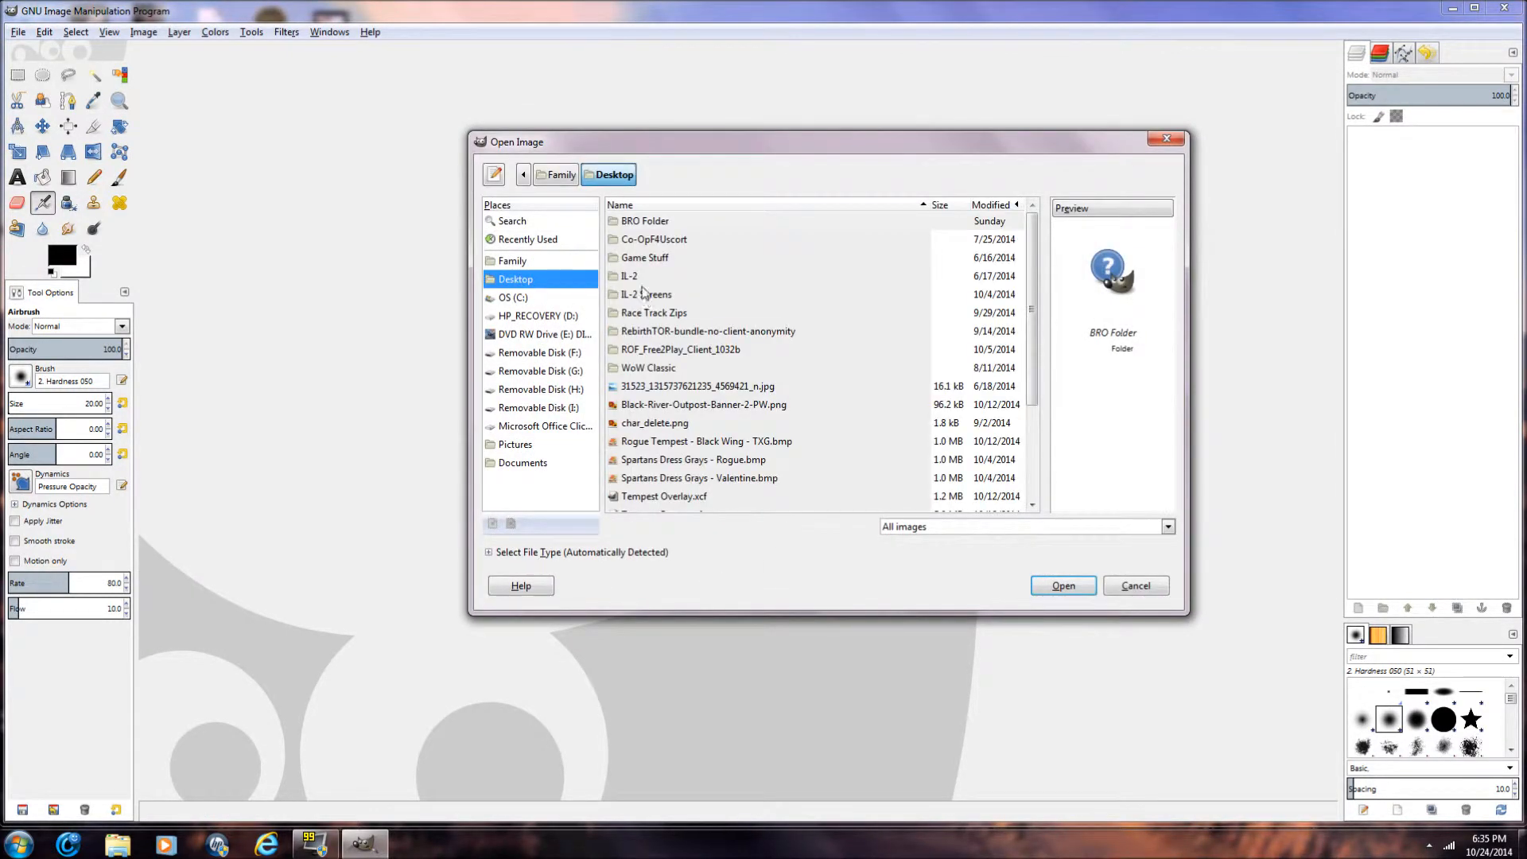
double_click(632, 277)
double_click(649, 223)
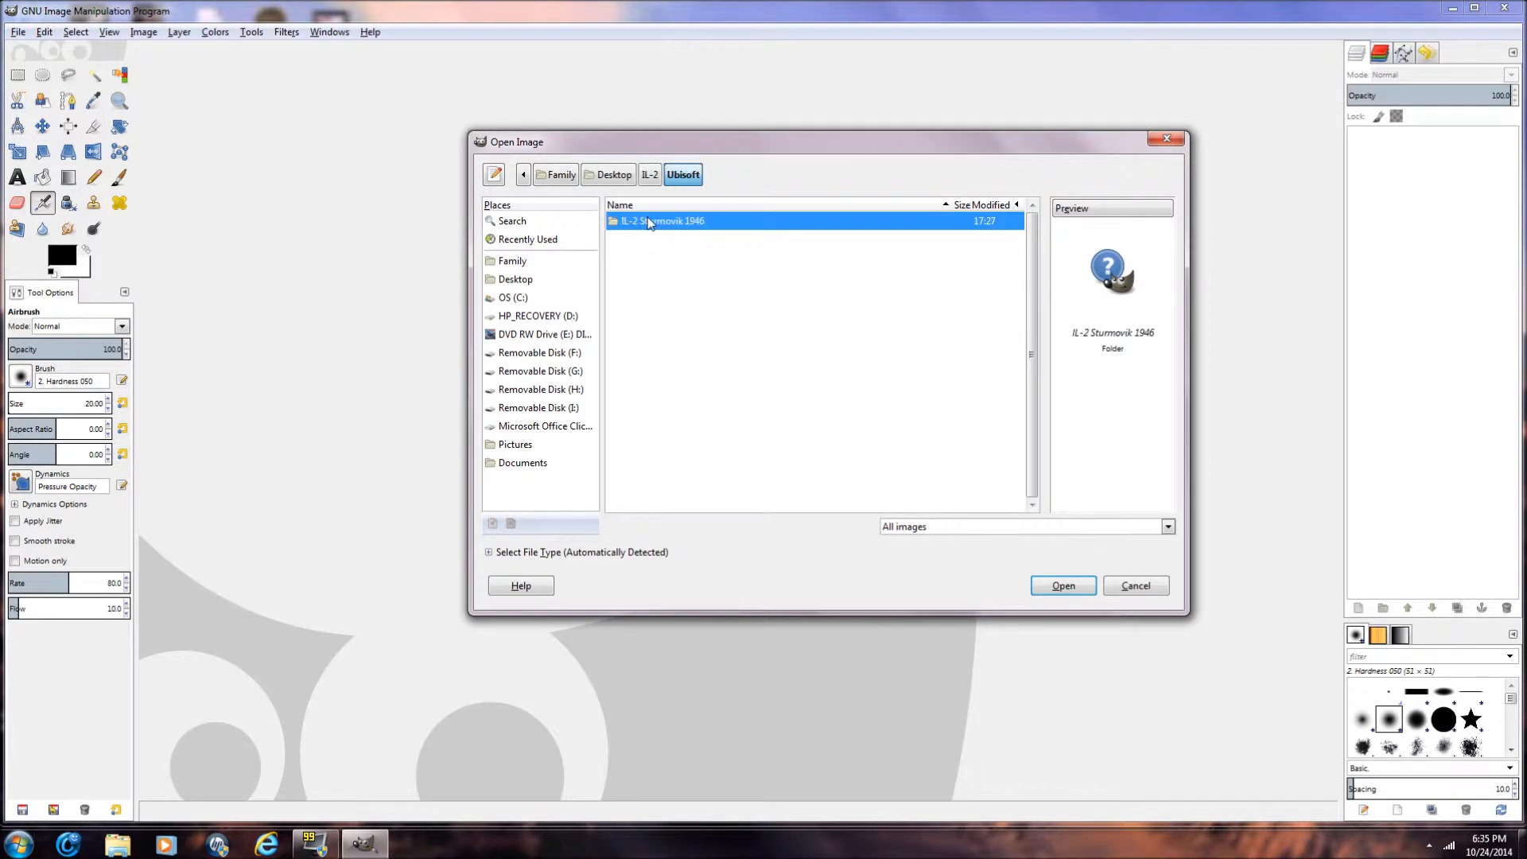
double_click(649, 221)
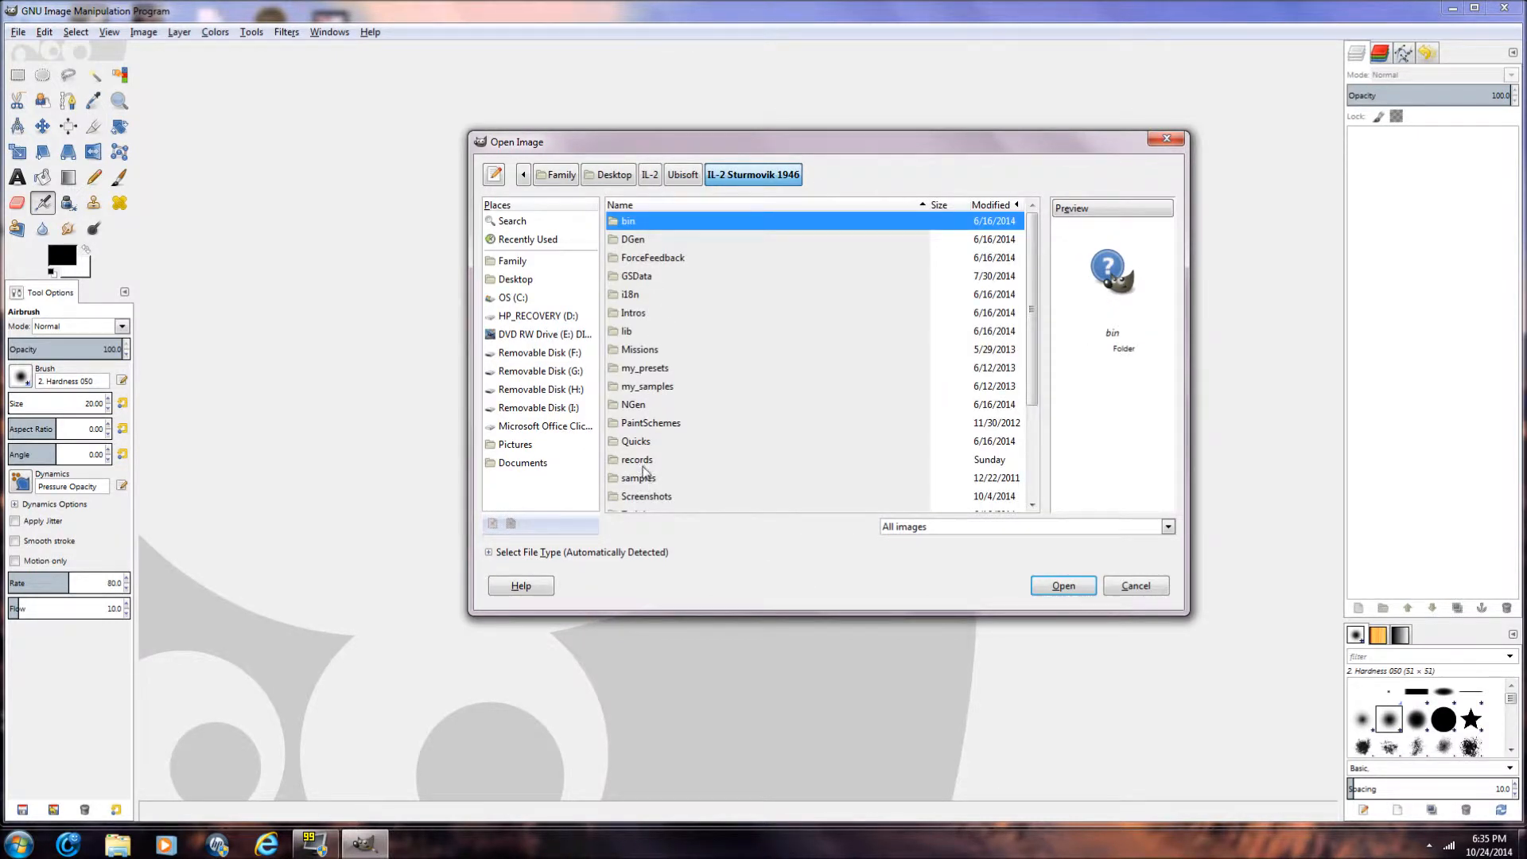
double_click(673, 423)
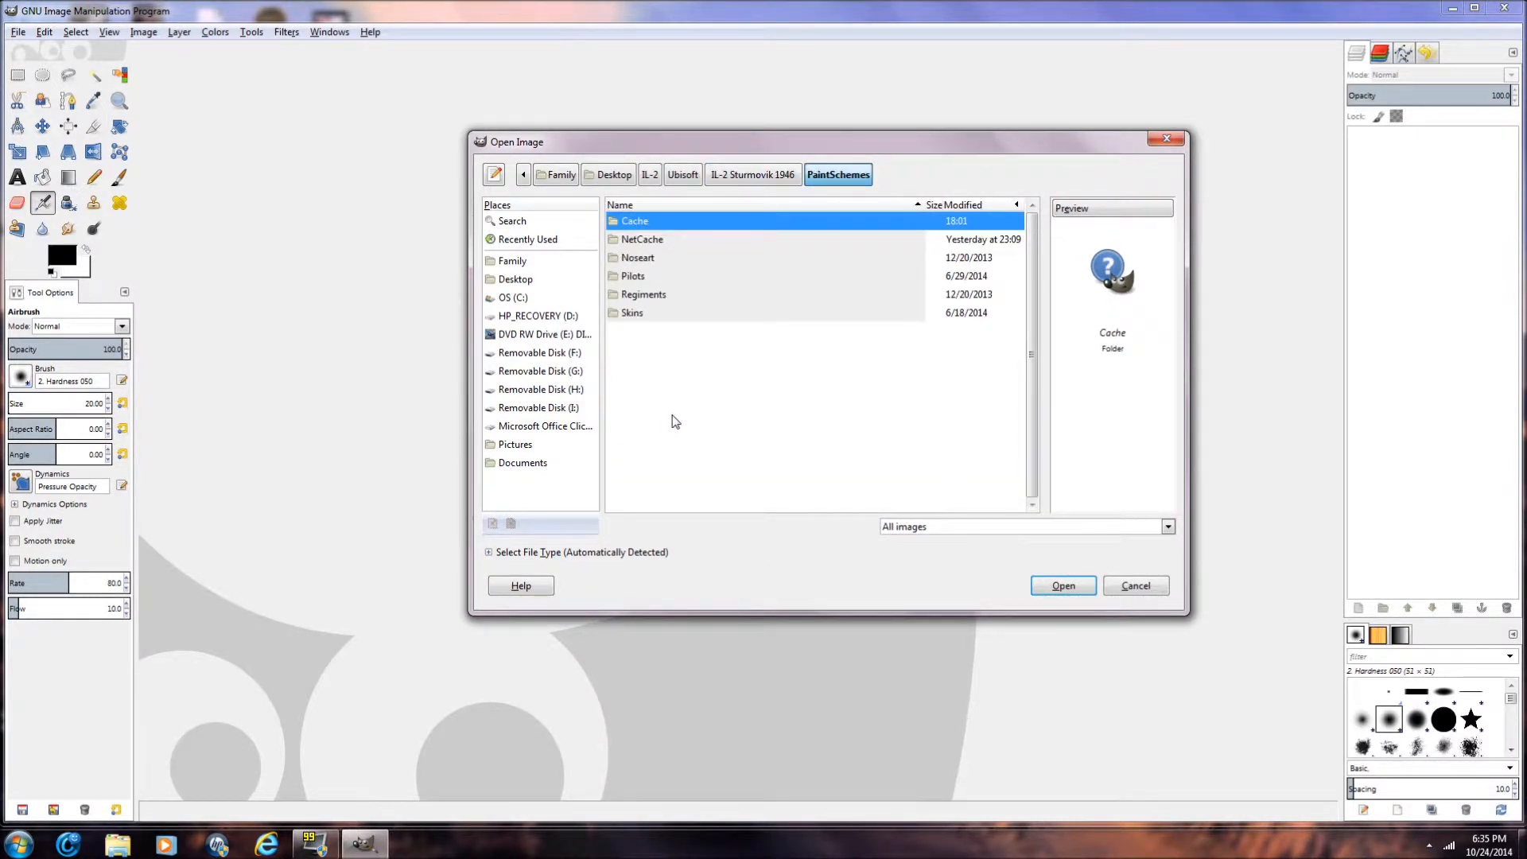
double_click(646, 317)
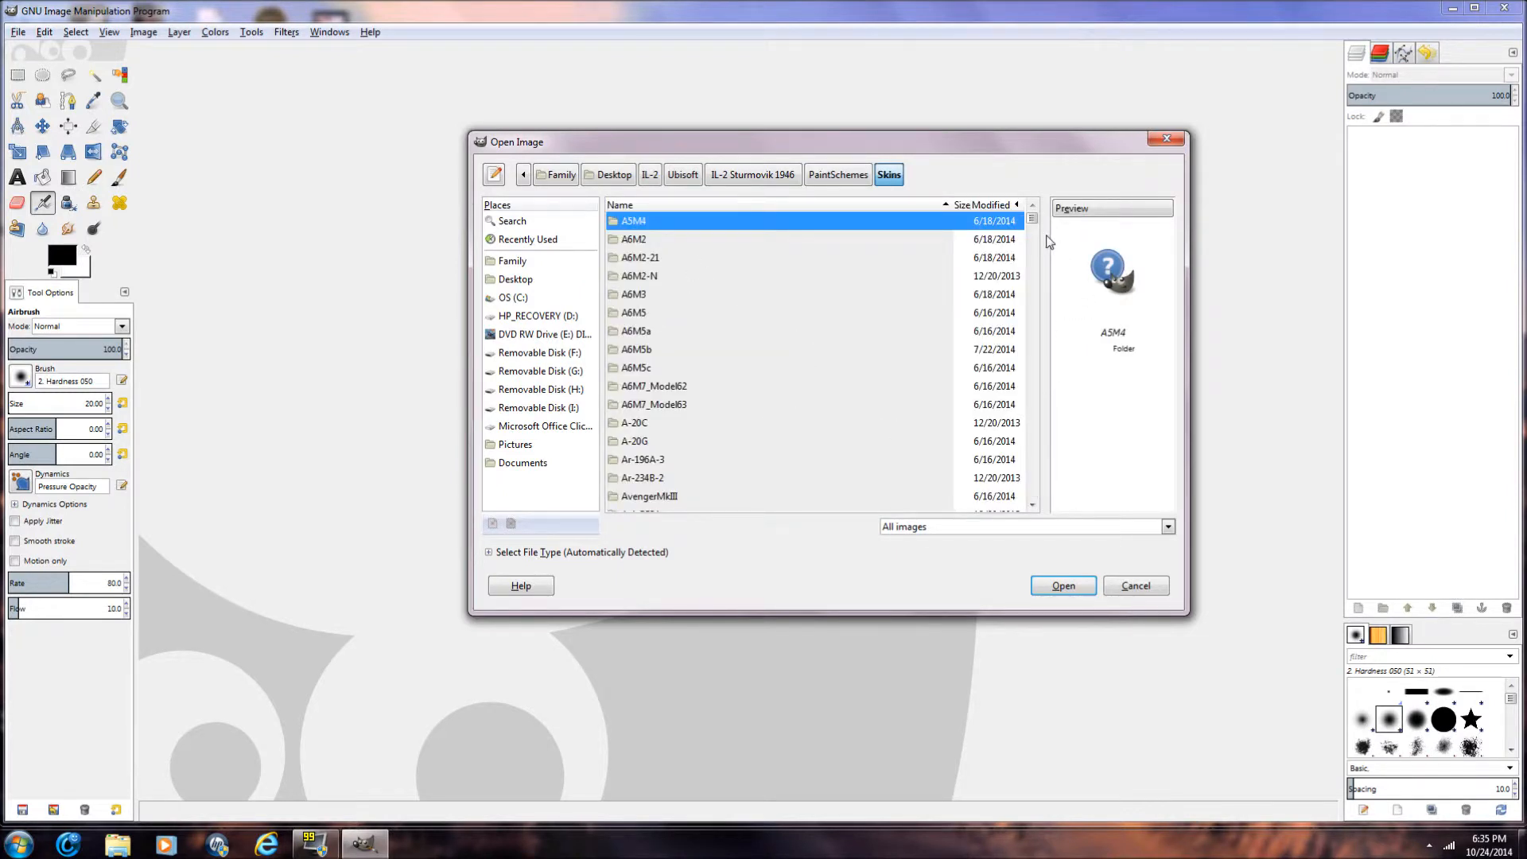
Step: Open the blank skin template Void.bmp from the Bf-109K-4 folder
left_click_drag(1032, 224, 1033, 253)
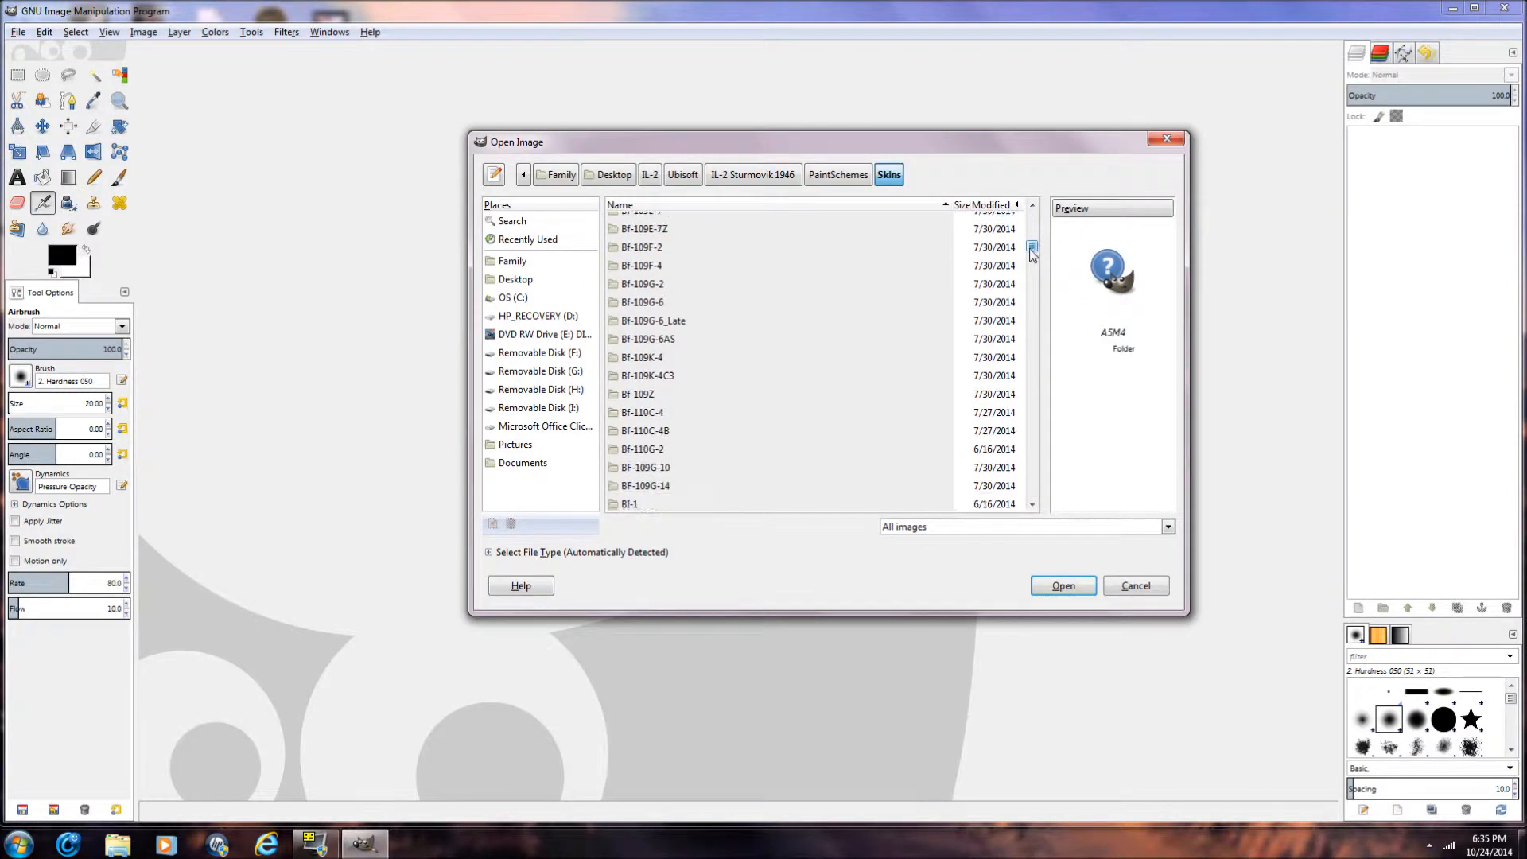
double_click(648, 361)
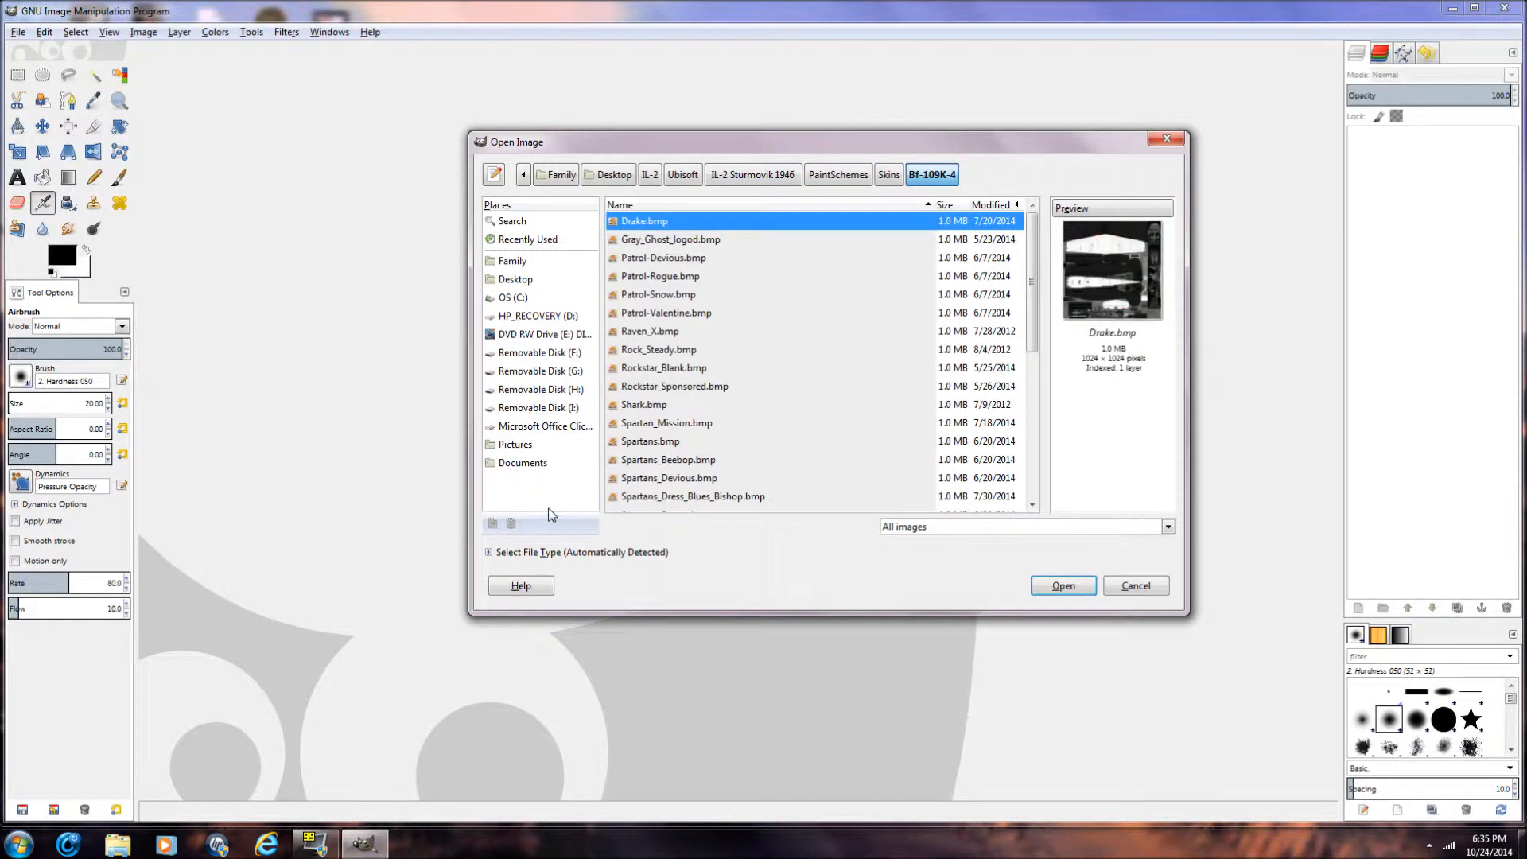
left_click_drag(1033, 272, 1026, 433)
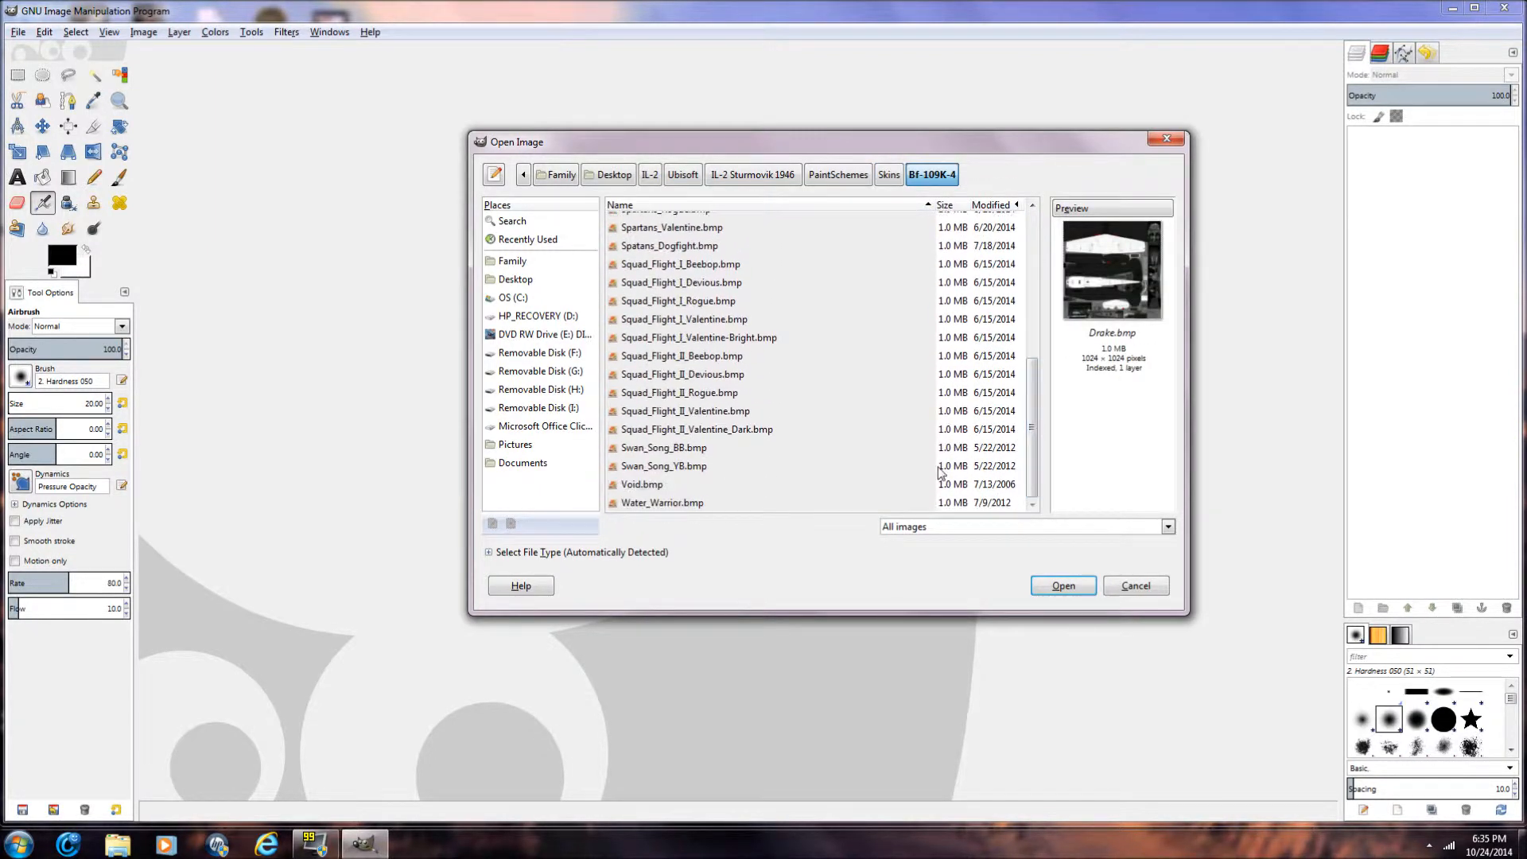
left_click(658, 486)
left_click(1064, 585)
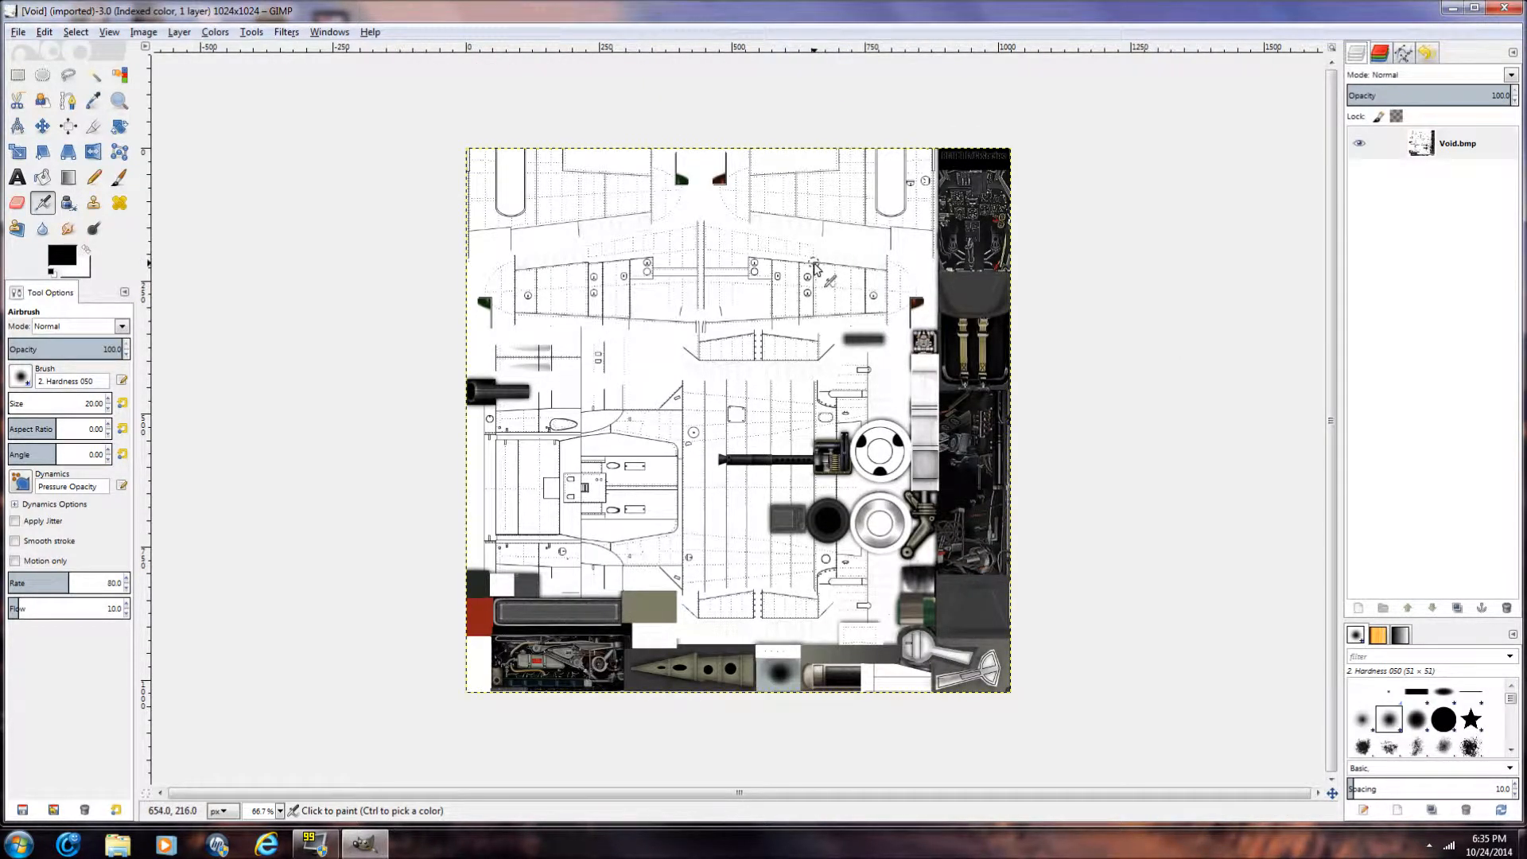
Step: Start opening another image and preview Void.bmp in the Bf-109G-6 skins folder
left_click(17, 33)
left_click(47, 86)
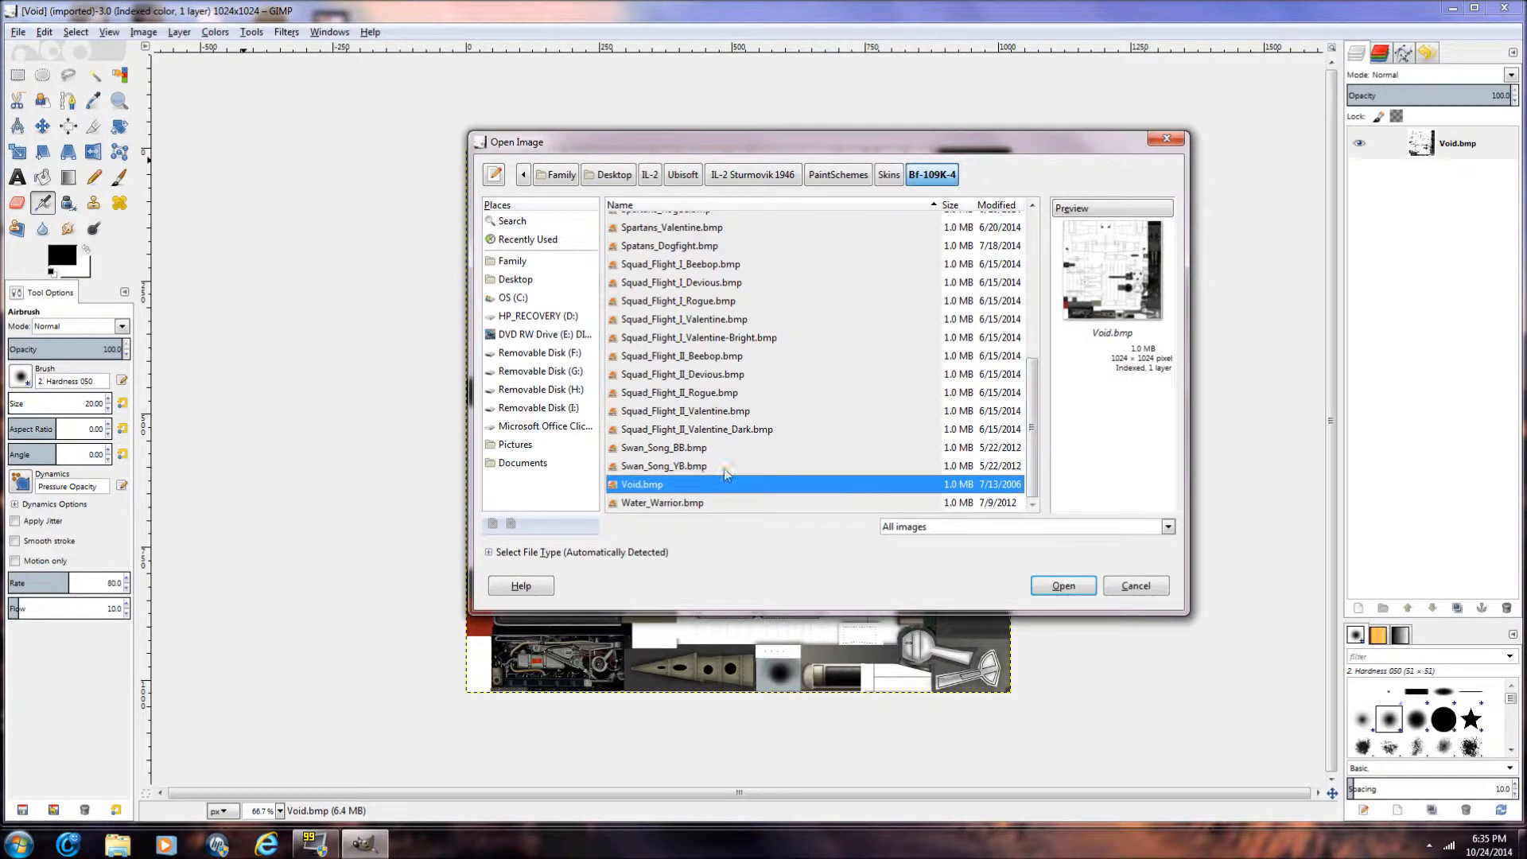
left_click(896, 175)
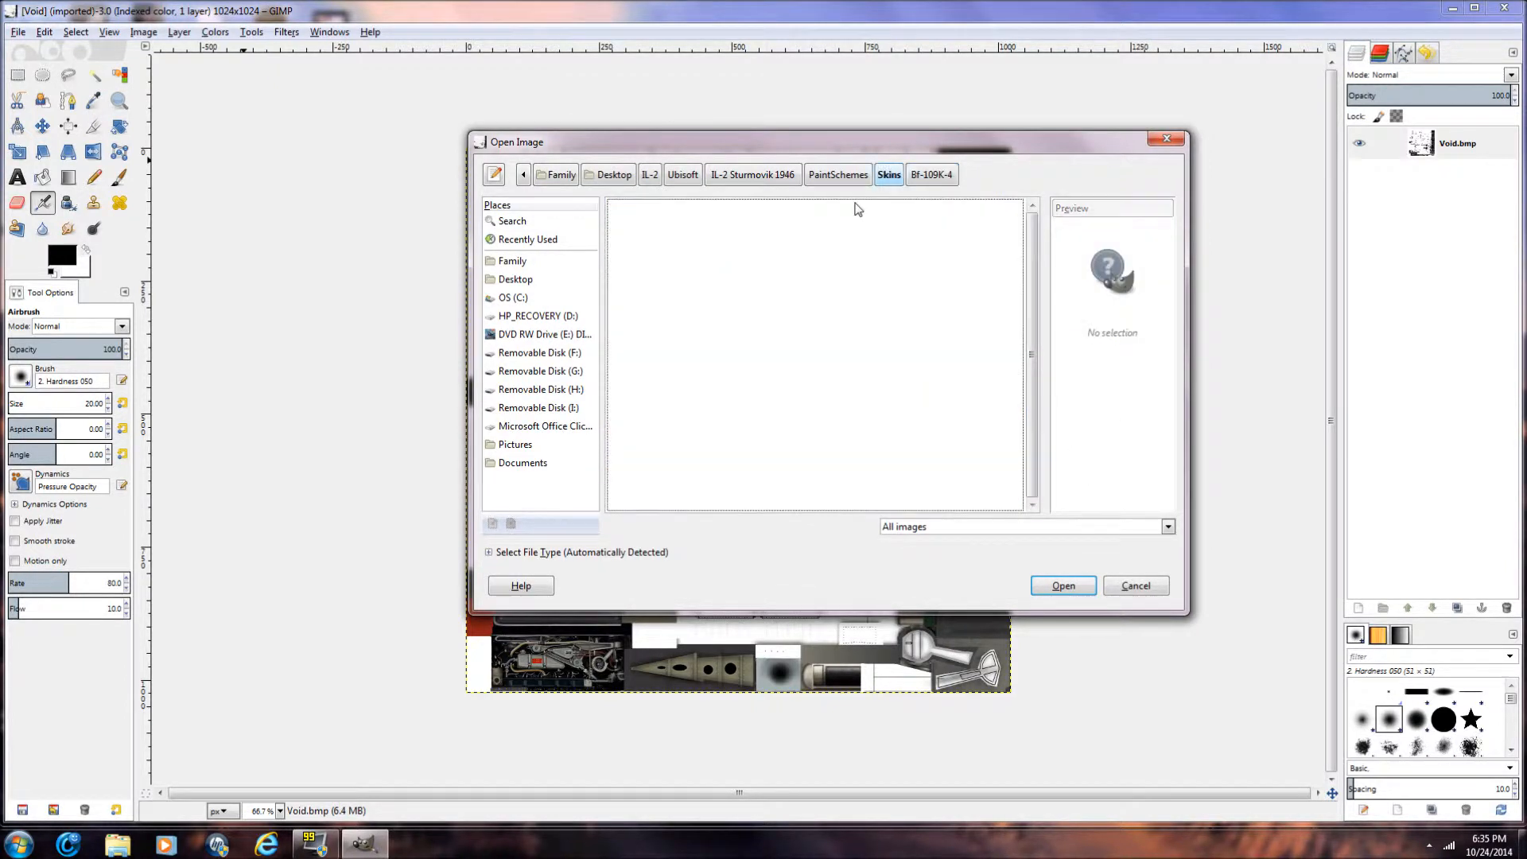
double_click(653, 307)
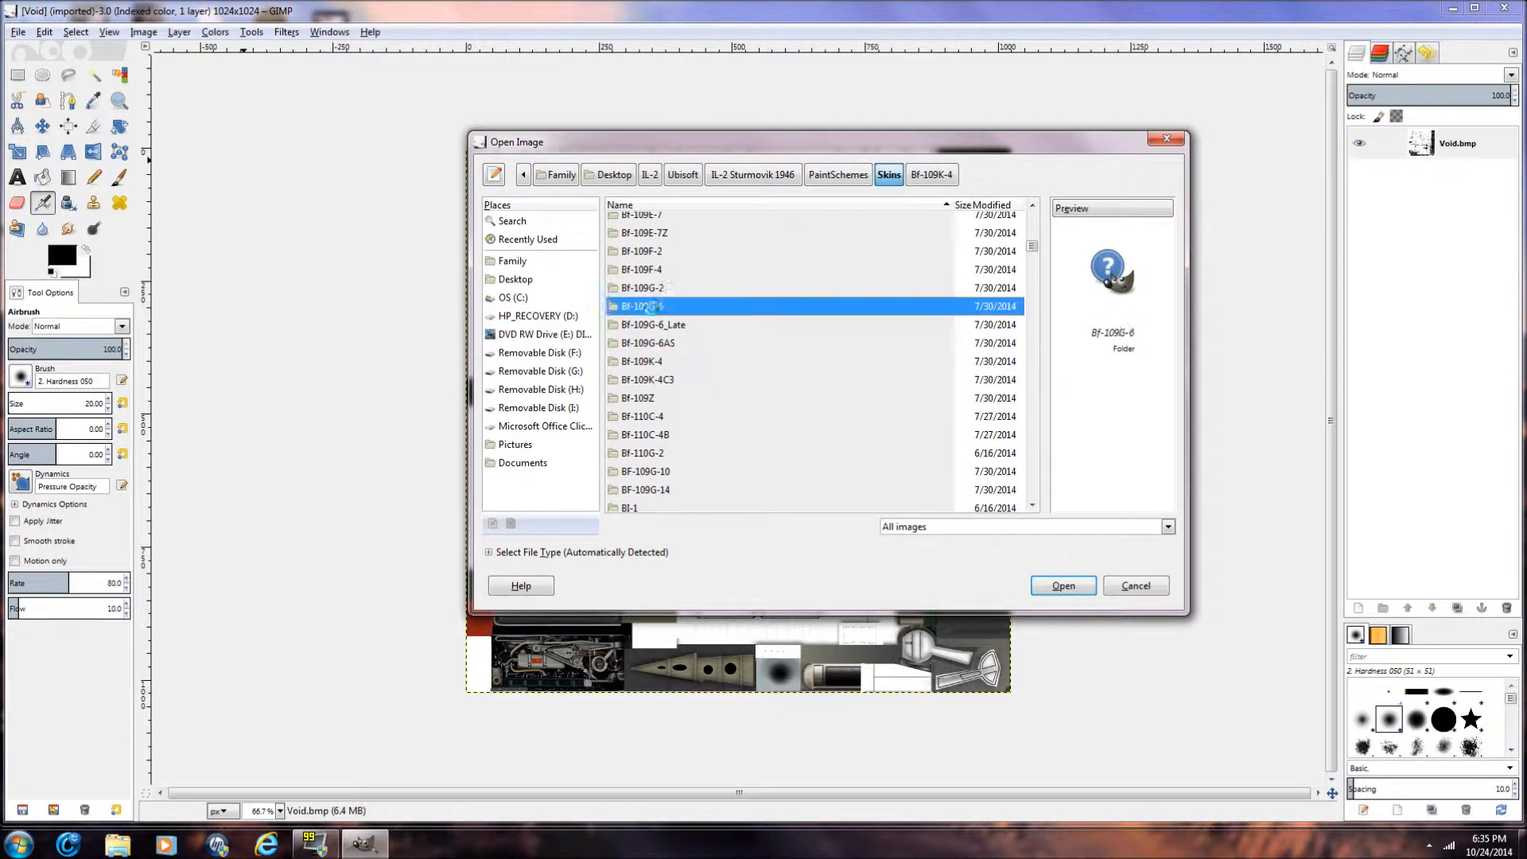
left_click_drag(1032, 269, 1031, 460)
left_click(648, 484)
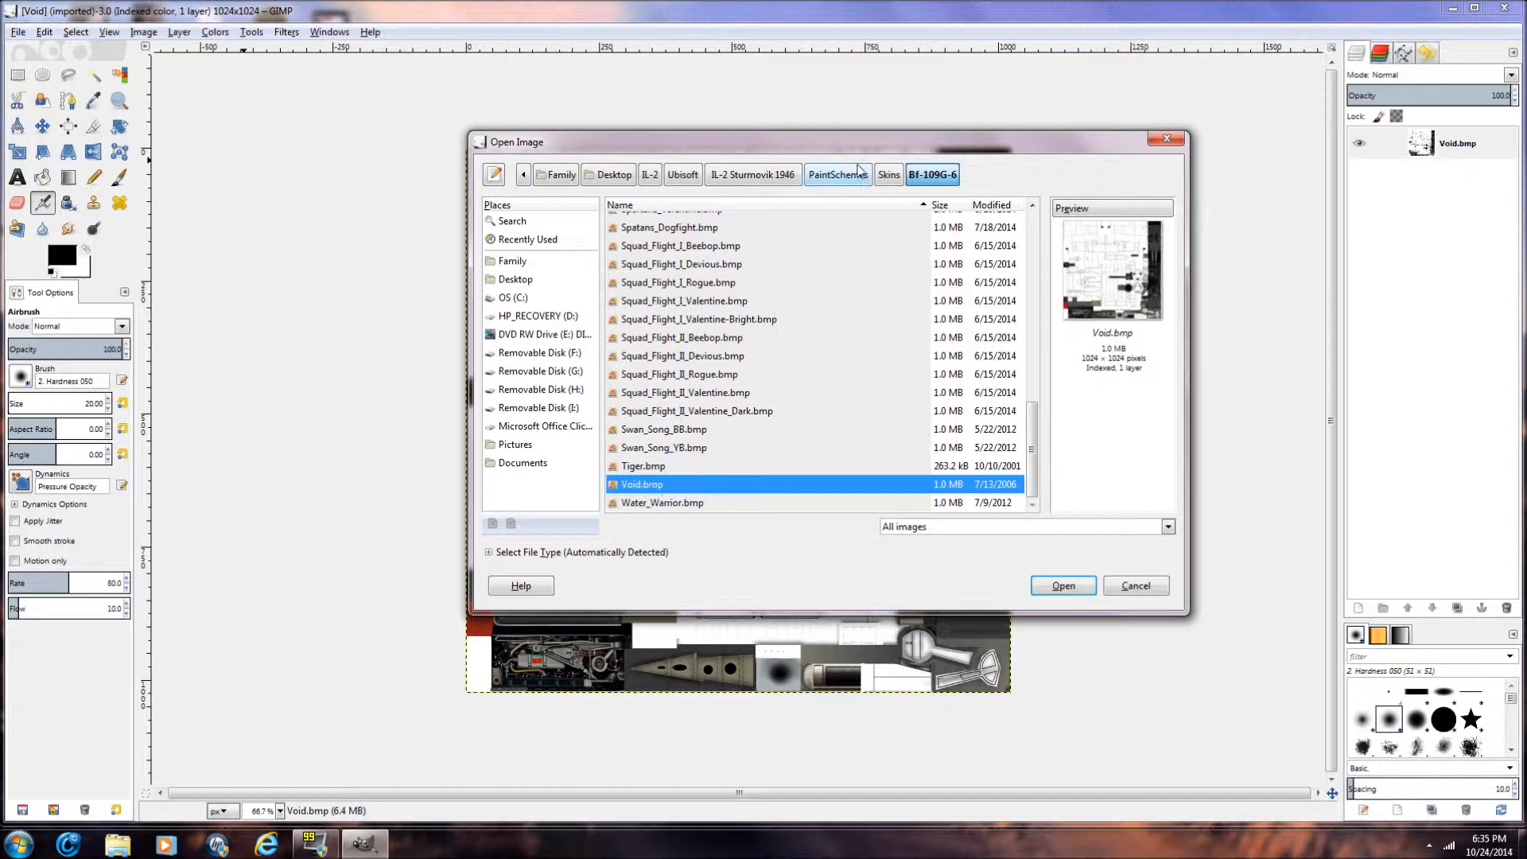
Step: Open the blank skin template Void.bmp from the Bf-109E-4 skins folder
left_click(888, 175)
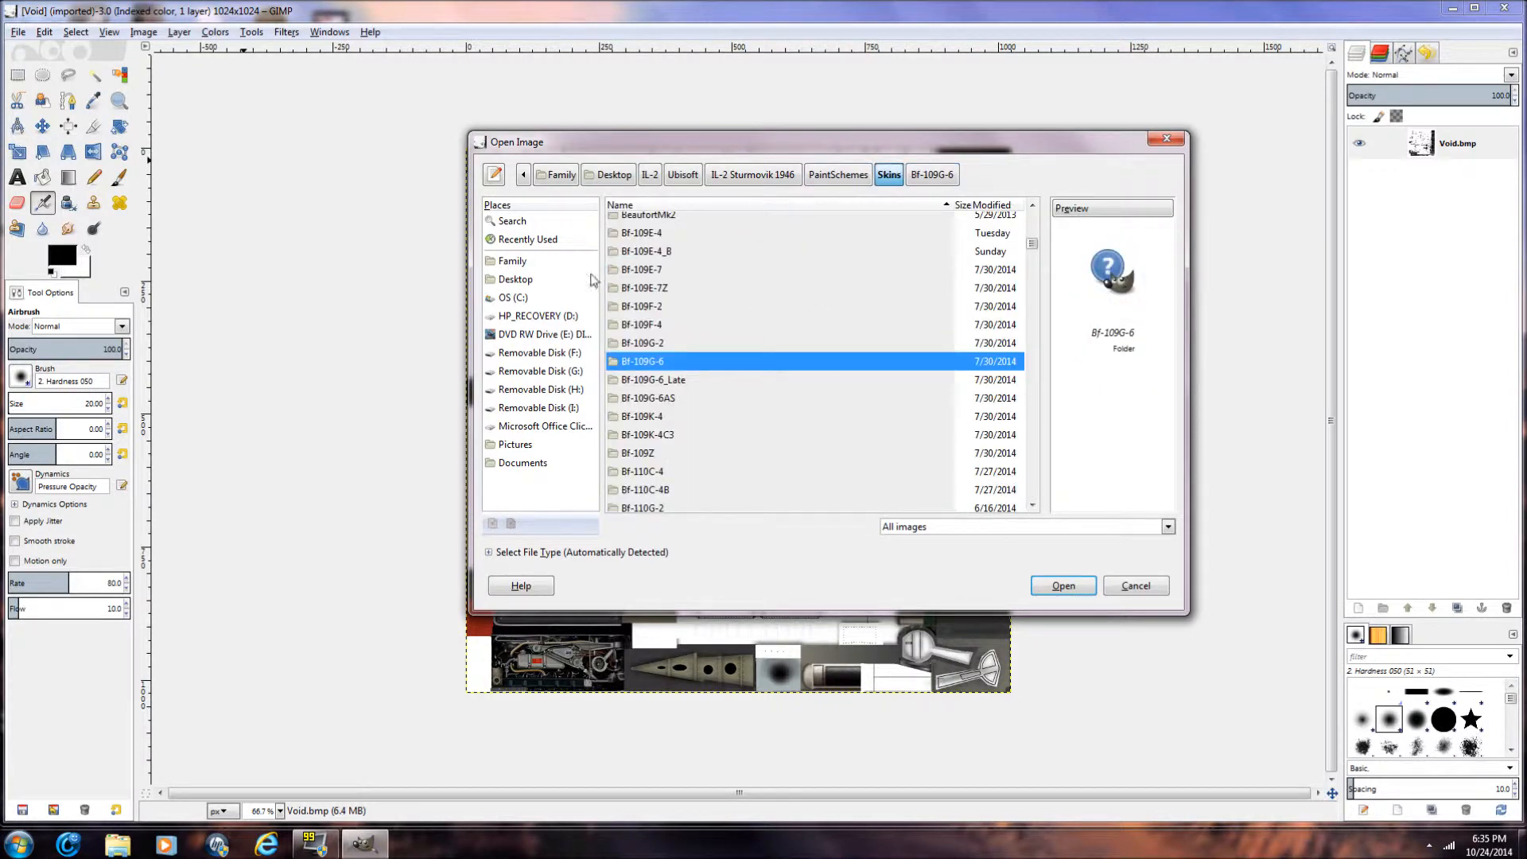
double_click(649, 233)
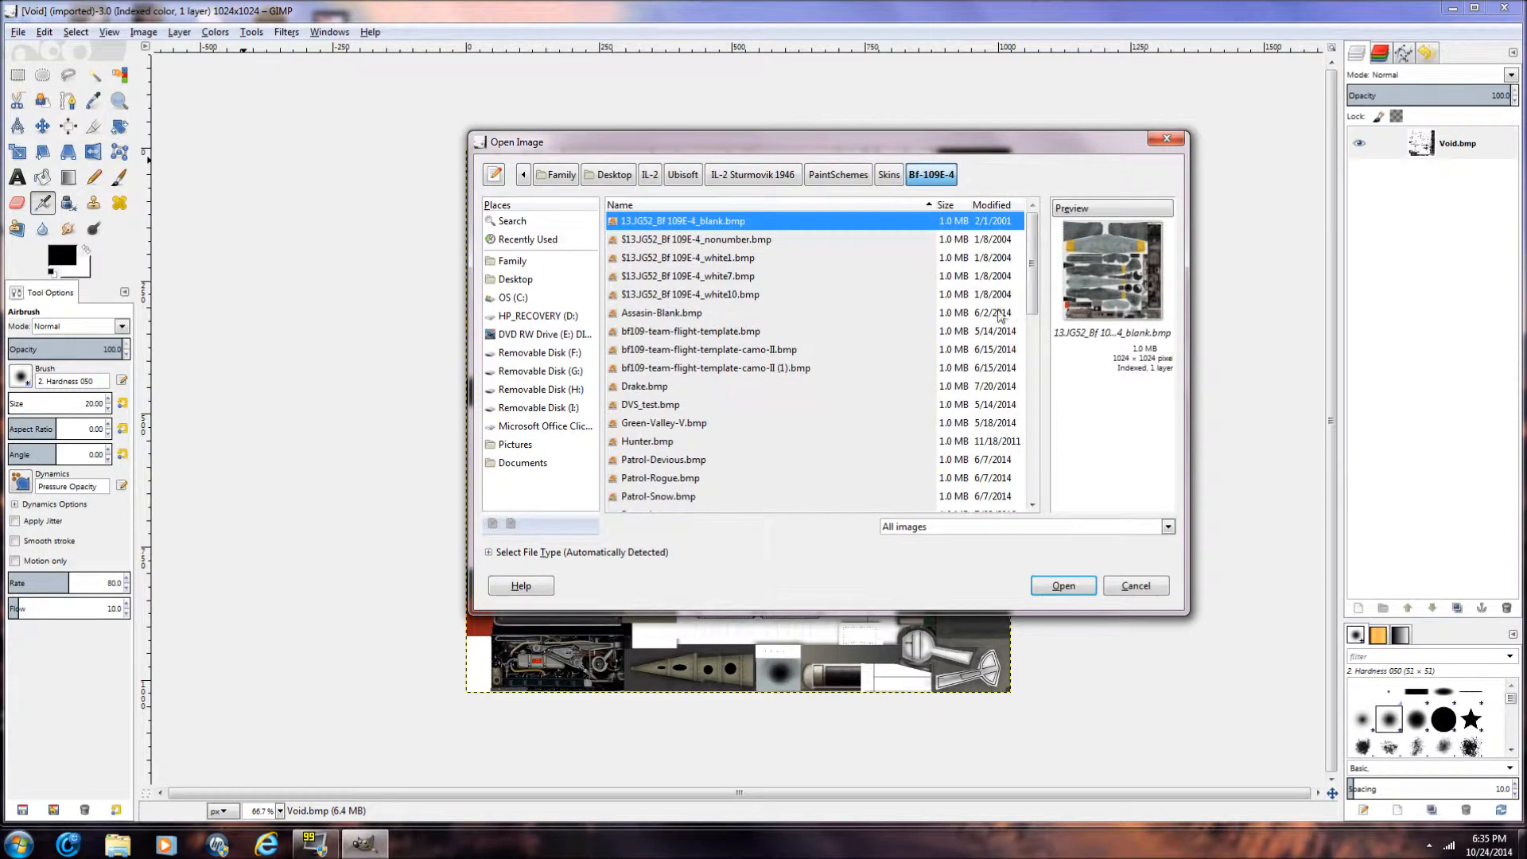
left_click_drag(1033, 297, 1032, 480)
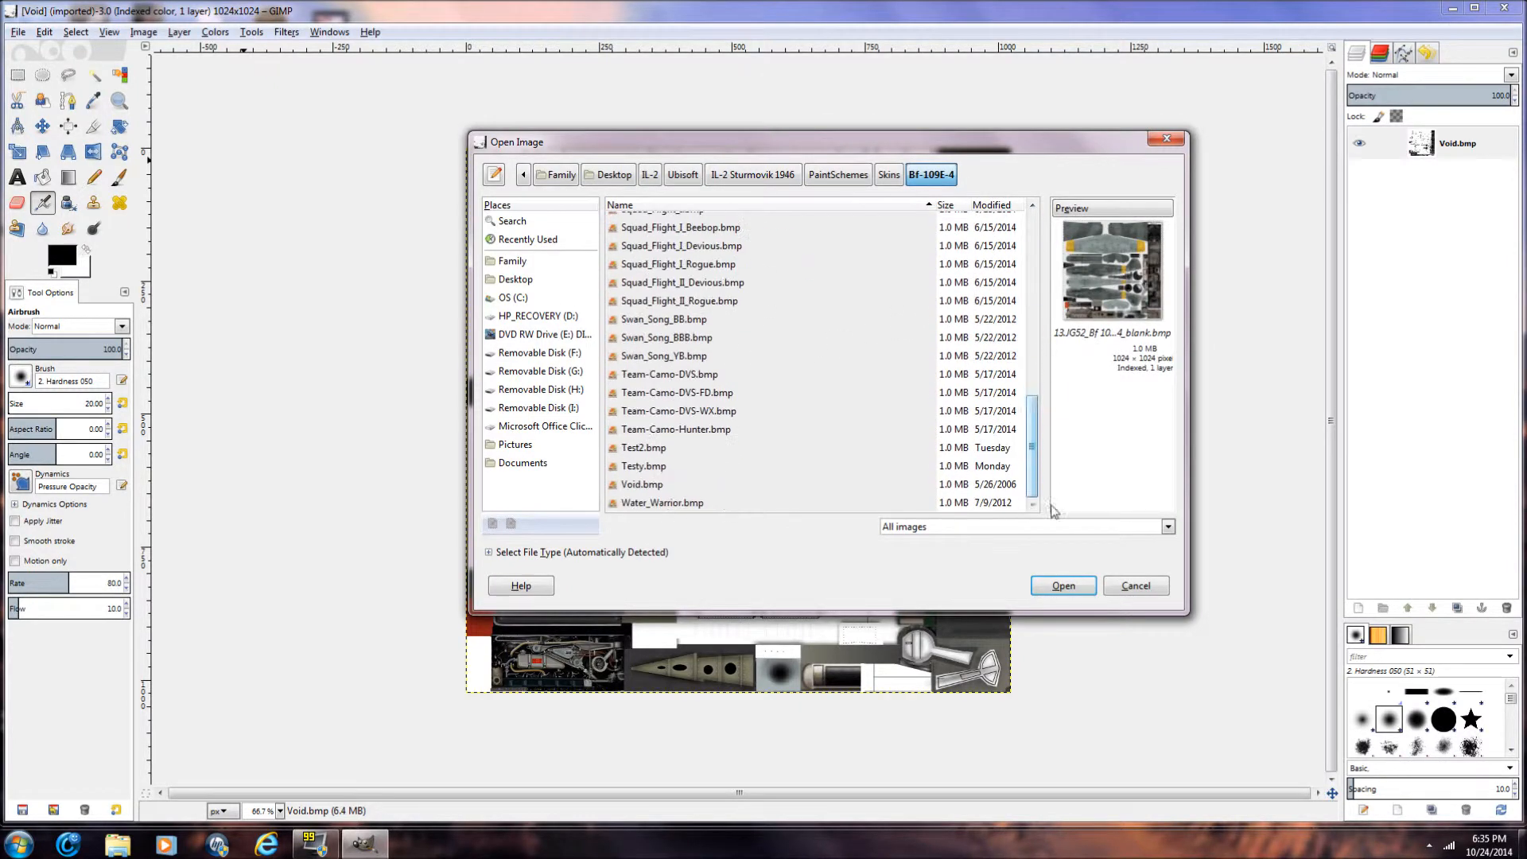
left_click(643, 485)
double_click(641, 487)
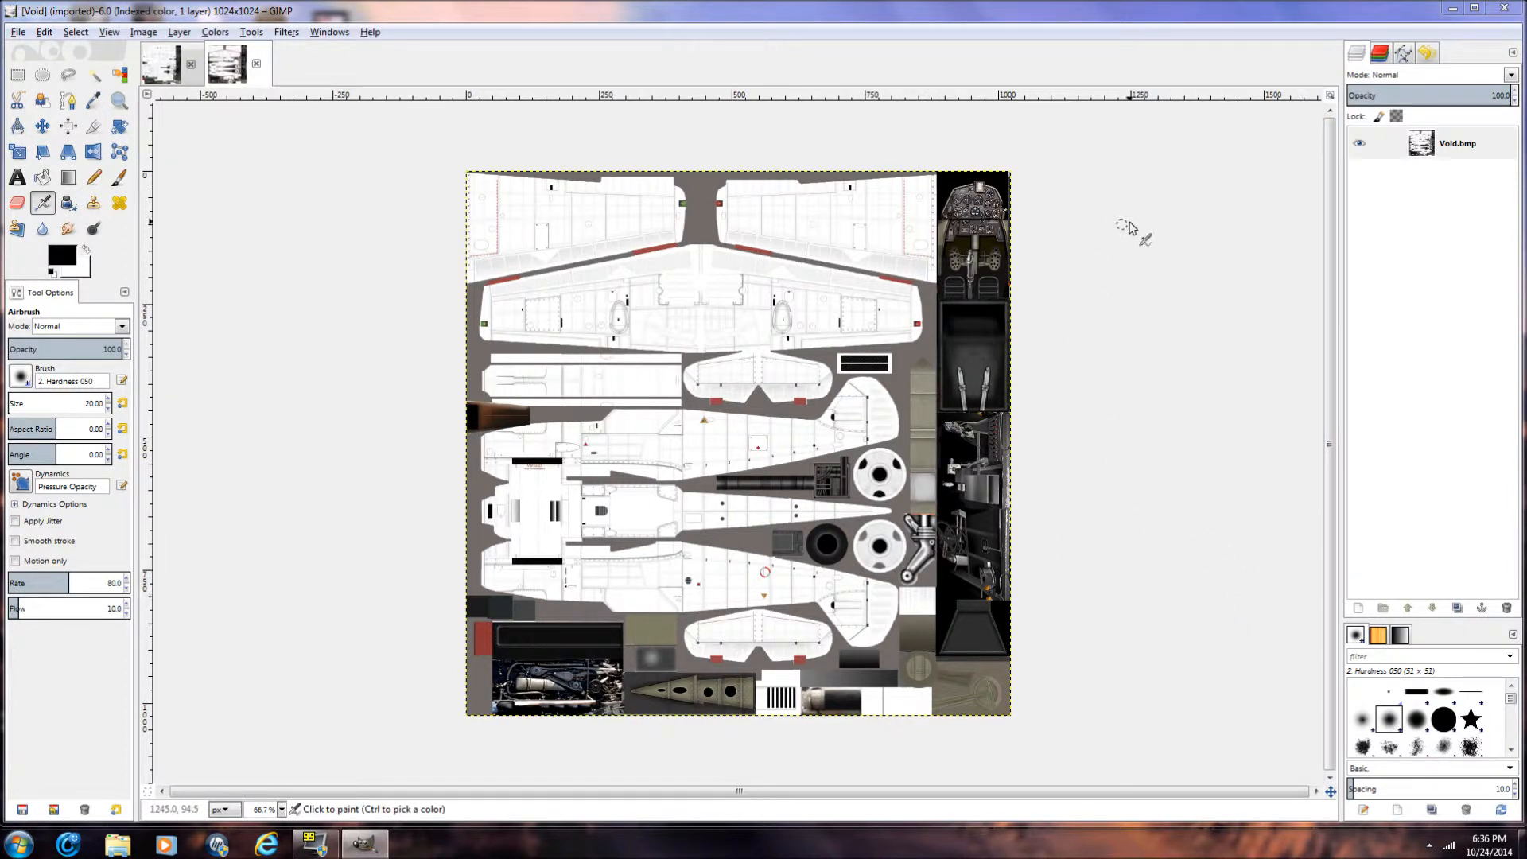
Step: Convert the Bf-109E-4 template from indexed colour to RGB mode
left_click(142, 32)
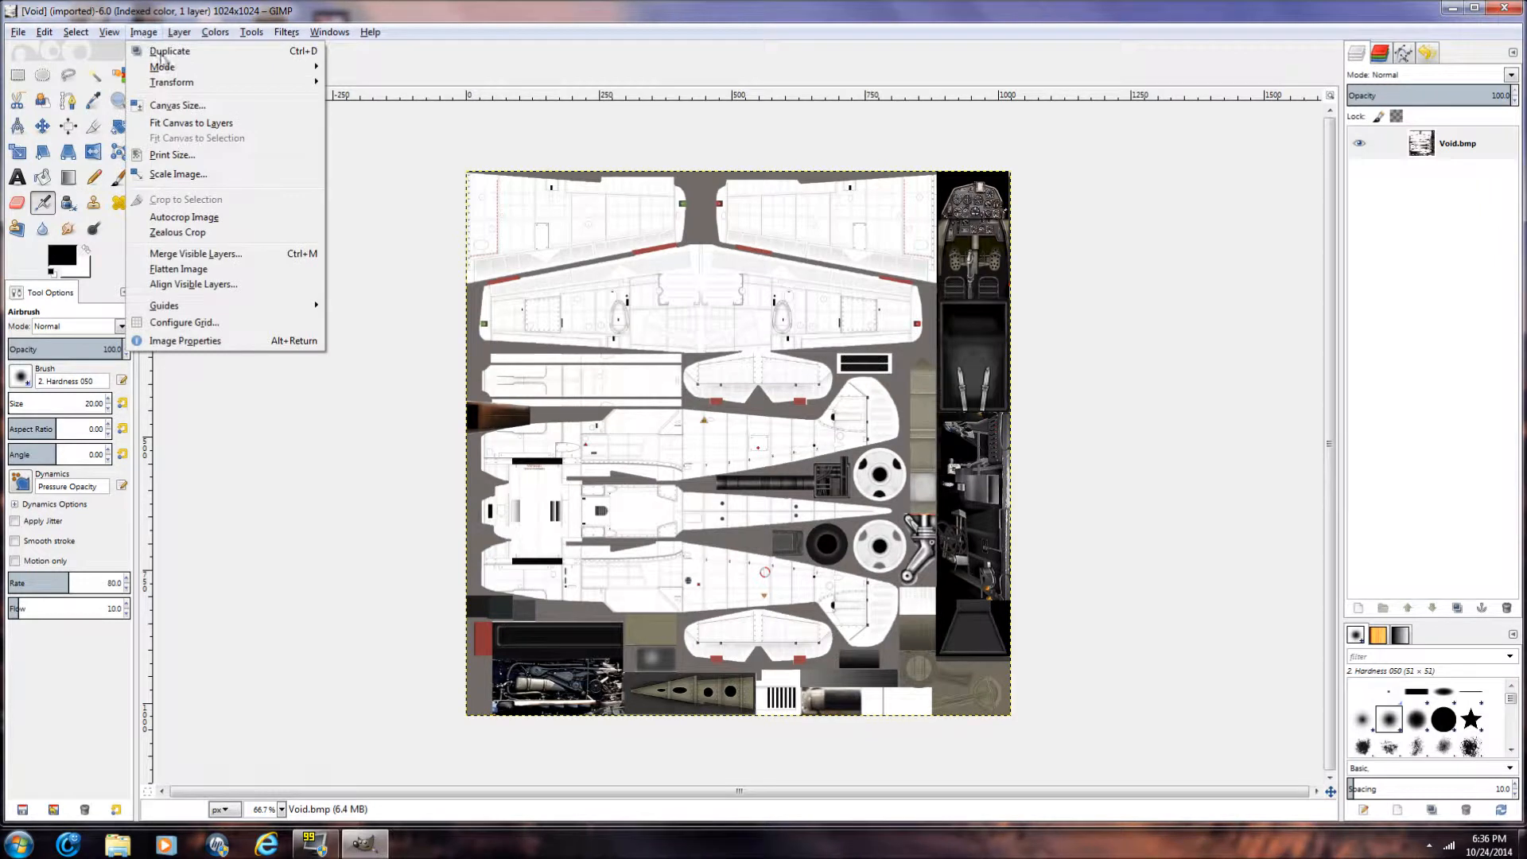
mouse_move(169, 68)
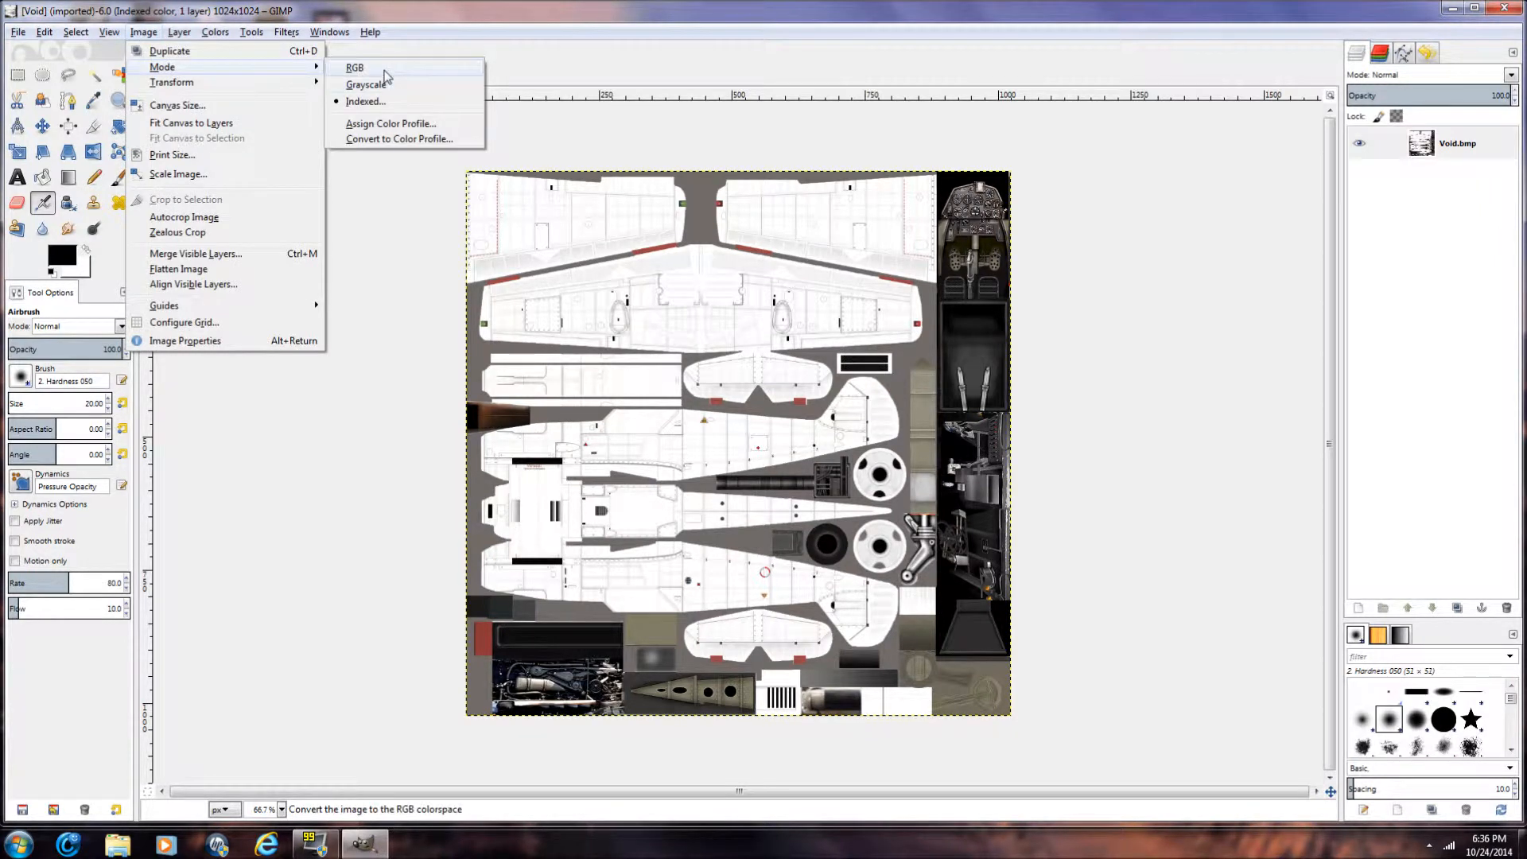
left_click(384, 71)
Step: Turn the white areas of the Void.bmp layer transparent with Color to Alpha
left_click(187, 33)
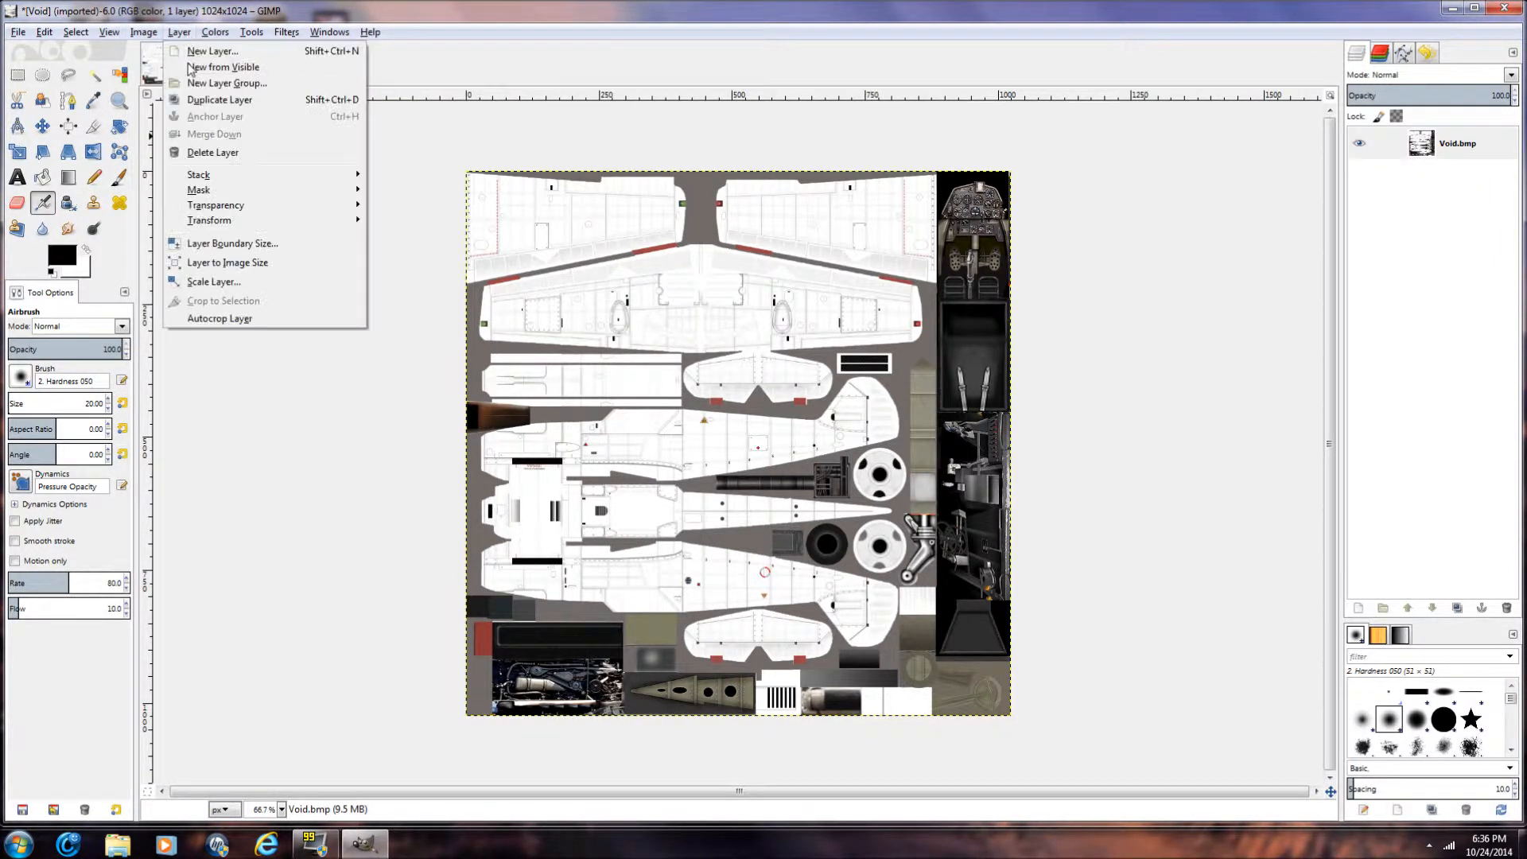
mouse_move(227, 220)
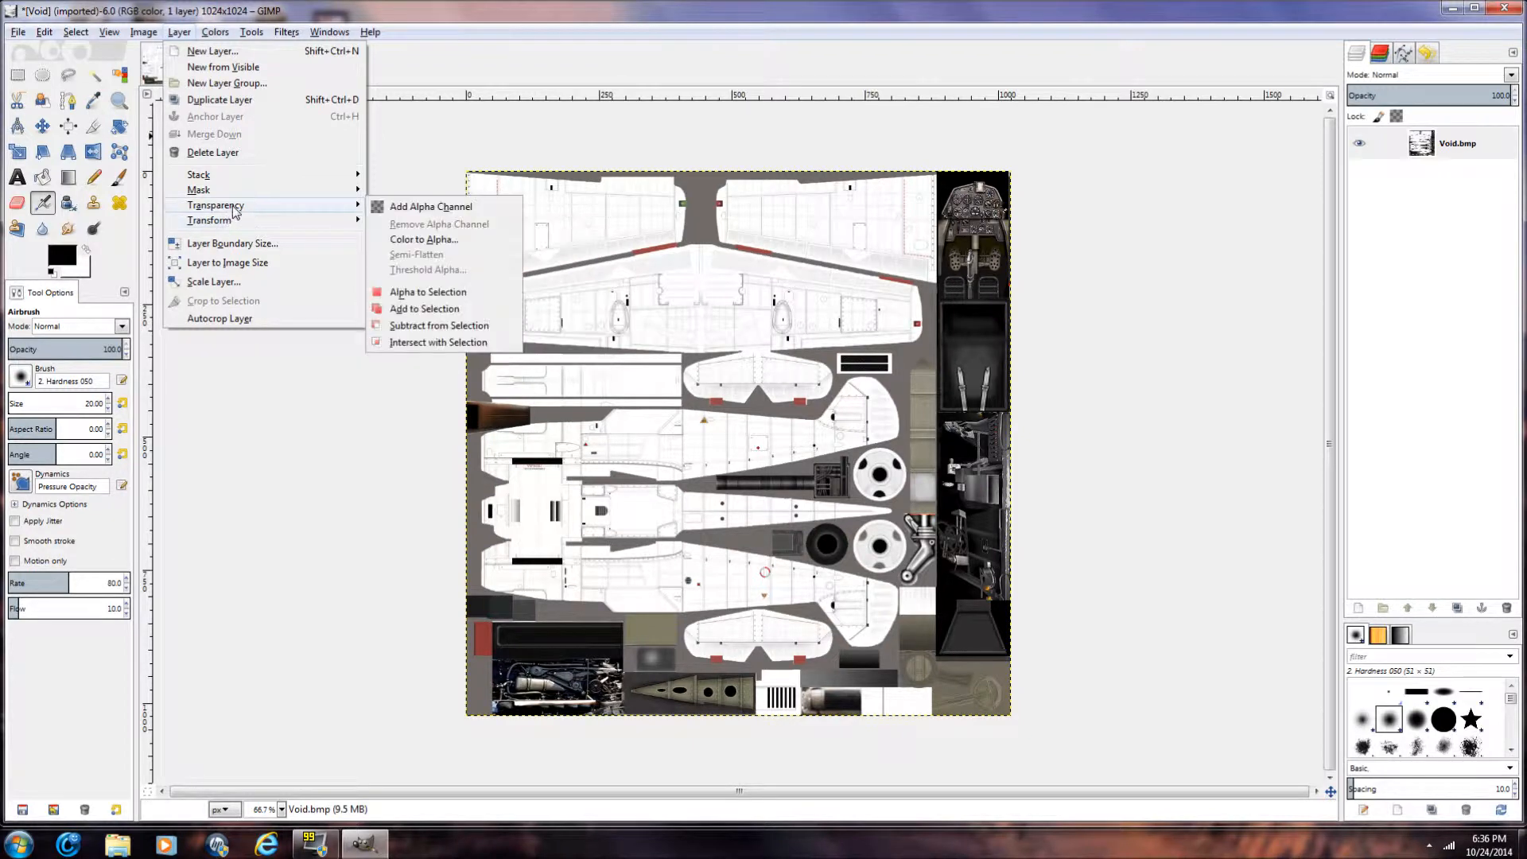
left_click(414, 242)
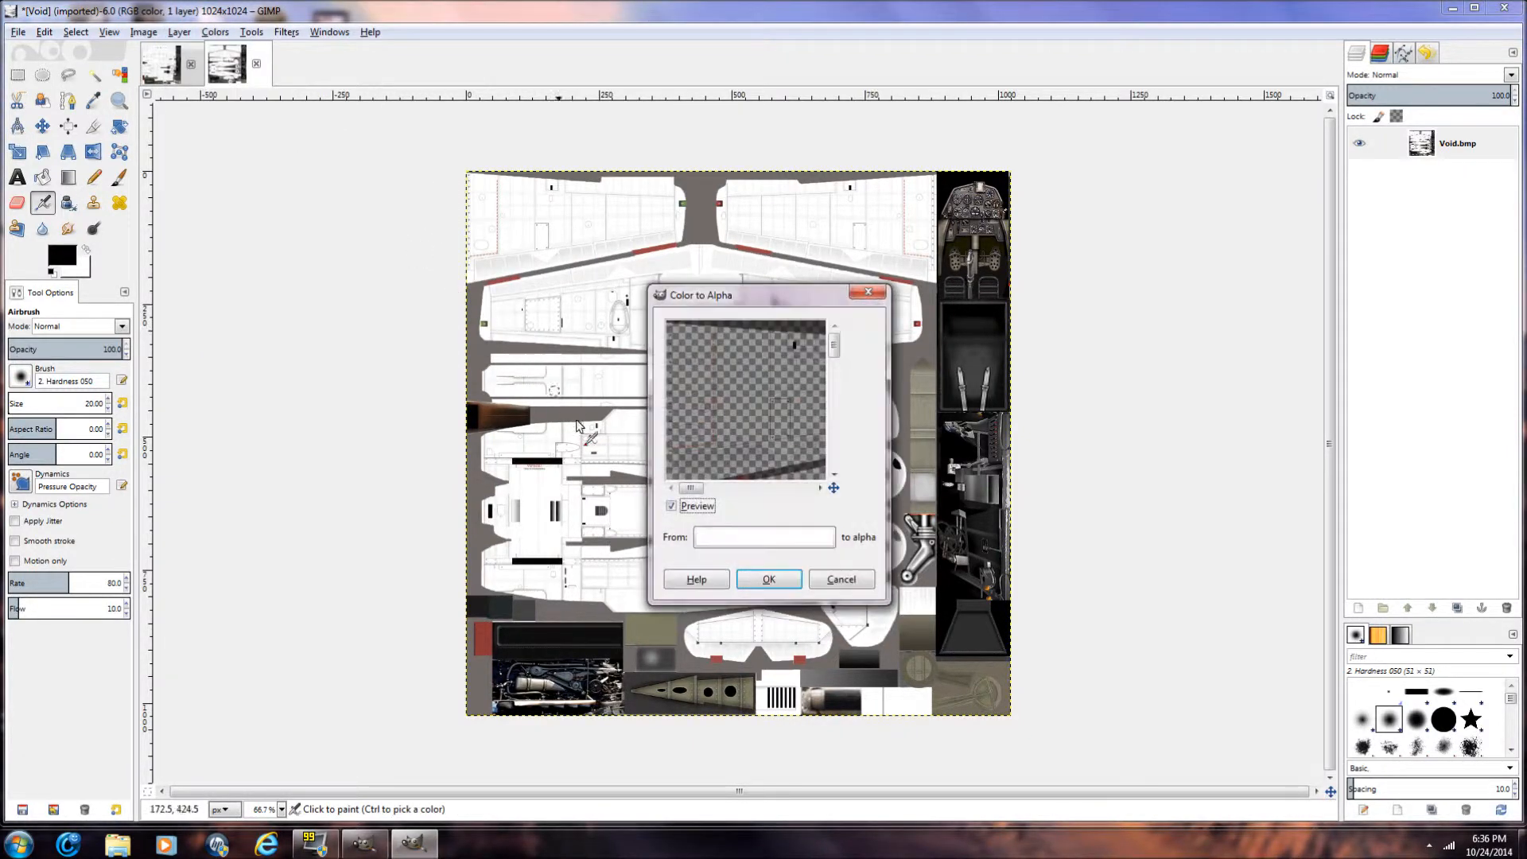
left_click(777, 576)
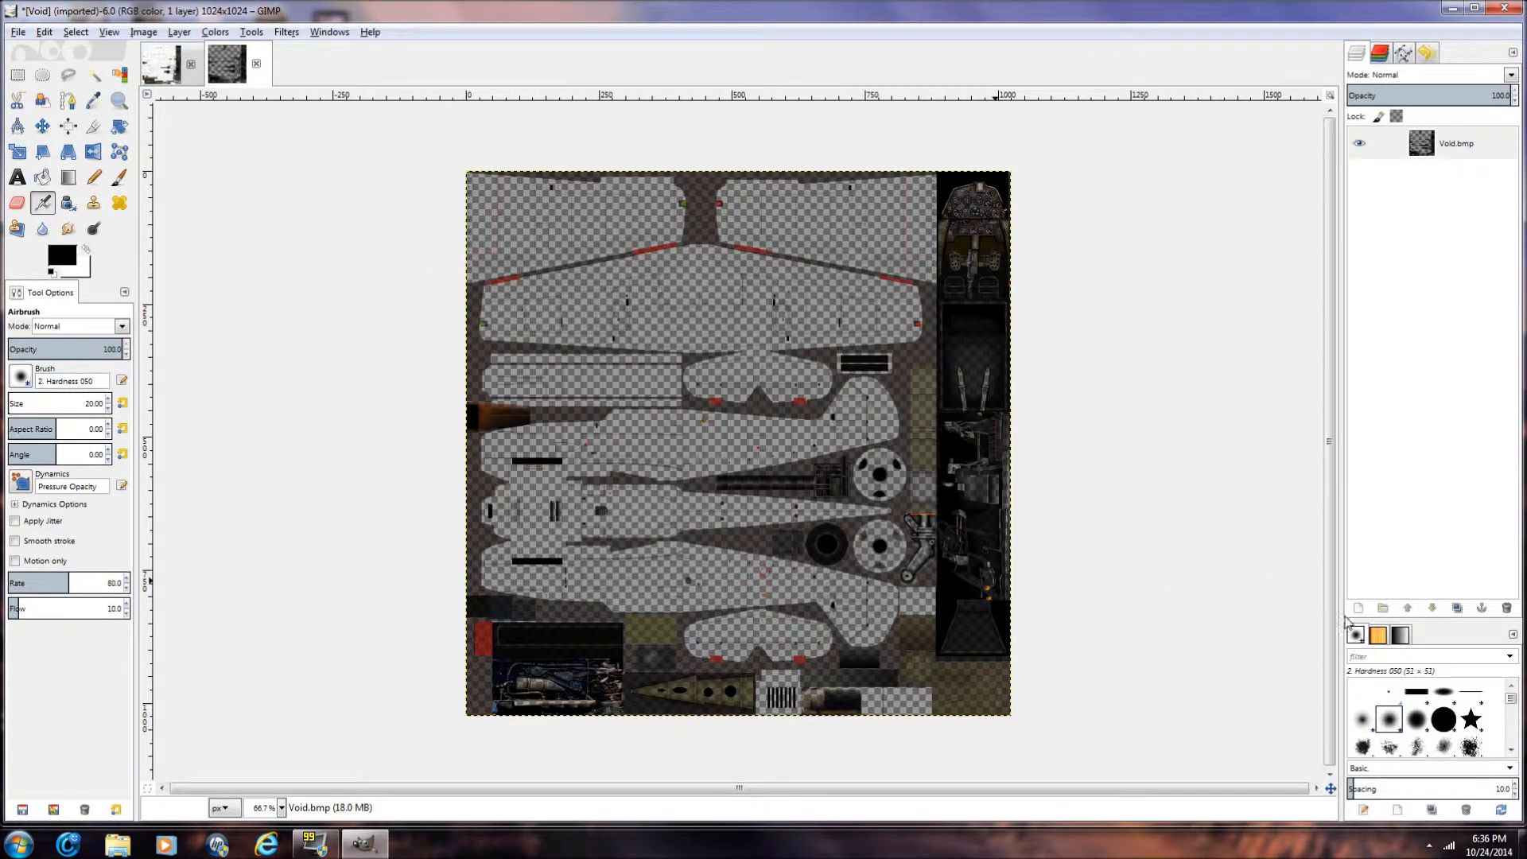
Step: Add a new layer filled with white and lower it beneath the Void.bmp layer
left_click(1359, 608)
left_click(209, 378)
left_click(299, 433)
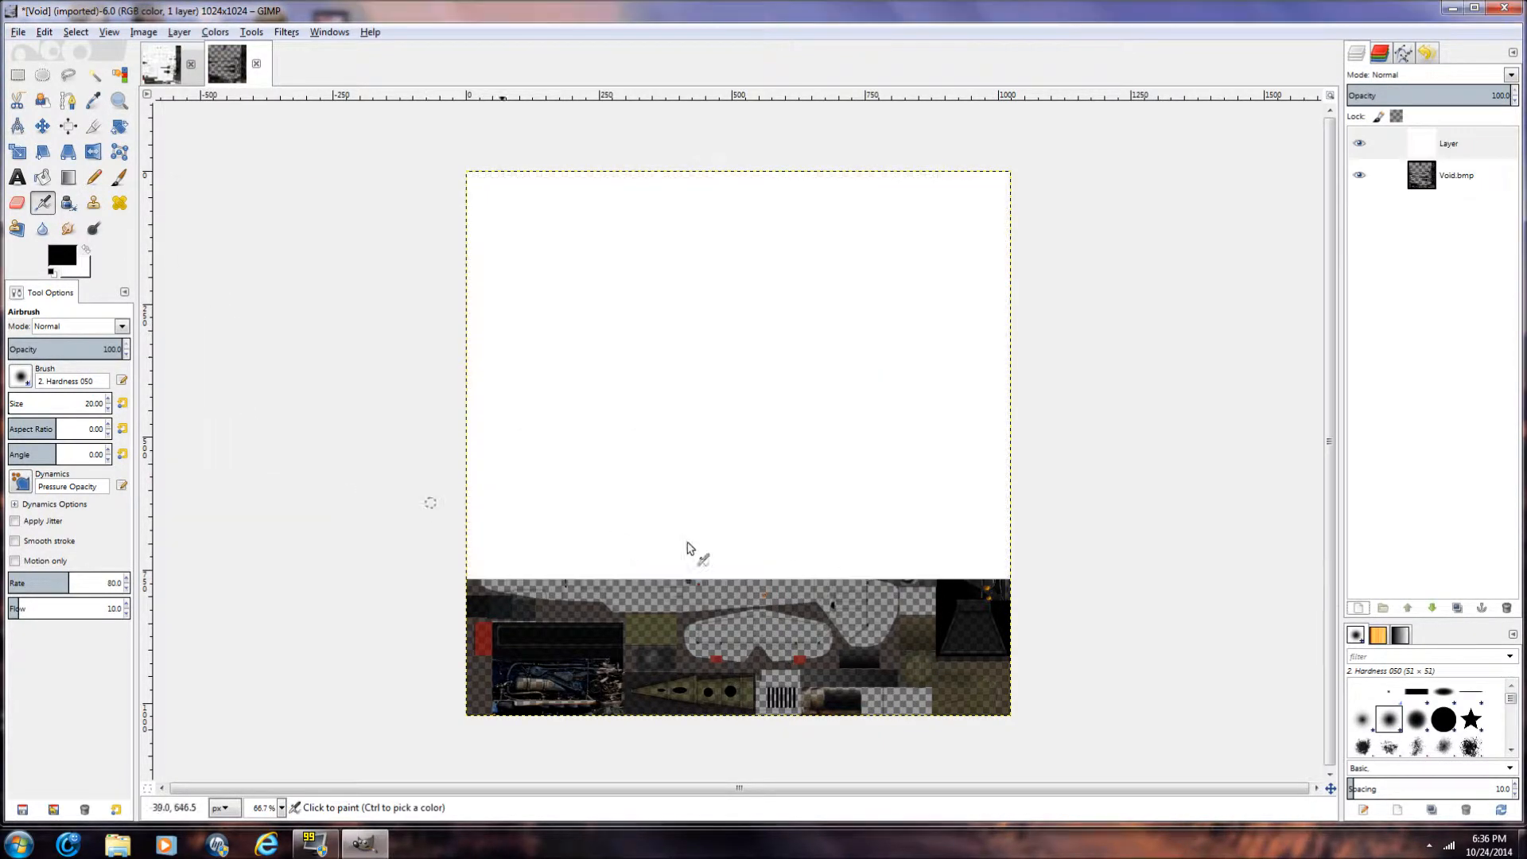
left_click(1431, 608)
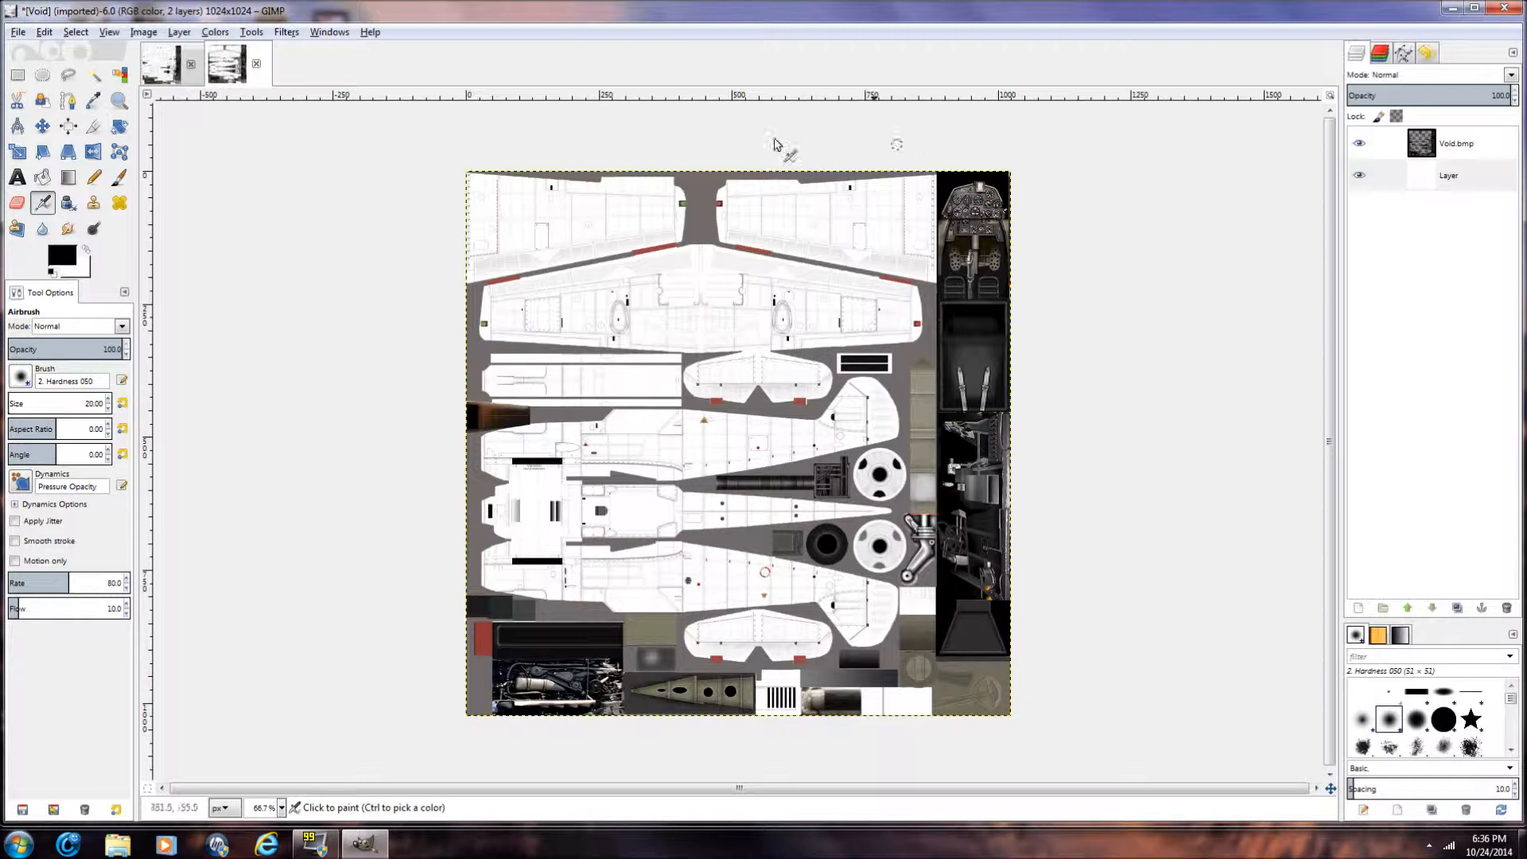
Step: Add a 1024 × 1024 px transparent layer between the Void.bmp layer and the white layer
left_click(1359, 608)
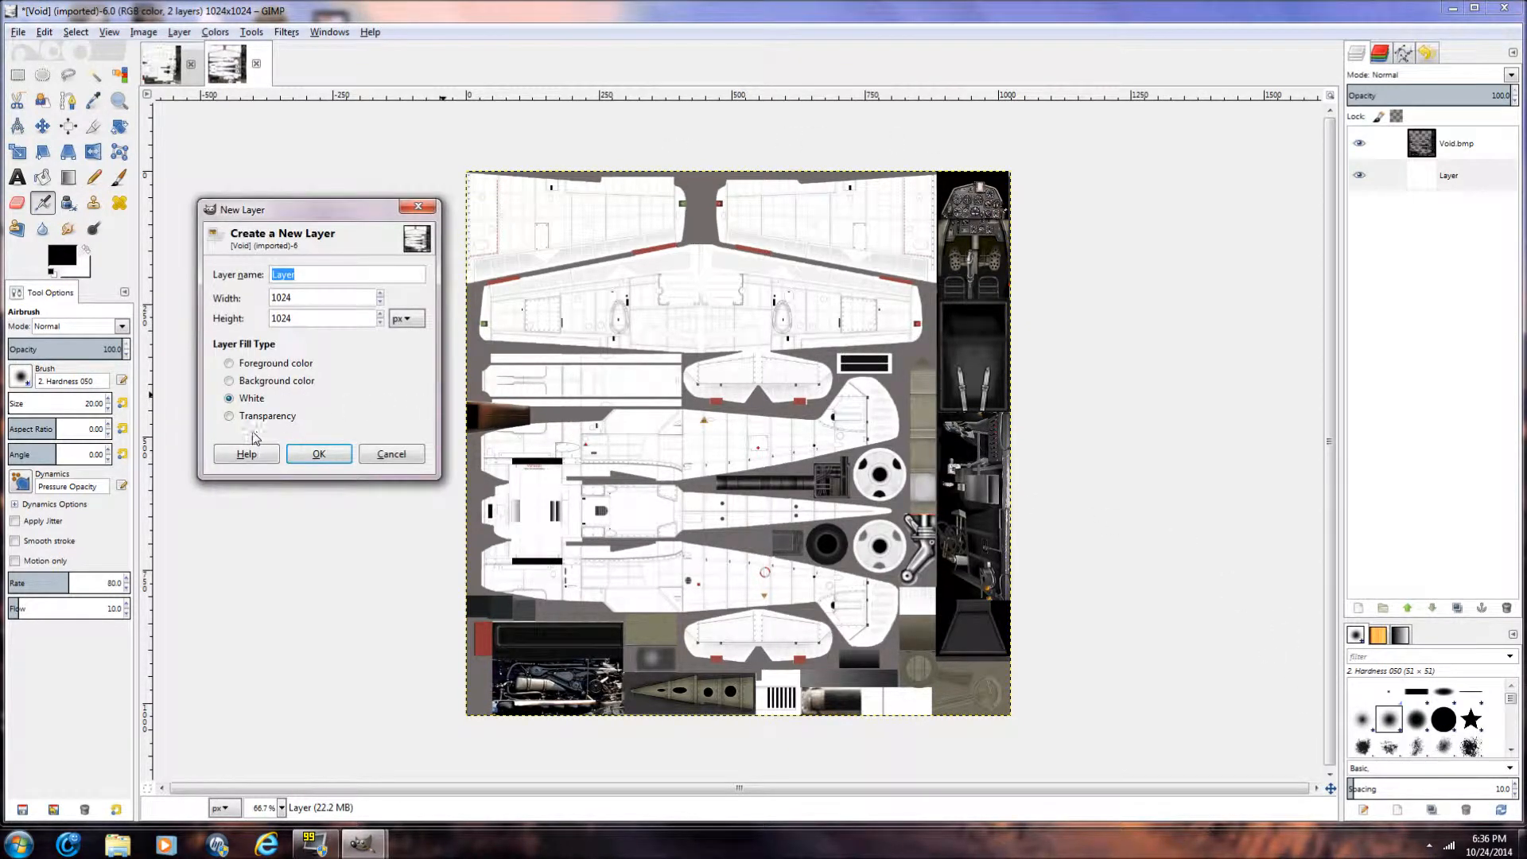
left_click(229, 416)
left_click(318, 453)
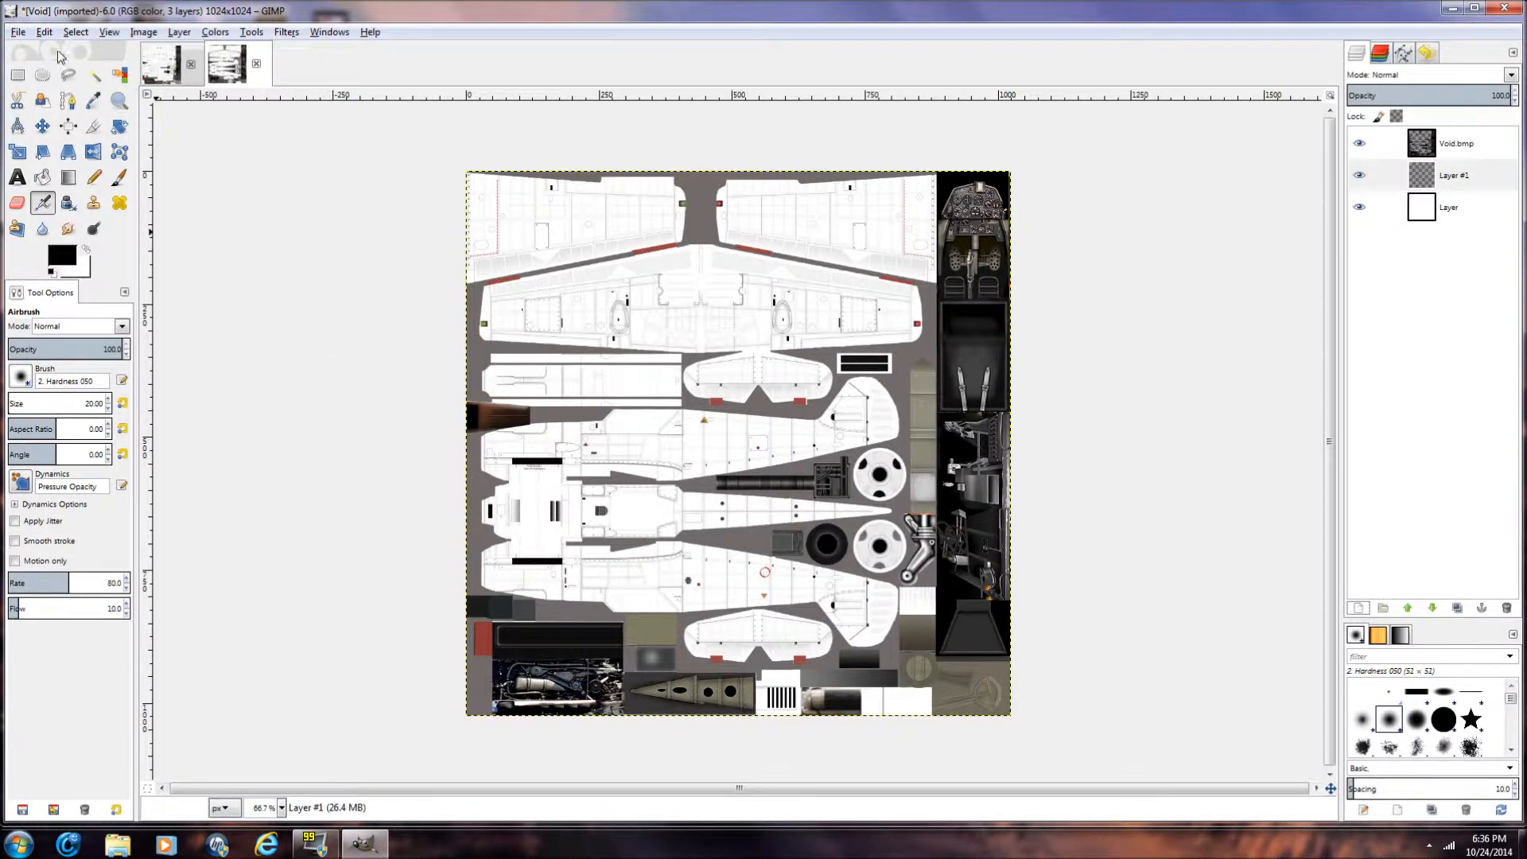
Step: Select a rectangle about 482 × 311 px over the template's upper left wing area and fill it with the Warning! pattern
left_click(17, 76)
left_click_drag(701, 150, 445, 316)
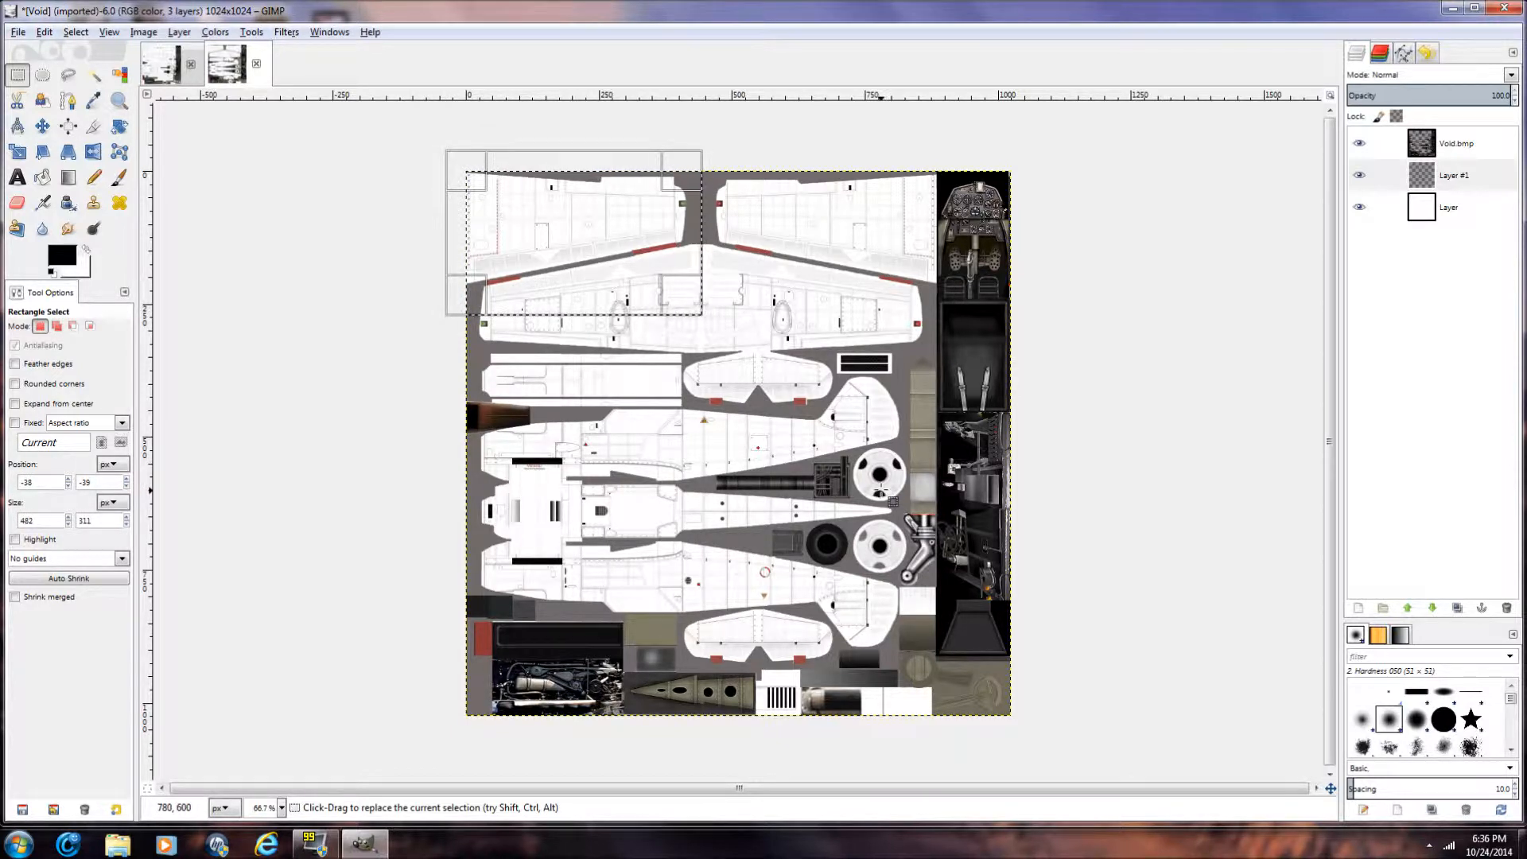
left_click(44, 179)
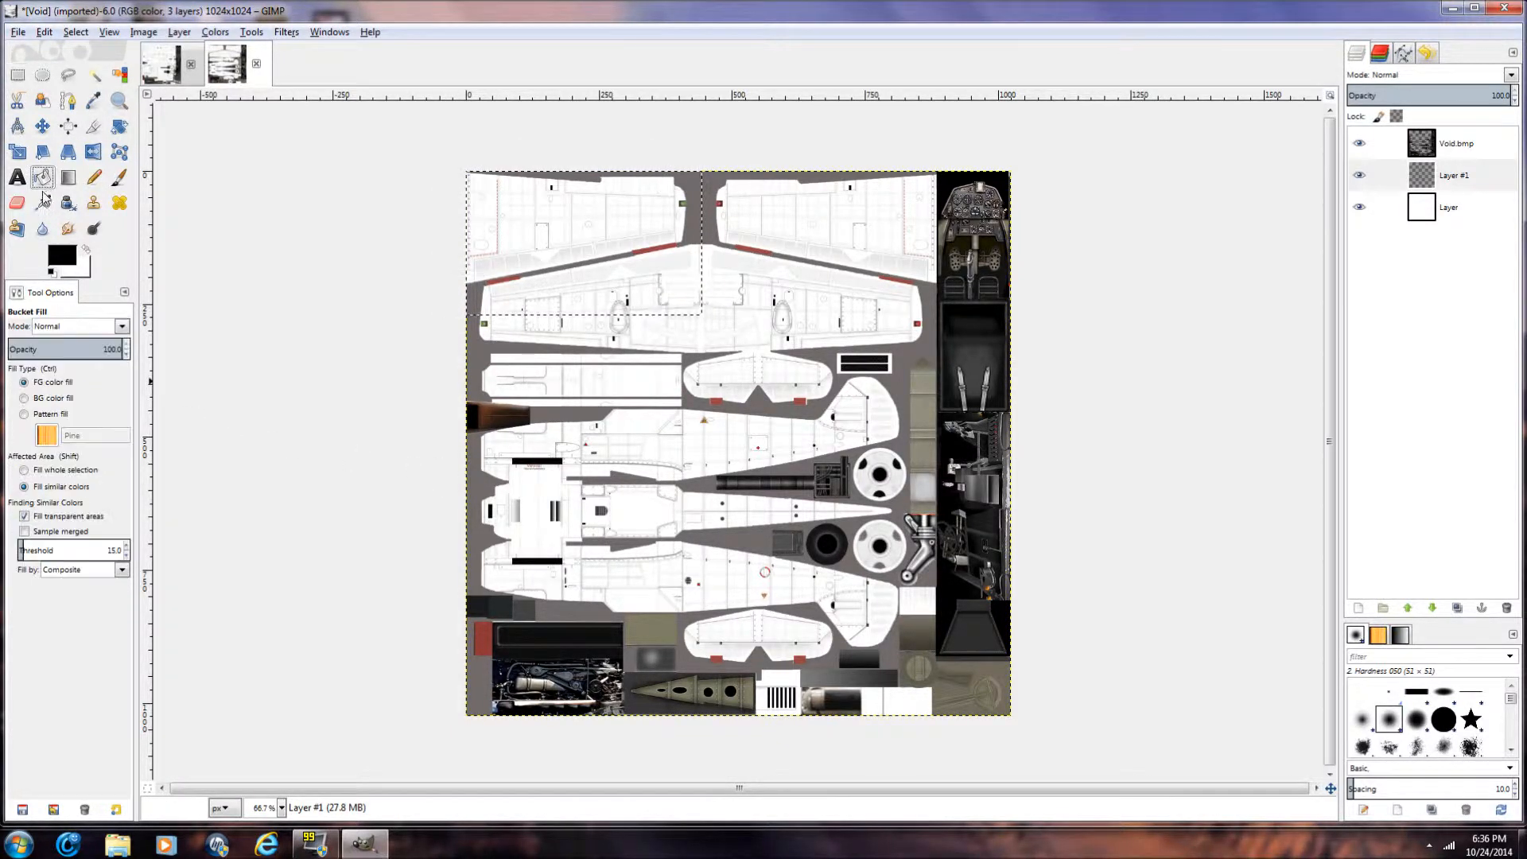
left_click(24, 414)
left_click(47, 435)
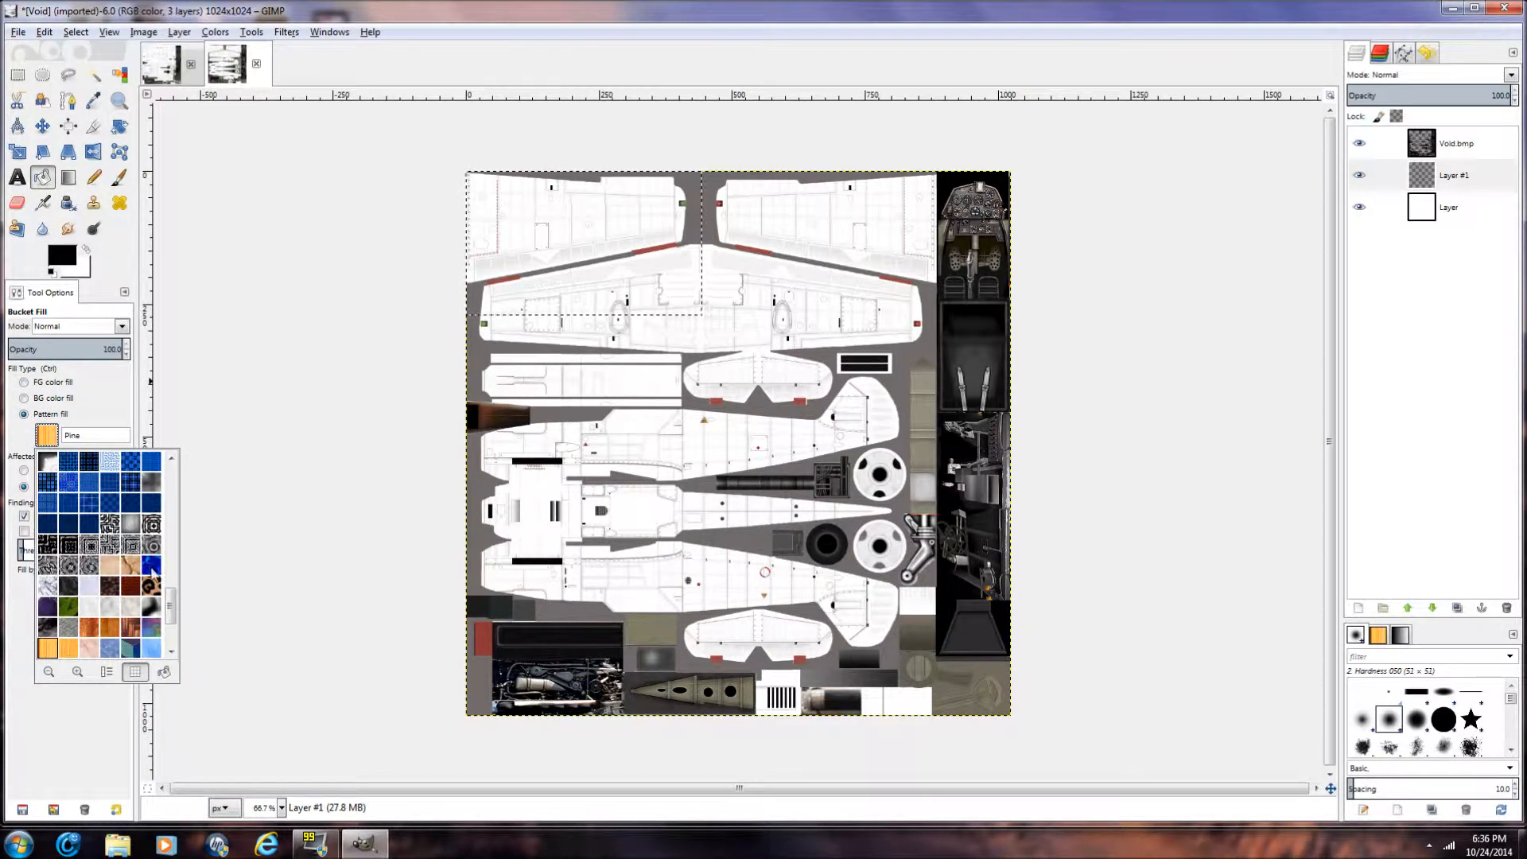
left_click_drag(172, 612, 181, 641)
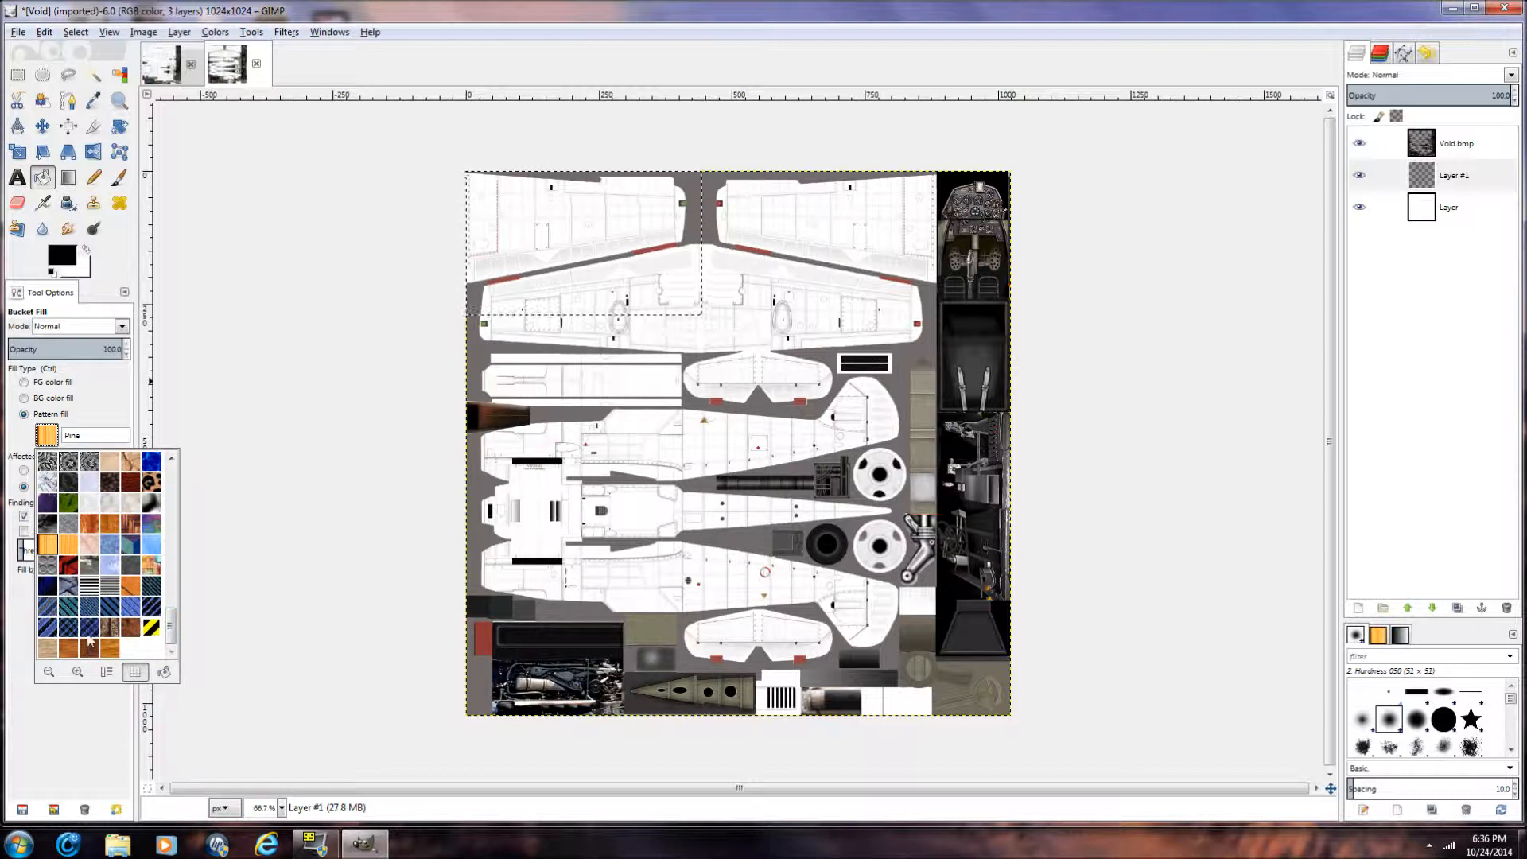
left_click(150, 629)
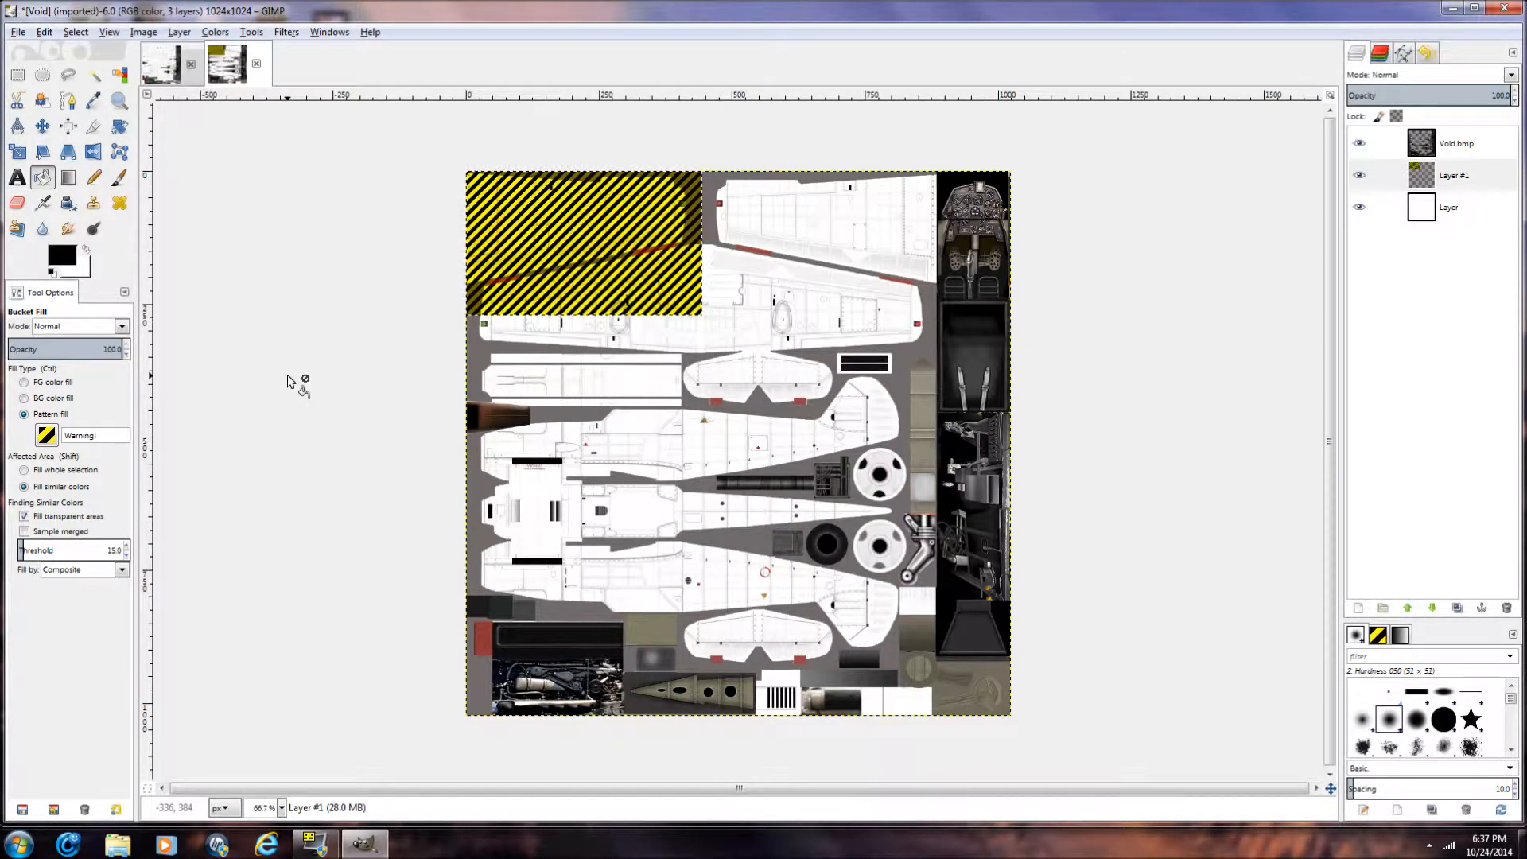
Step: Inspect the striped fill over the wing panels up close and undo the pattern fill
scroll(402, 231, "up", 2)
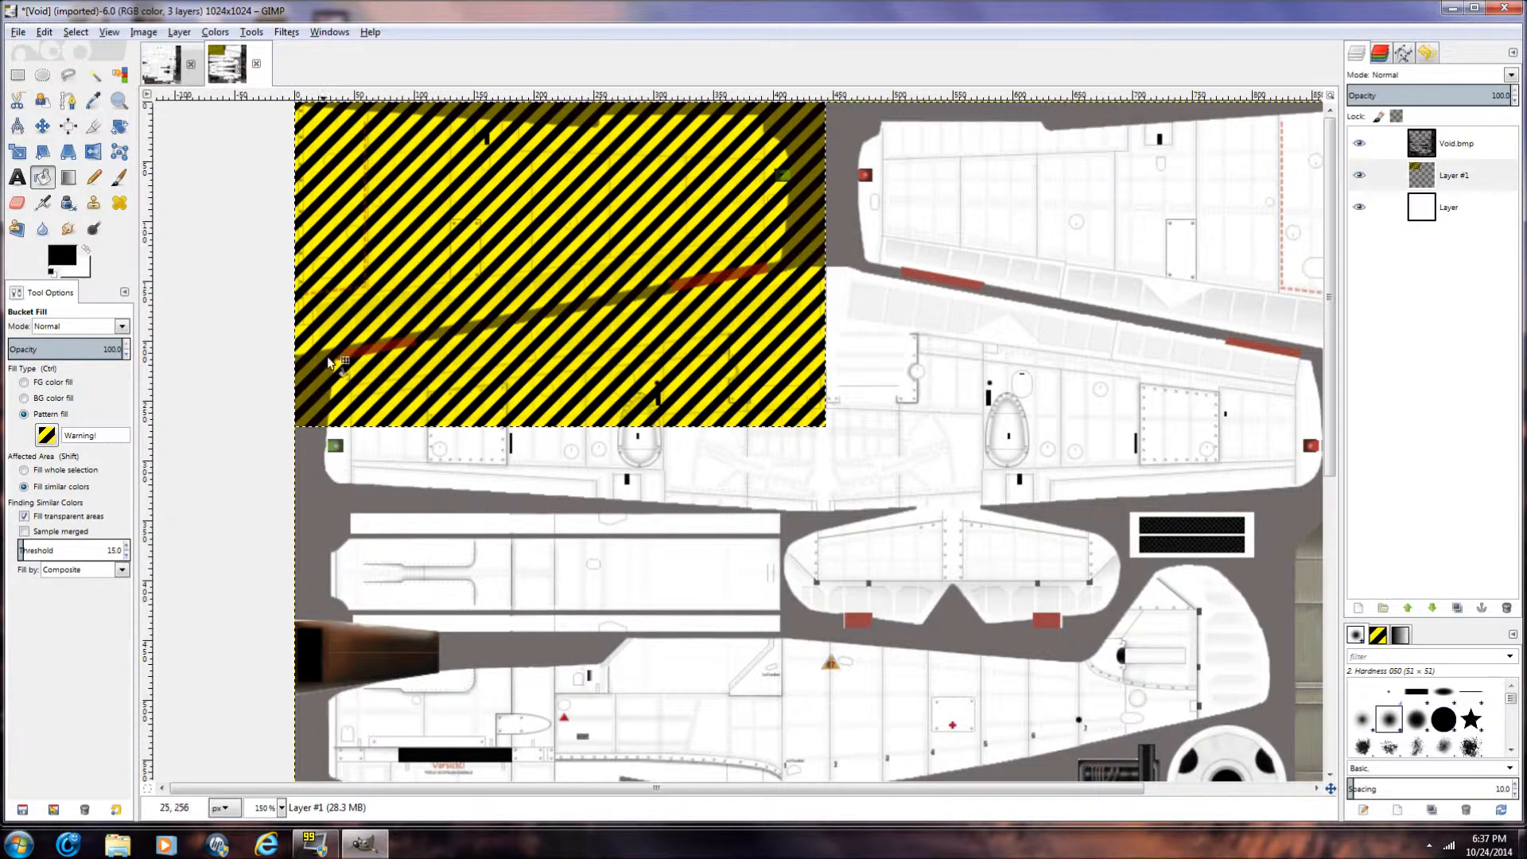
scroll(942, 288, "down", 5)
scroll(942, 285, "down", 2, "ctrl")
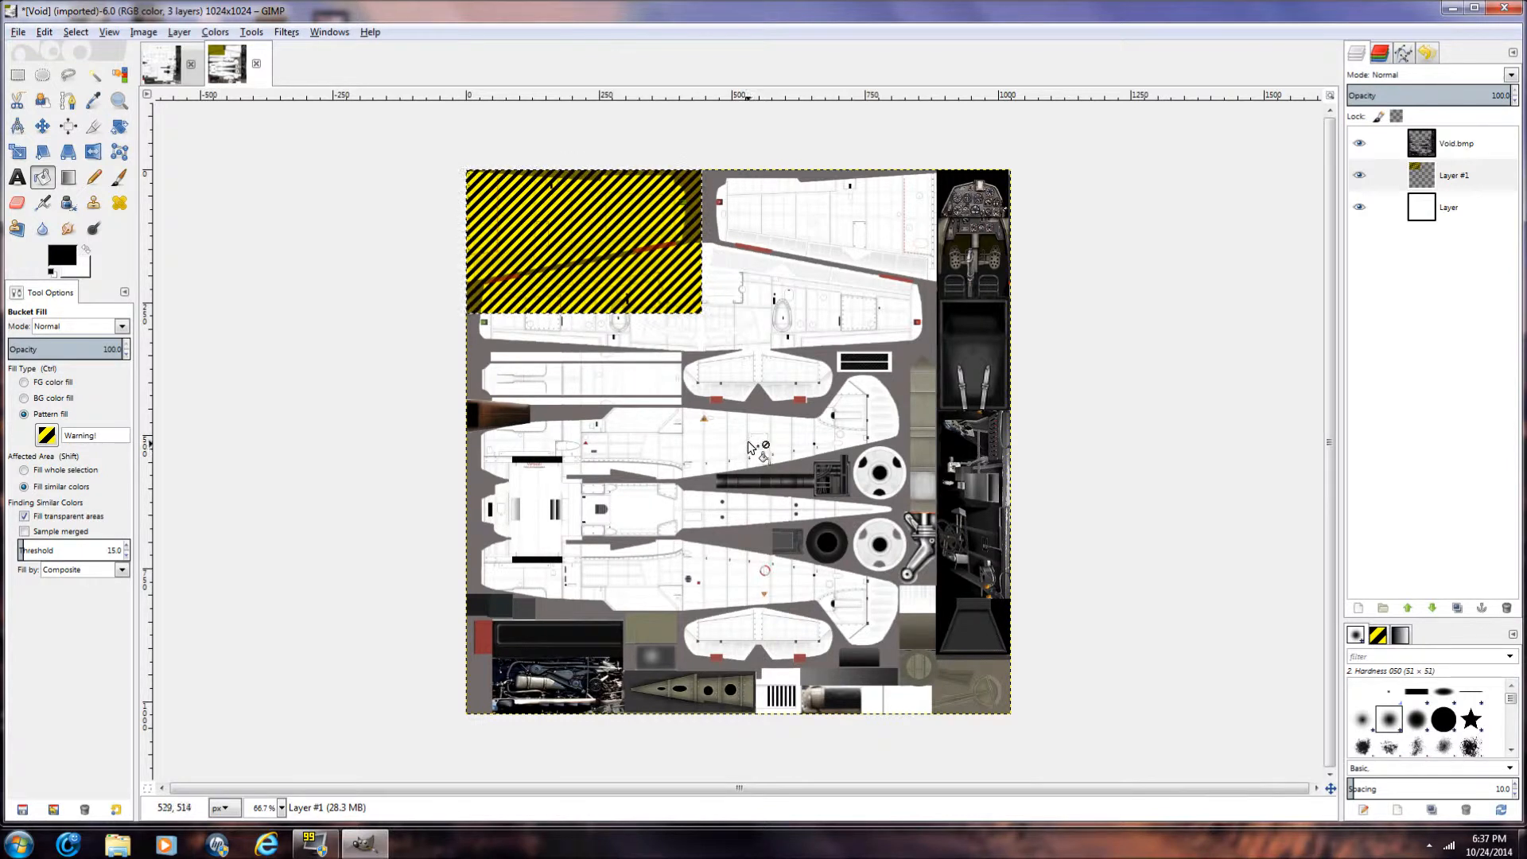
key("ctrl+z")
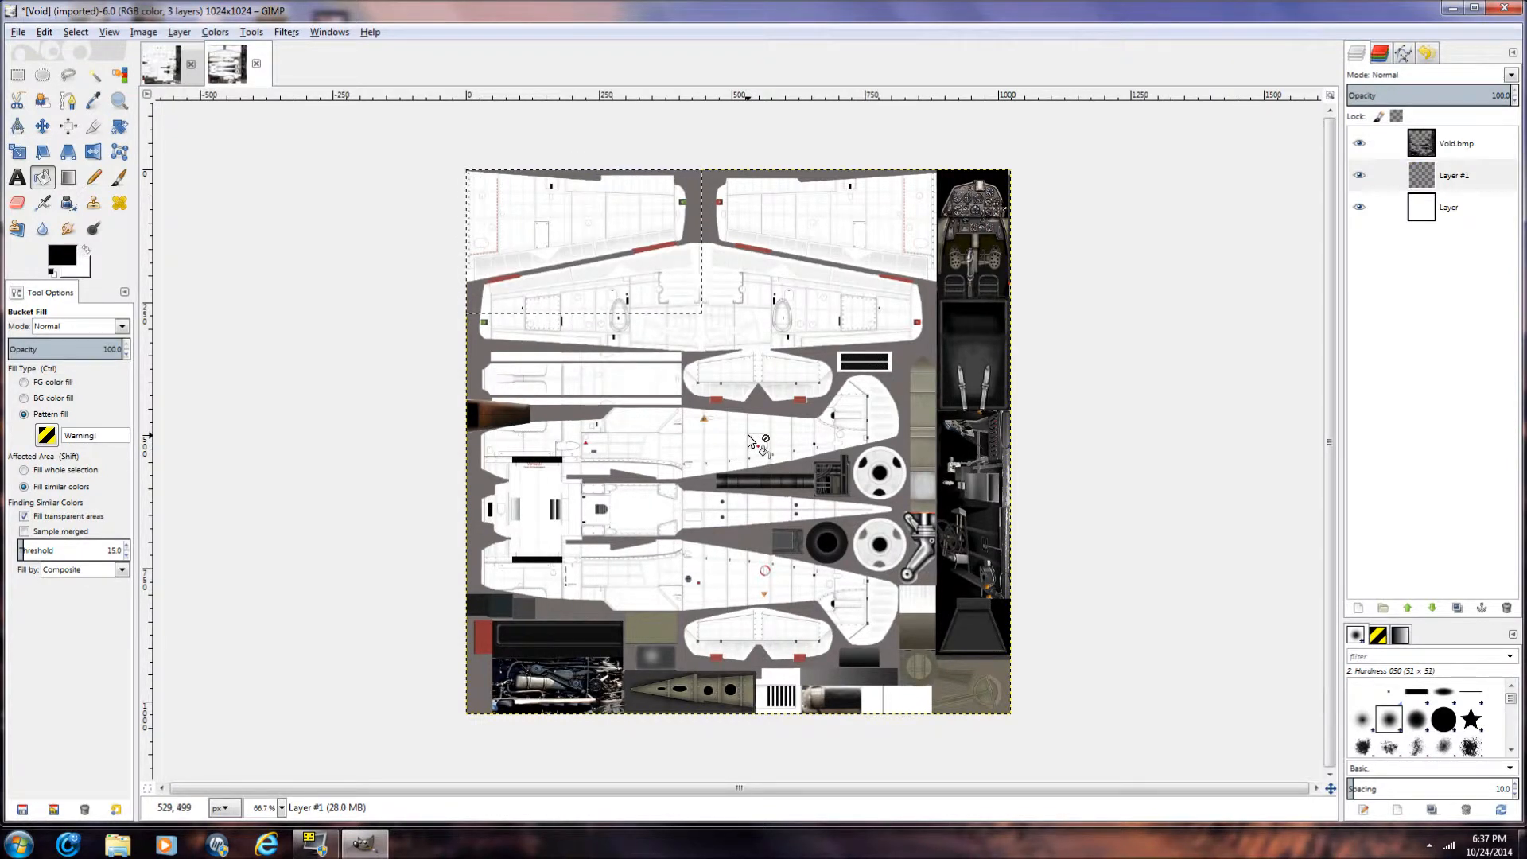
Step: Select a rectangle about 926 × 471 px covering all the wing parts and fill it with the Warning! pattern
left_click(18, 75)
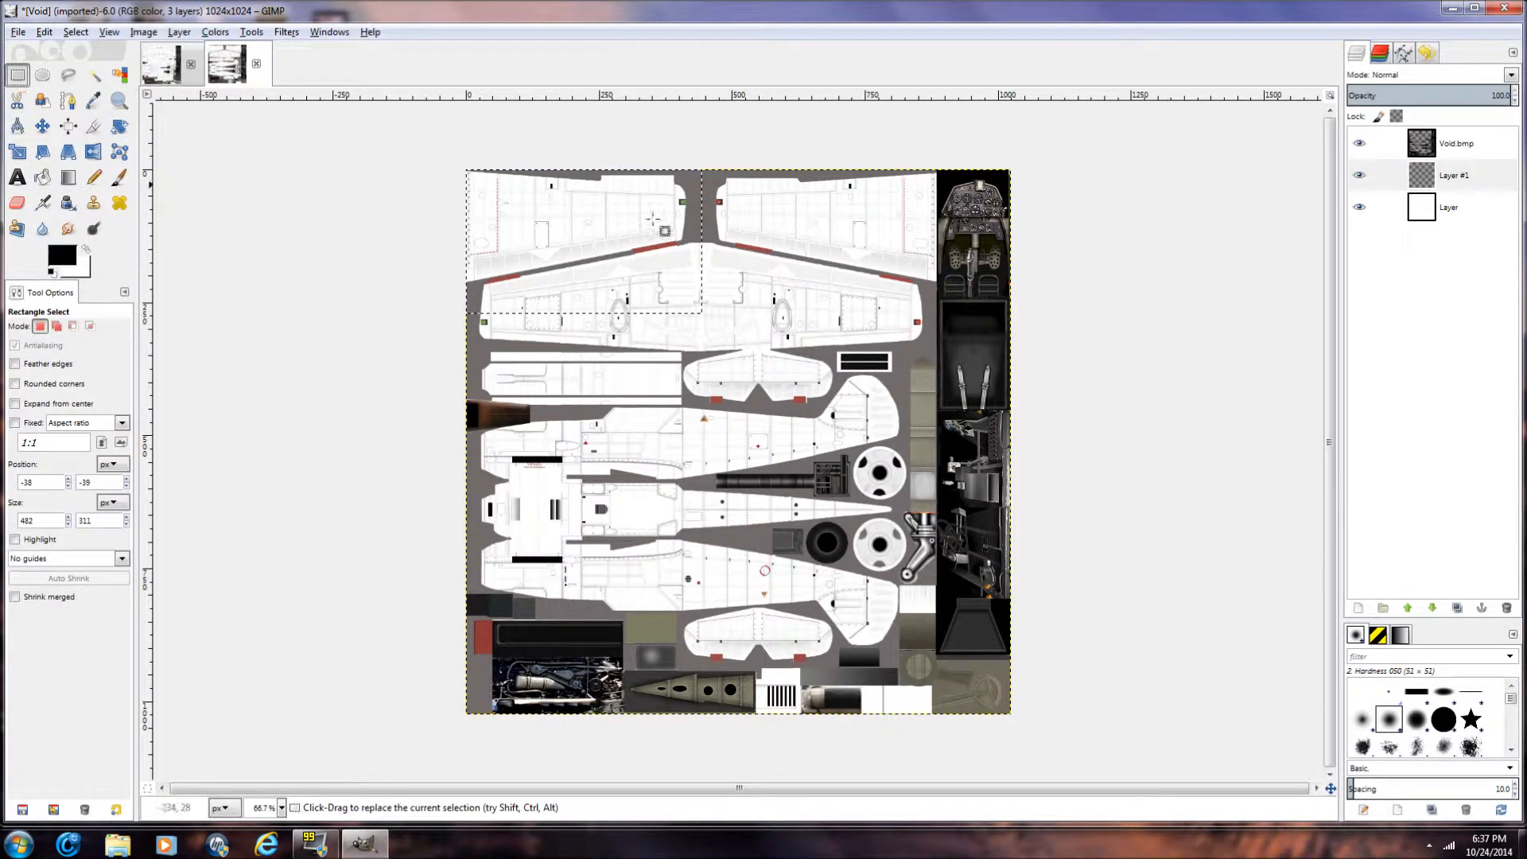
left_click_drag(446, 145, 936, 358)
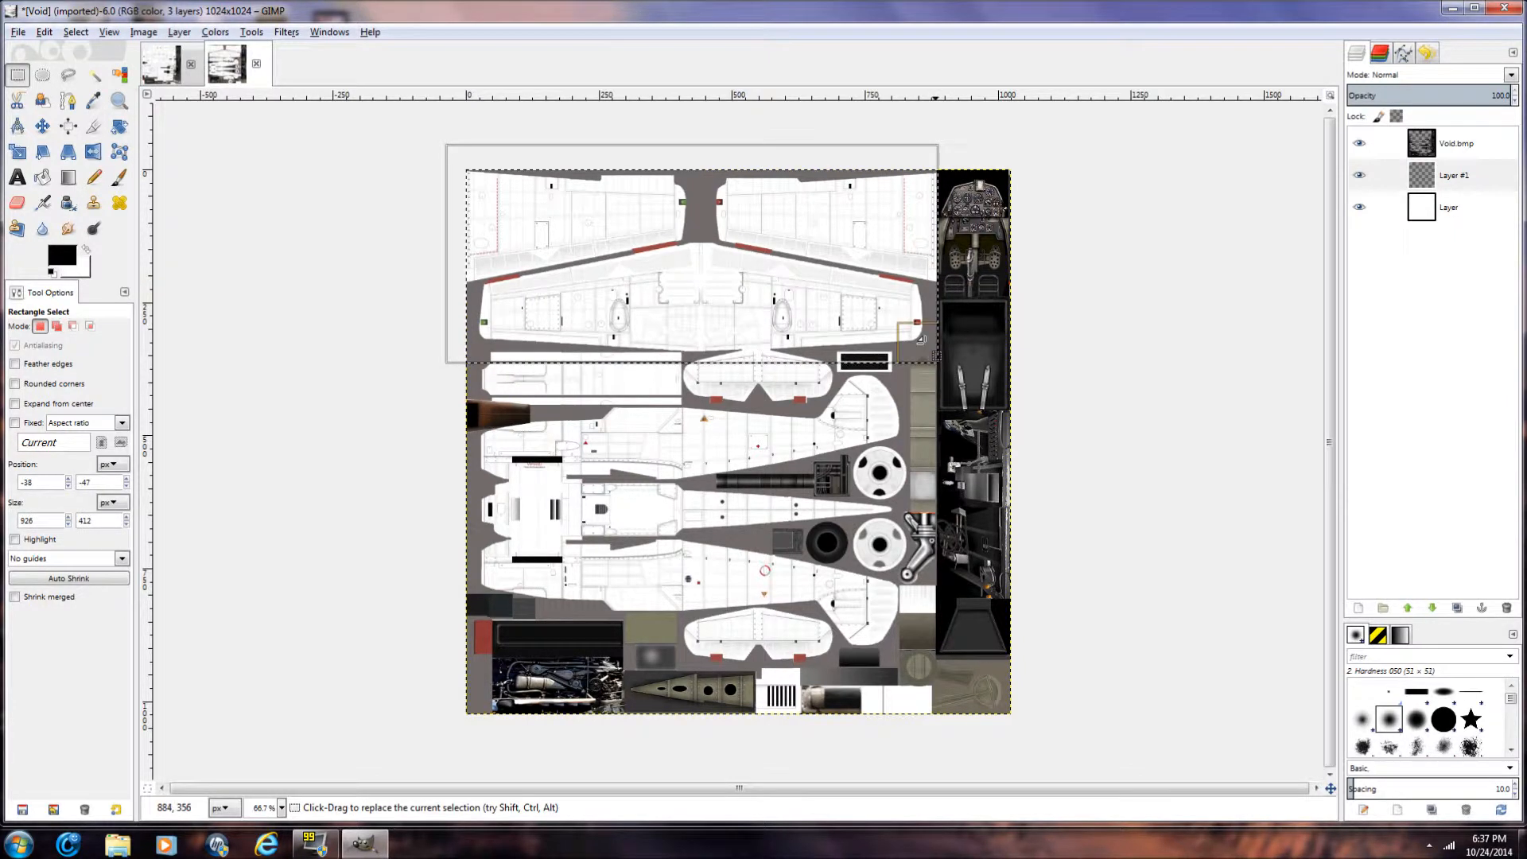
left_click_drag(707, 186, 704, 132)
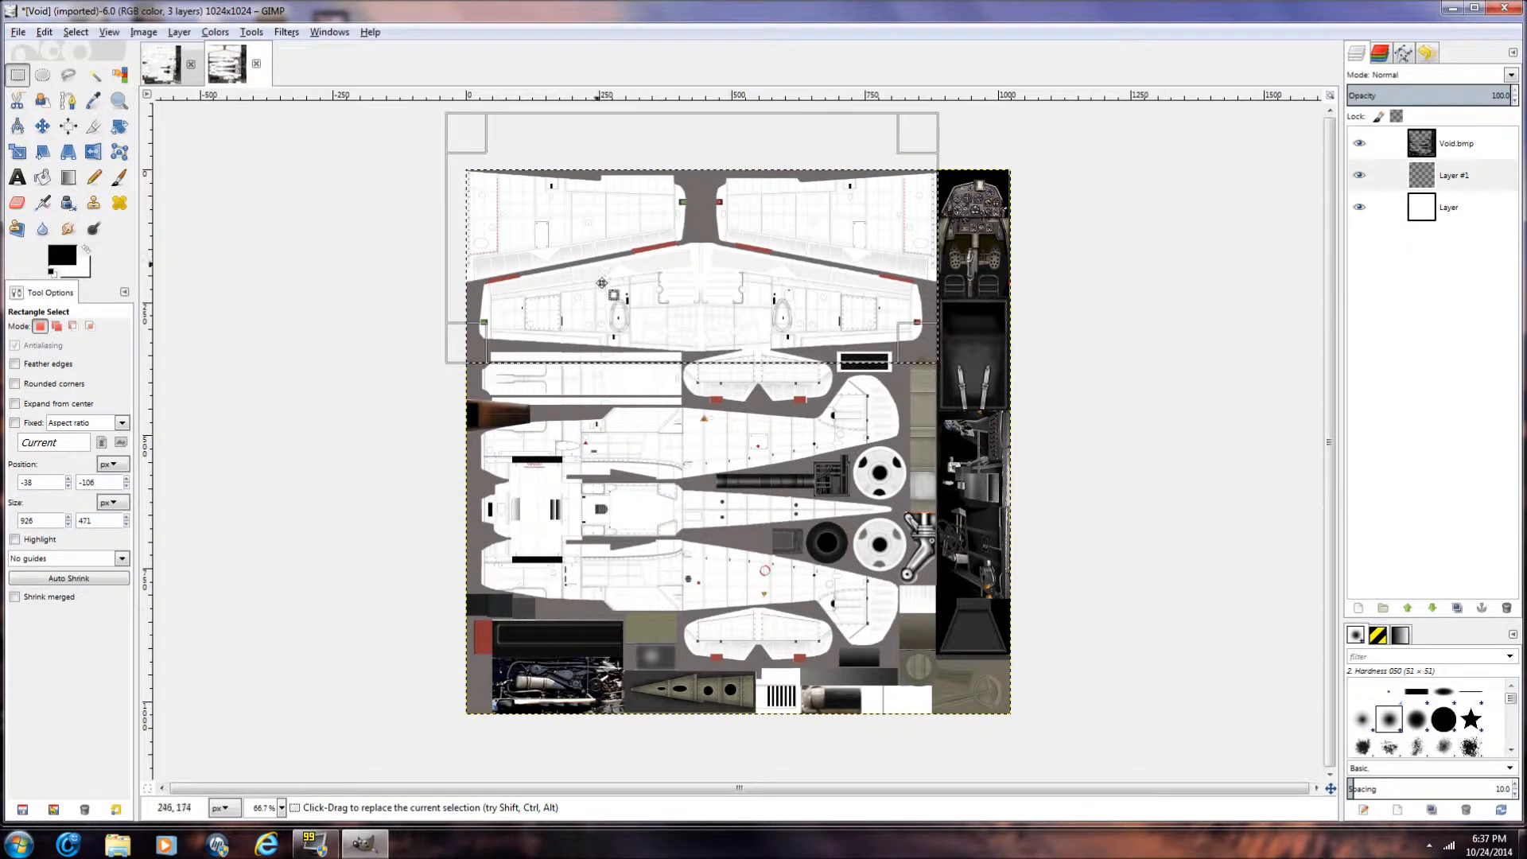
left_click(43, 178)
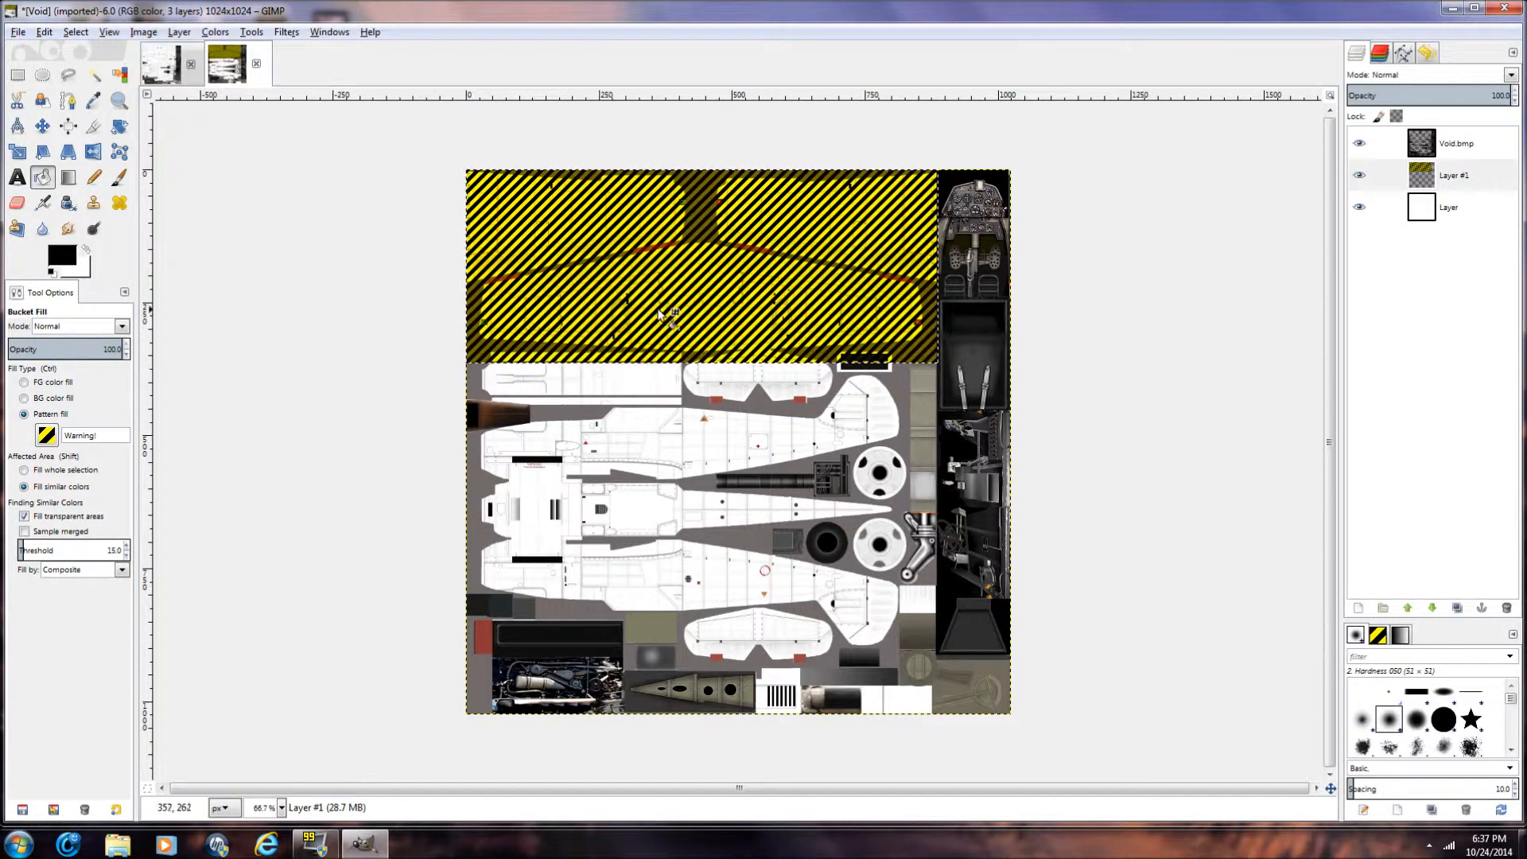
Step: Move the striped layer slightly down and right of the canvas's upper left corner, and autocrop the layer to its contents
key("m")
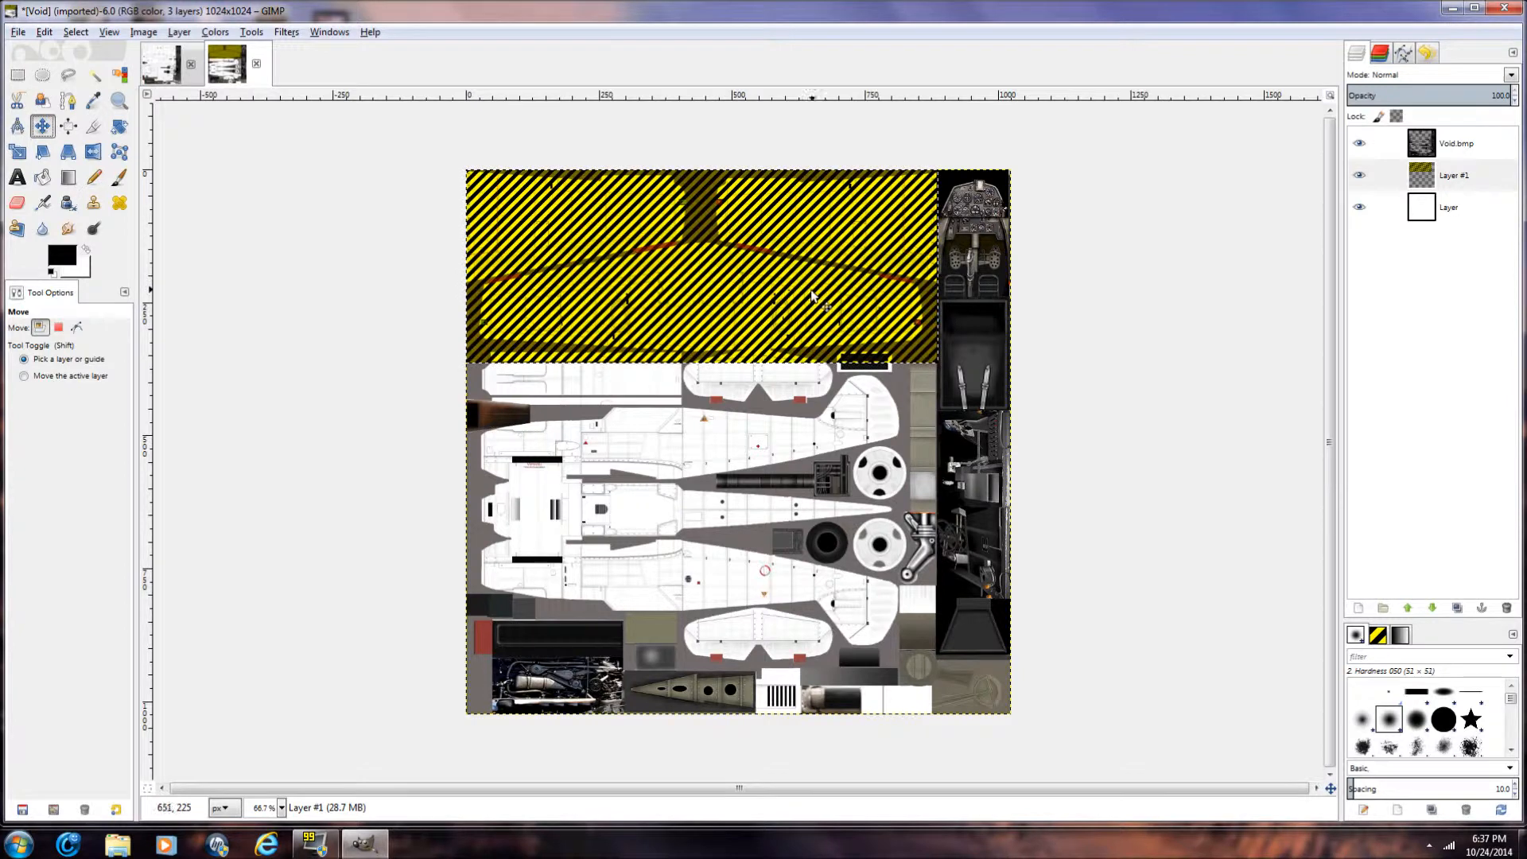
left_click_drag(764, 303, 856, 323)
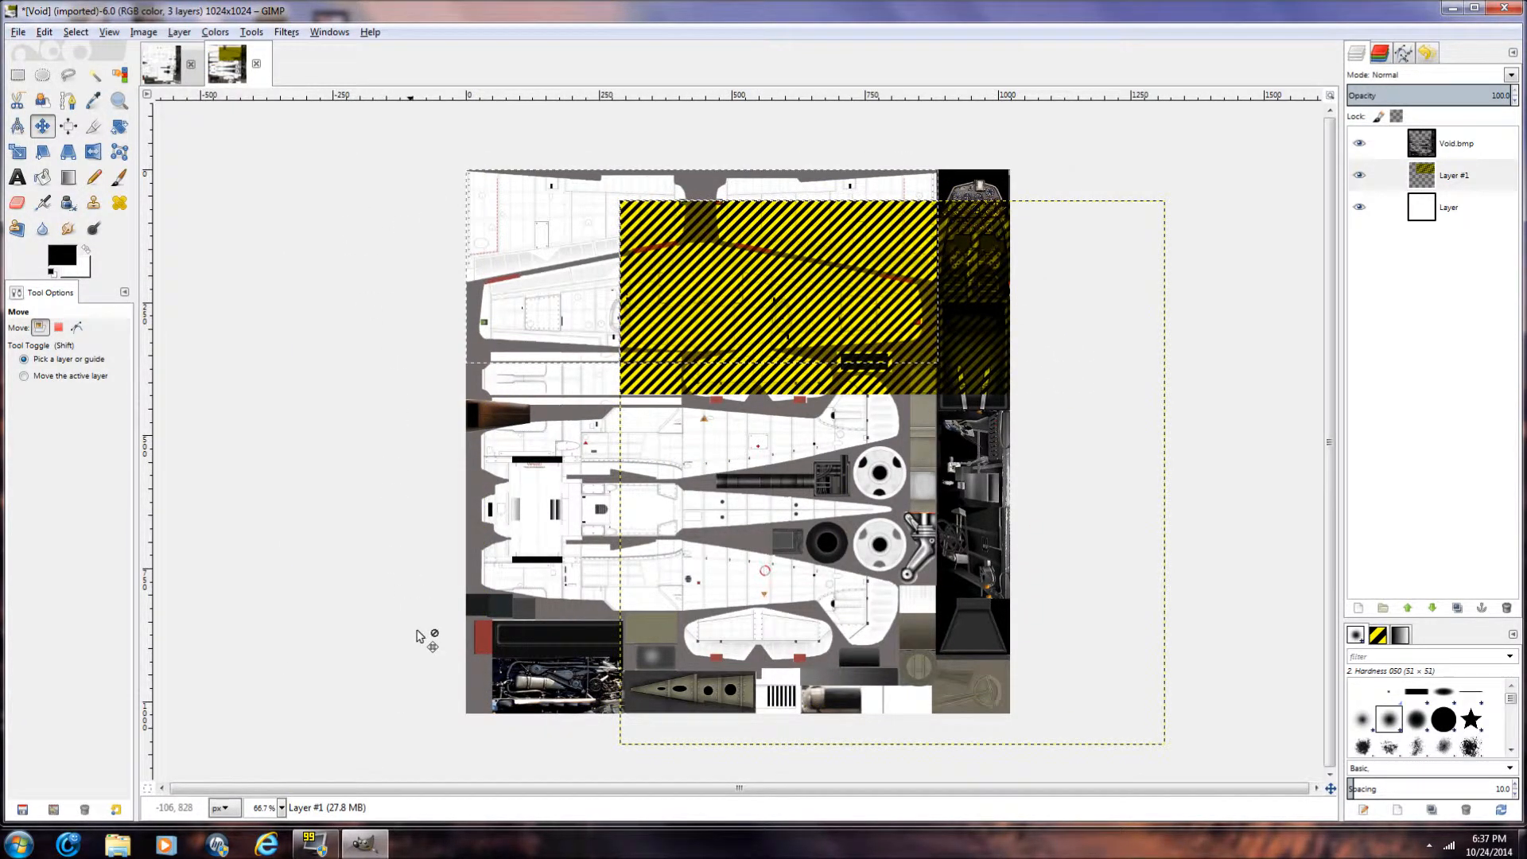
left_click_drag(762, 326, 640, 334)
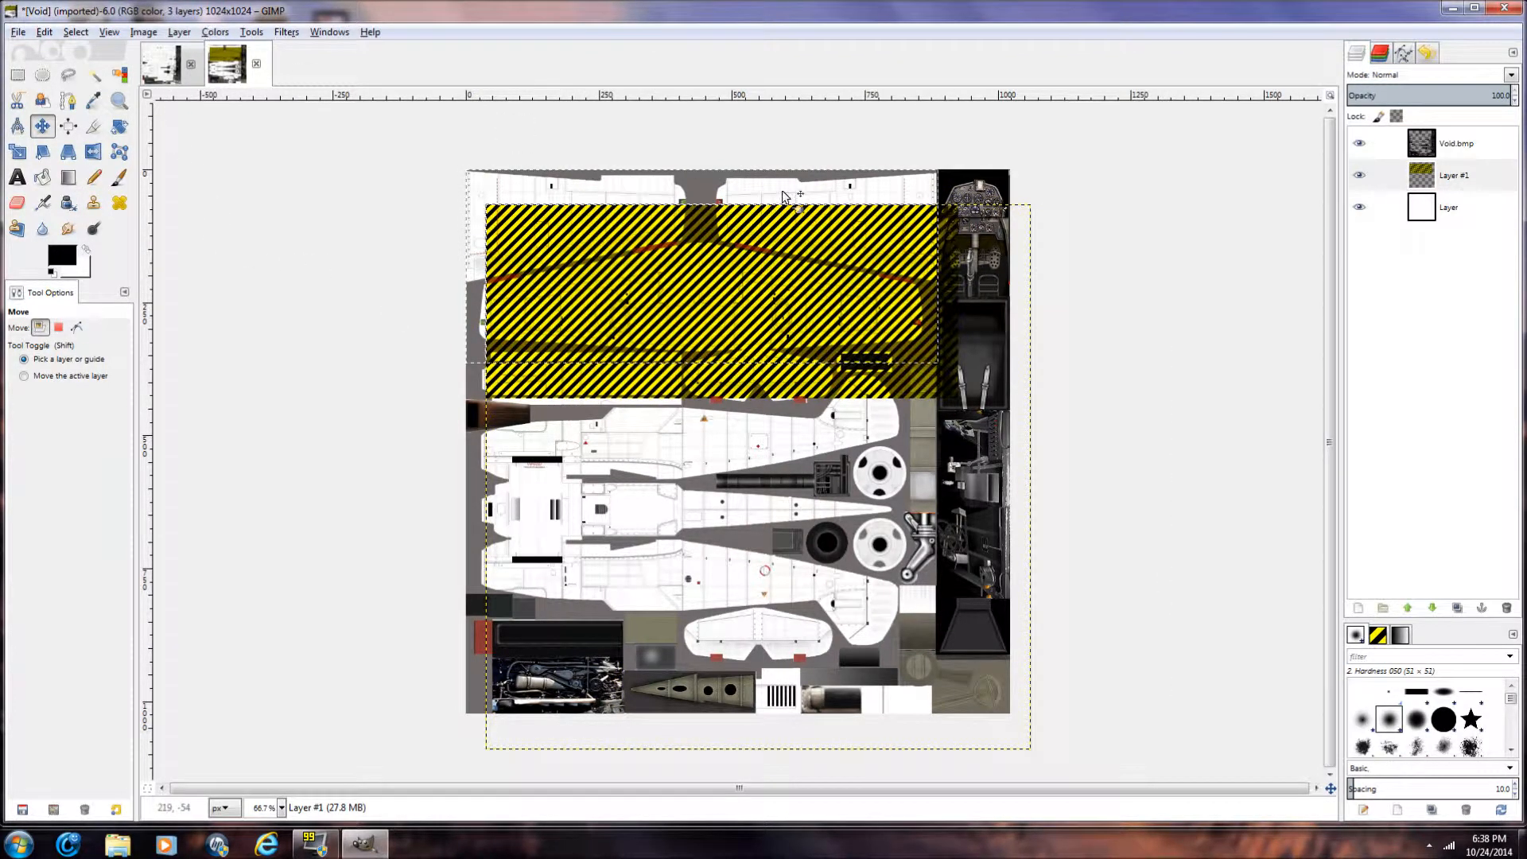
left_click(179, 32)
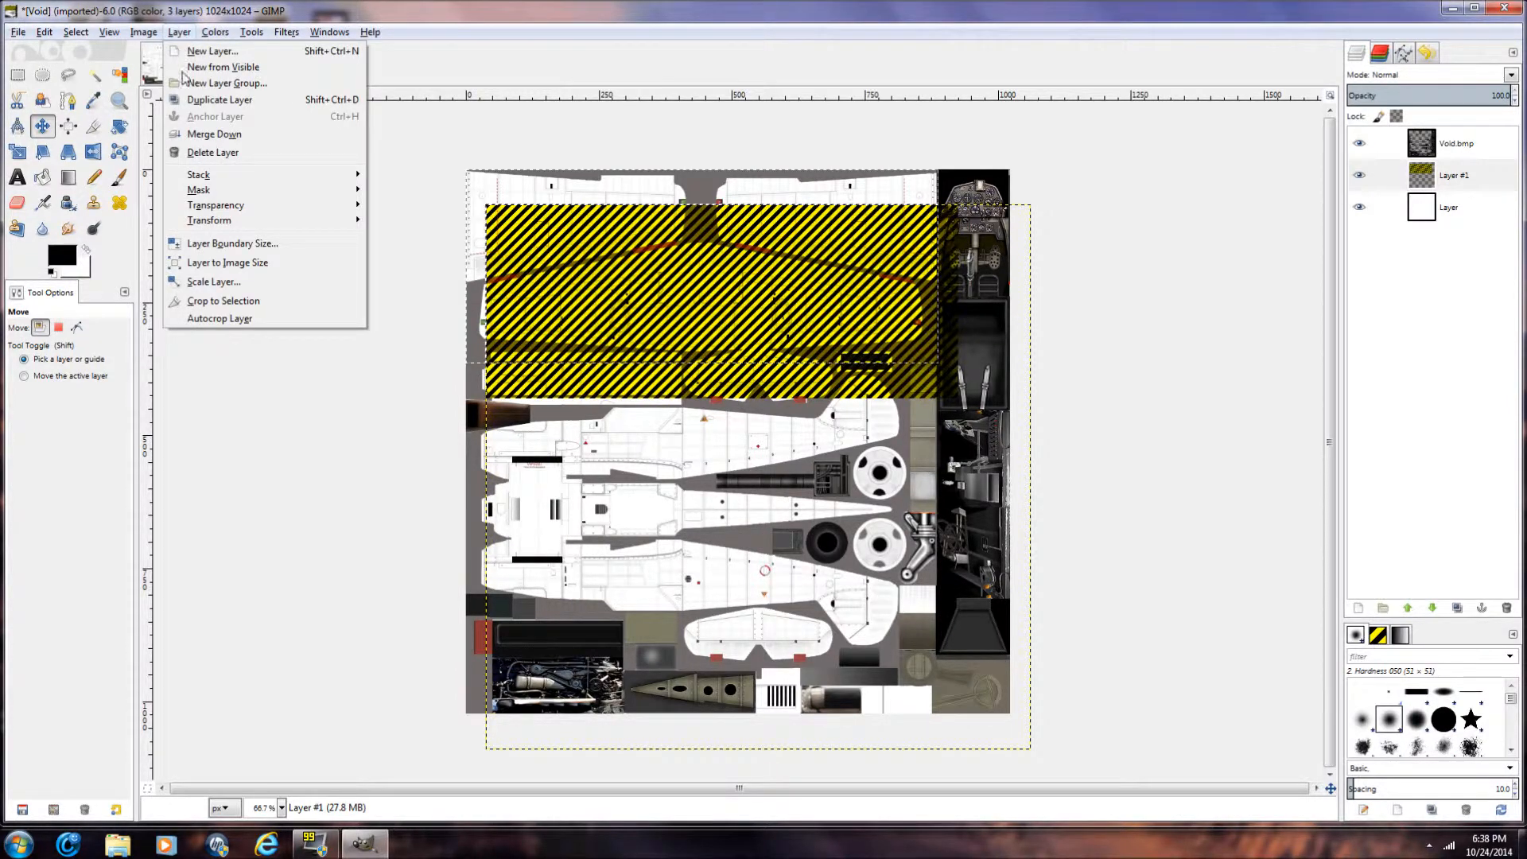
left_click(237, 322)
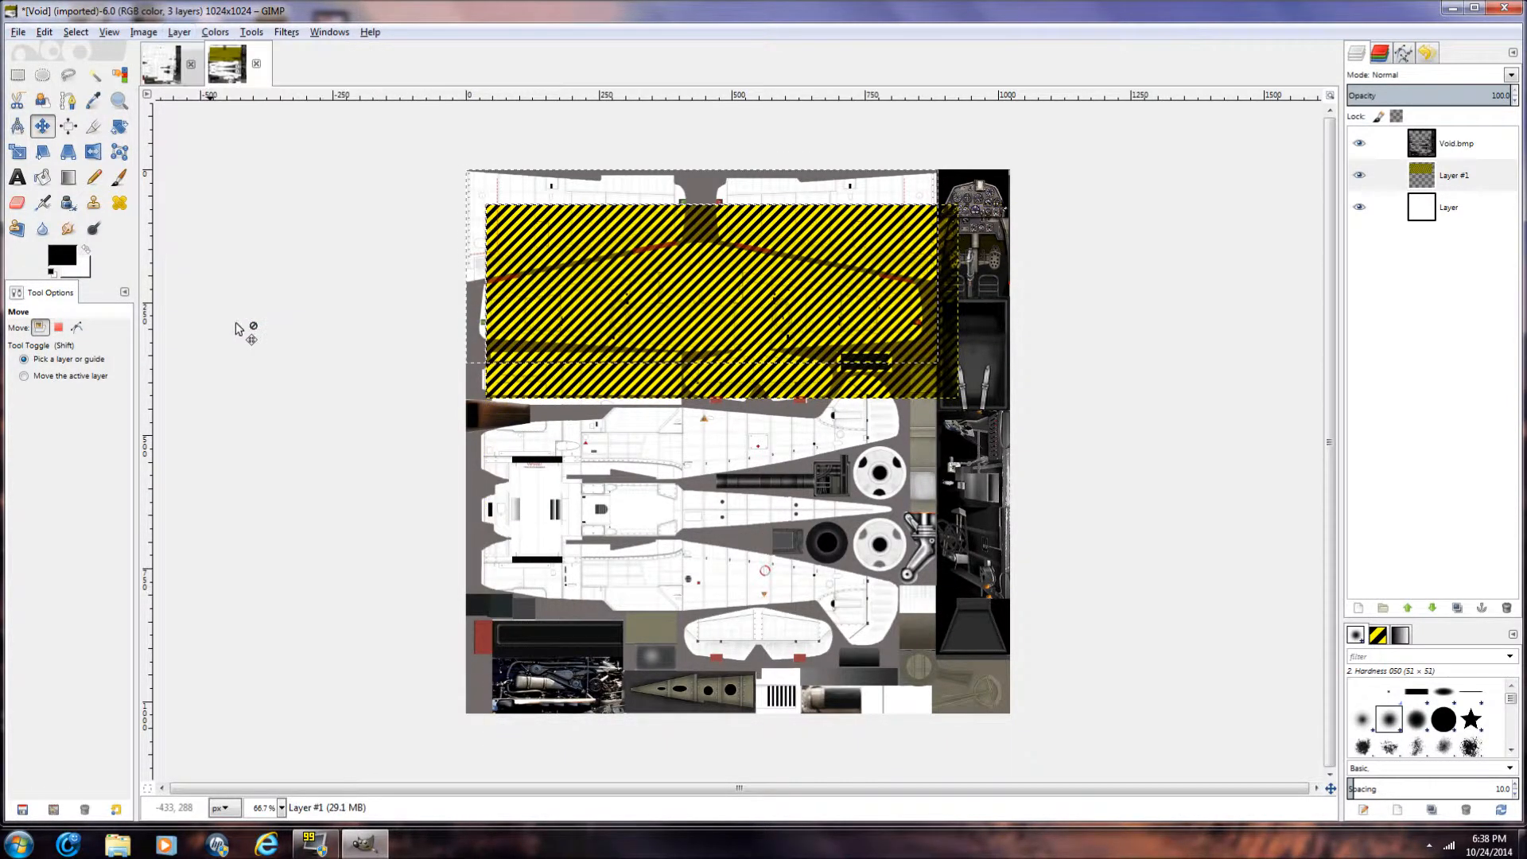
Step: Reposition the striped layer over the wings, flush with the canvas's left edge and overhanging its top, undoing the stray move of Void.bmp
left_click_drag(792, 288, 1137, 499)
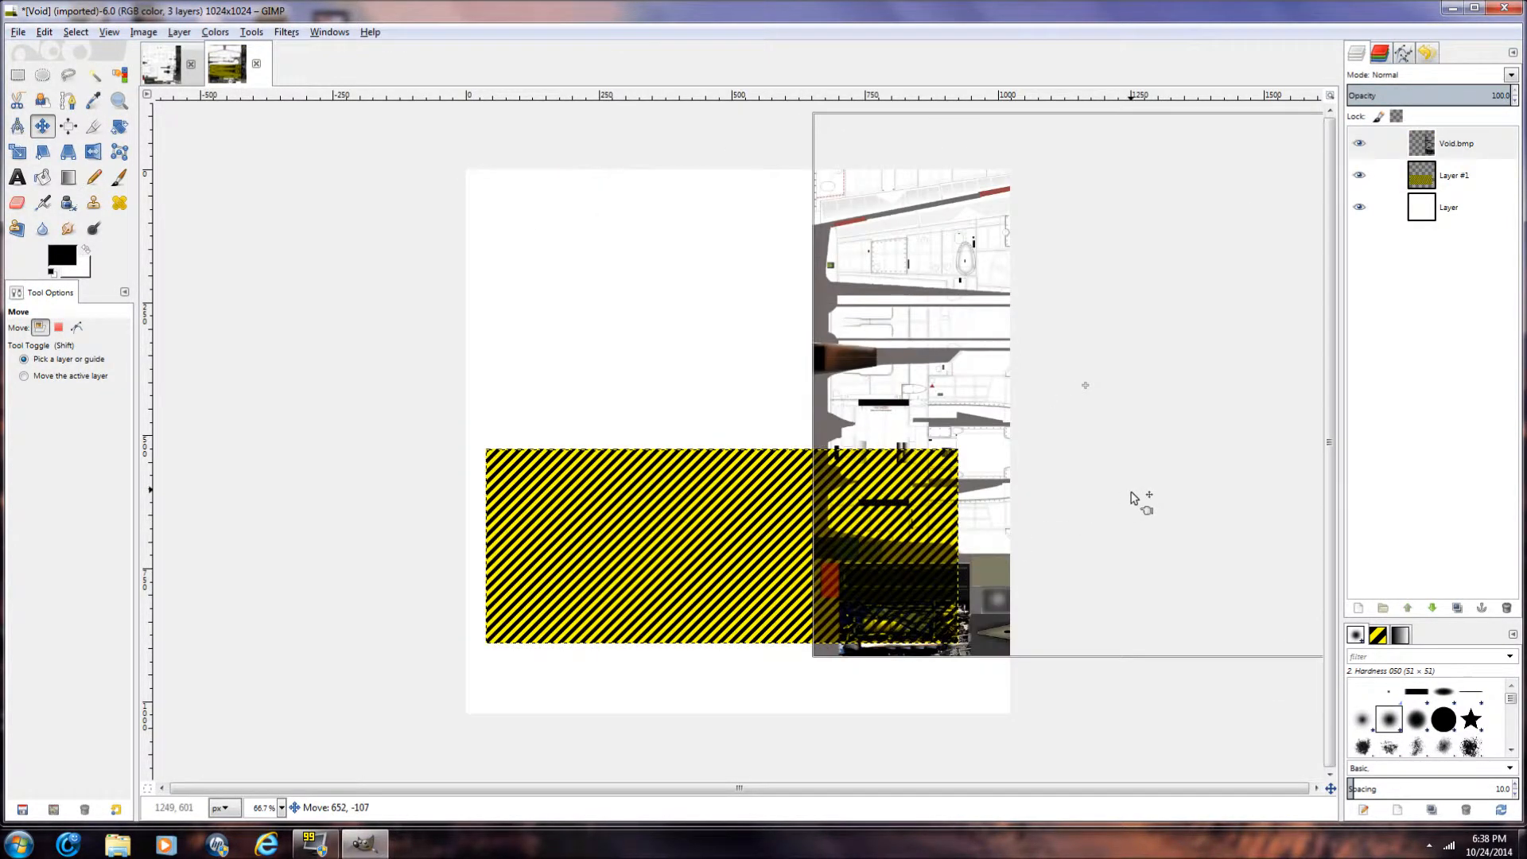
key("ctrl+z")
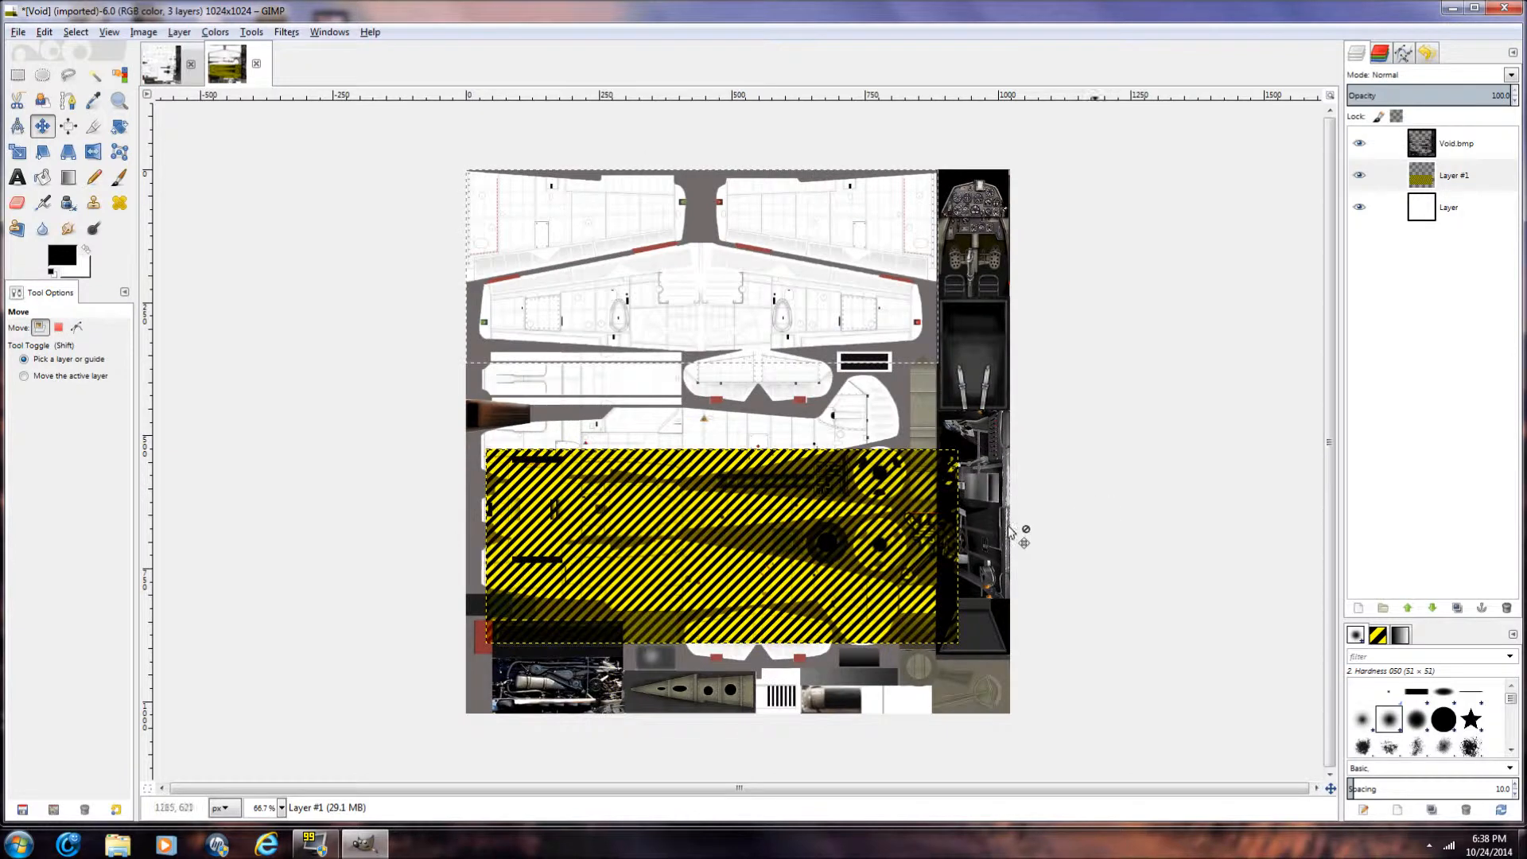
left_click_drag(747, 565, 728, 238)
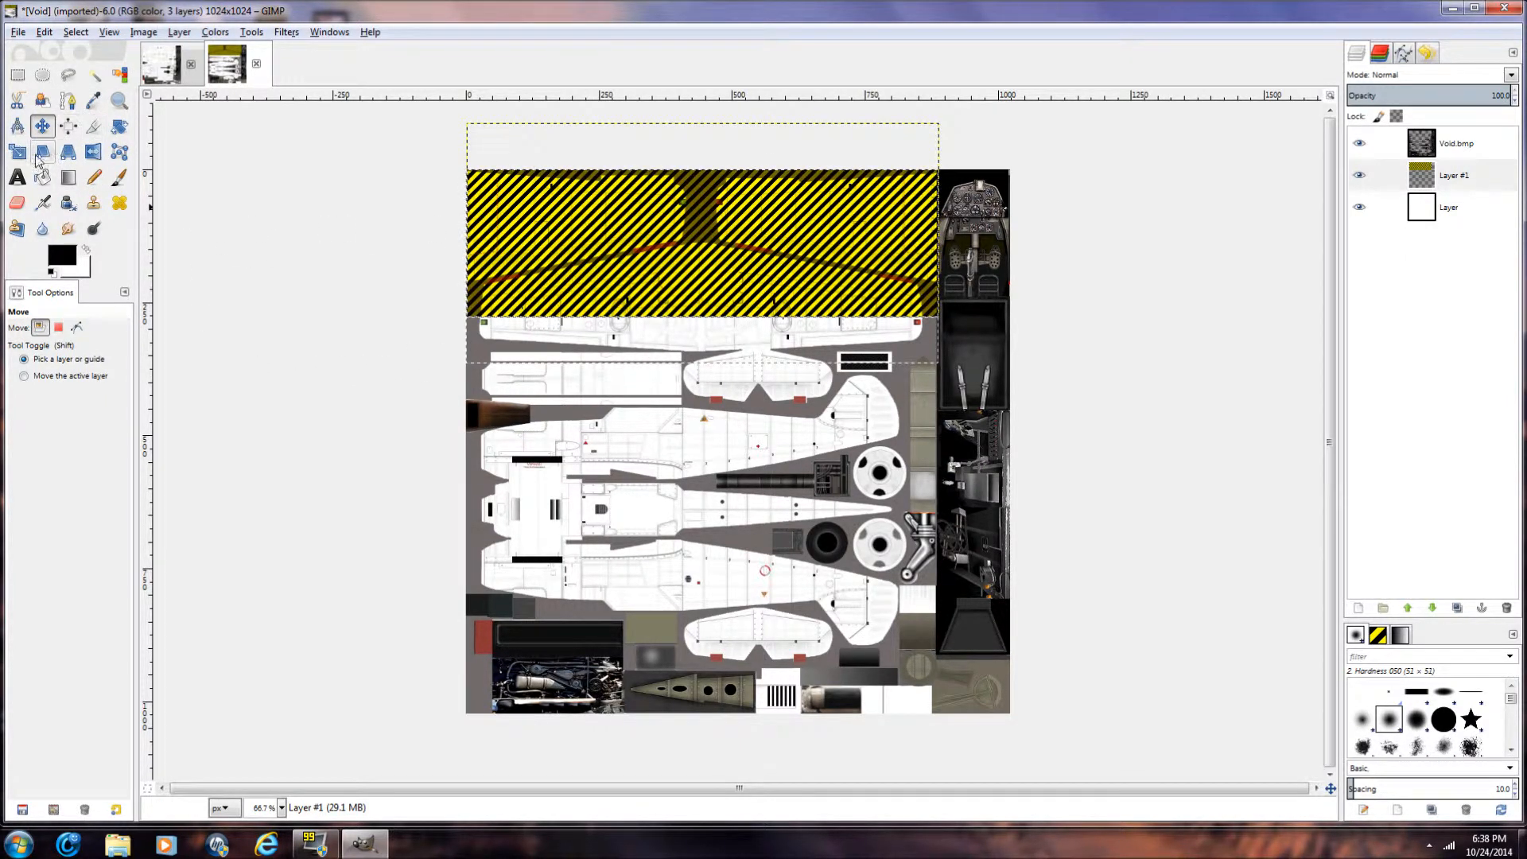
Step: Rotate the striped layer by 45 degrees about its centre with the Rotate tool
left_click(119, 130)
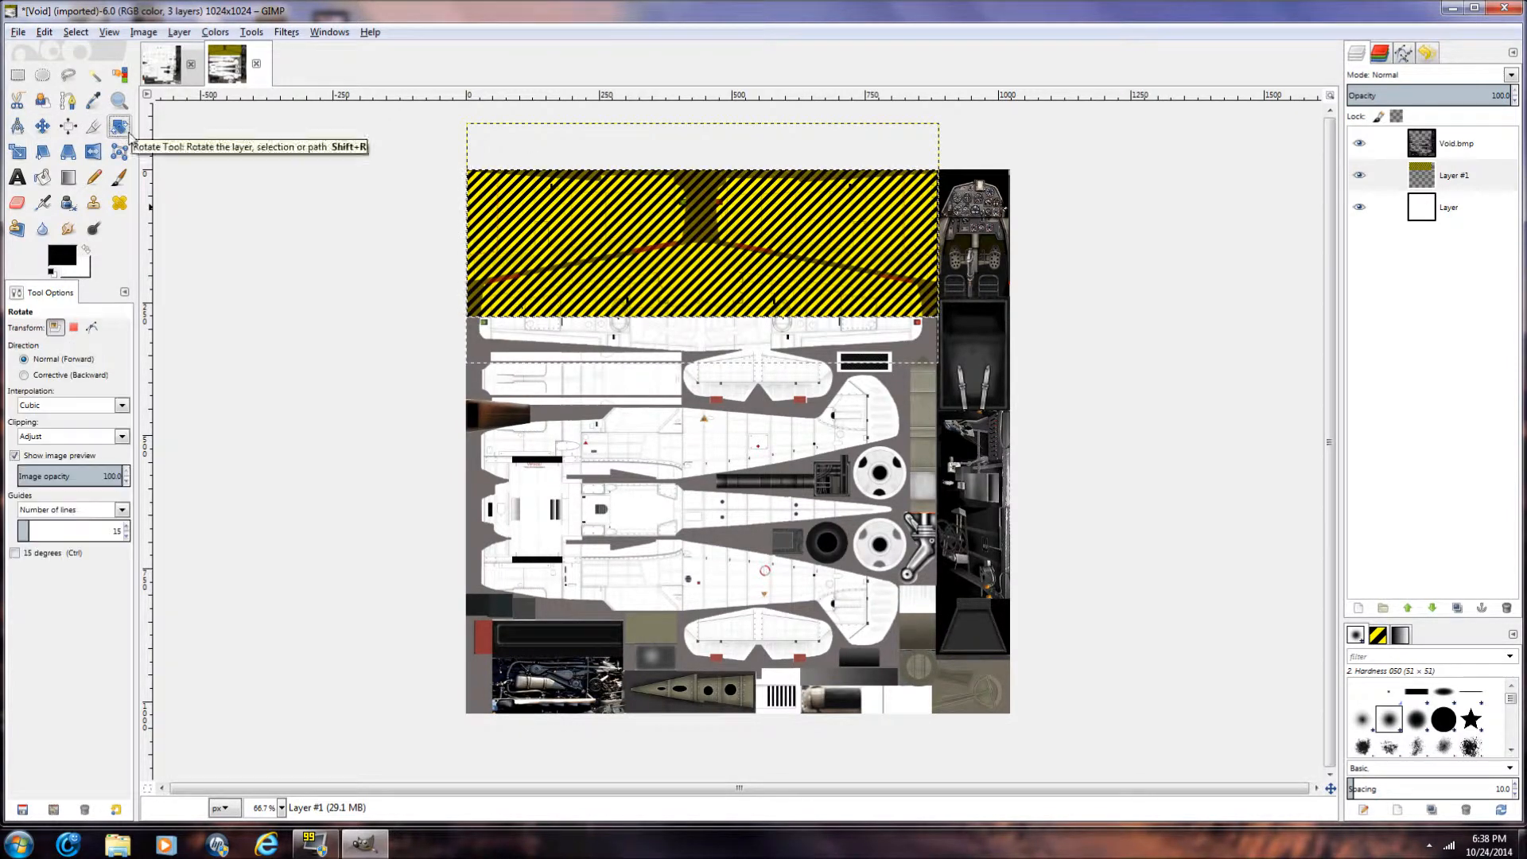
left_click(698, 234)
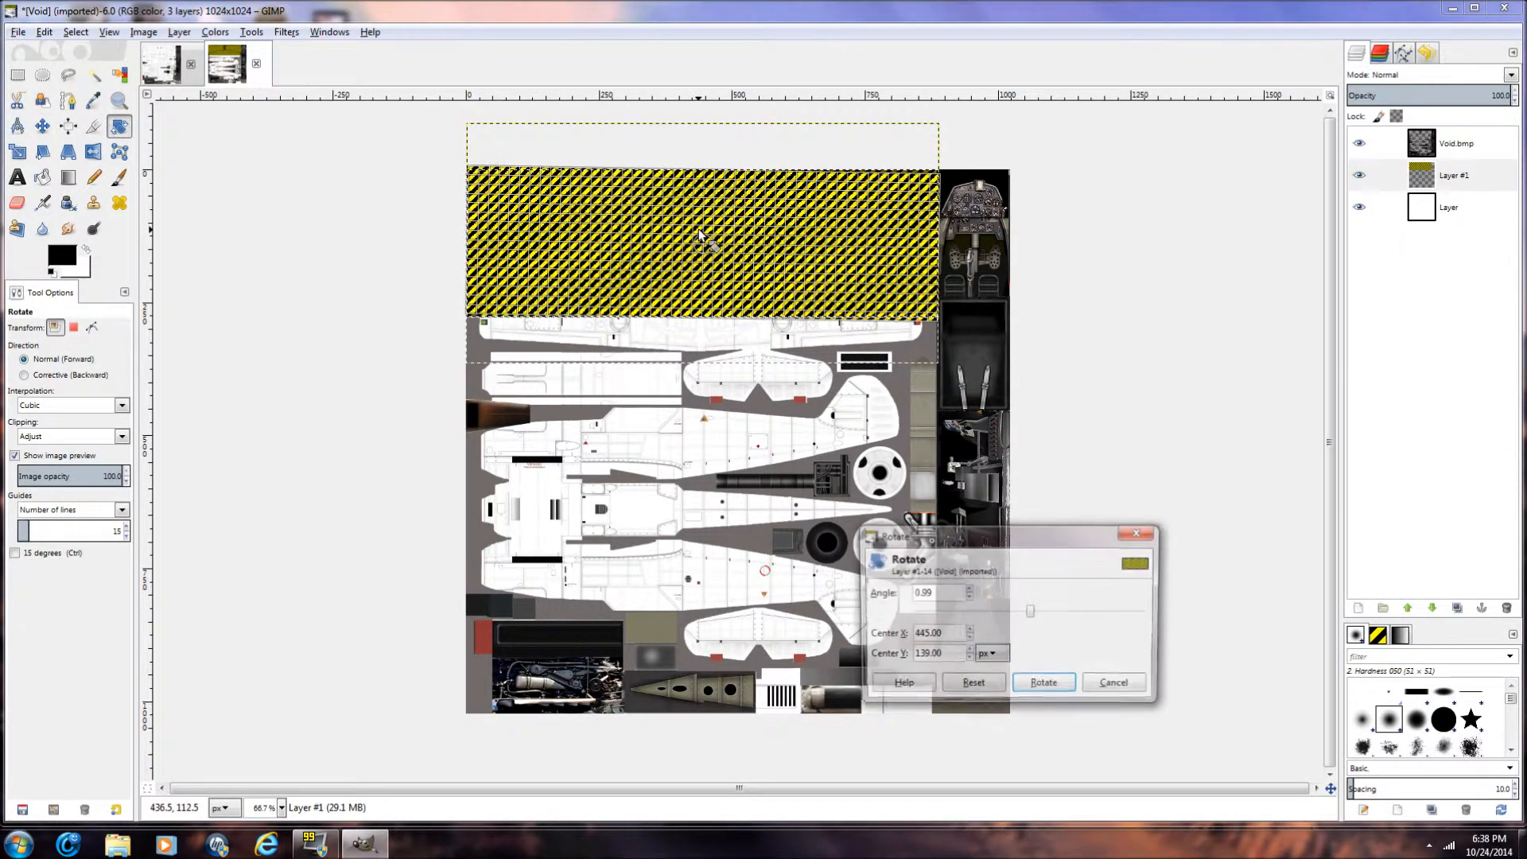
left_click_drag(700, 235, 706, 233)
mouse_move(707, 240)
left_mouse_down()
mouse_move(724, 243)
mouse_move(706, 242)
left_mouse_up()
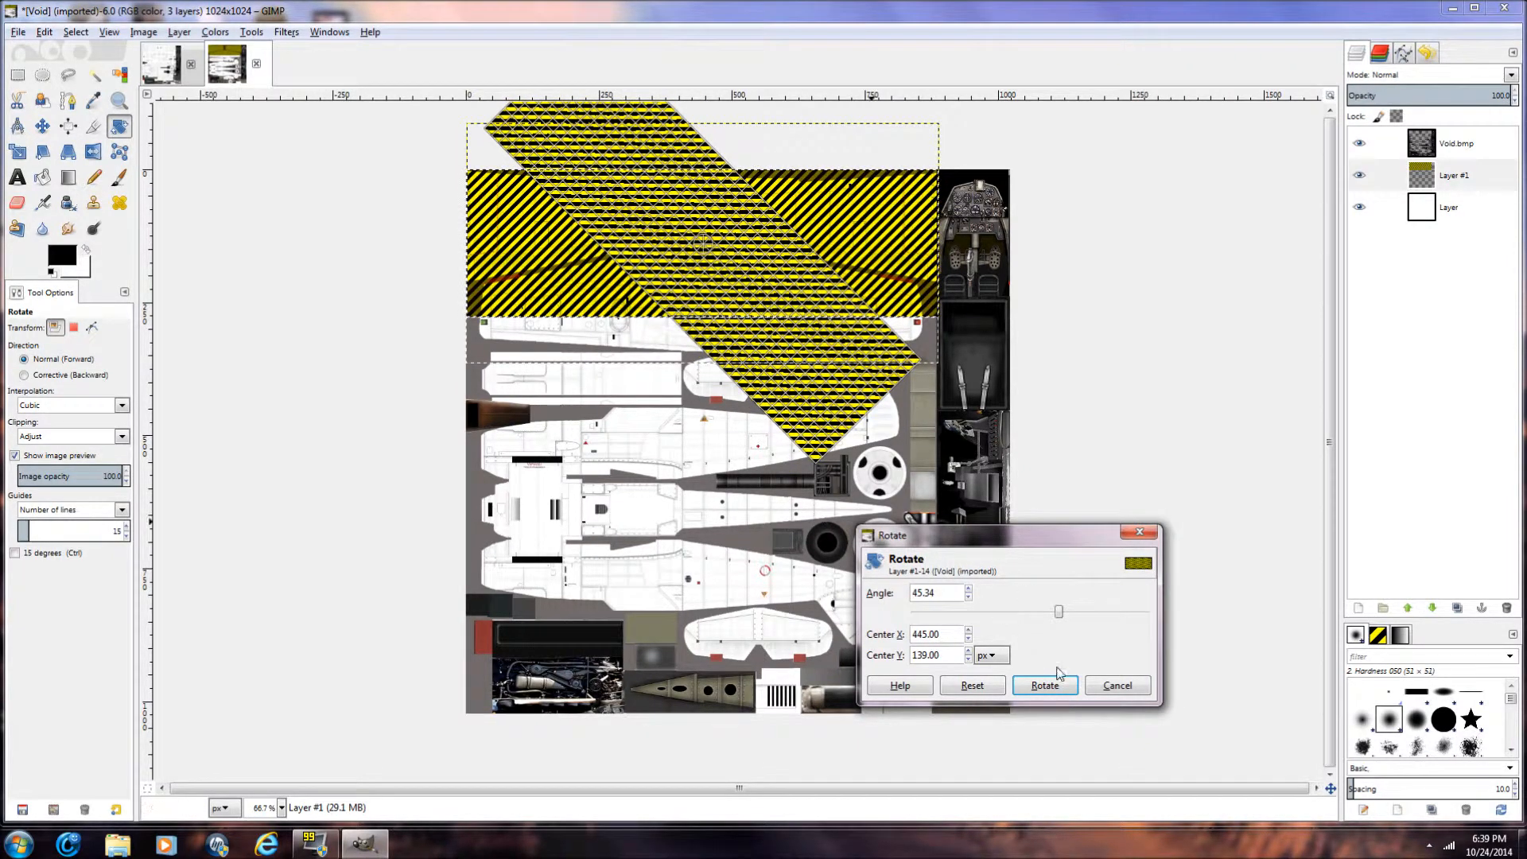
left_click_drag(938, 593, 881, 600)
type("45")
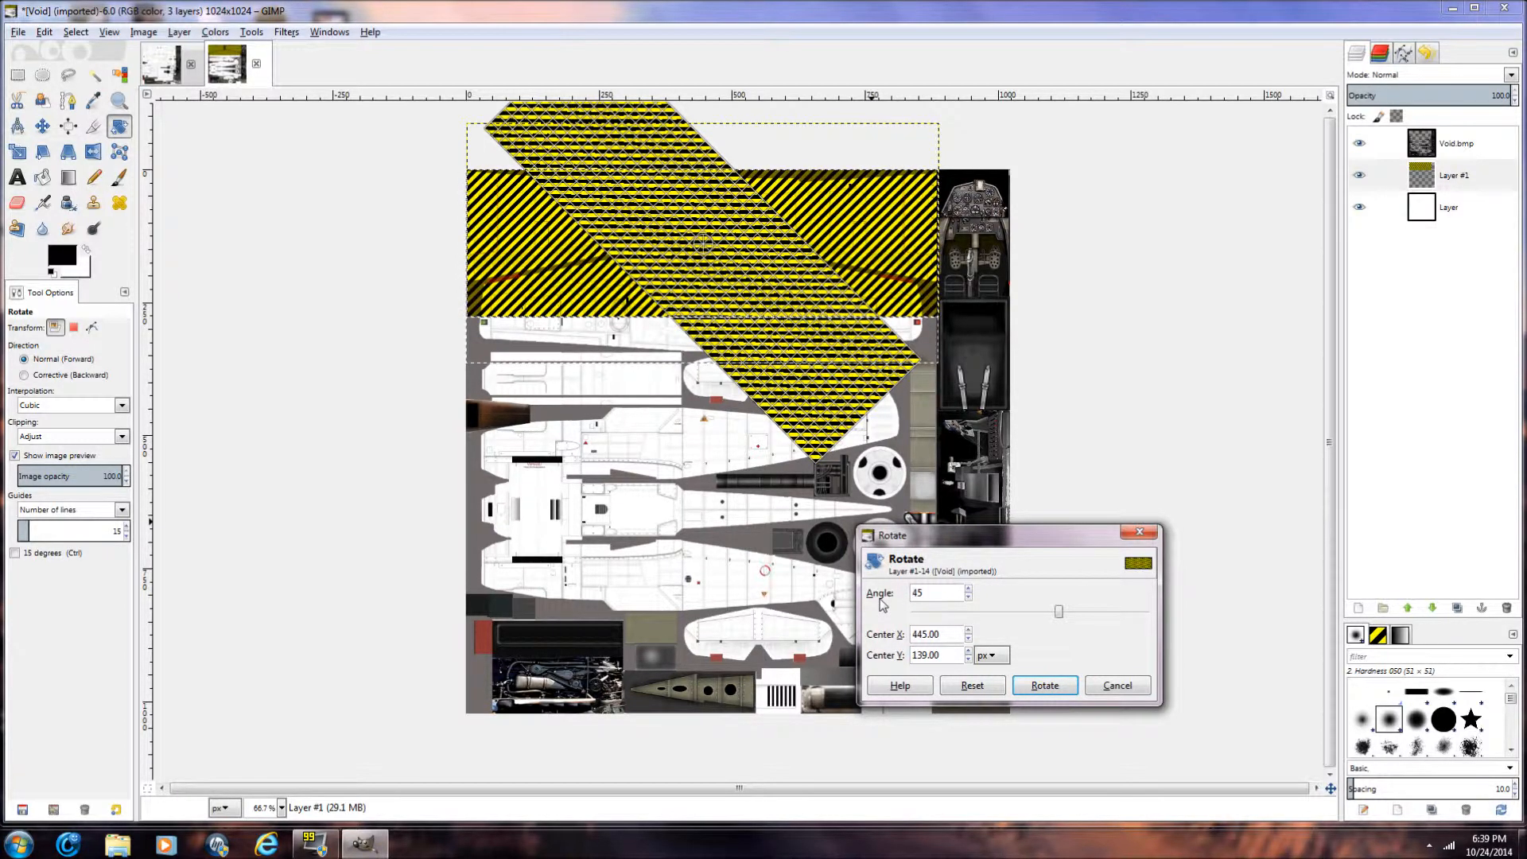
left_click(1045, 684)
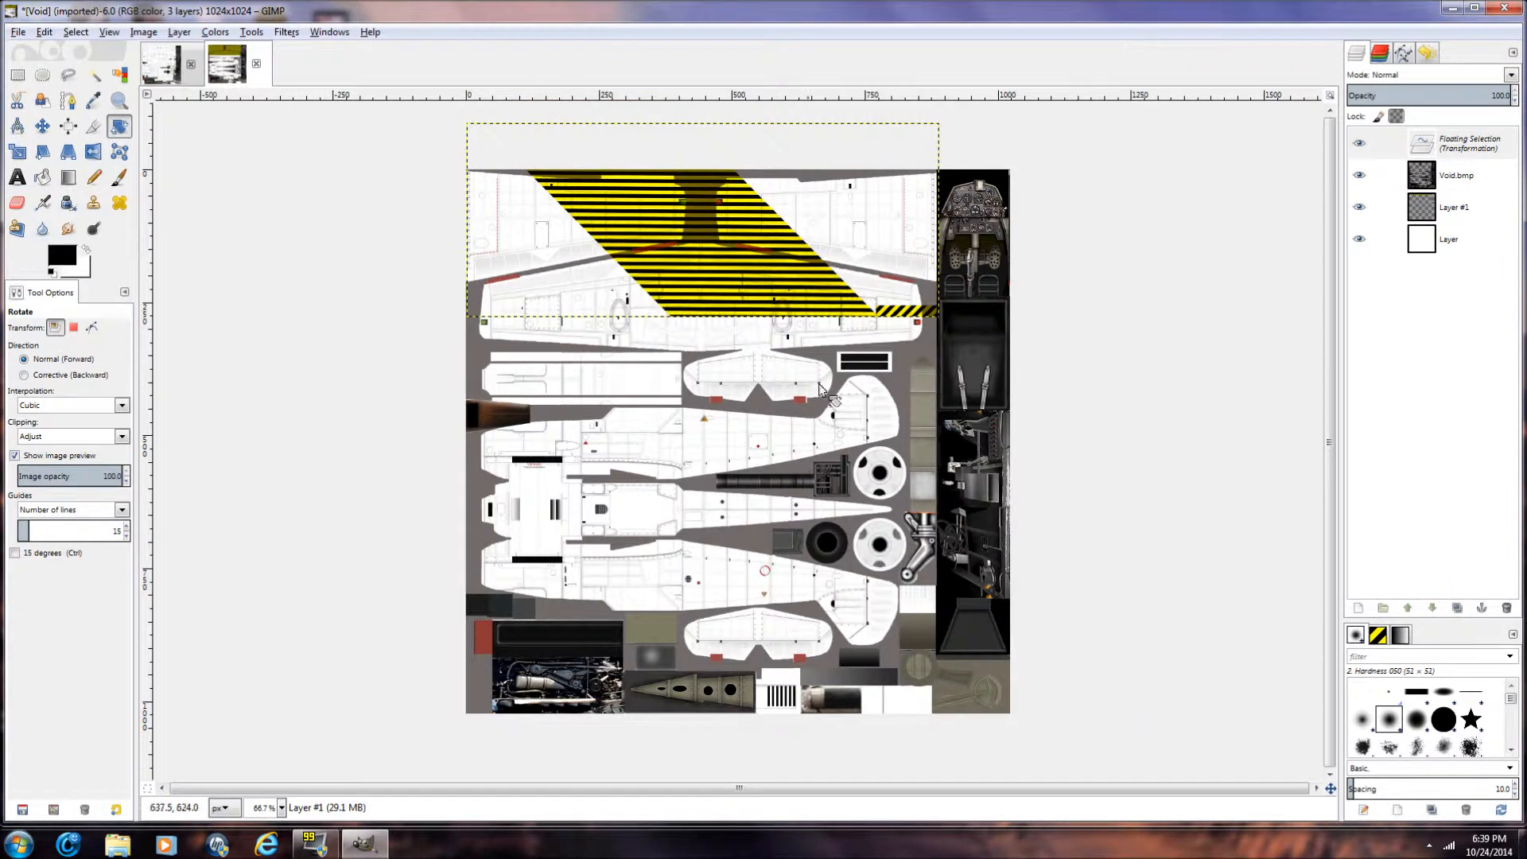
Step: Move the rotated floating stripes about 283 px left and 48 px down, over the left wing panels
scroll(563, 228, "up", 1)
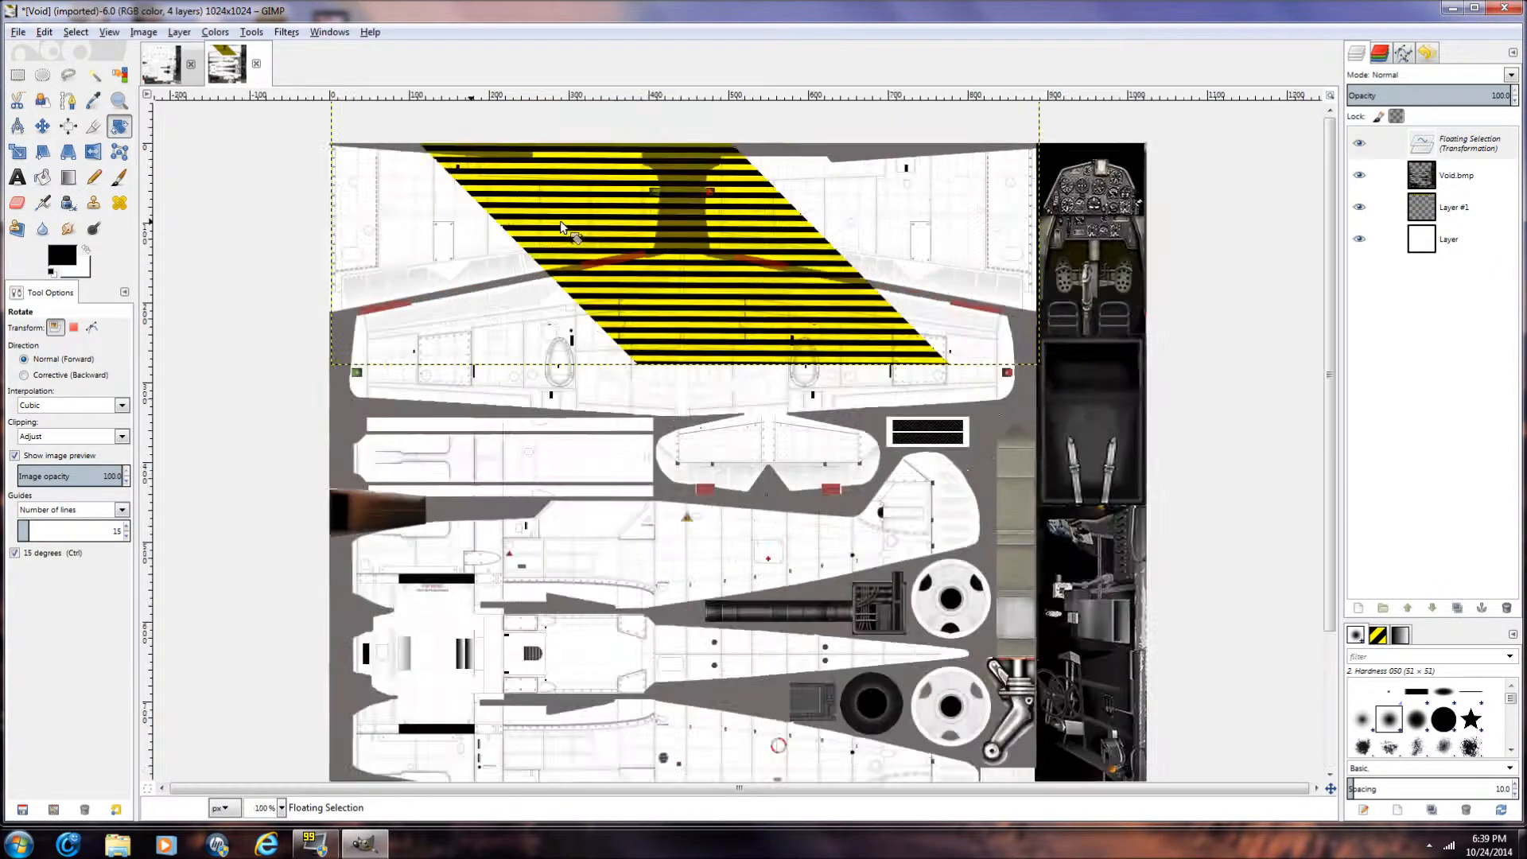
scroll(562, 228, "up", 1)
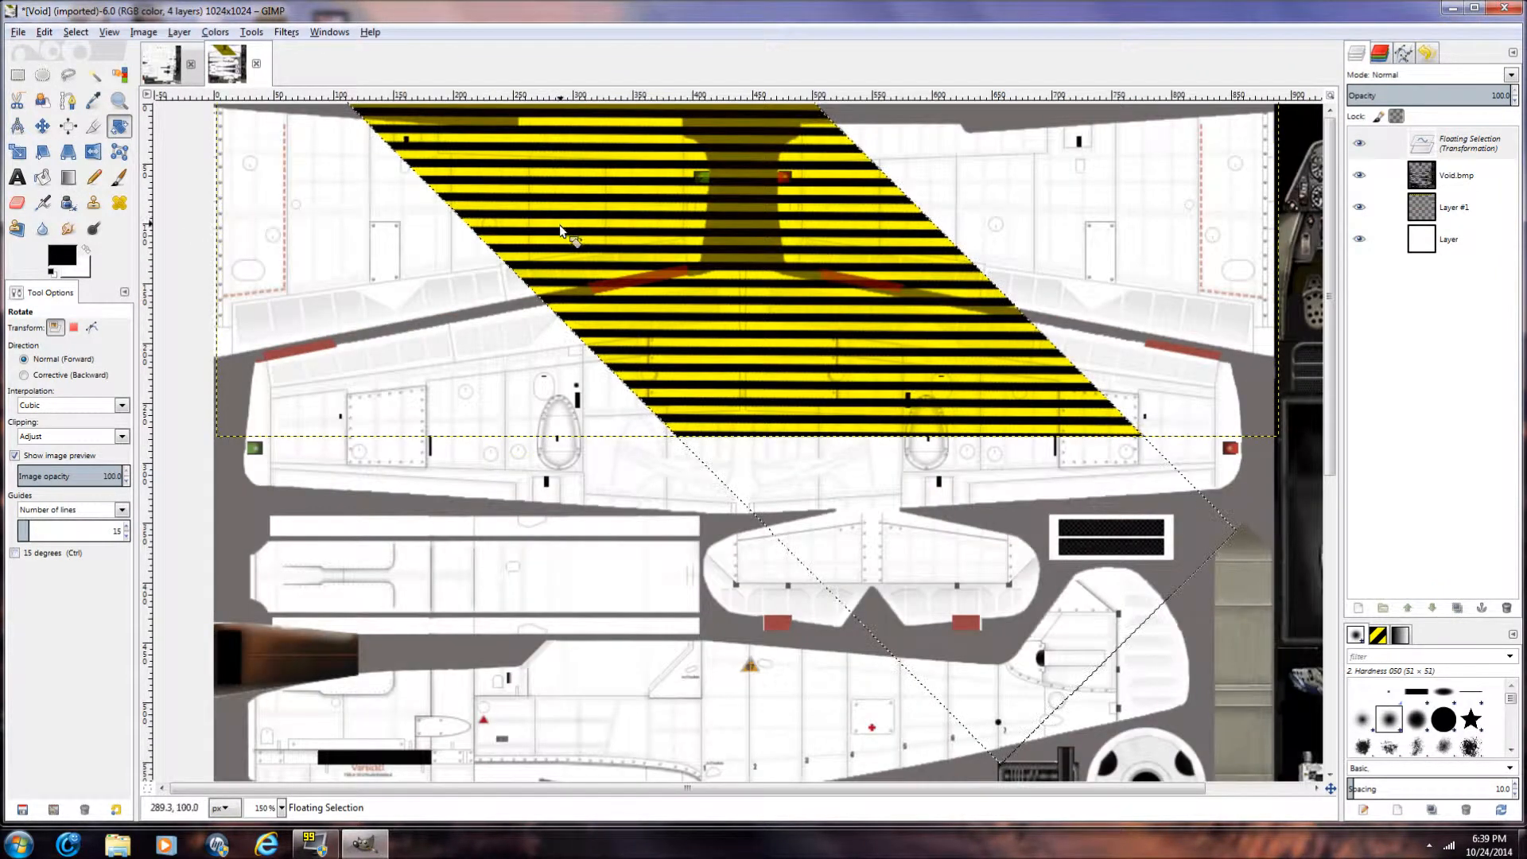
left_click(42, 126)
left_click_drag(494, 206, 234, 247)
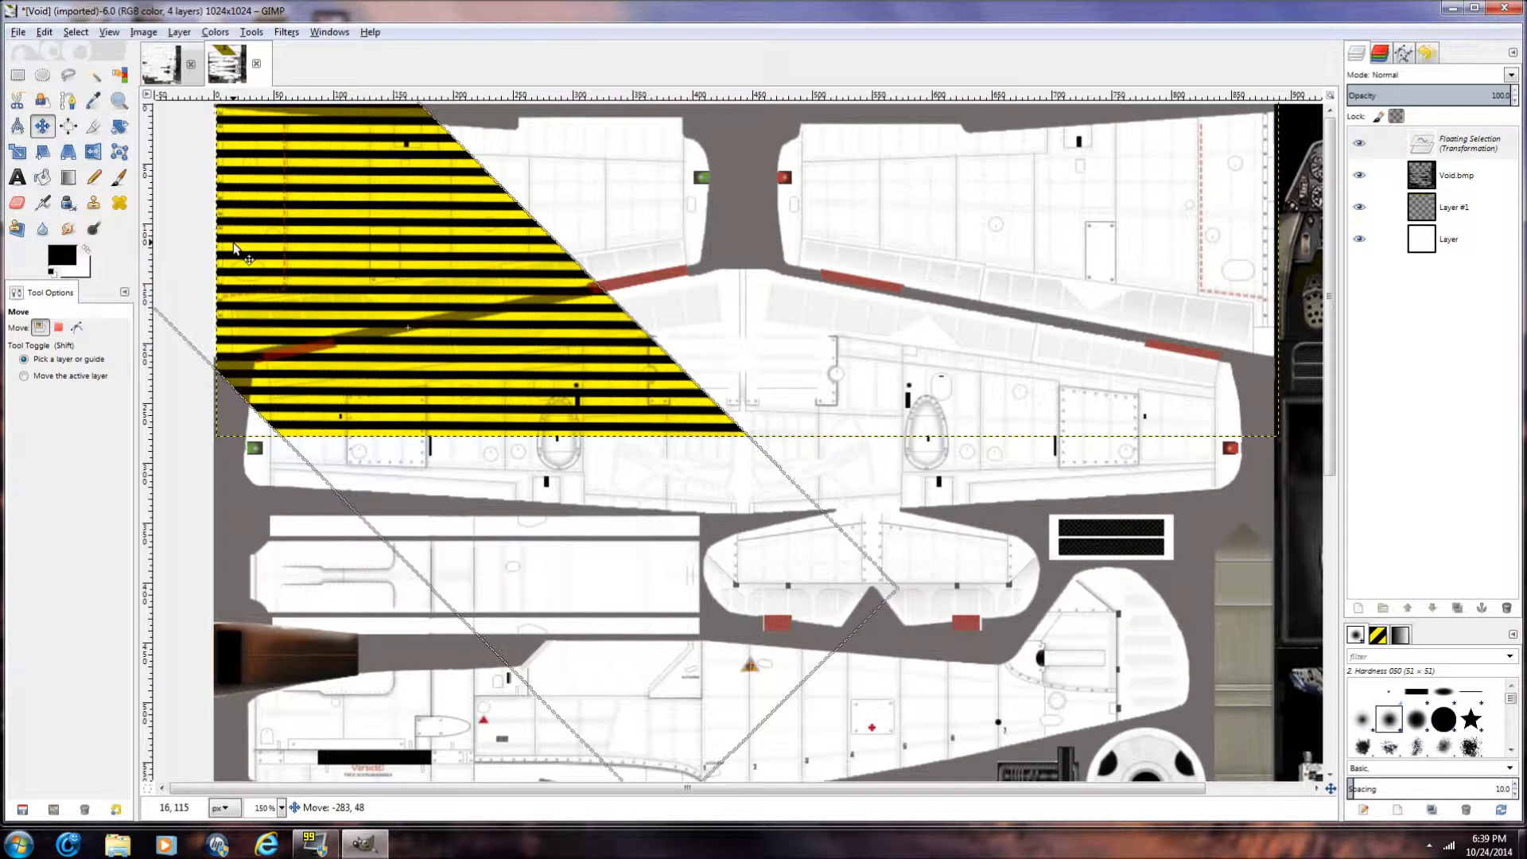
key("minus")
key("minus")
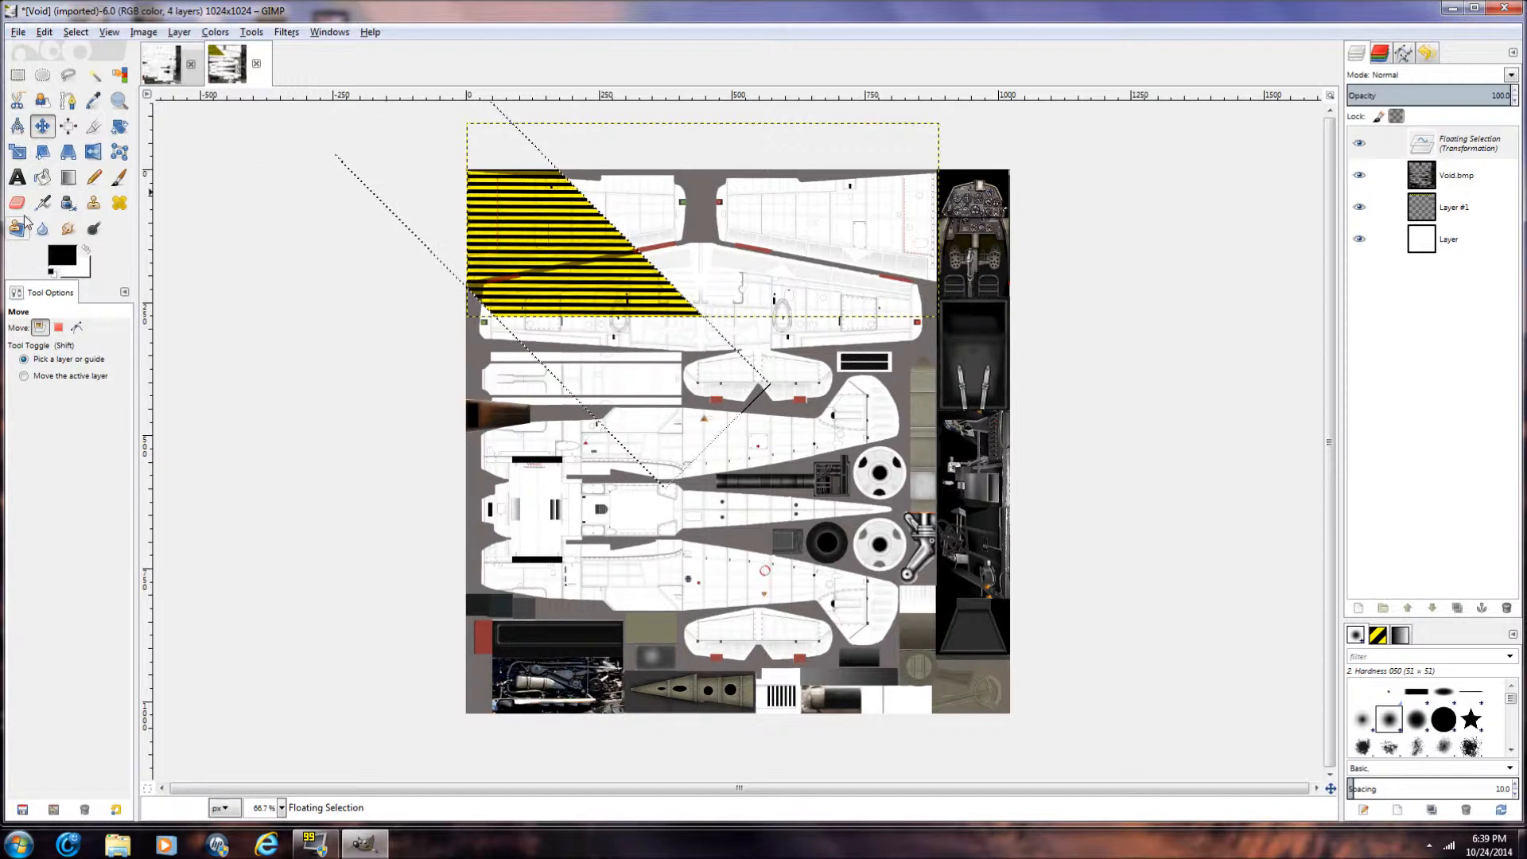
Step: Scale the floating stripes to about 1536 × 1309 px, extending them past the canvas's right and lower edges
left_click(16, 152)
left_click(539, 239)
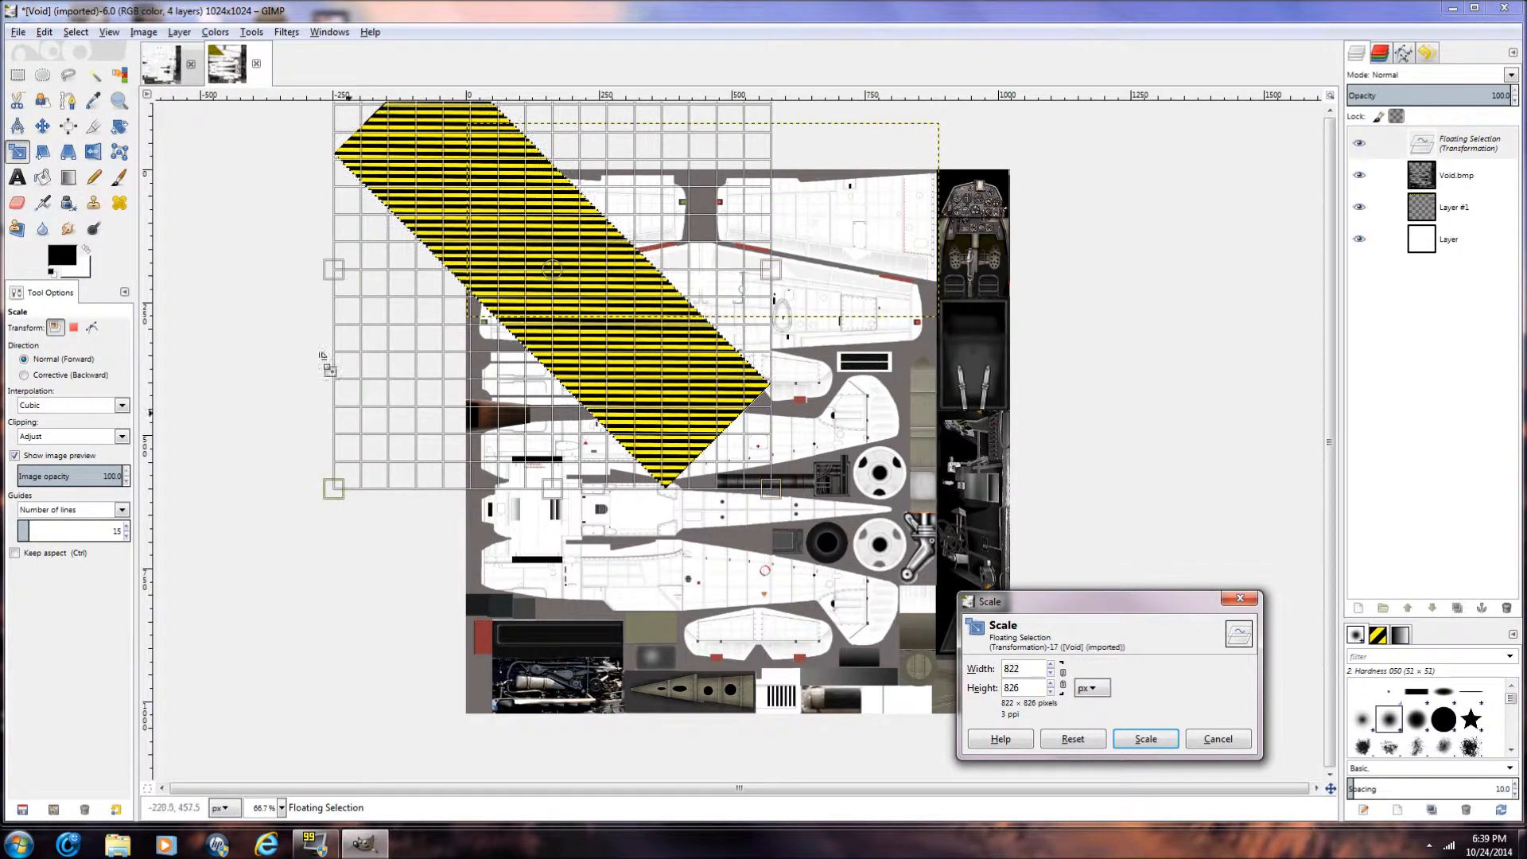
left_click_drag(1331, 444, 1326, 385)
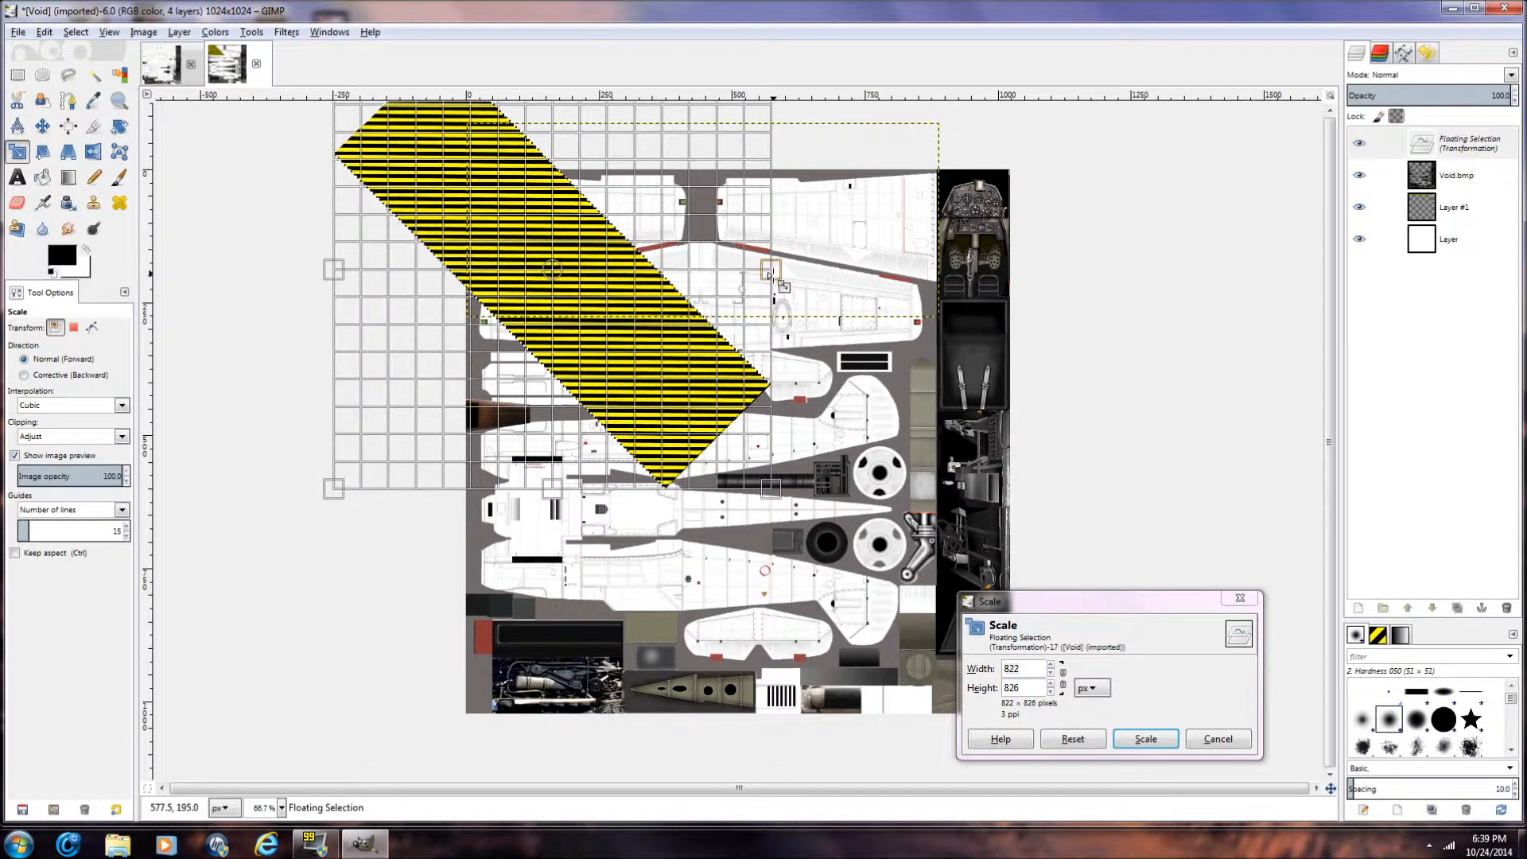
left_click_drag(772, 269, 1151, 270)
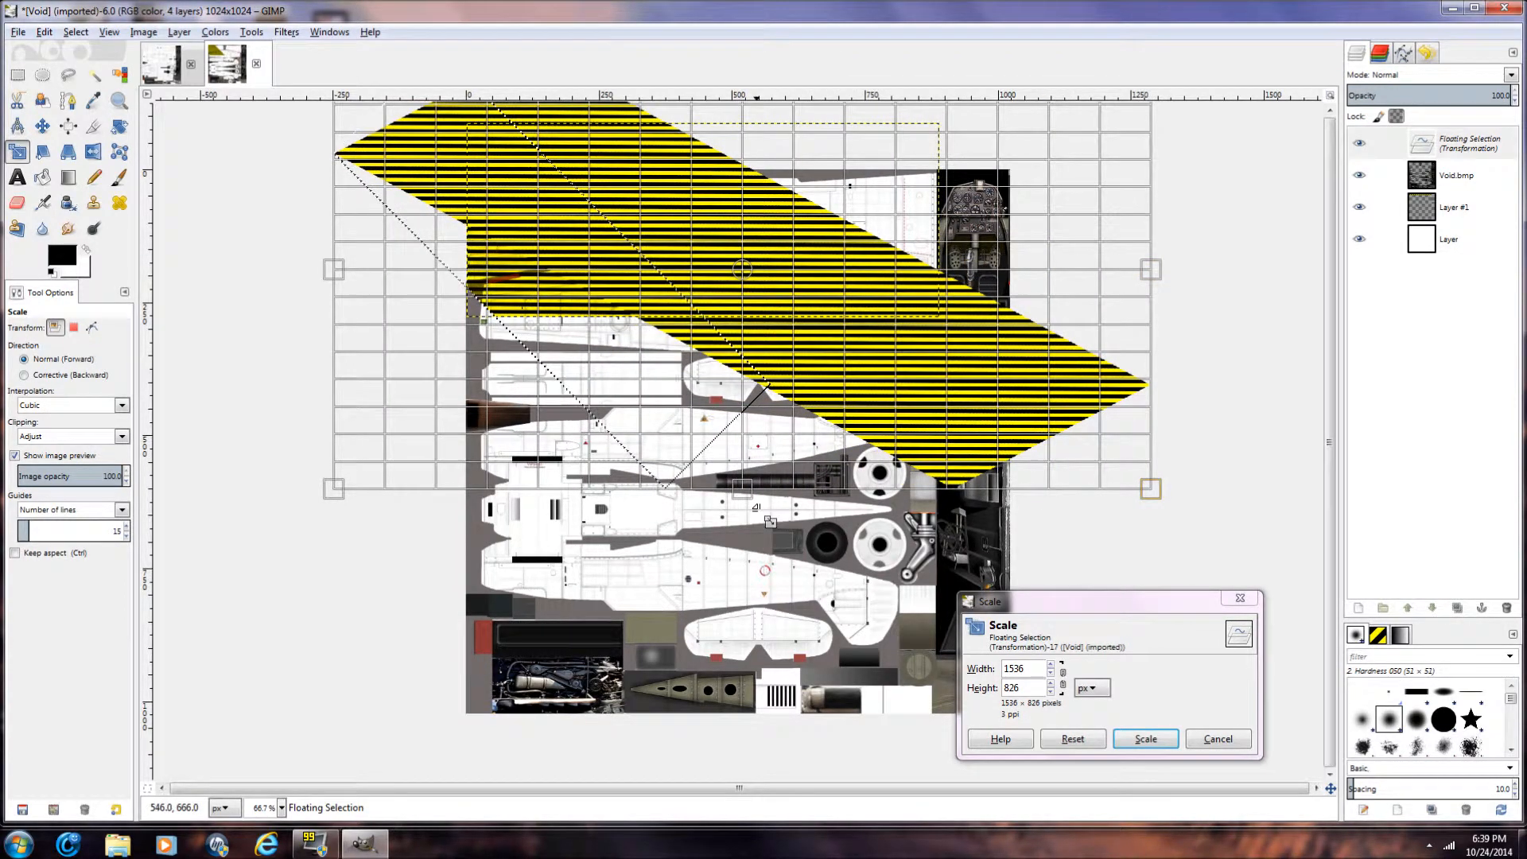
left_click_drag(742, 493, 731, 765)
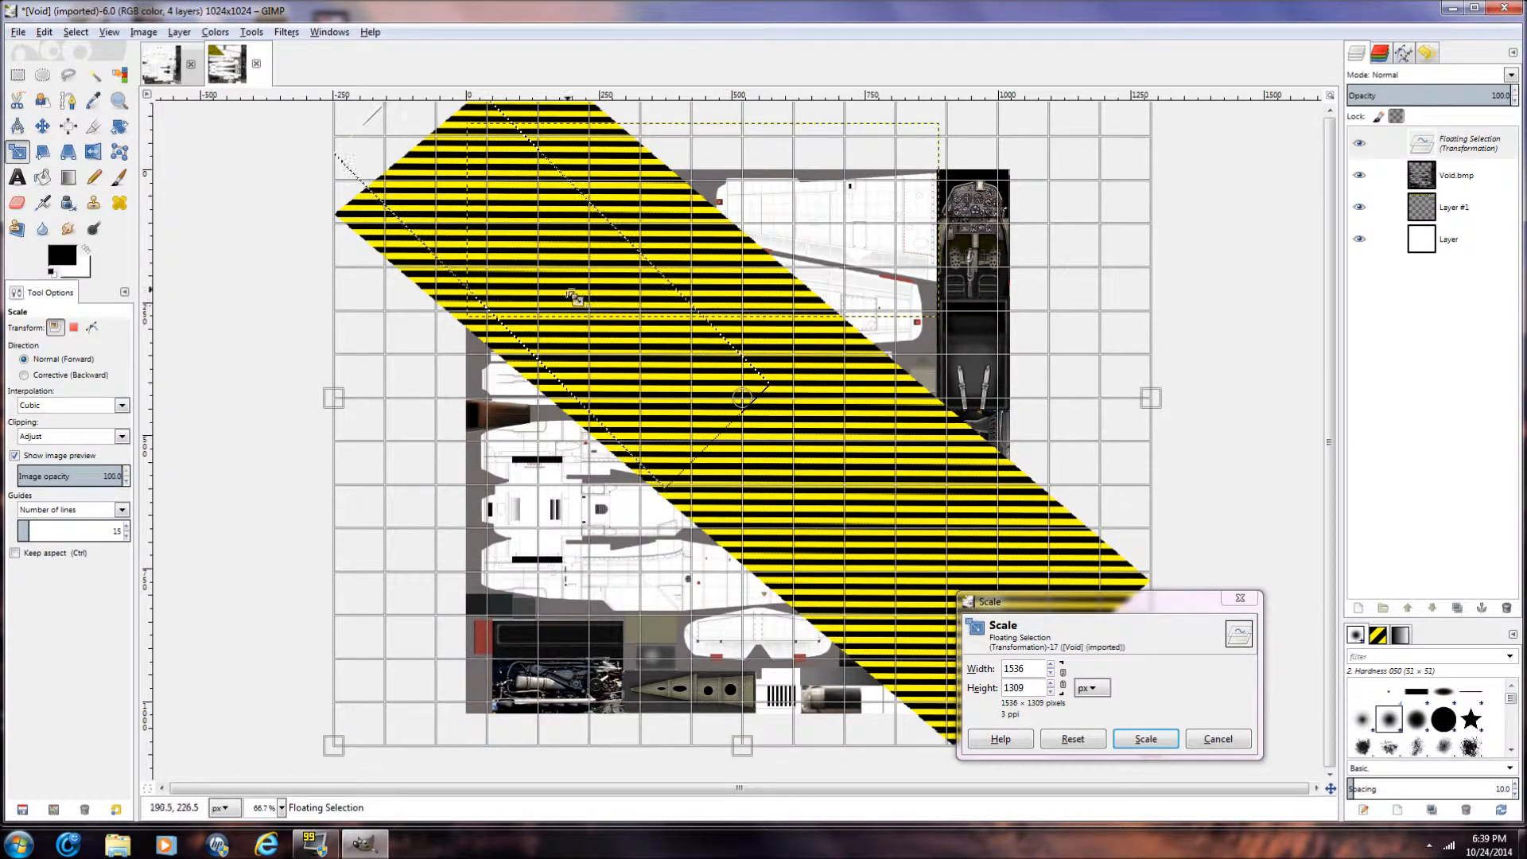
left_click(1145, 739)
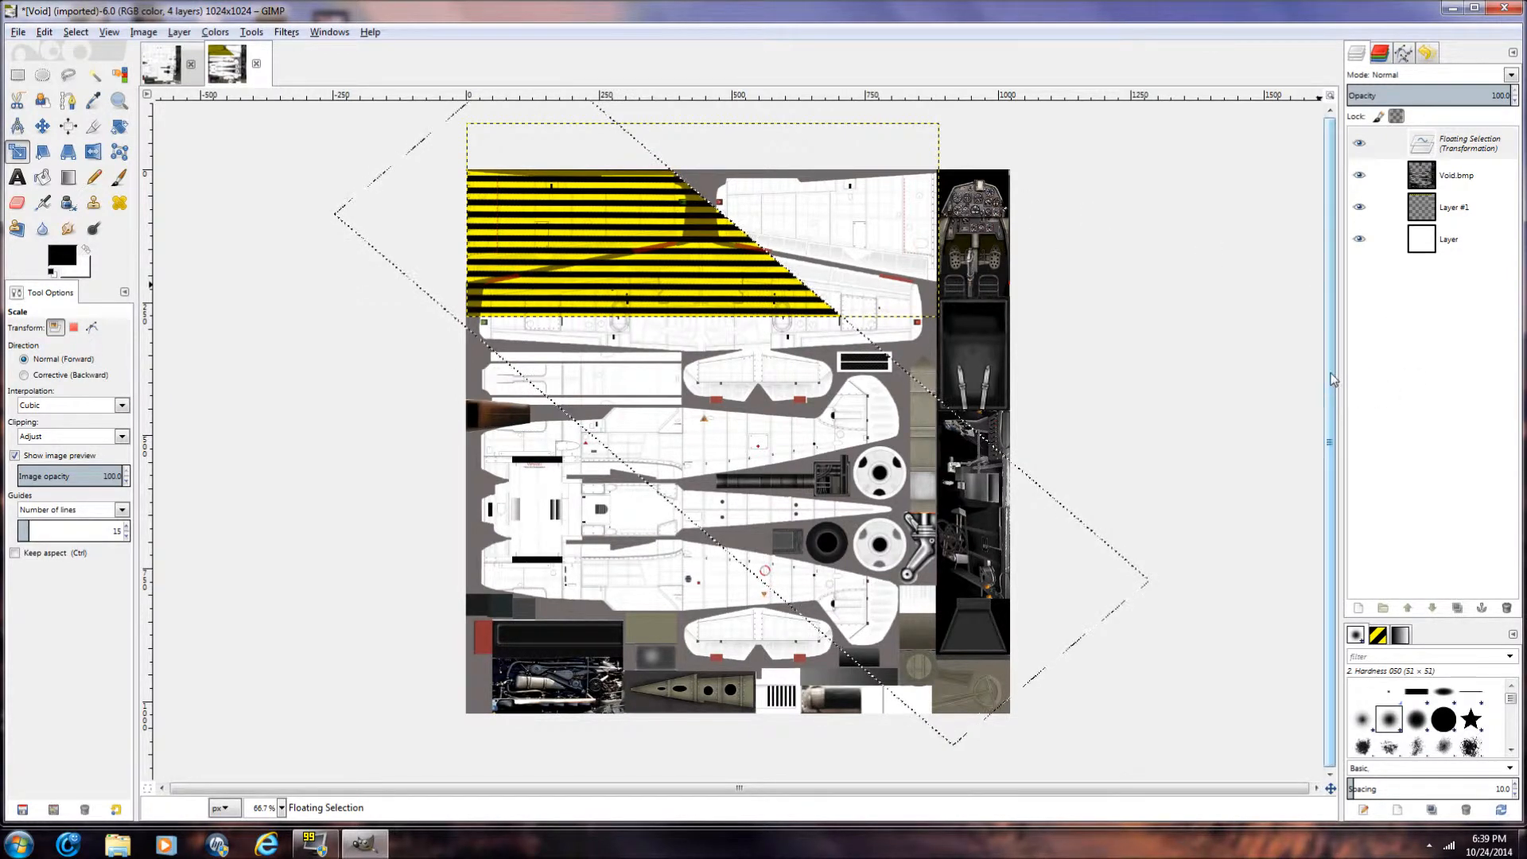
Step: Convert the floating striped selection into its own layer, undoing the conversion once and repeating it
left_click(42, 125)
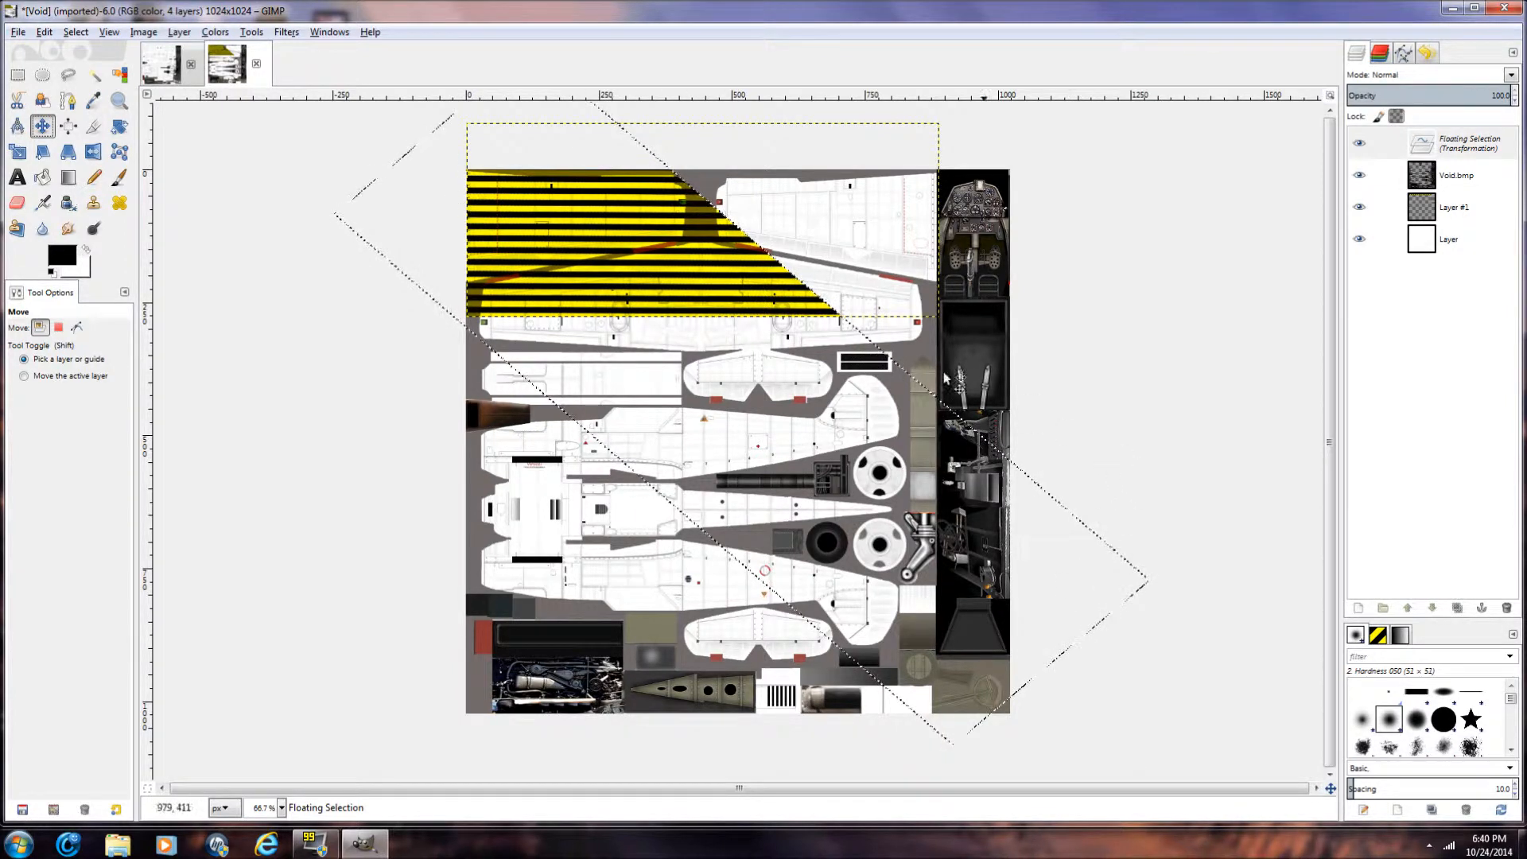
left_click(183, 33)
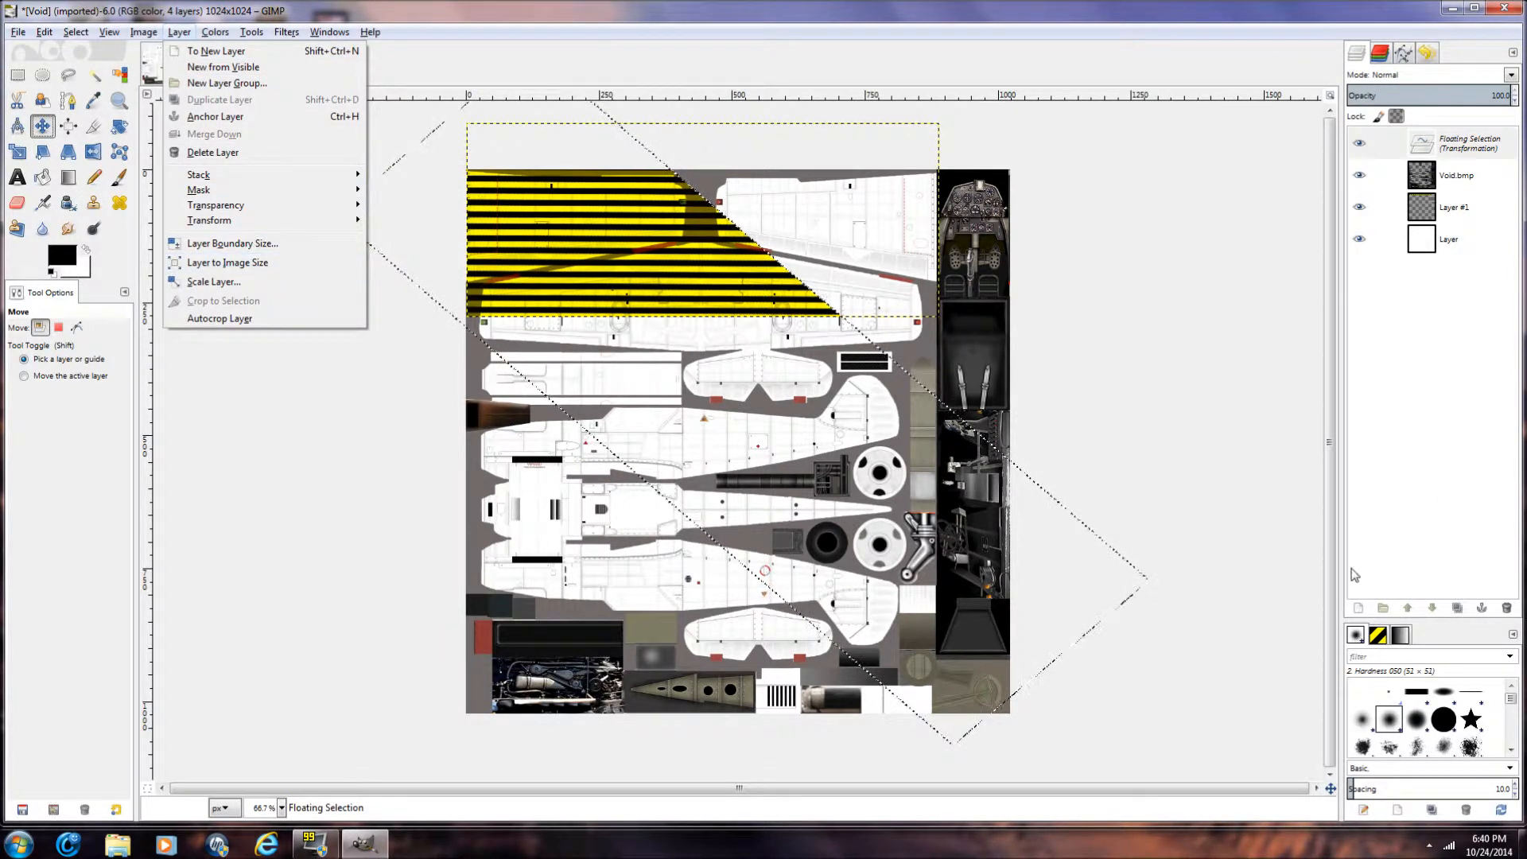
left_click(1295, 527)
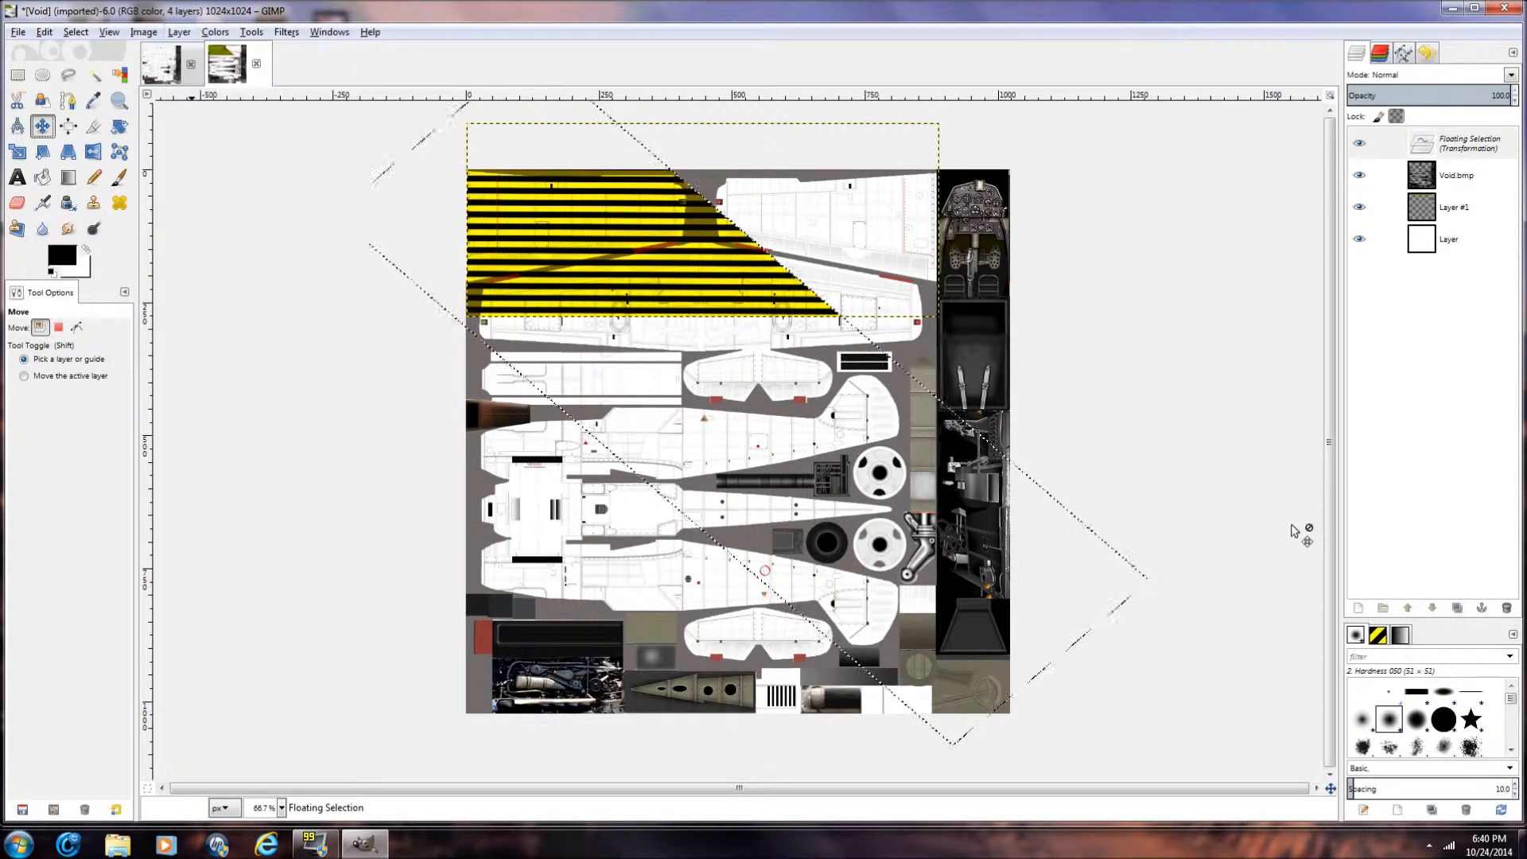
left_click(1357, 609)
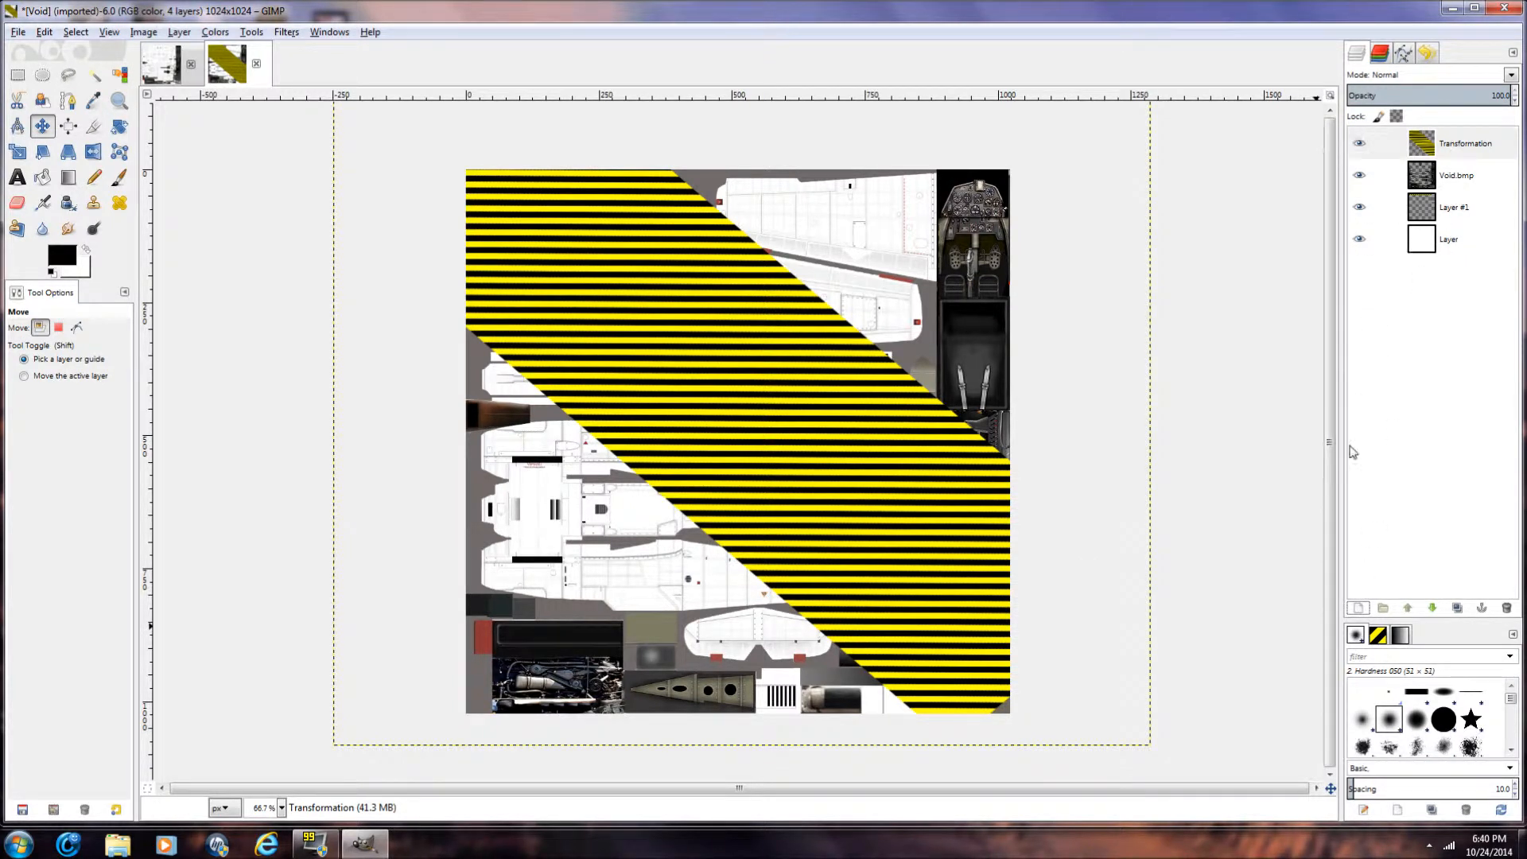
key("ctrl+z")
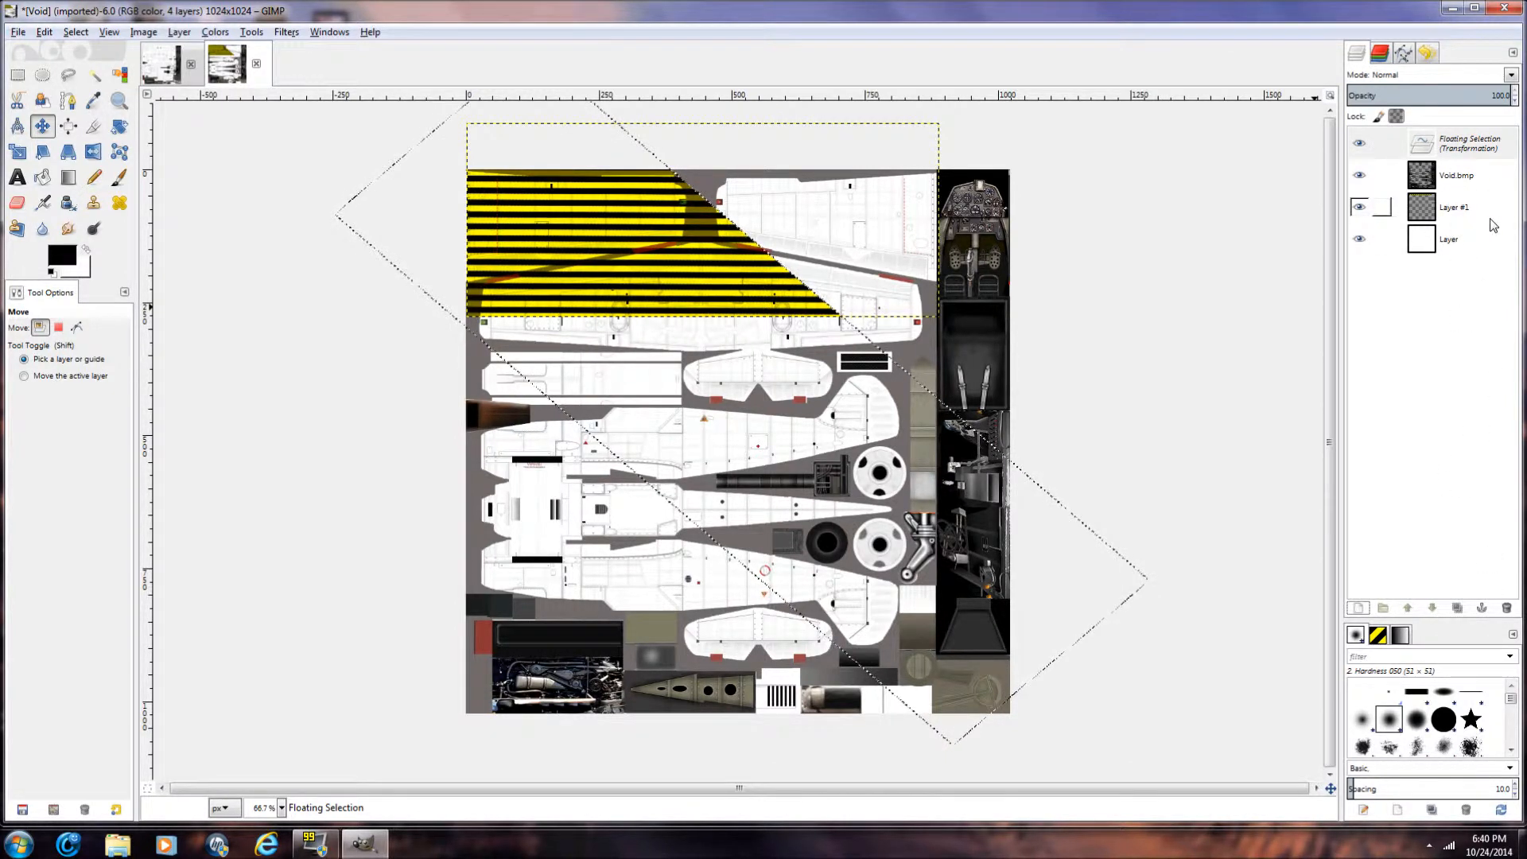
left_click(1359, 609)
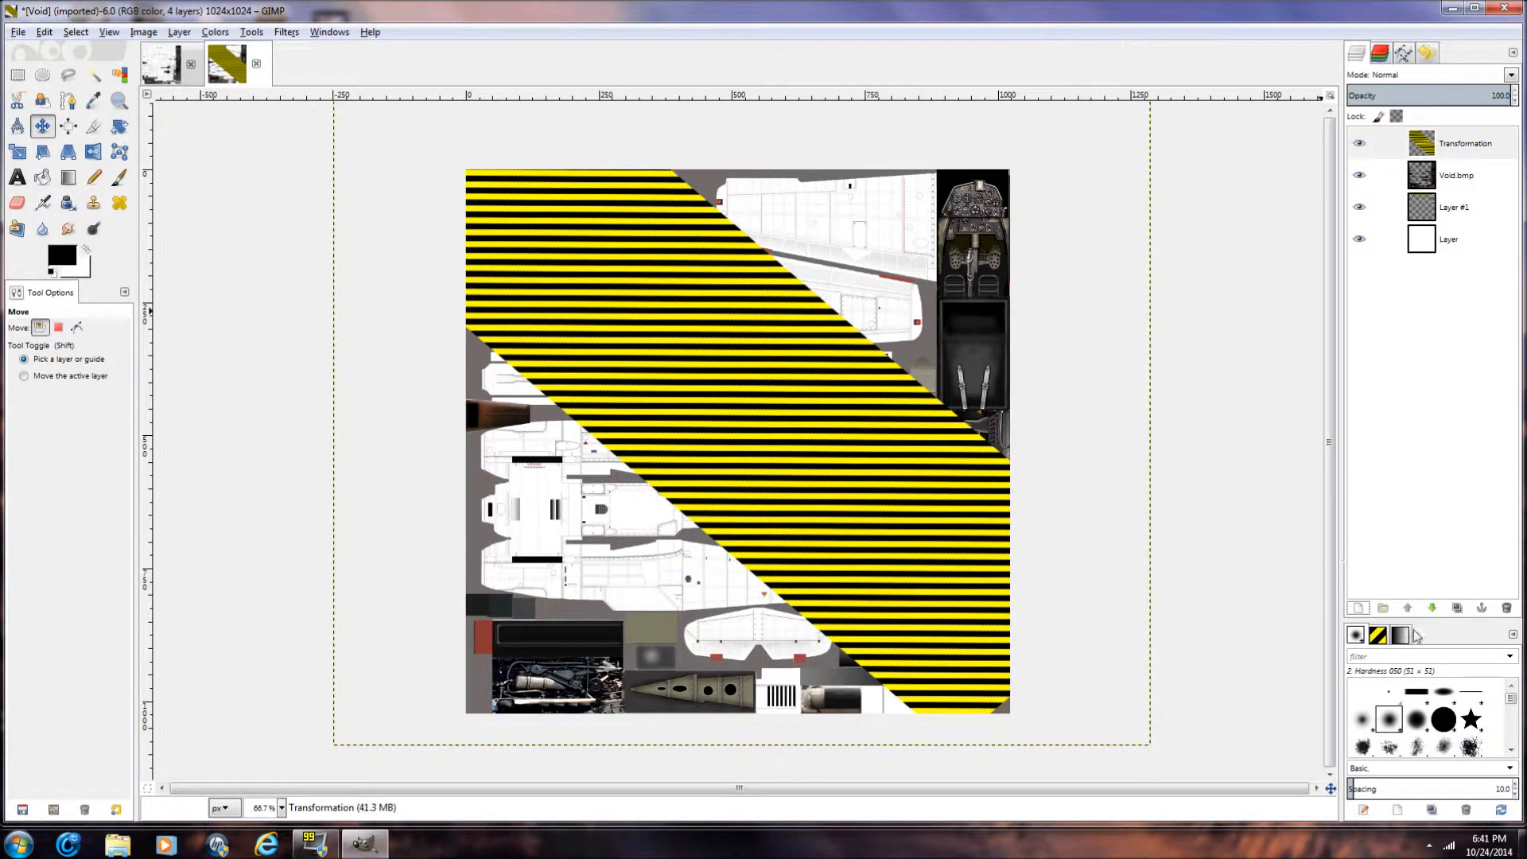
Step: Lower the Transformation layer beneath Void.bmp and shift it up and left across the wing and fuselage parts
left_click(1434, 610)
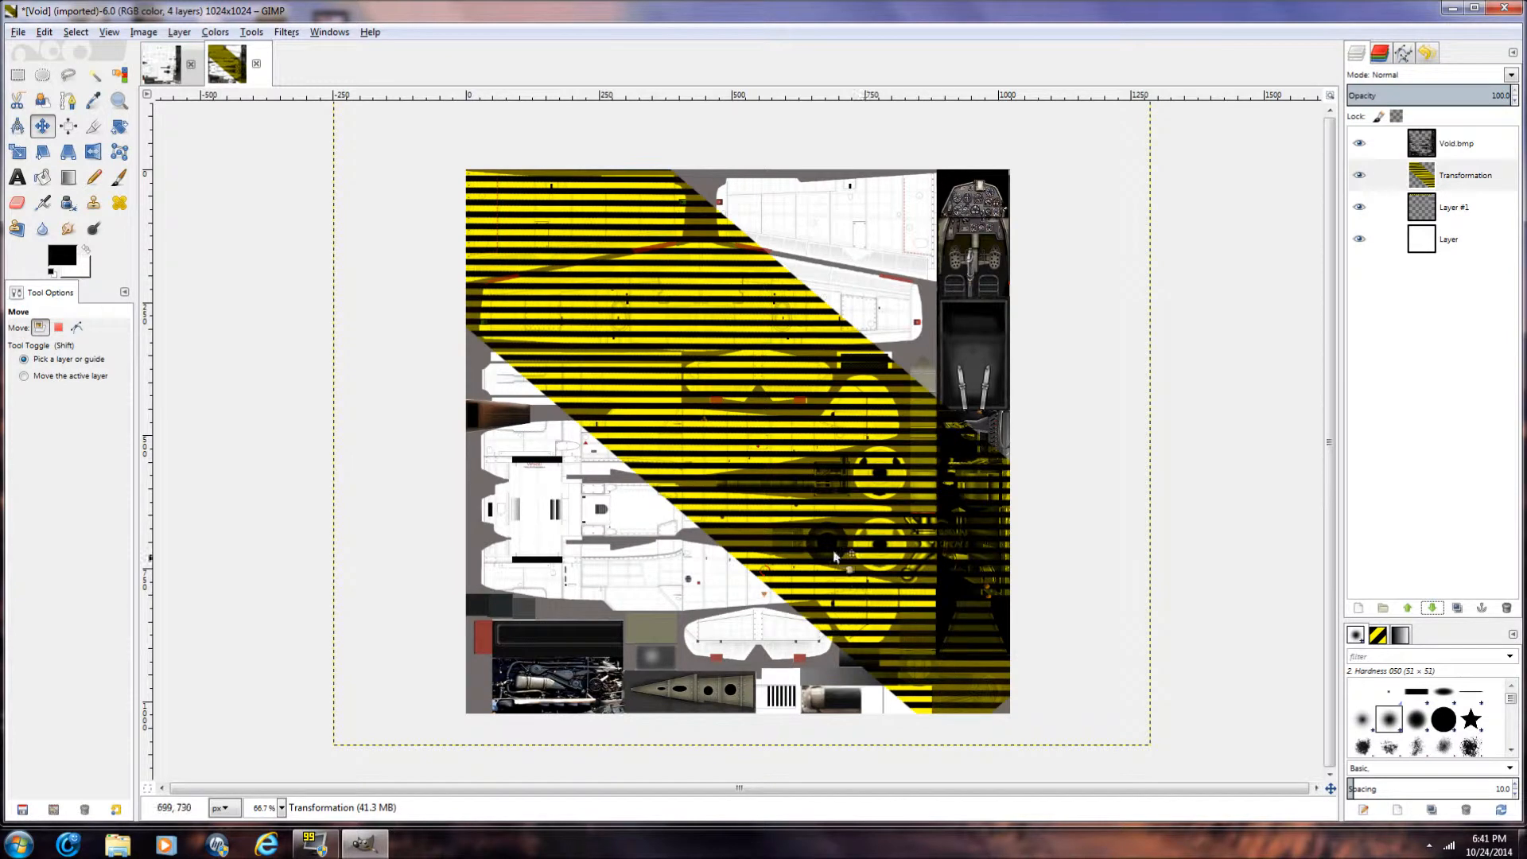
left_click_drag(688, 380, 600, 283)
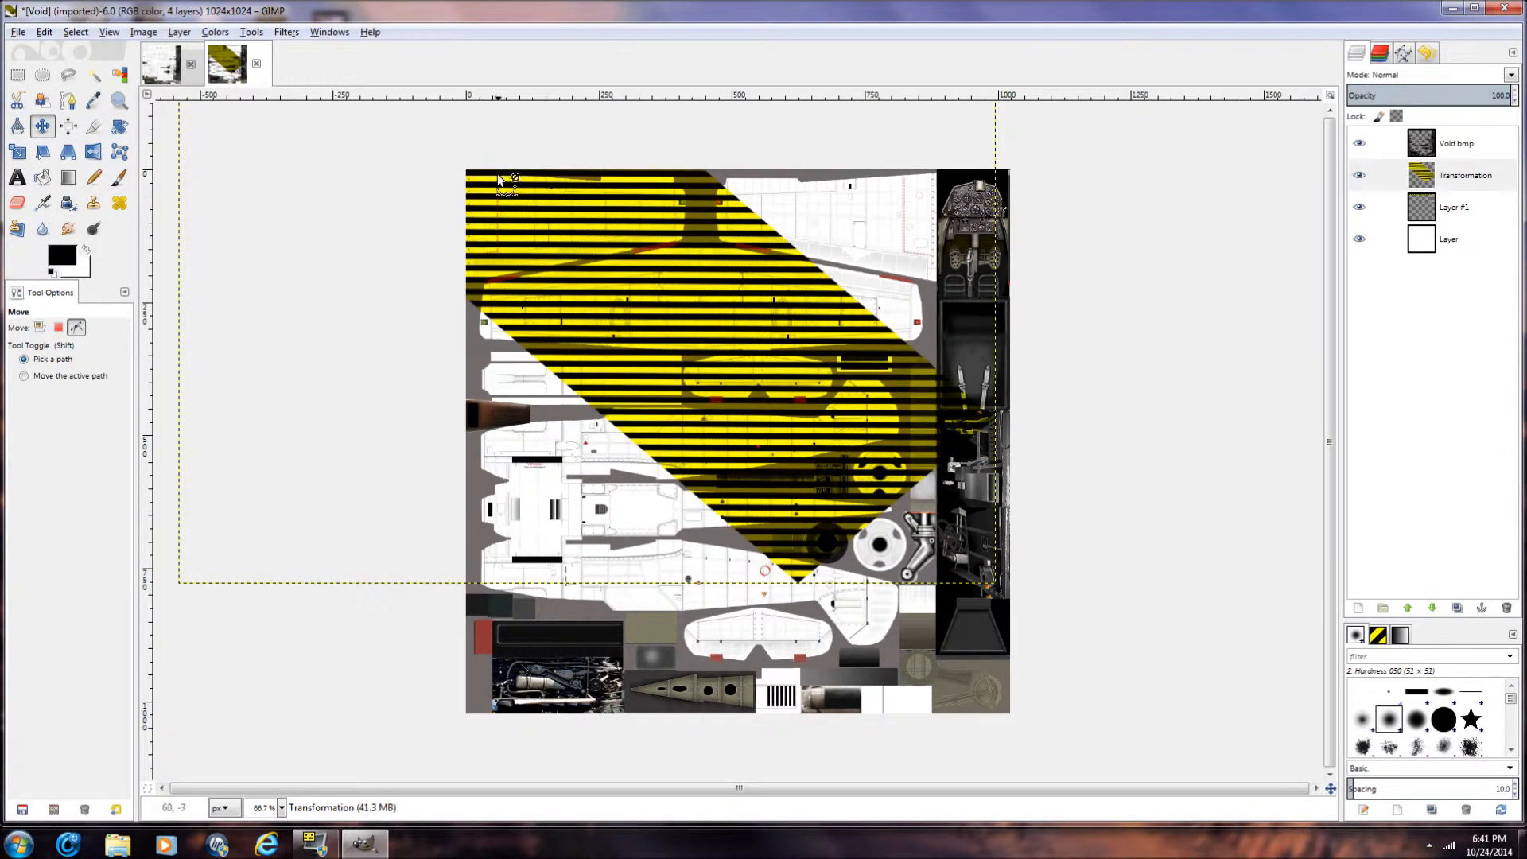
scroll(499, 171, "up", 3)
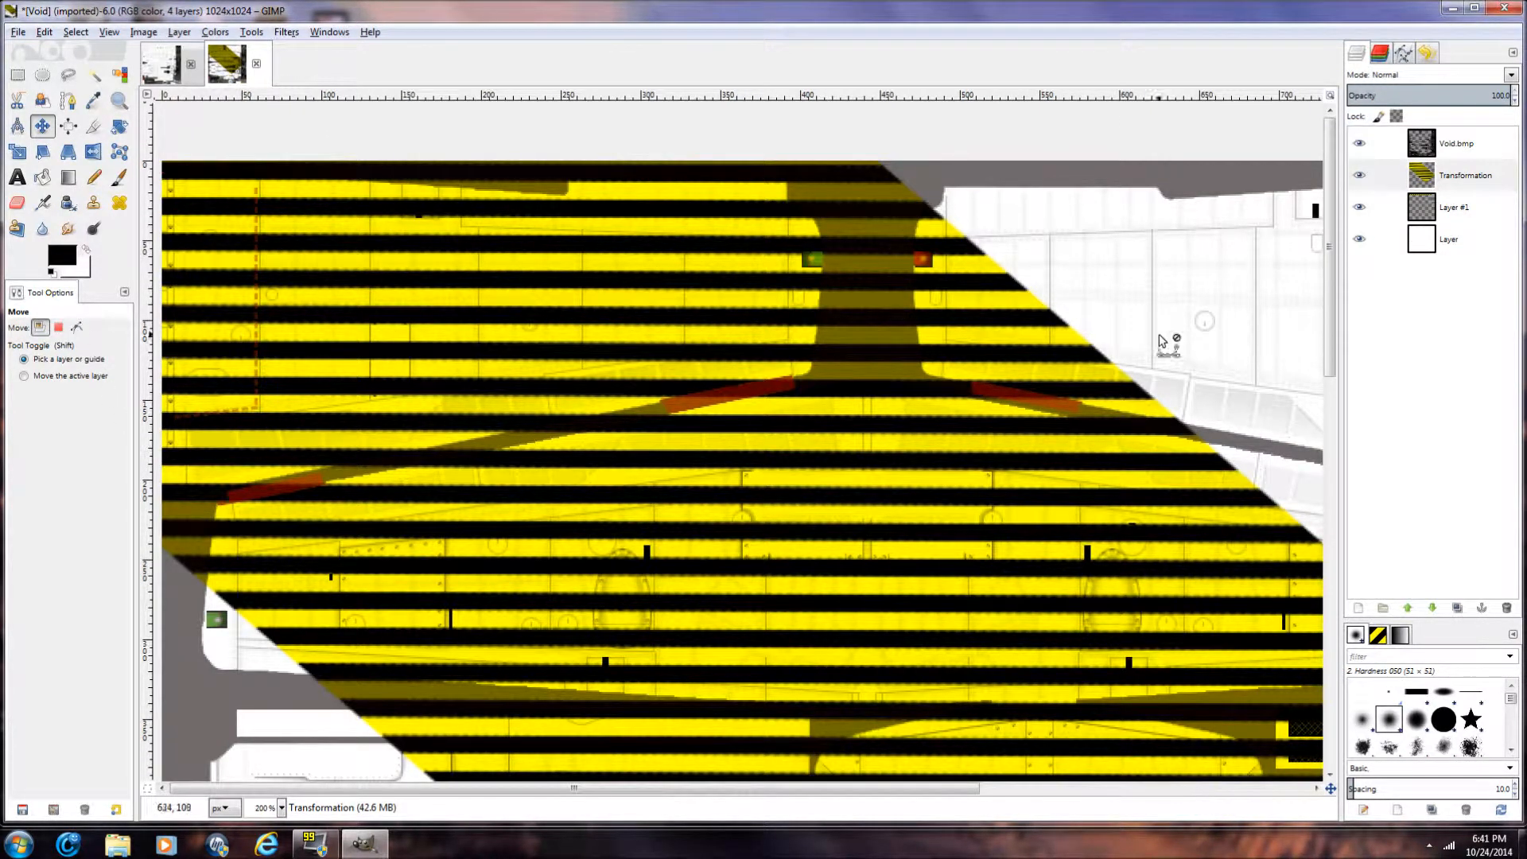
scroll(1169, 350, "down", 2)
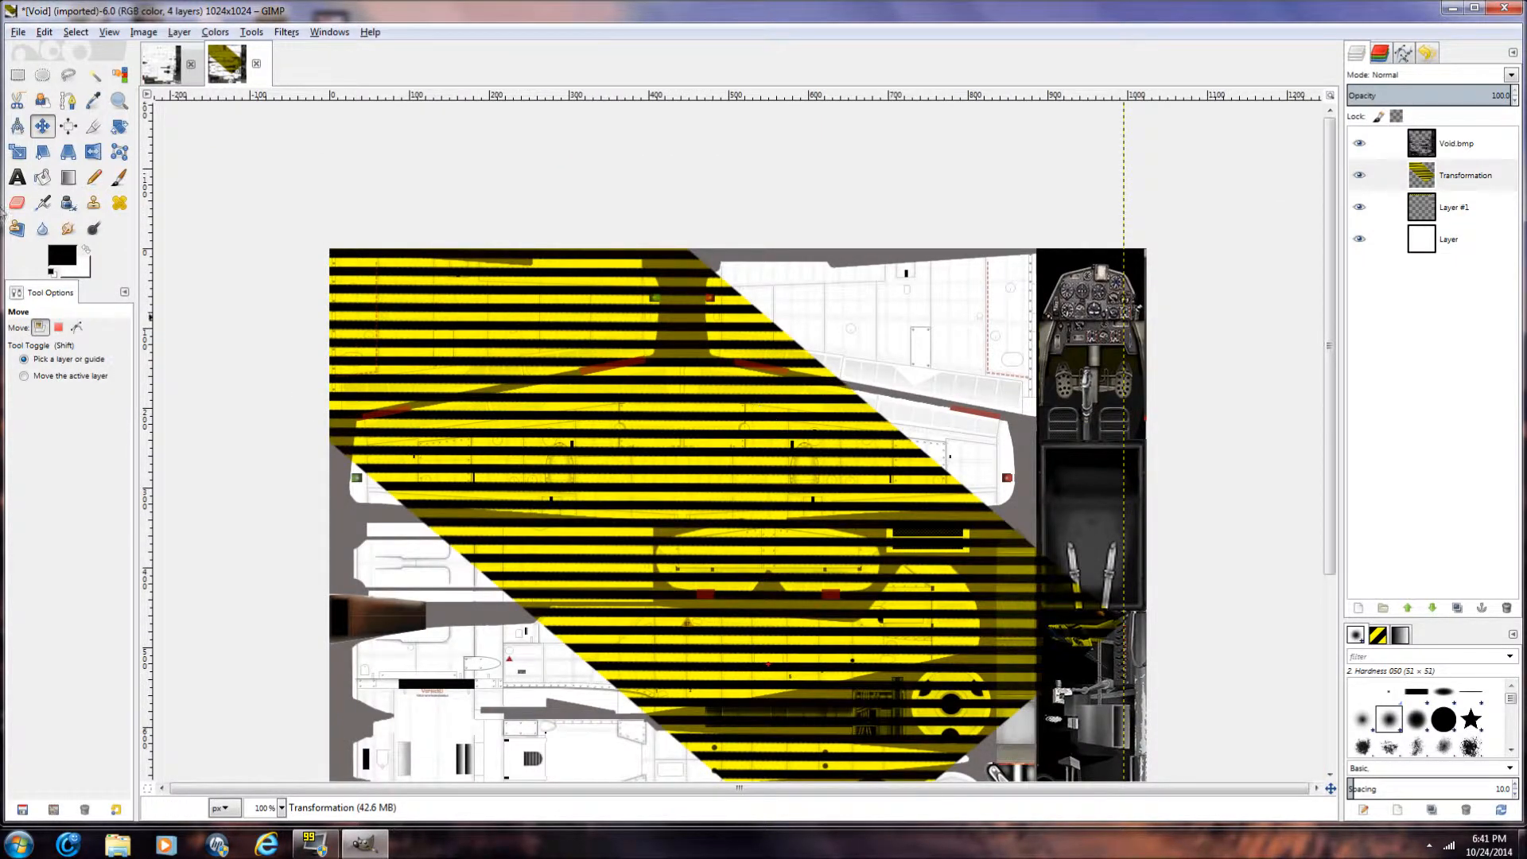
Step: Select a rectangle about 522 × 258 px in the middle of the diagonal stripes and copy its pixels
left_click(68, 74)
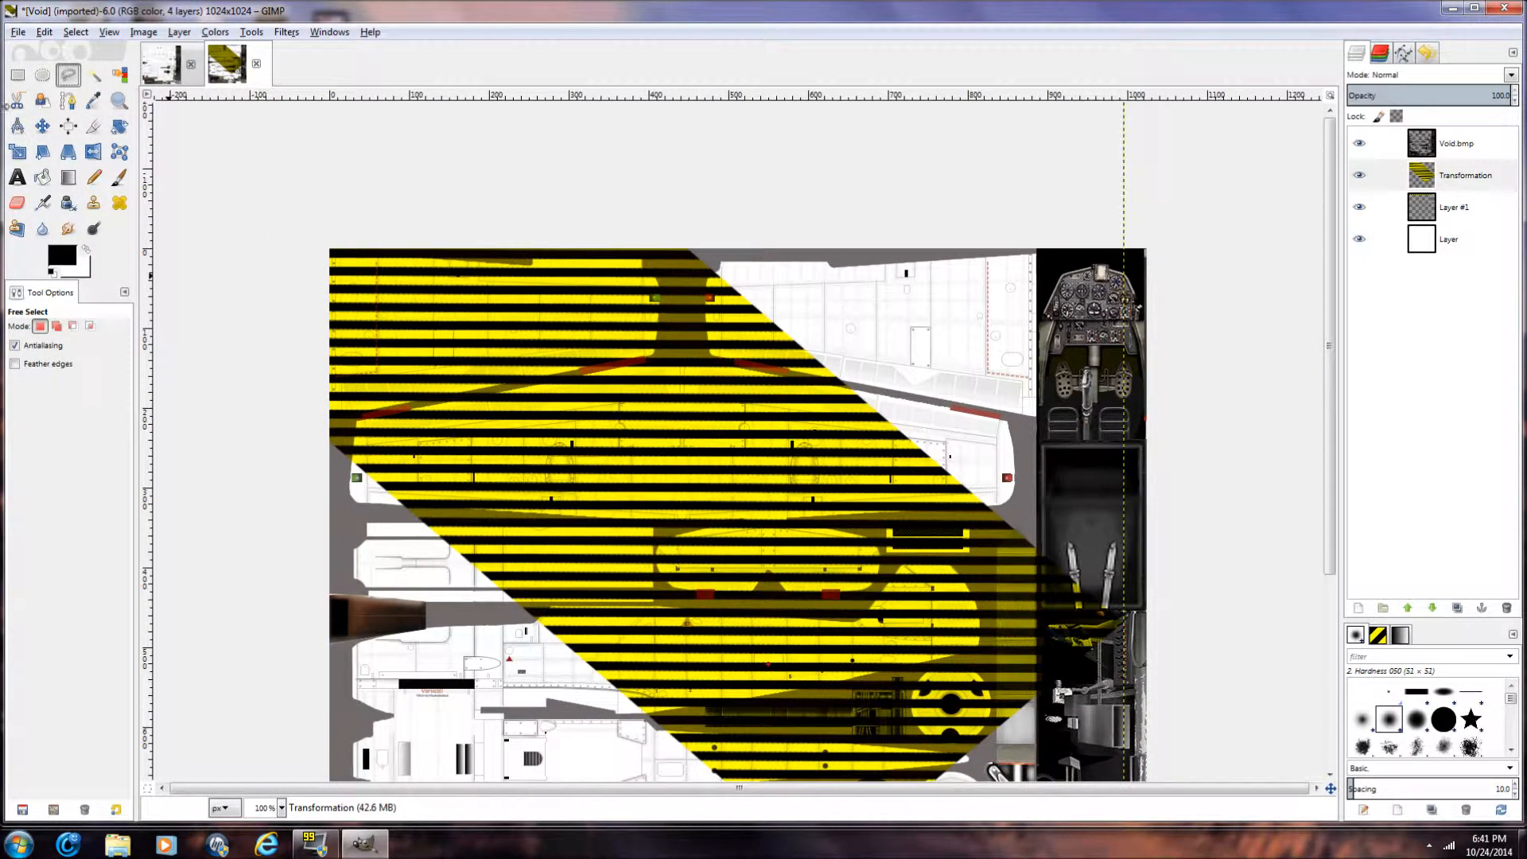
left_click(24, 73)
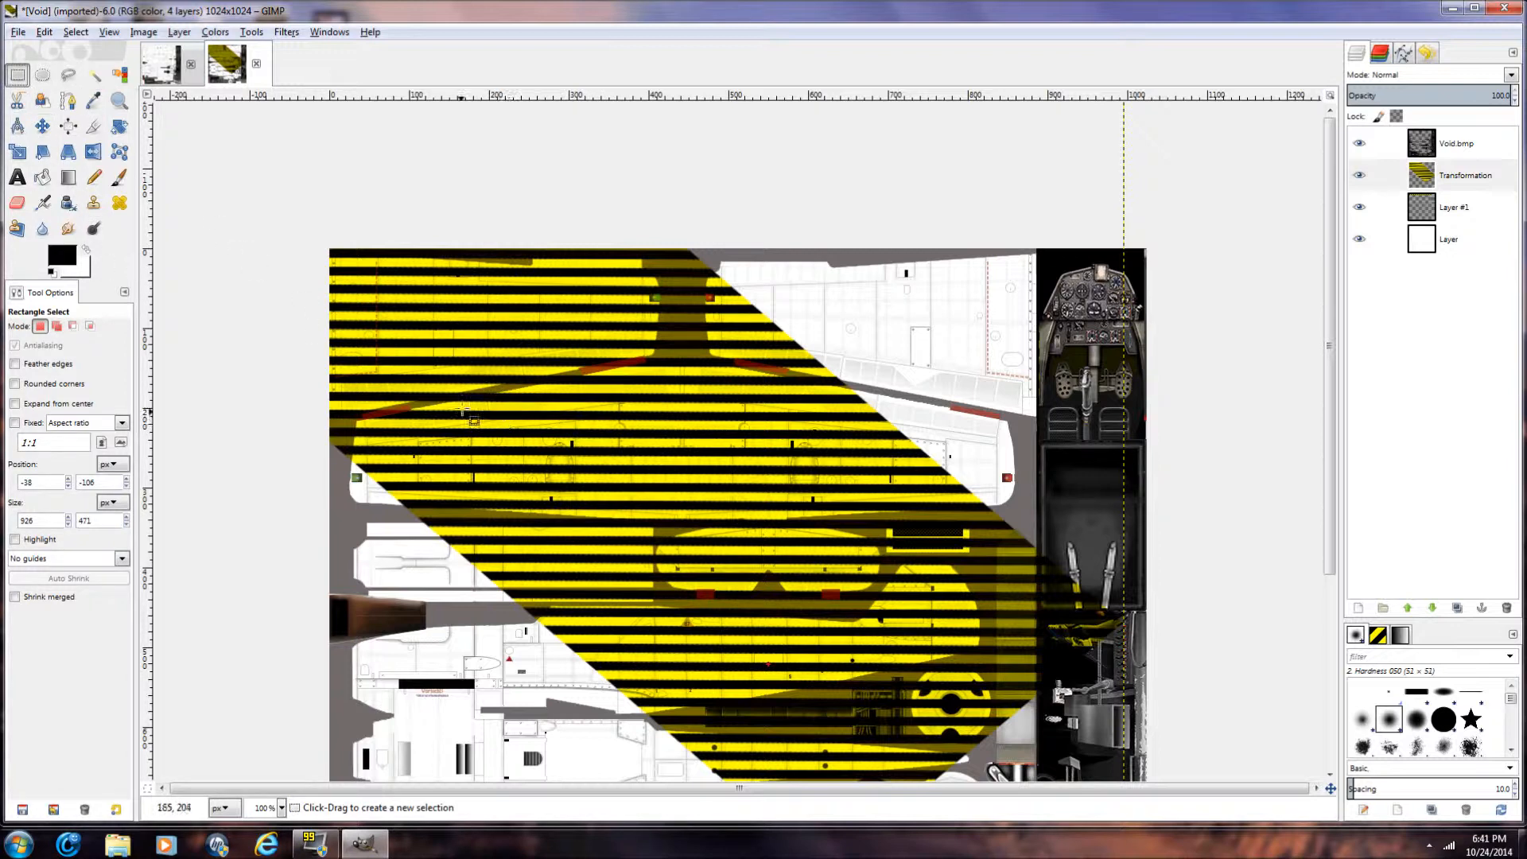
left_click_drag(463, 404, 880, 611)
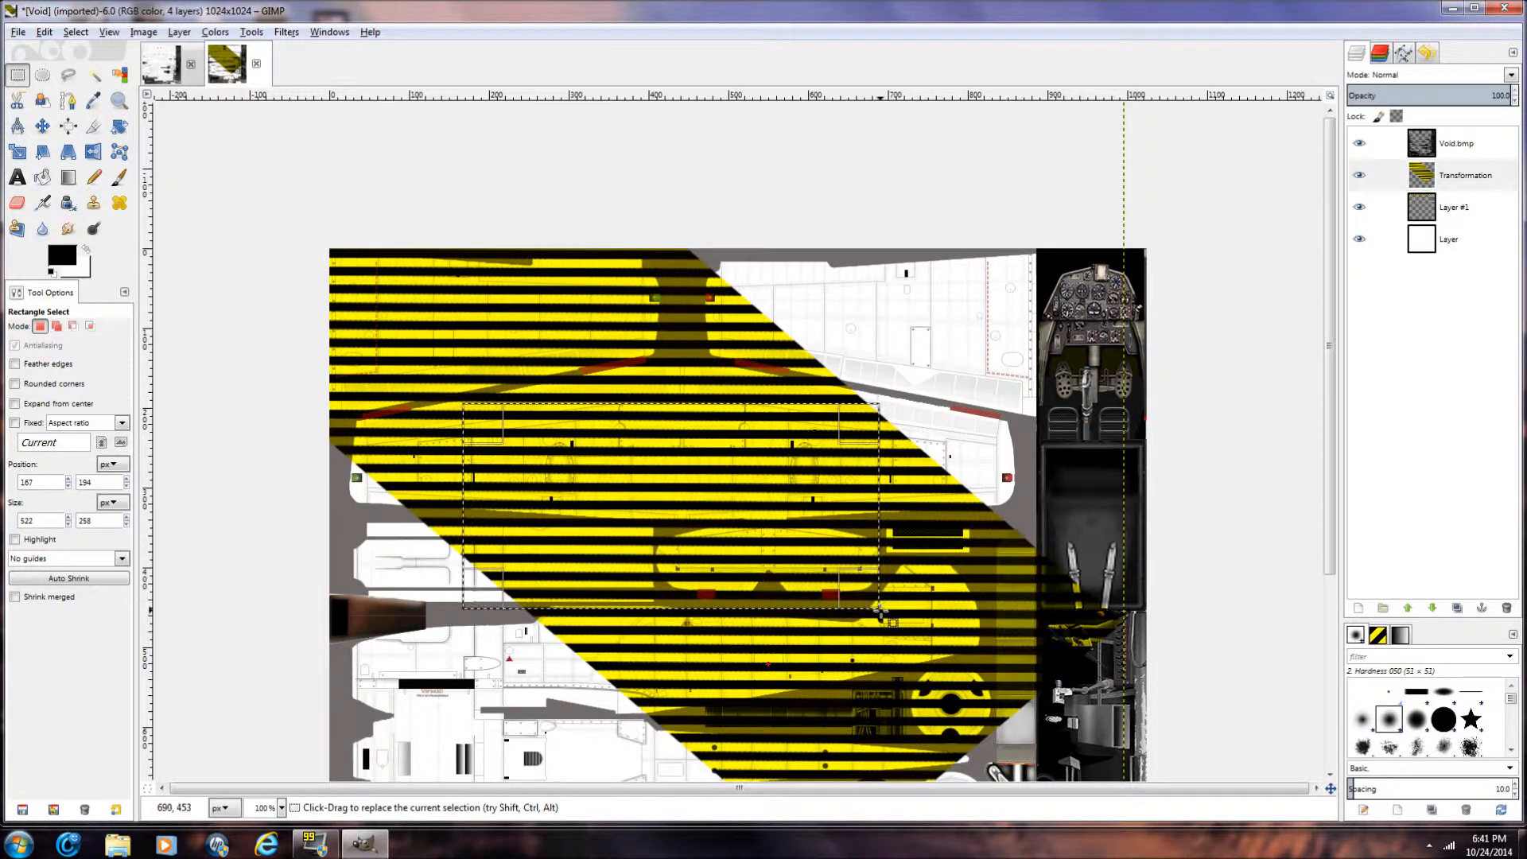
key("ctrl")
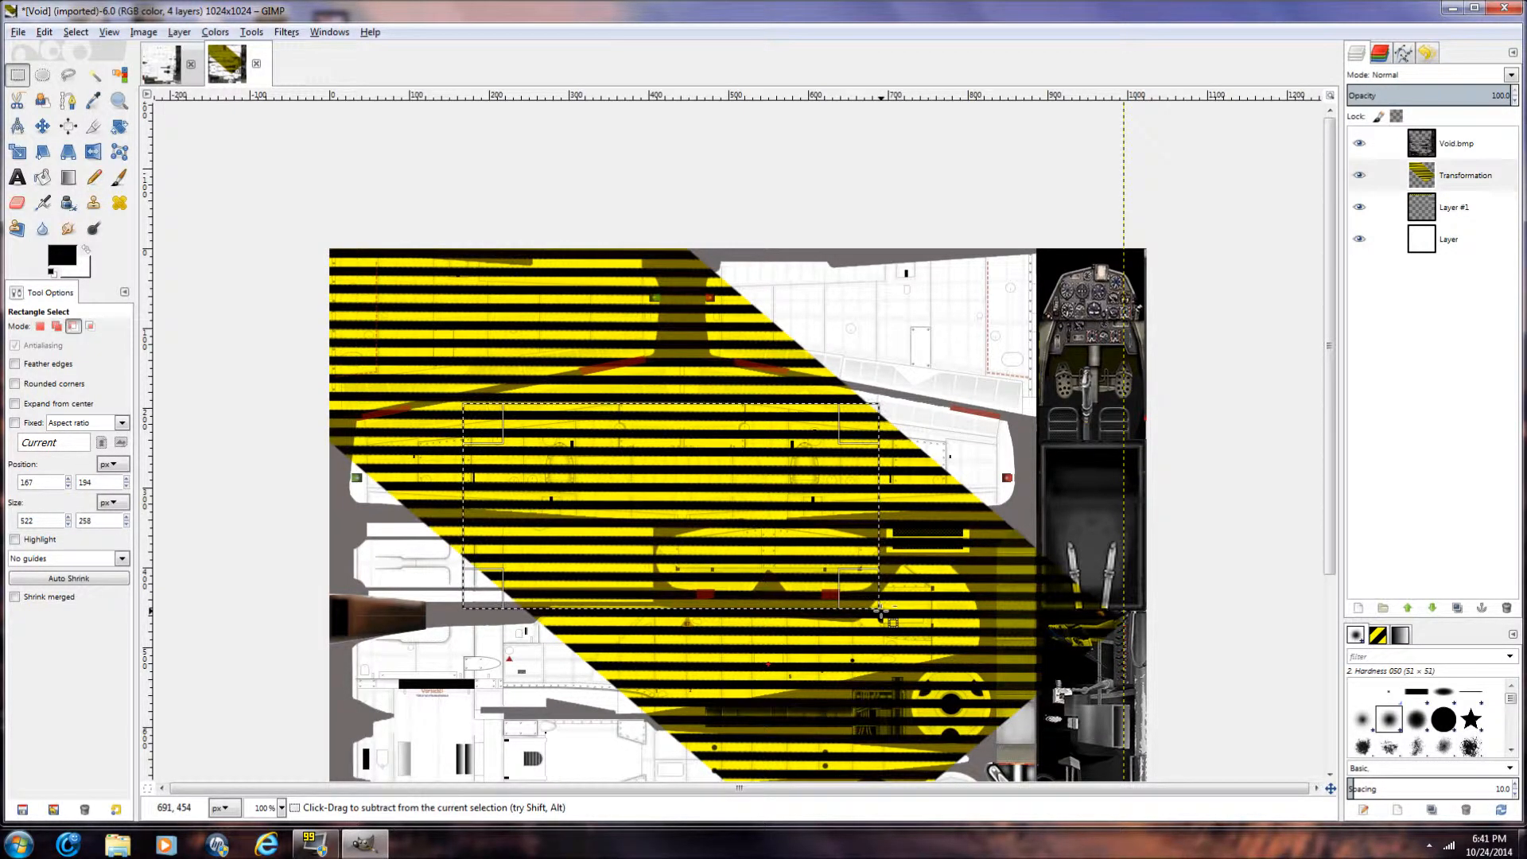
key("ctrl+c")
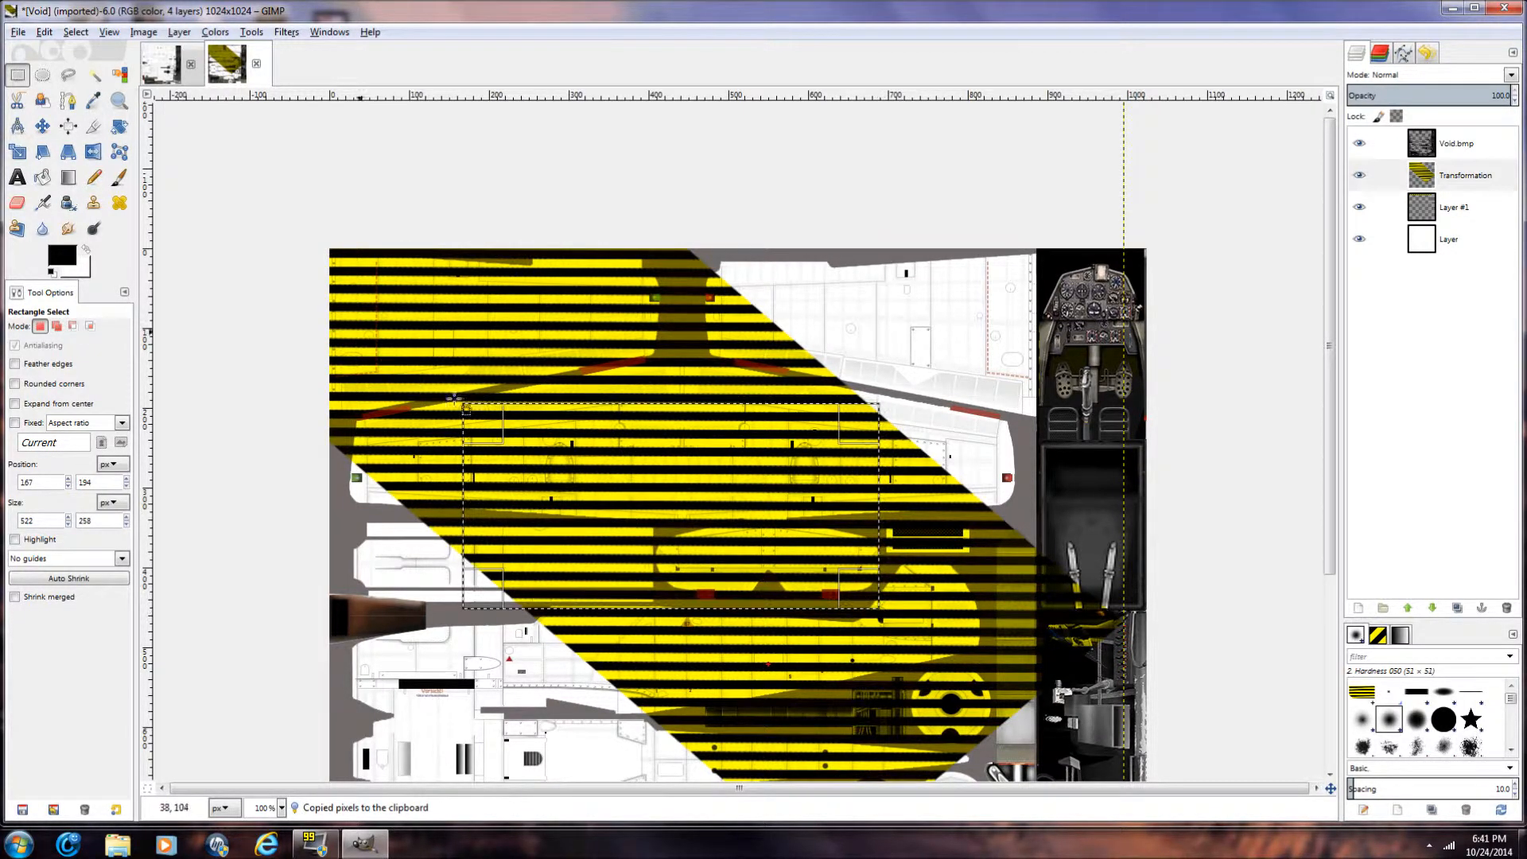
Step: Paste the copied stripes as a new layer and move it up and right over the bare right wing panel
left_click(86, 33)
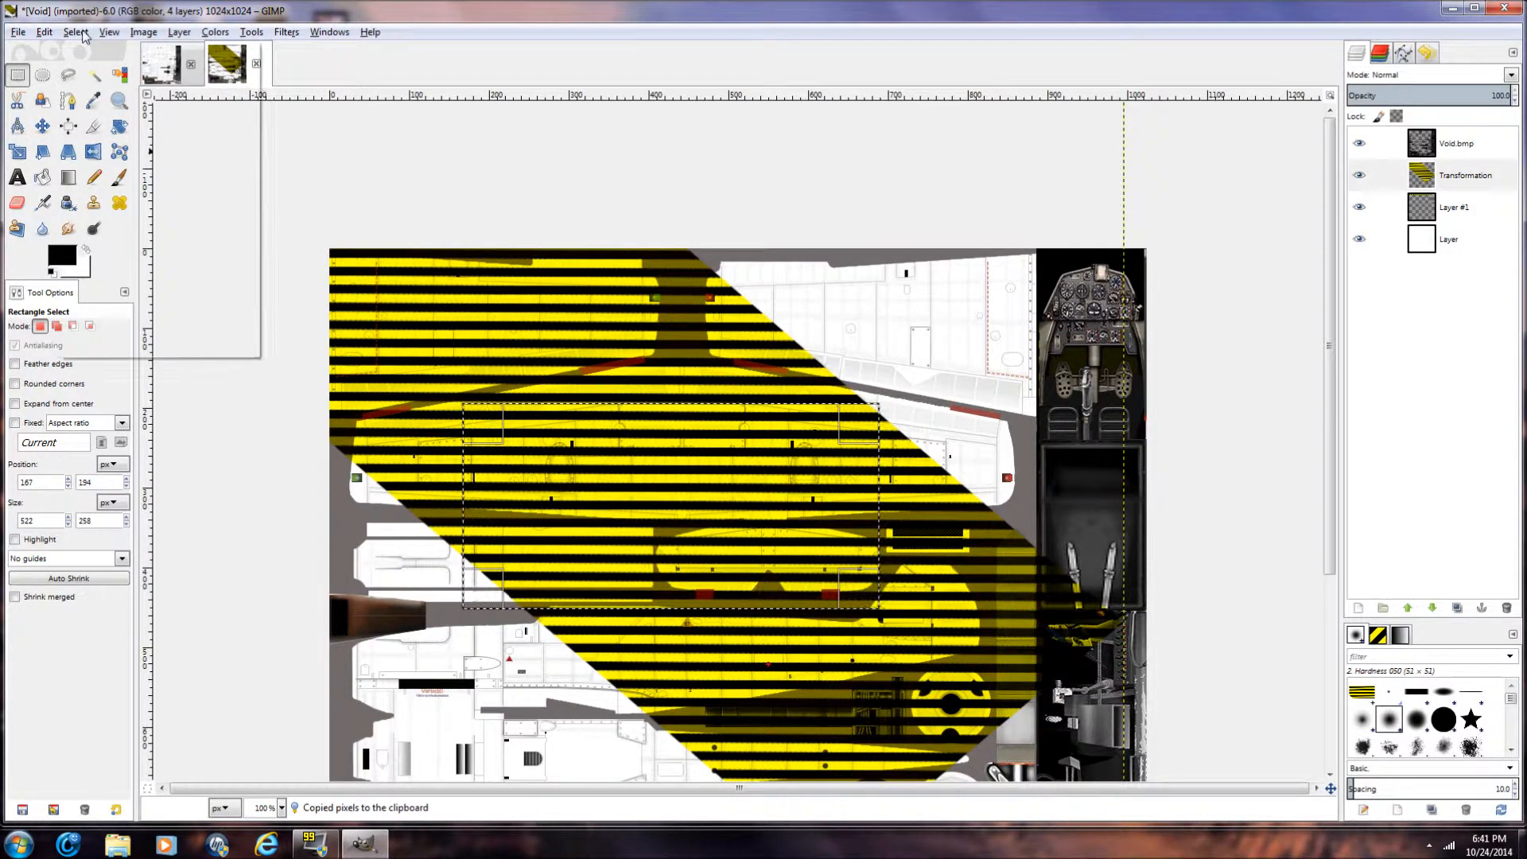
left_click(226, 419)
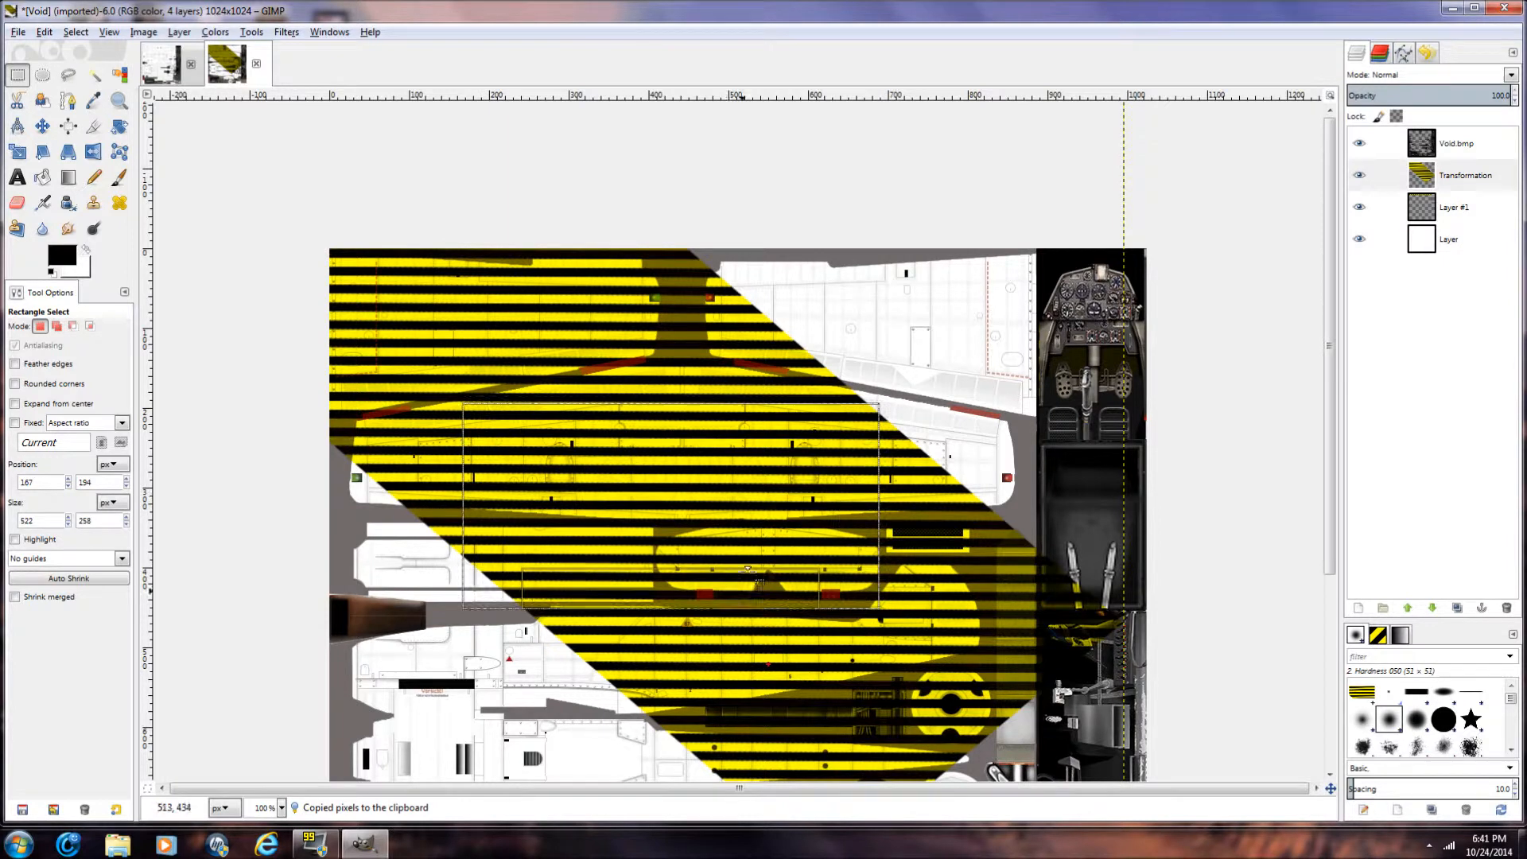
key("ctrl")
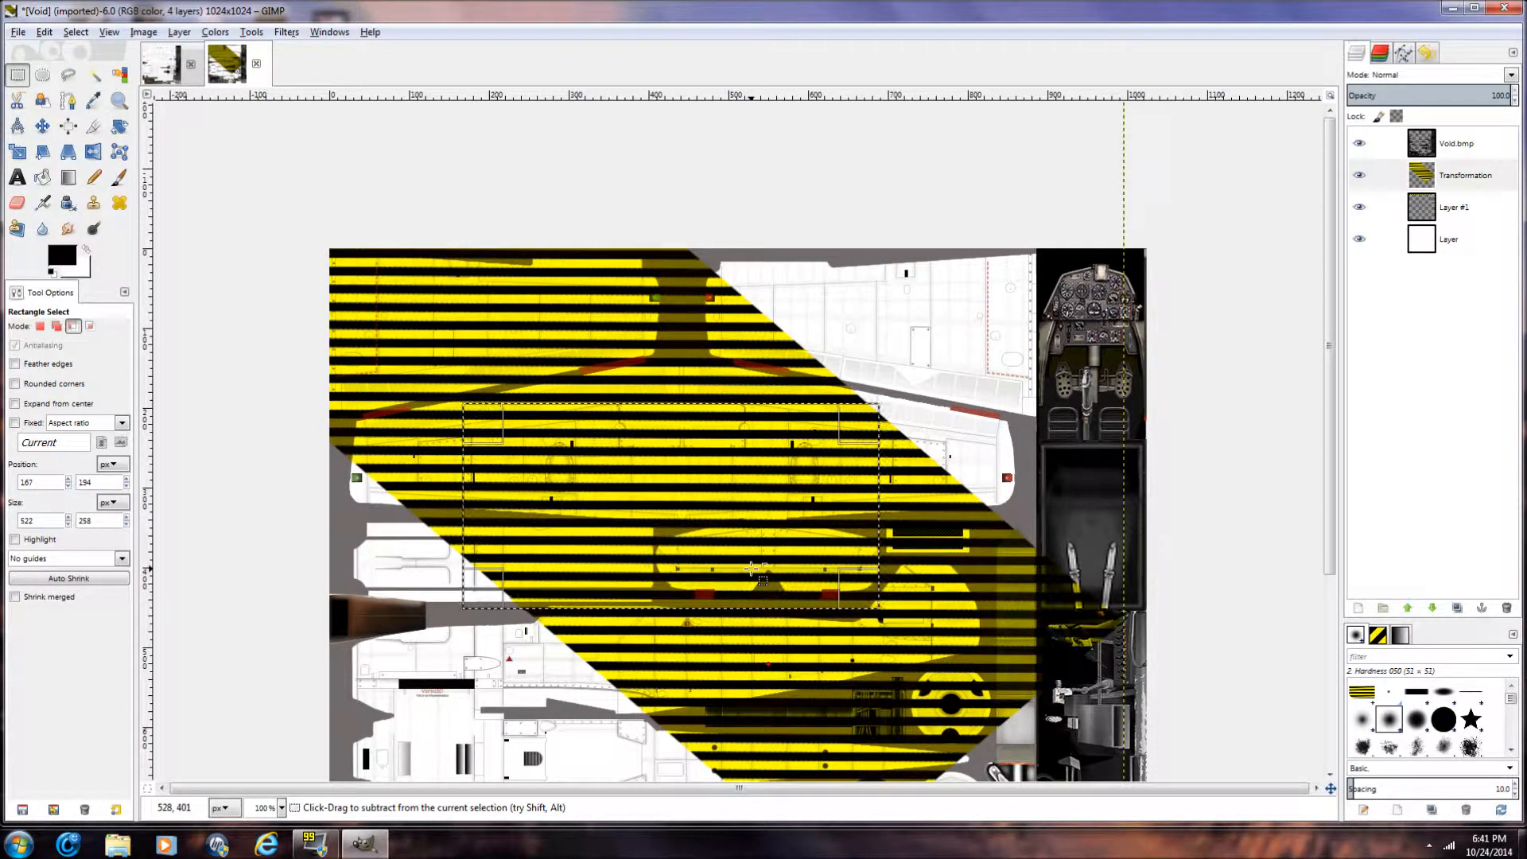
key("ctrl+v")
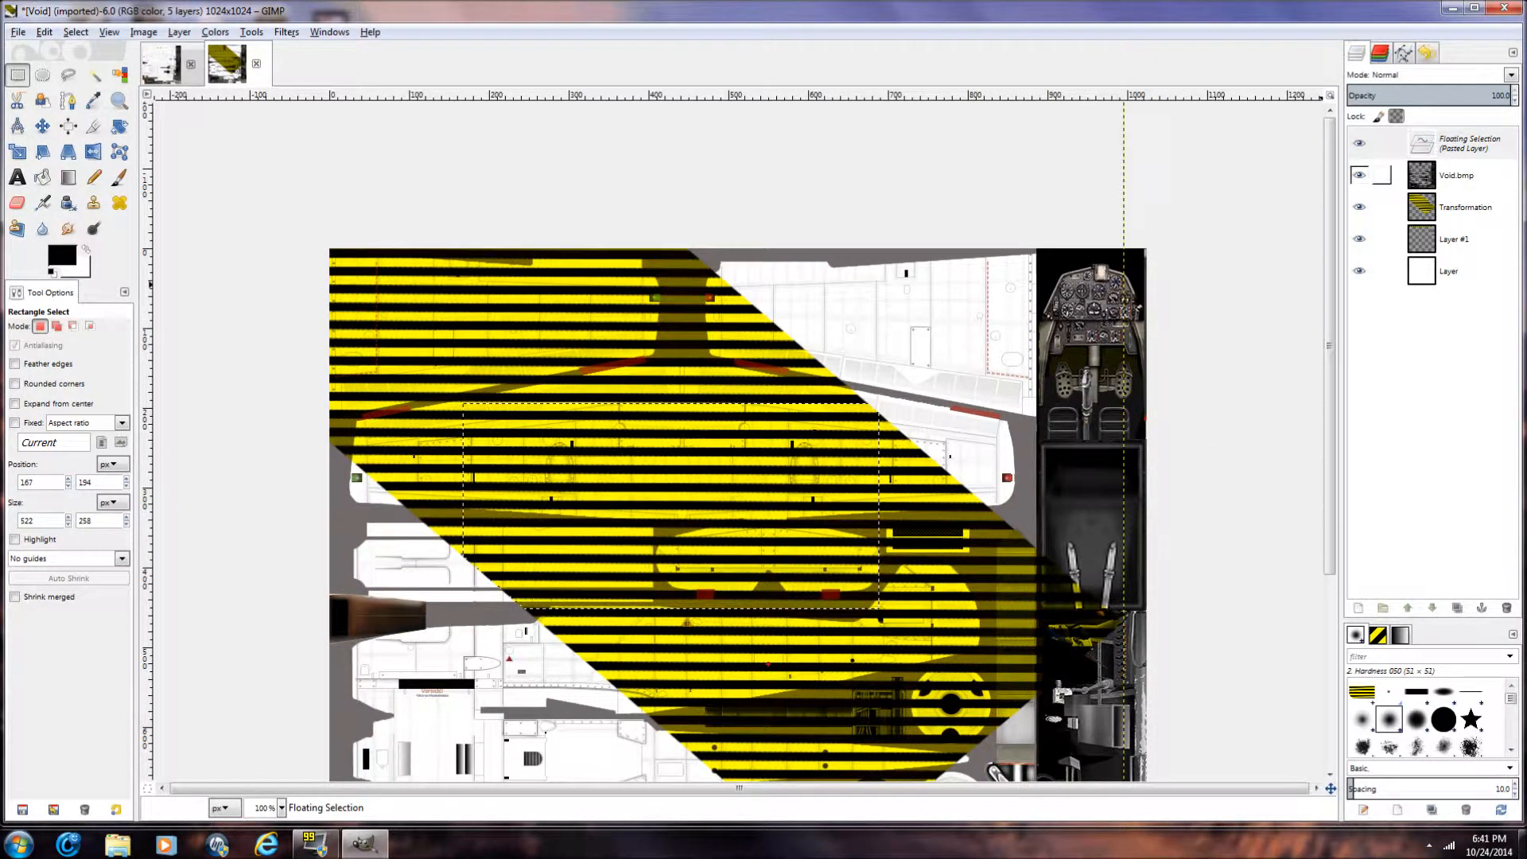
left_click(1358, 608)
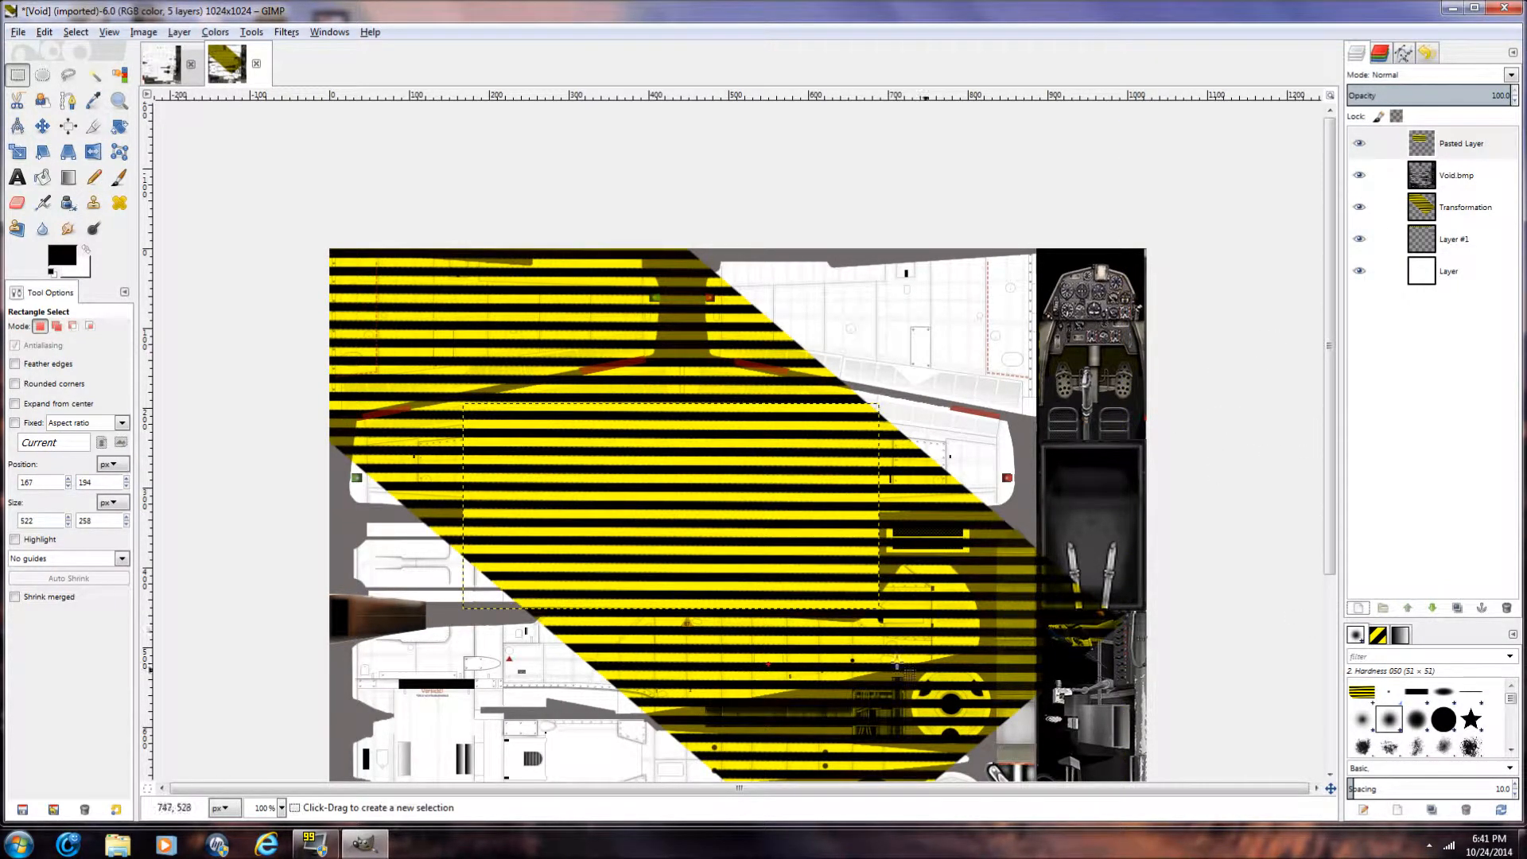
left_click(41, 128)
left_click_drag(670, 449, 824, 291)
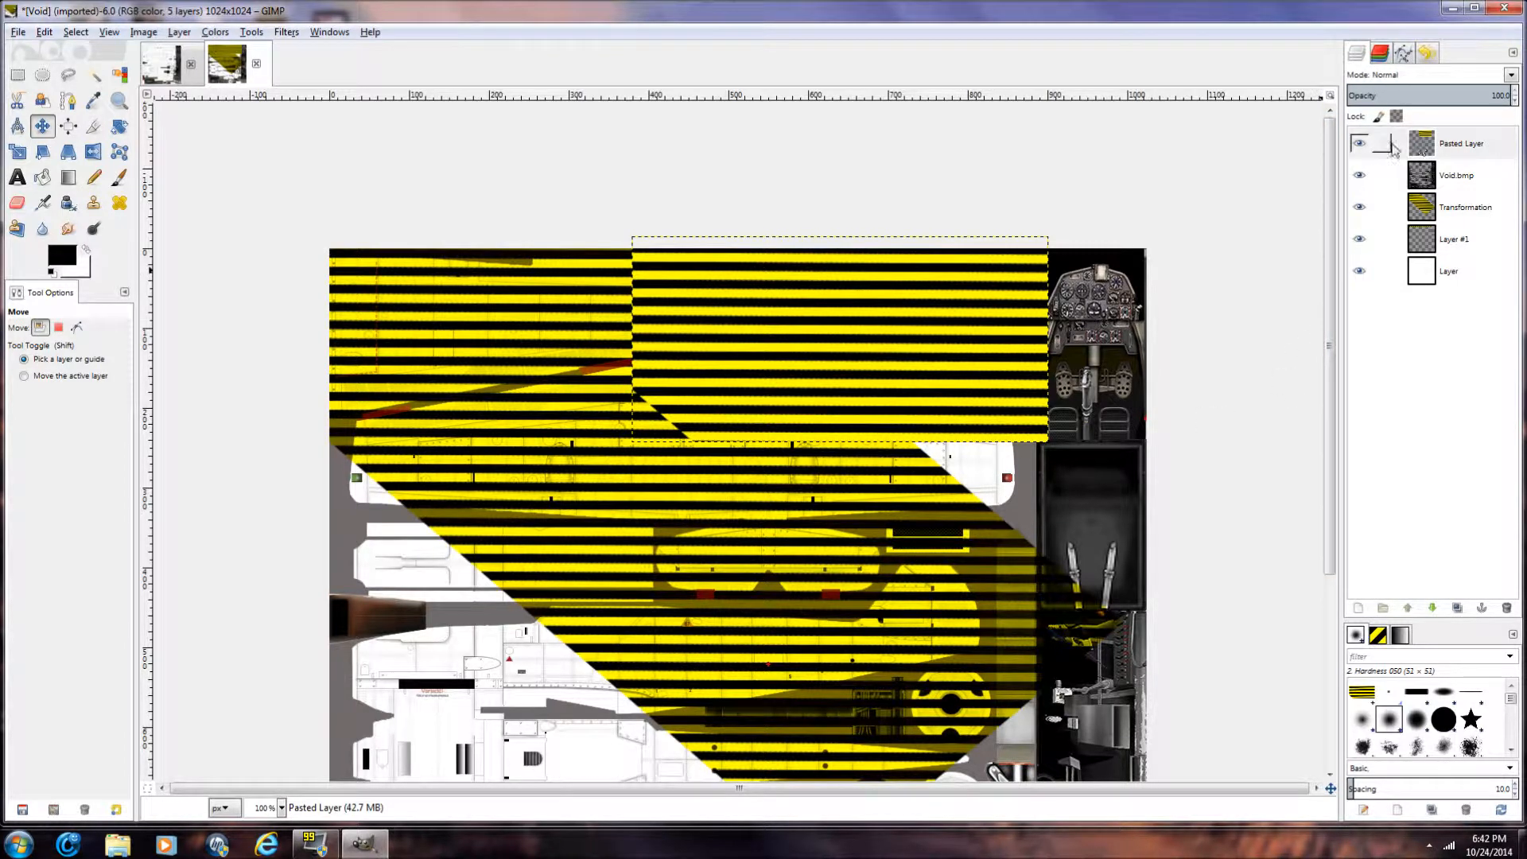
Step: Lower the pasted stripe layer beneath Void.bmp and nudge it down about 9 px to align its stripes with the Transformation layer
left_click(1433, 608)
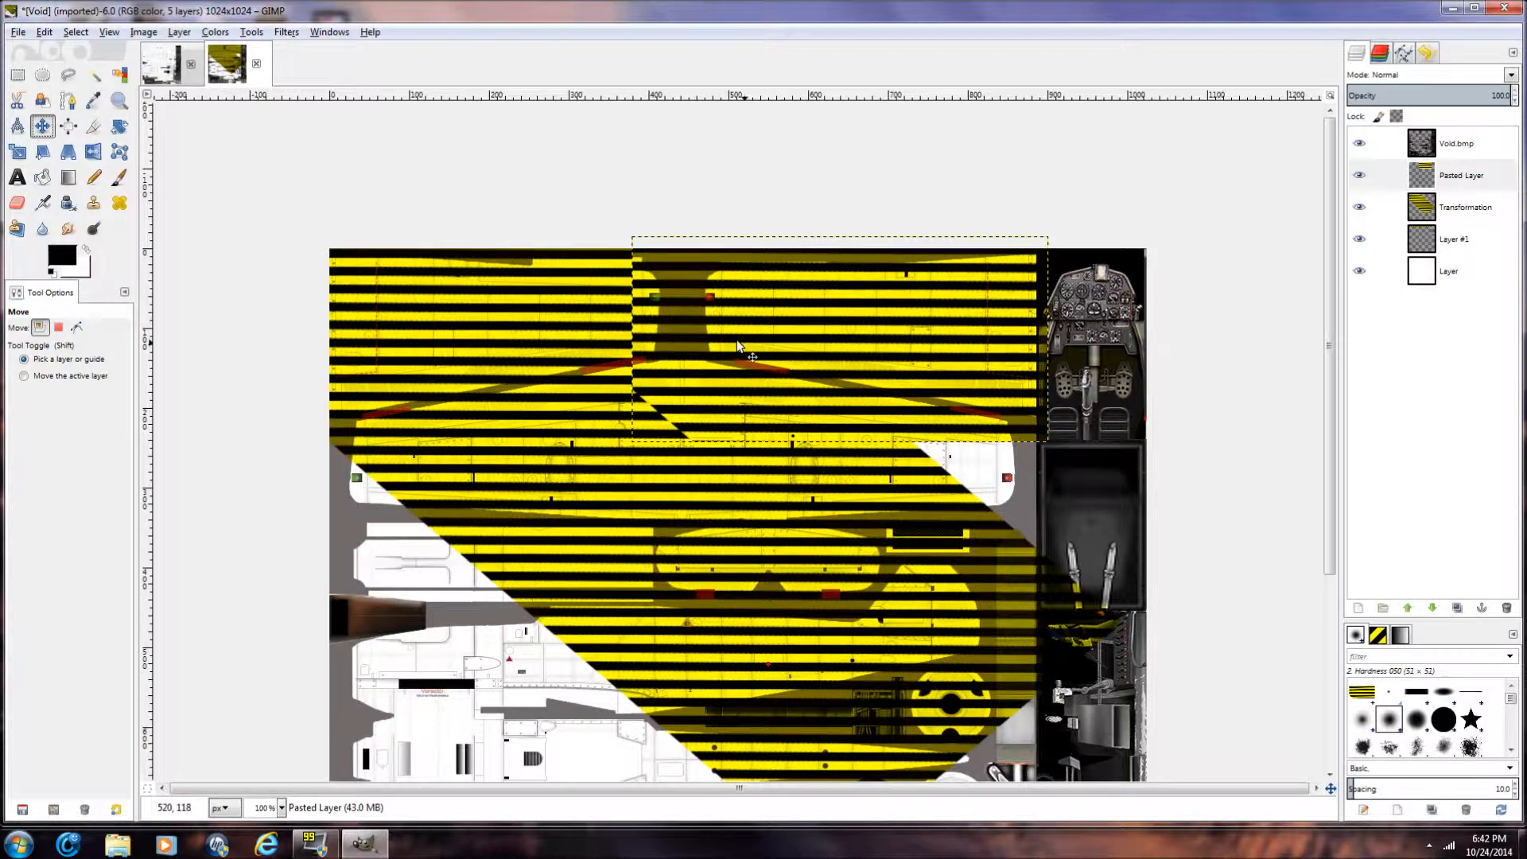
left_click(682, 306)
key("Down")
key("Down")
key("Down")
key("Down")
key("Down")
key("Down")
key("Down")
key("Down")
key("Down")
key("Down")
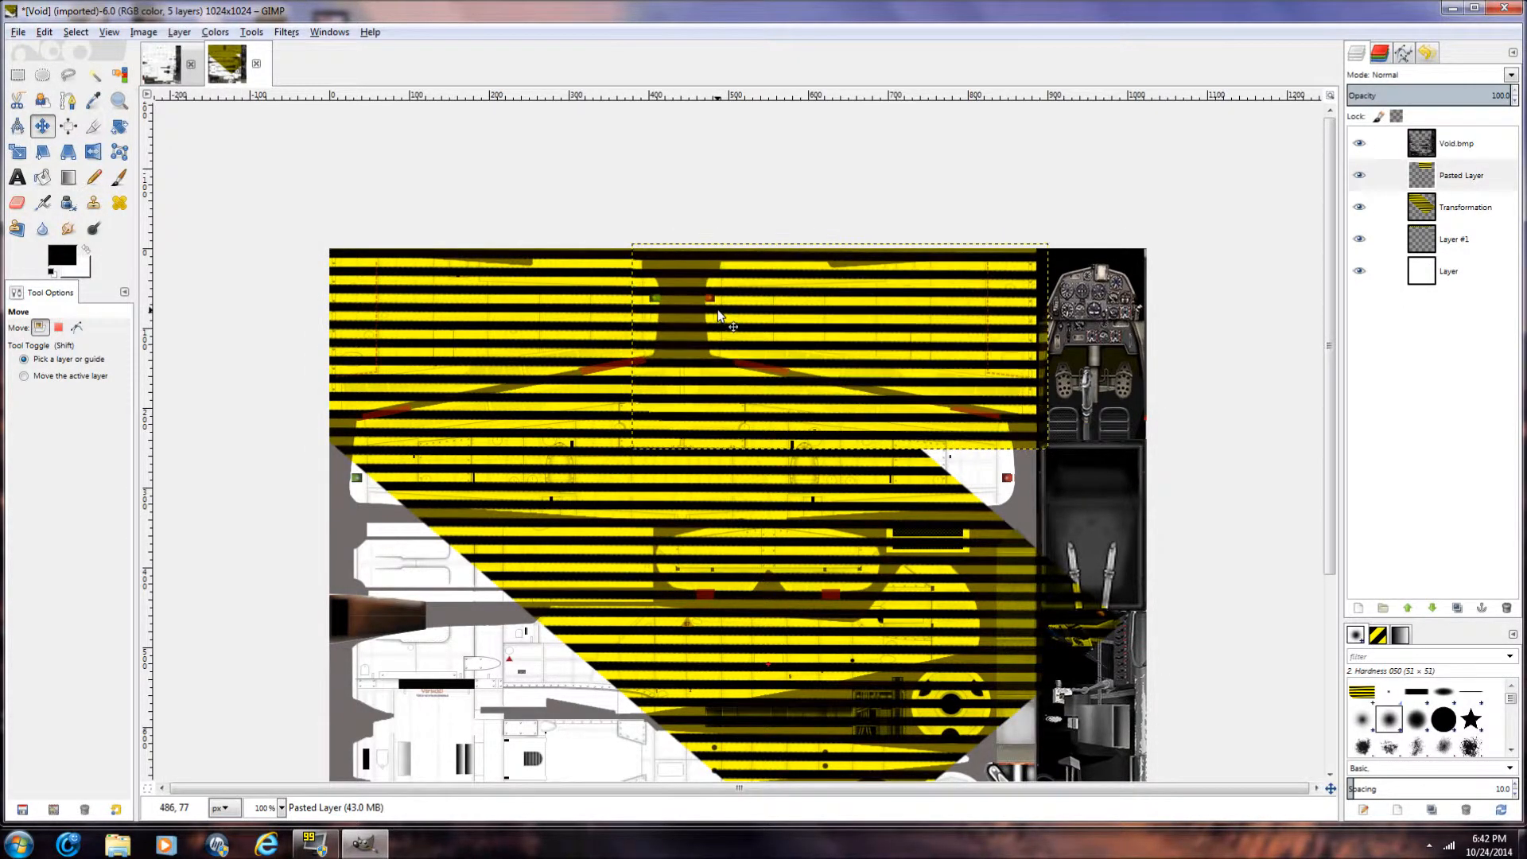
key("Up")
key("ctrl")
key("ctrl")
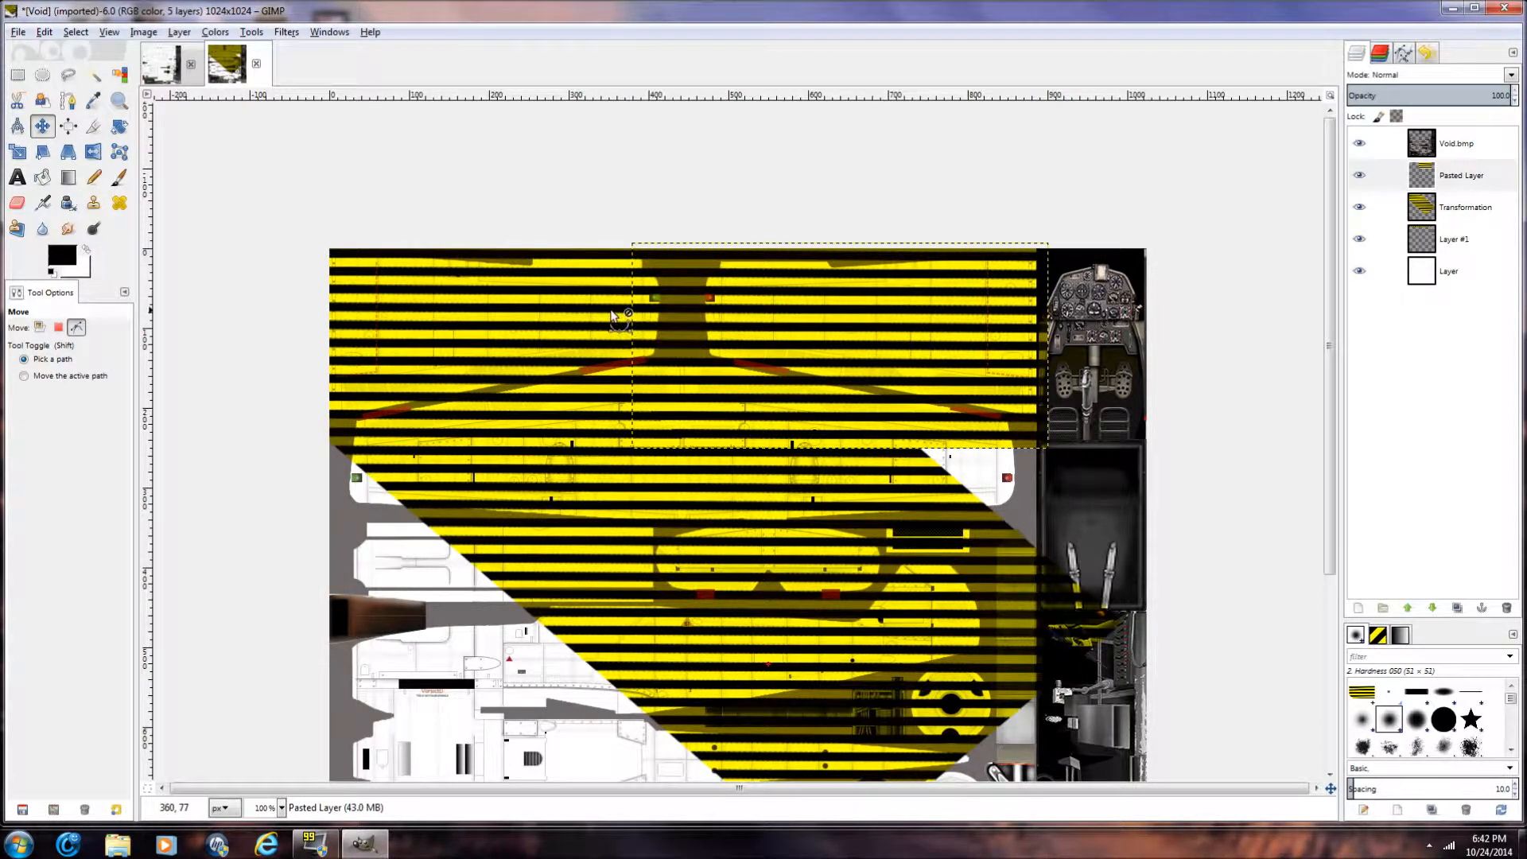
scroll(629, 334, "up", 2)
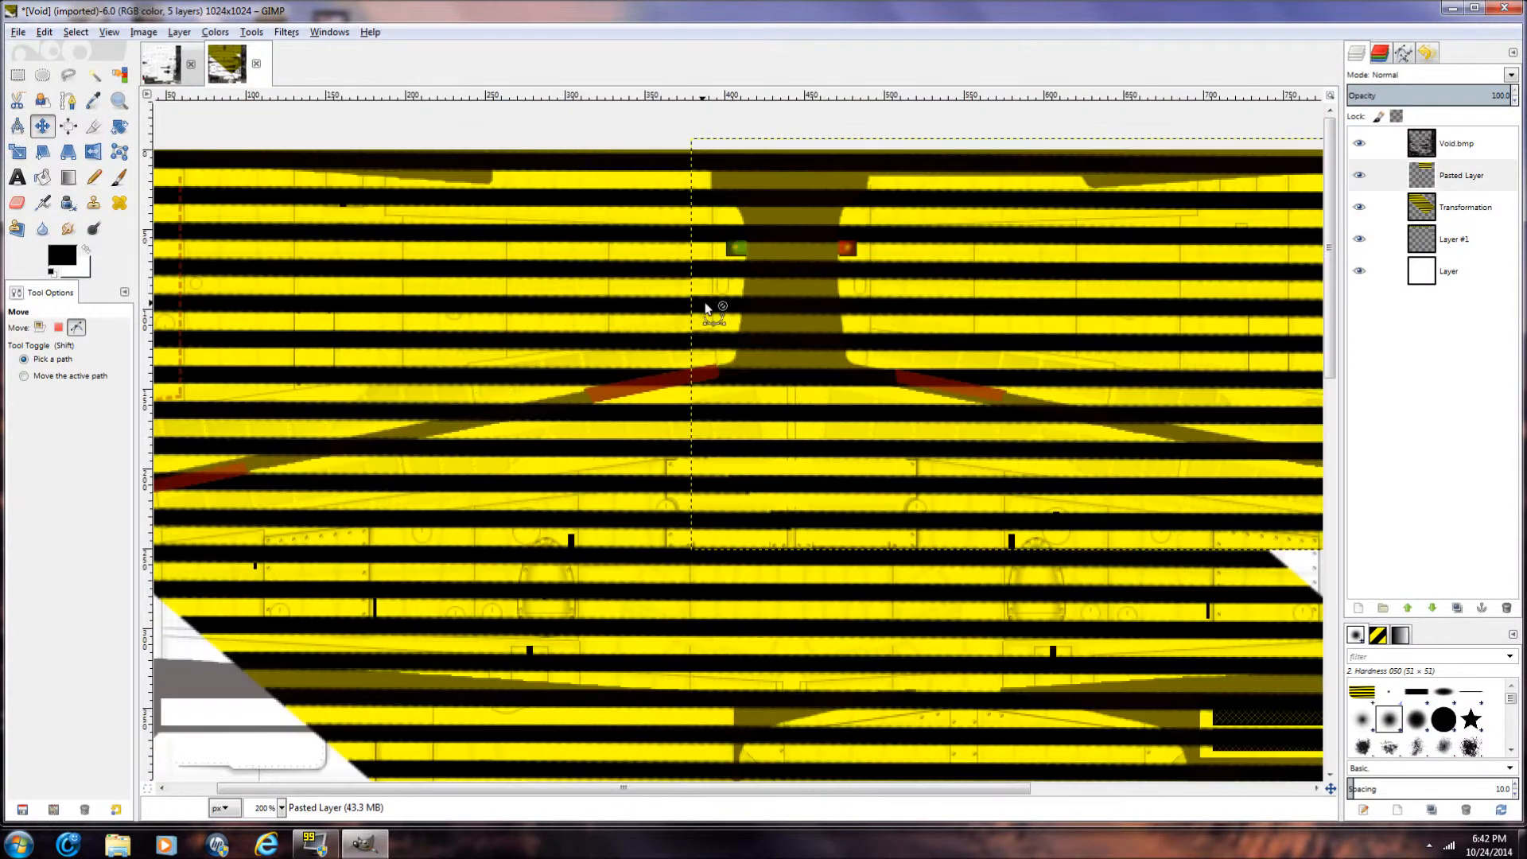
scroll(785, 305, "up", 2)
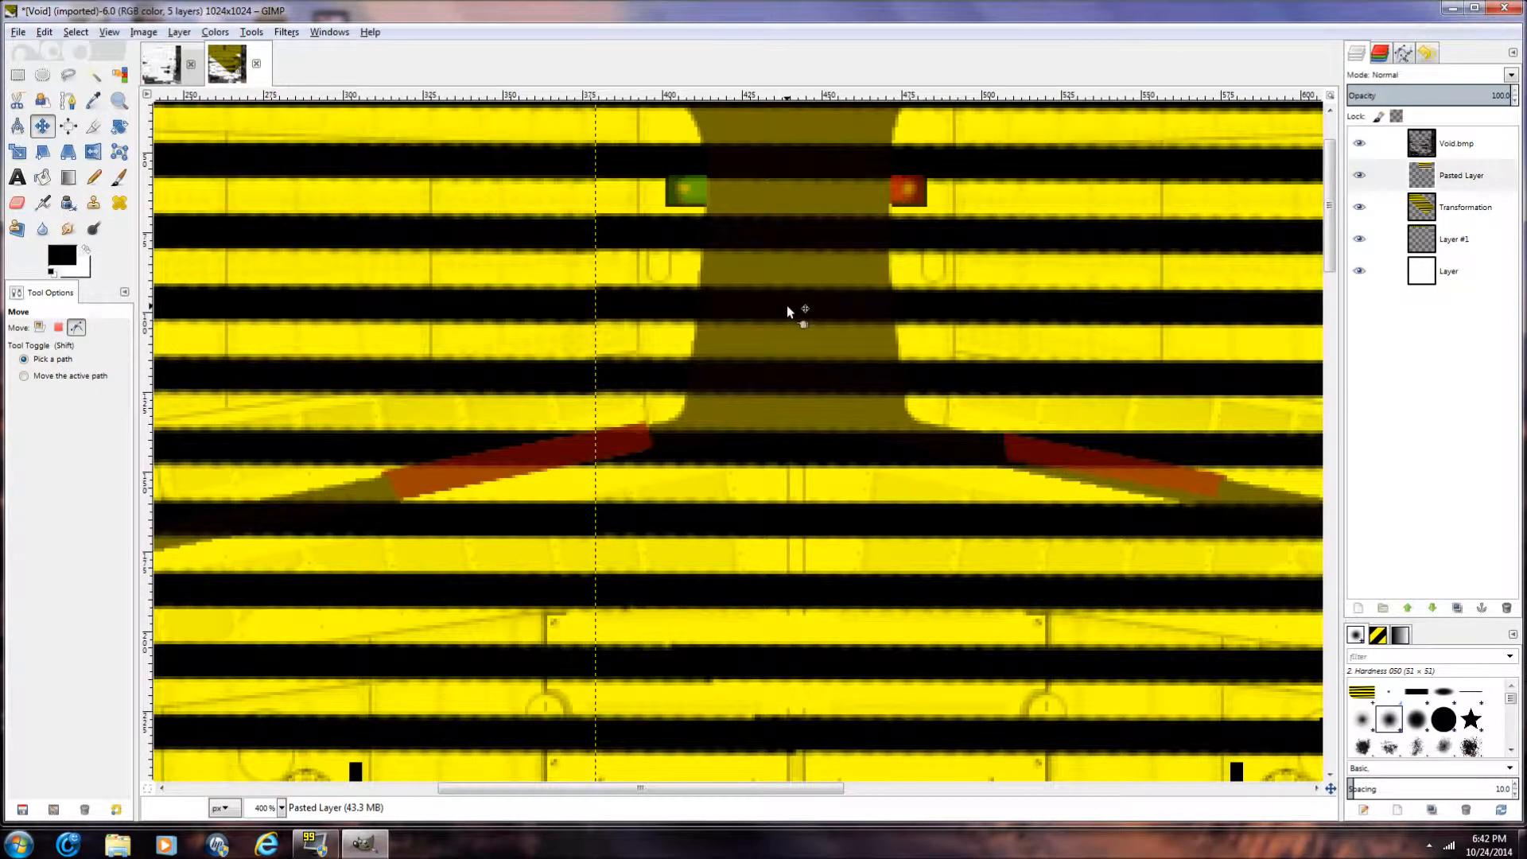
key("Down")
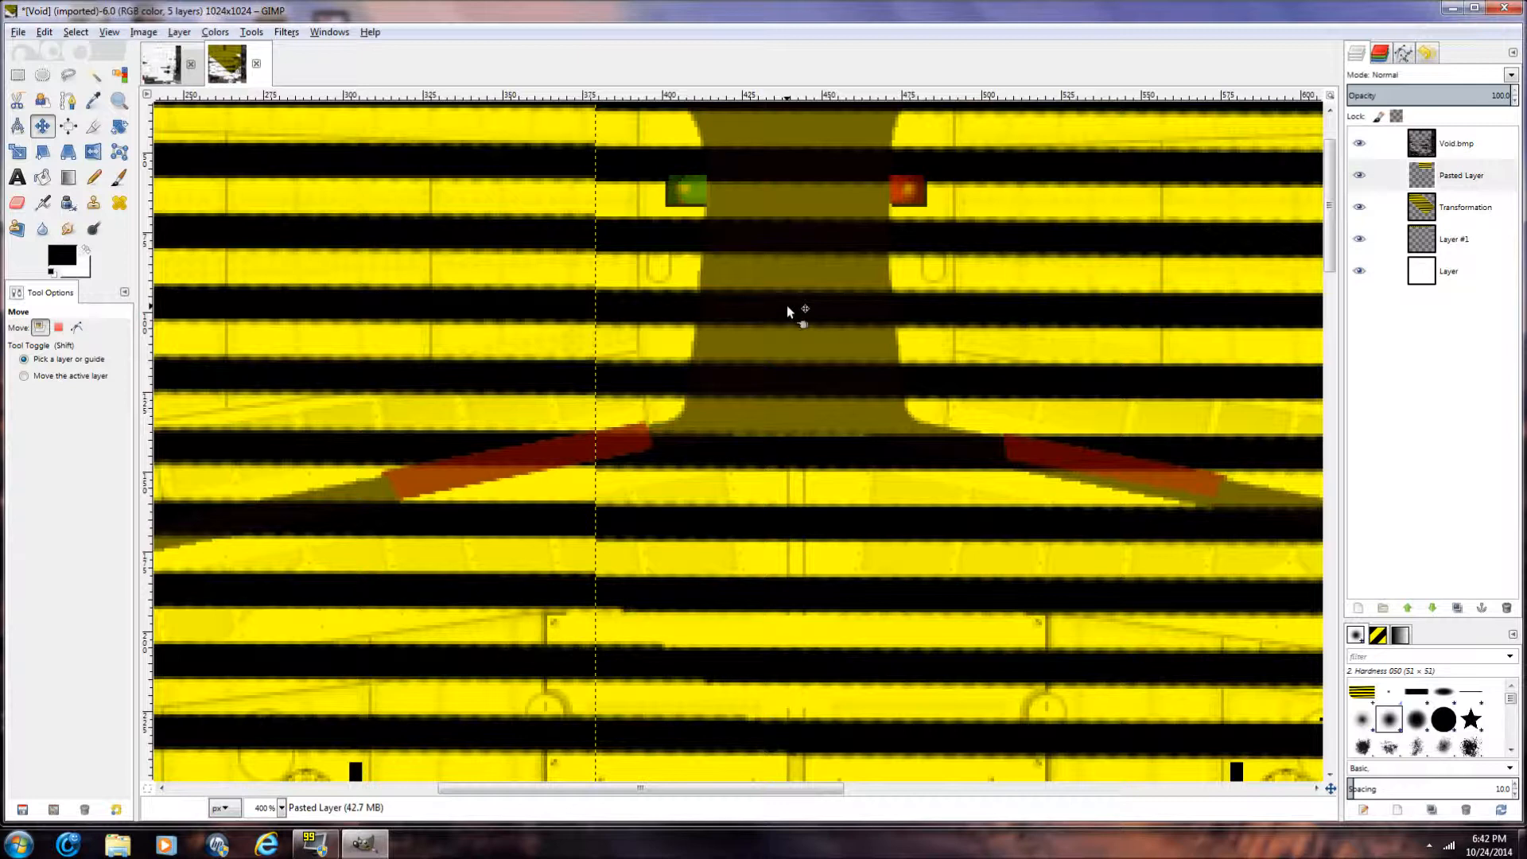
key("Up")
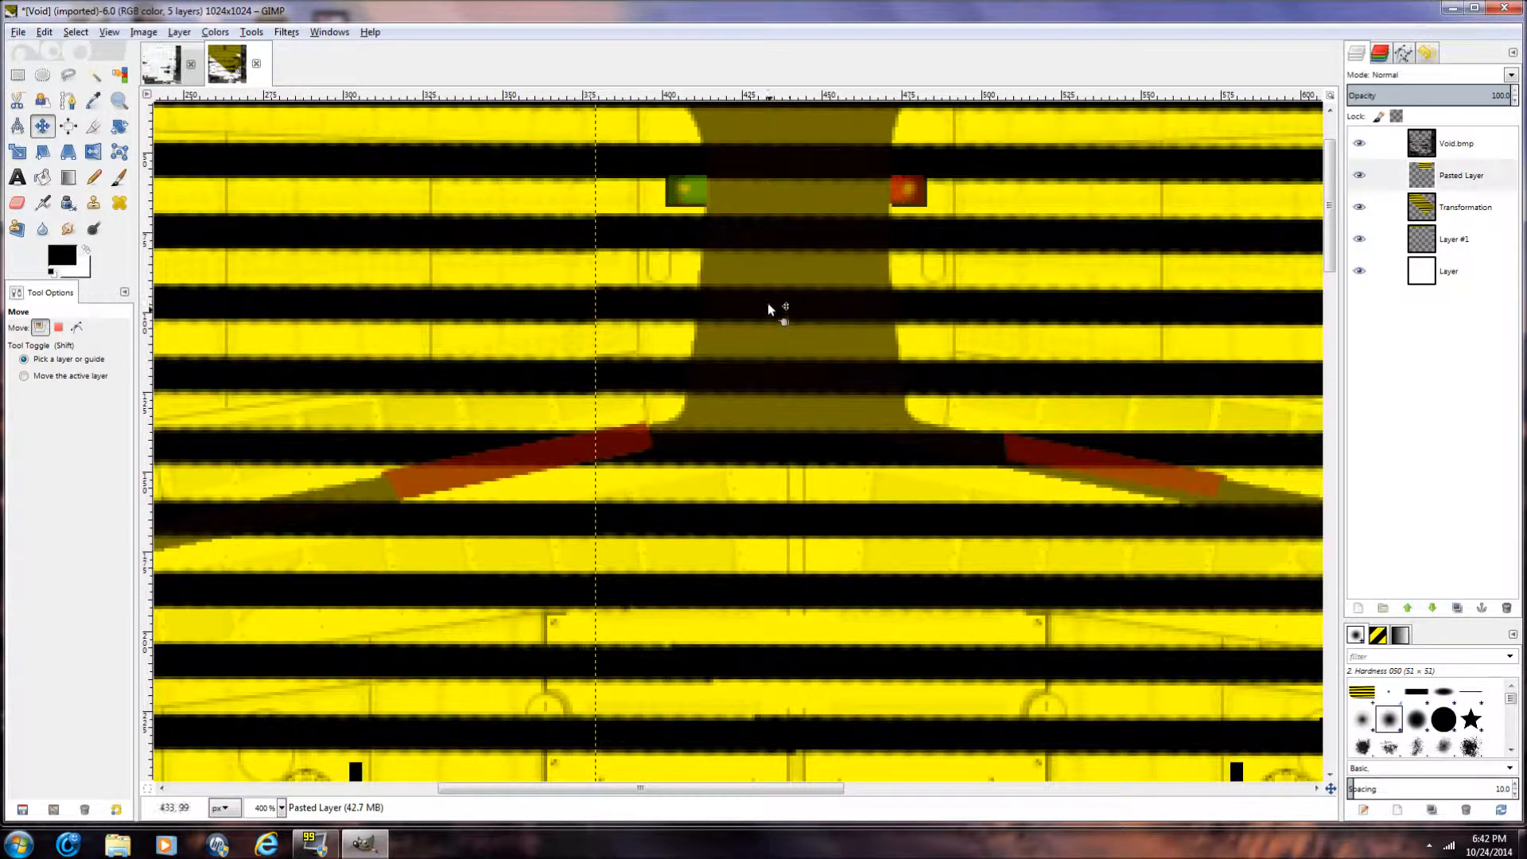
scroll(769, 314, "down", 3)
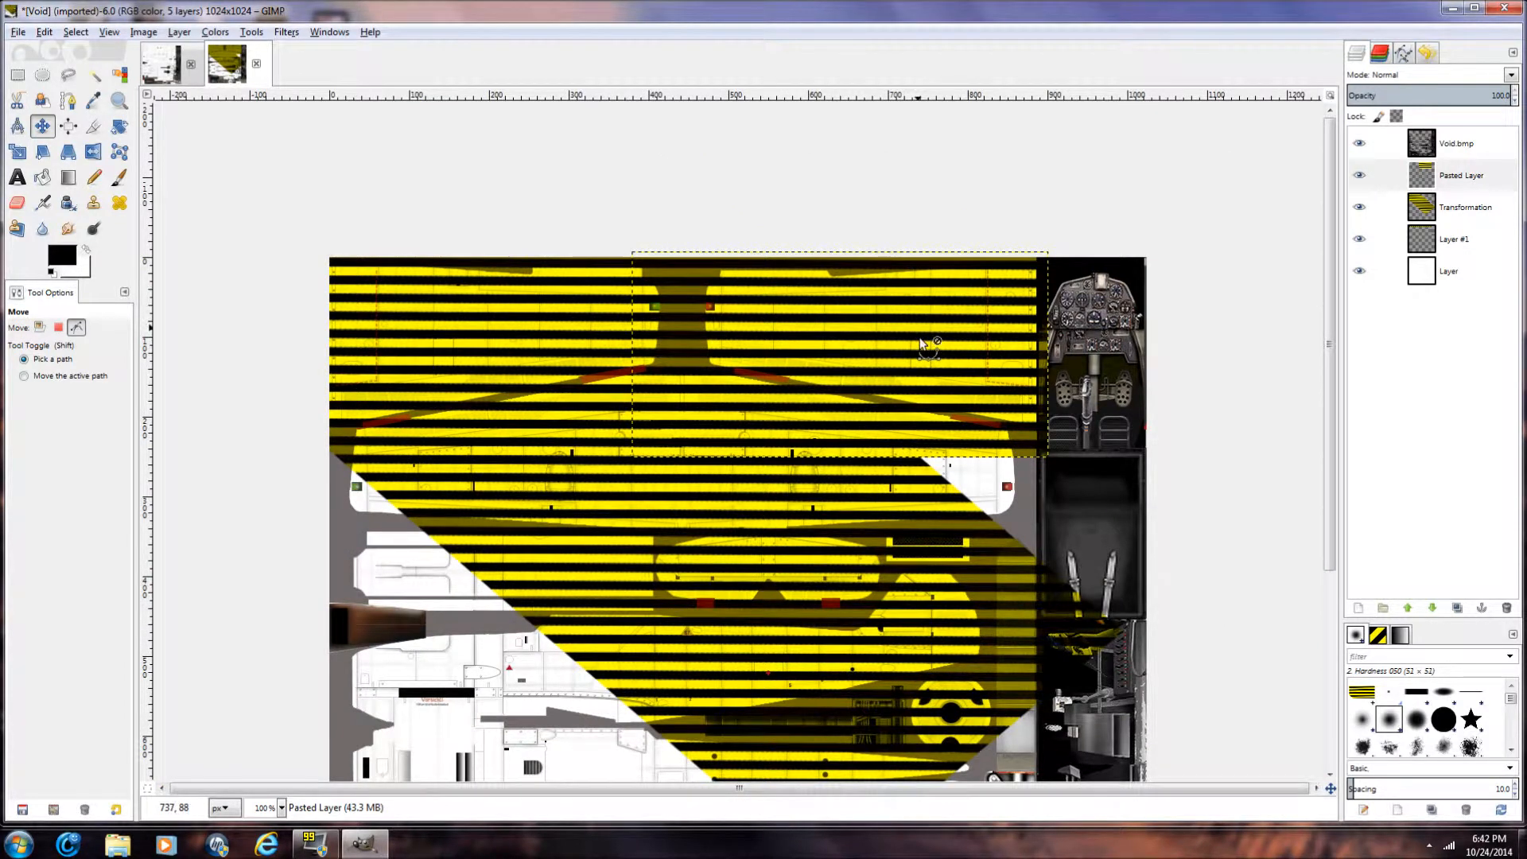
Step: Shift the pasted stripe layer about 73 px to the right, past the right wing panel and over the cockpit instruments
key("Right")
key("Right")
key("Right")
key("Right")
key("Right")
key("Right")
key("Right")
key("Right")
key("Right")
key("Right")
key("Right")
key("Right")
key("Right")
key("Right")
key("Right")
key("Right")
key("Right")
key("Right")
key("Right")
key("Right")
key("Right")
key("Right")
key("Right")
key("Right")
key("Right")
key("Right")
key("Right")
key("Right")
key("Right")
key("Right")
key("Right")
key("Right")
key("Right")
key("Right")
key("Right")
key("Right")
key("Right")
key("Right")
key("Right")
key("Right")
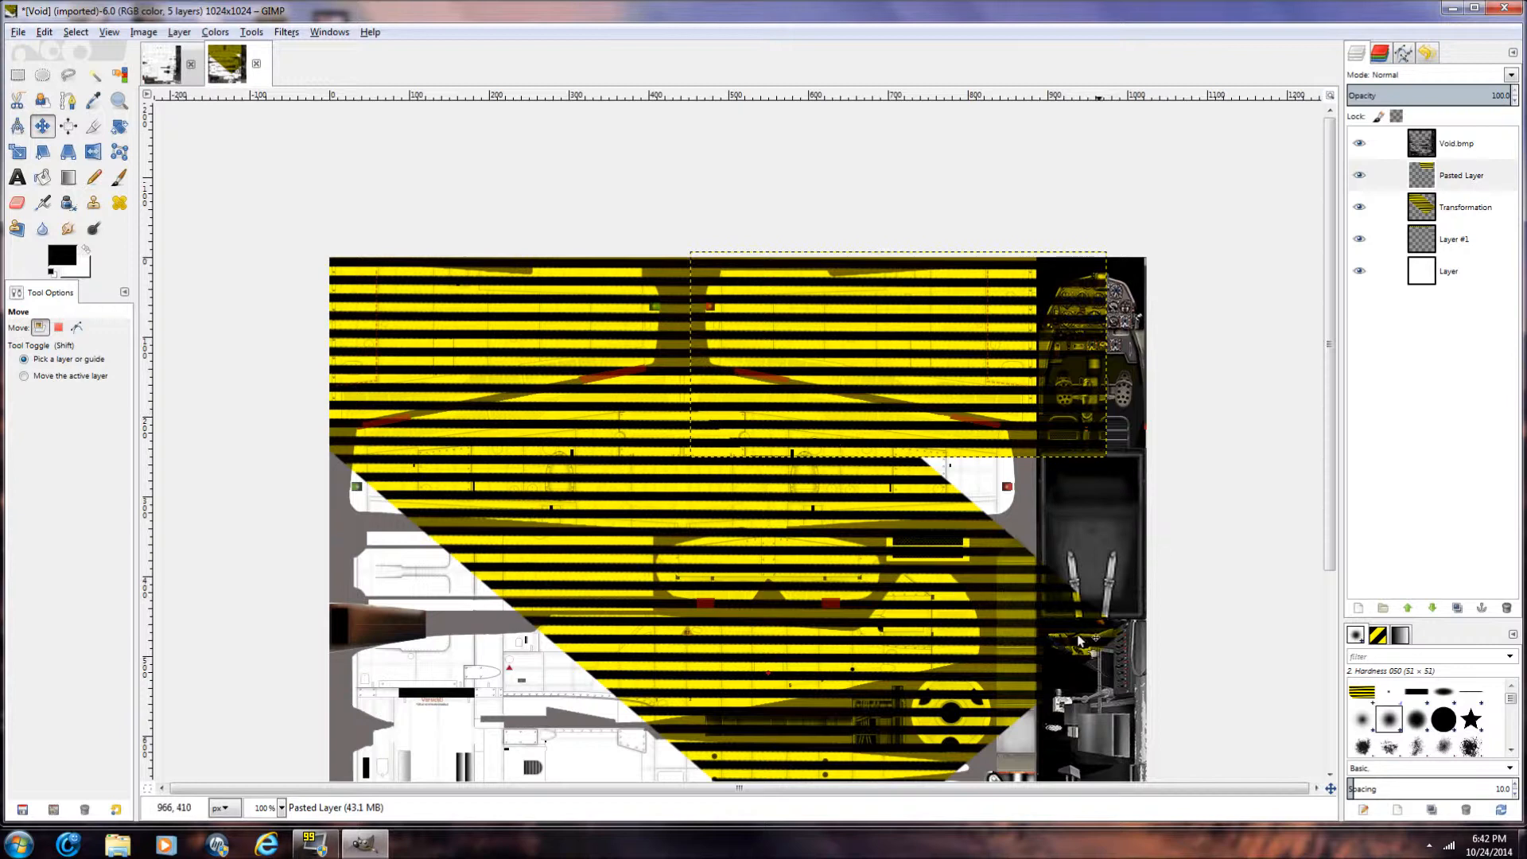
Step: Outline the upper right wing panel with a closed Free Select polygon while the pasted stripe layer is active
left_click(69, 76)
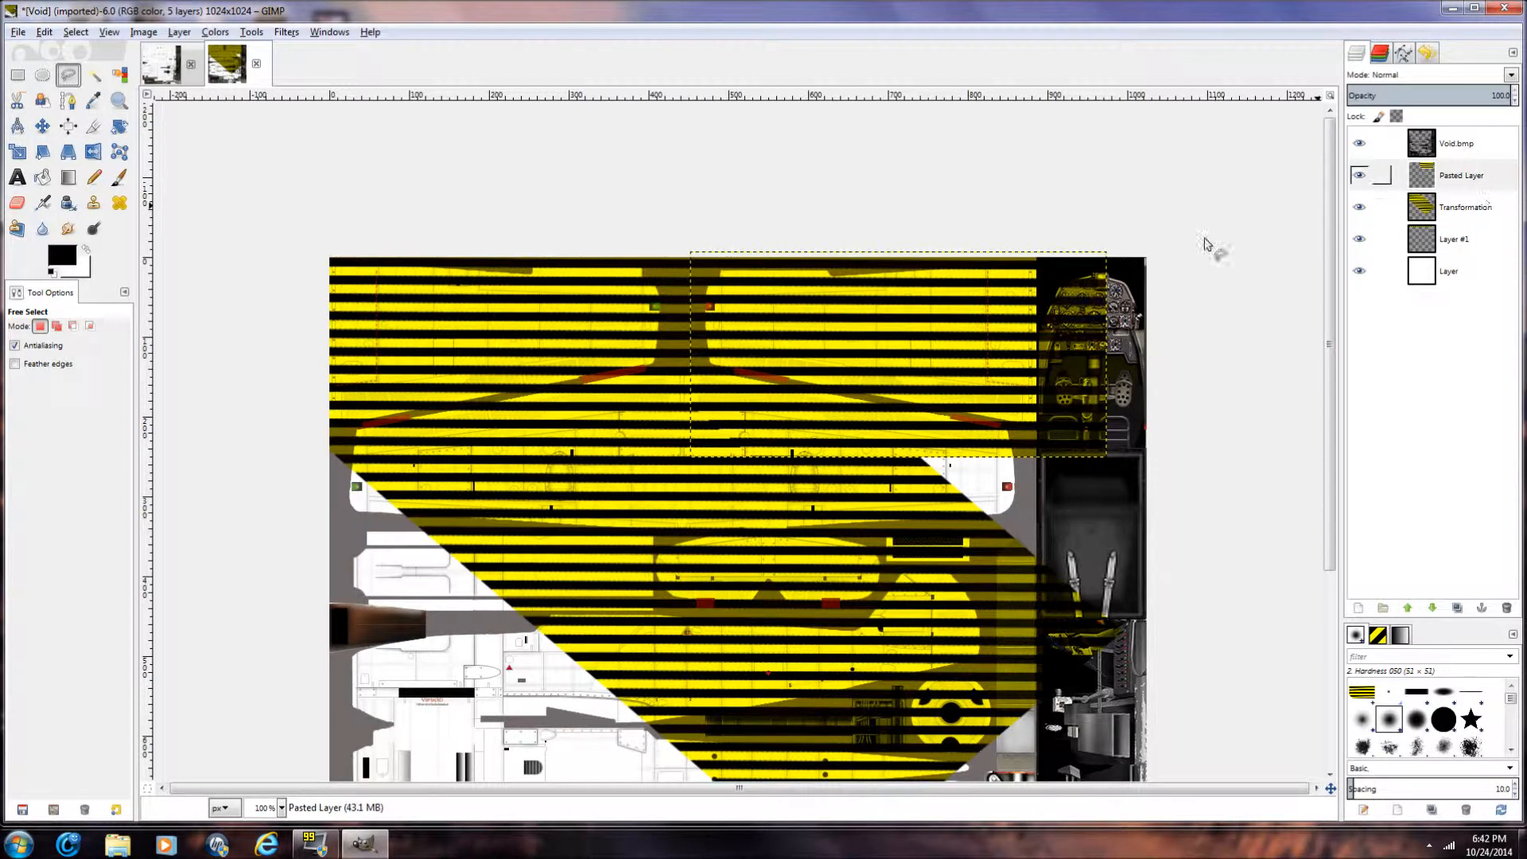
left_click(1384, 175)
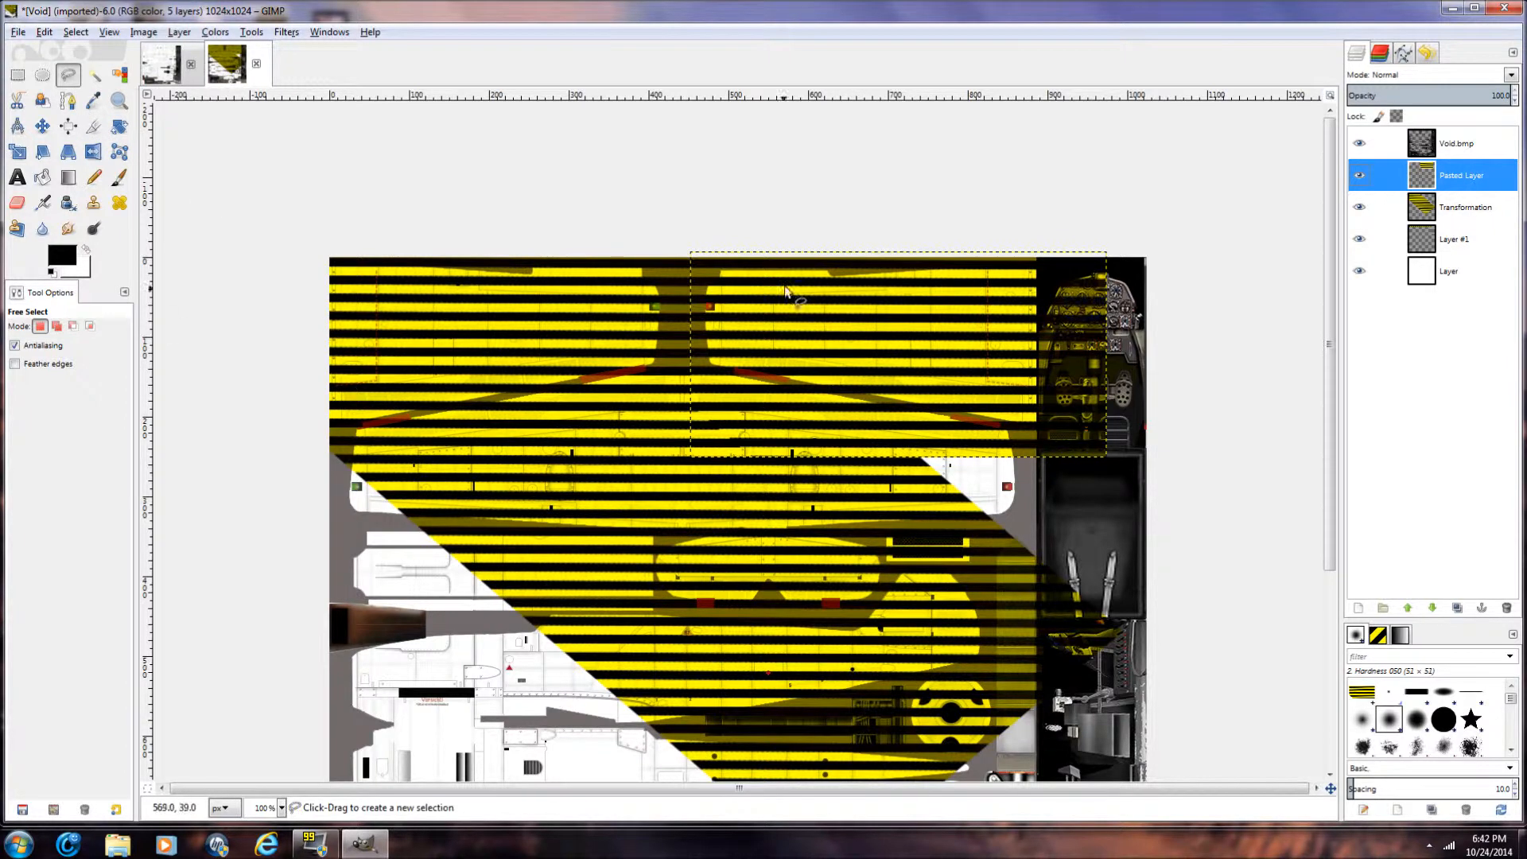
left_click(747, 236)
left_click(698, 294)
left_click(700, 356)
left_click(712, 367)
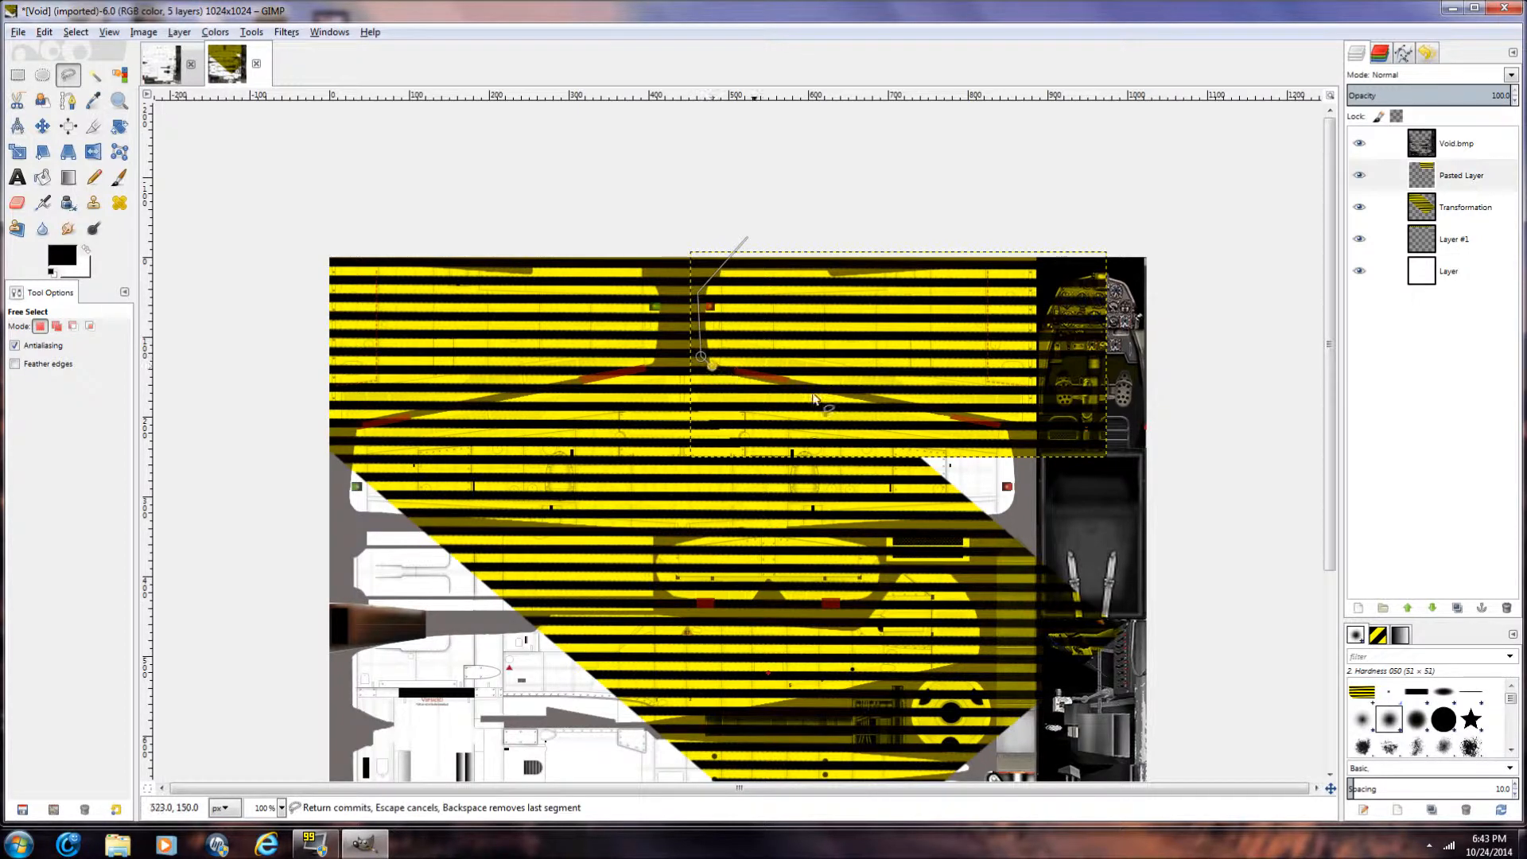
left_click(1037, 431)
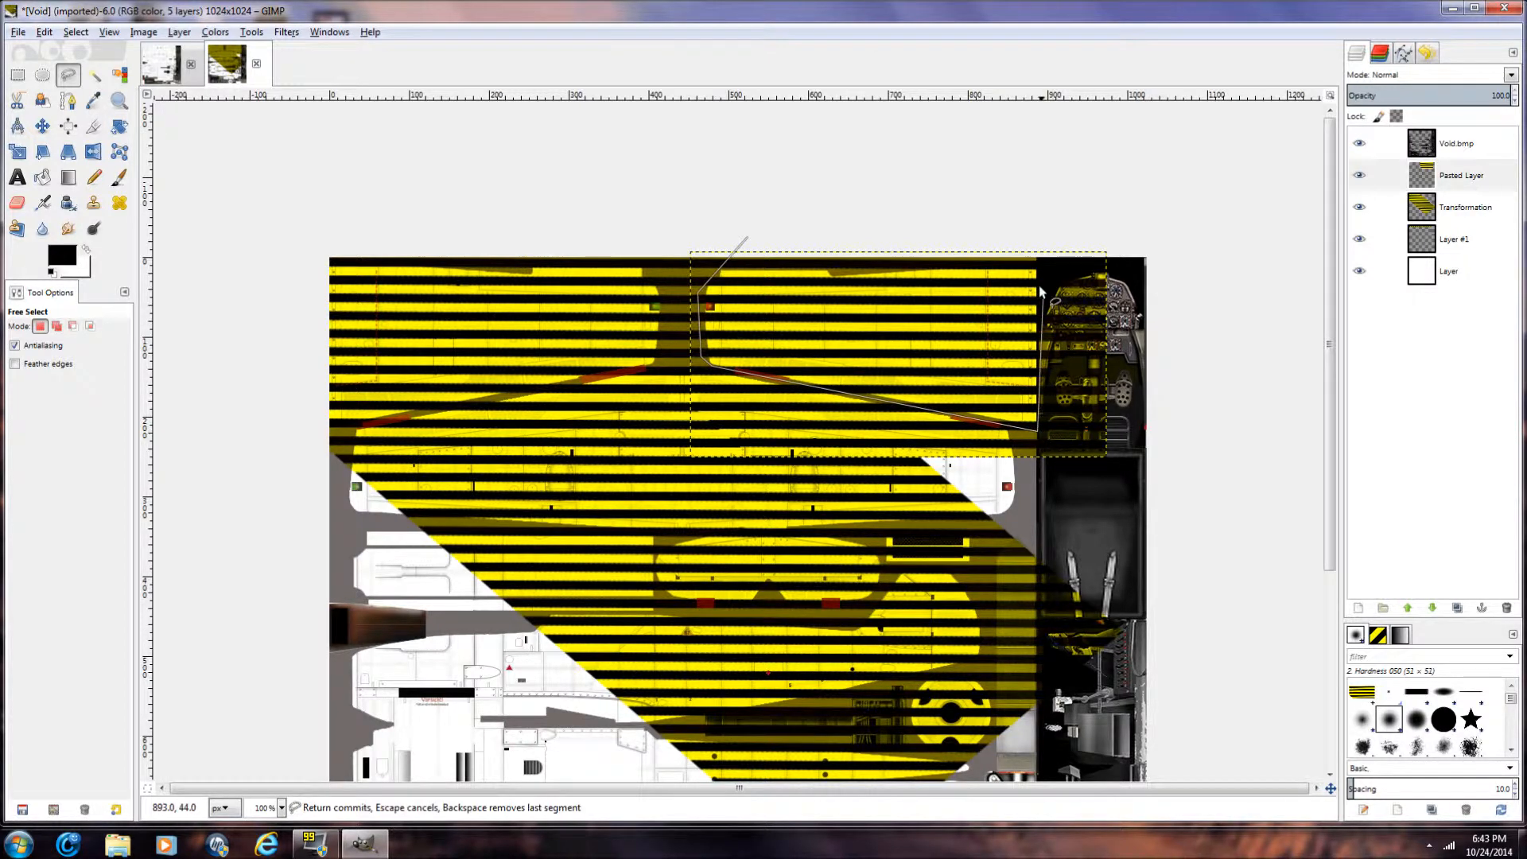
left_click(1038, 245)
left_click(745, 238)
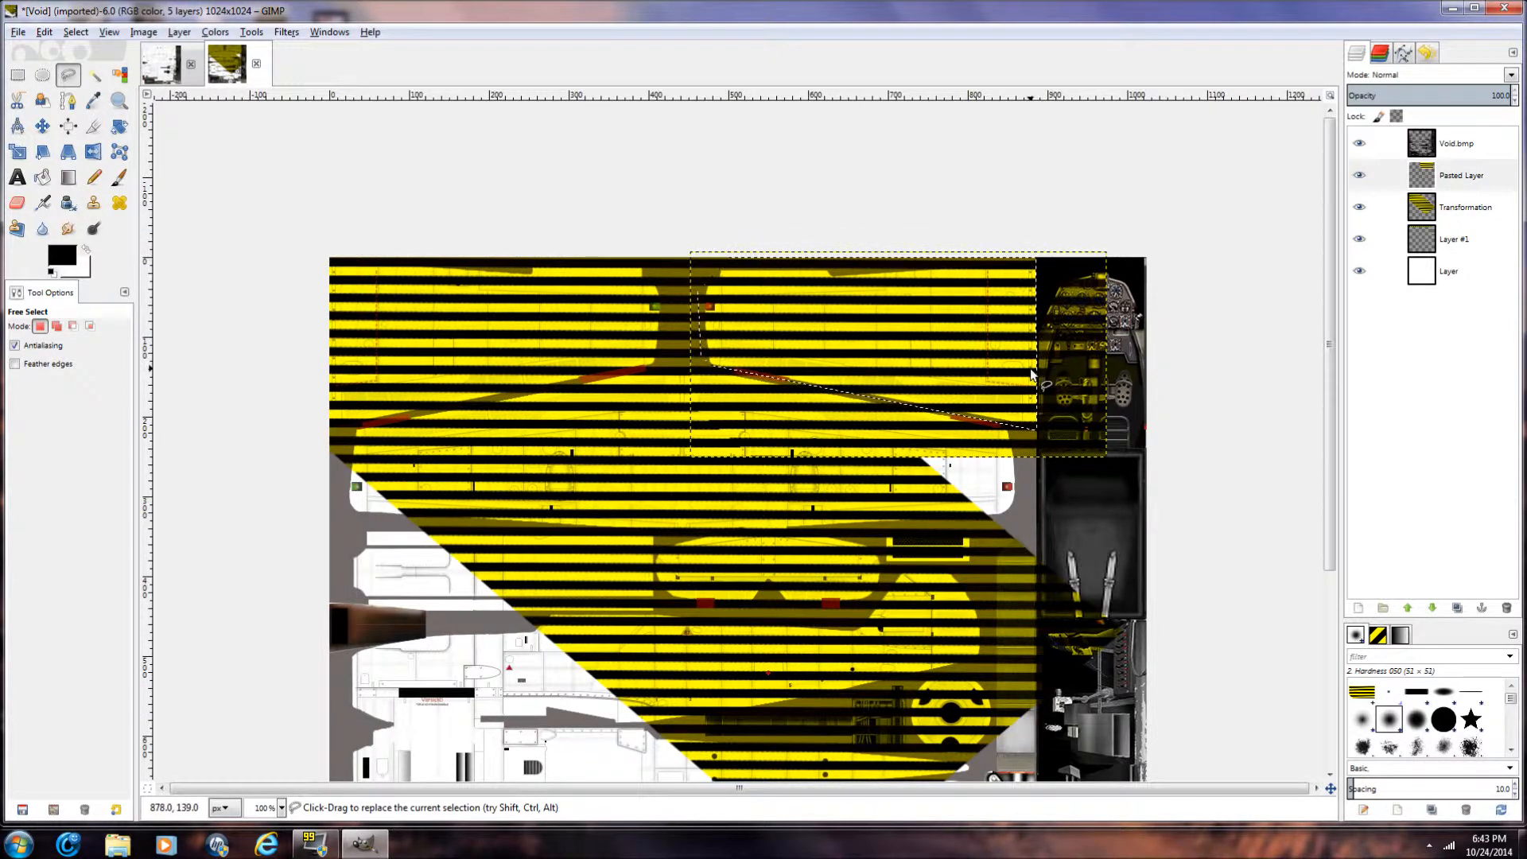
Step: Undo a trial clear inside the wing outline, then invert the selection and clear the pasted layer's stripes outside the panel
key("Delete")
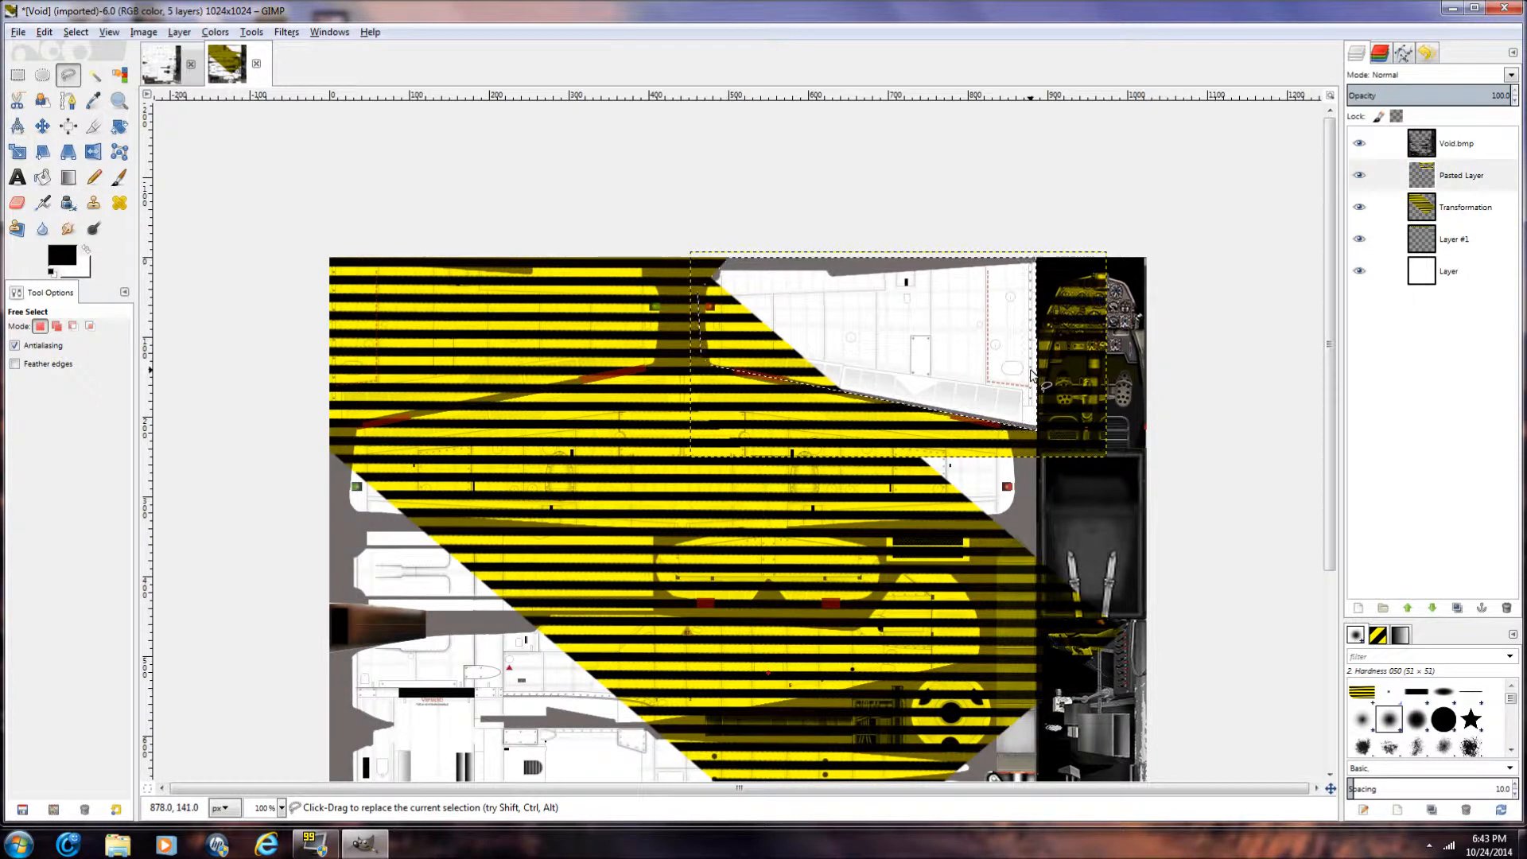
key("ctrl+z")
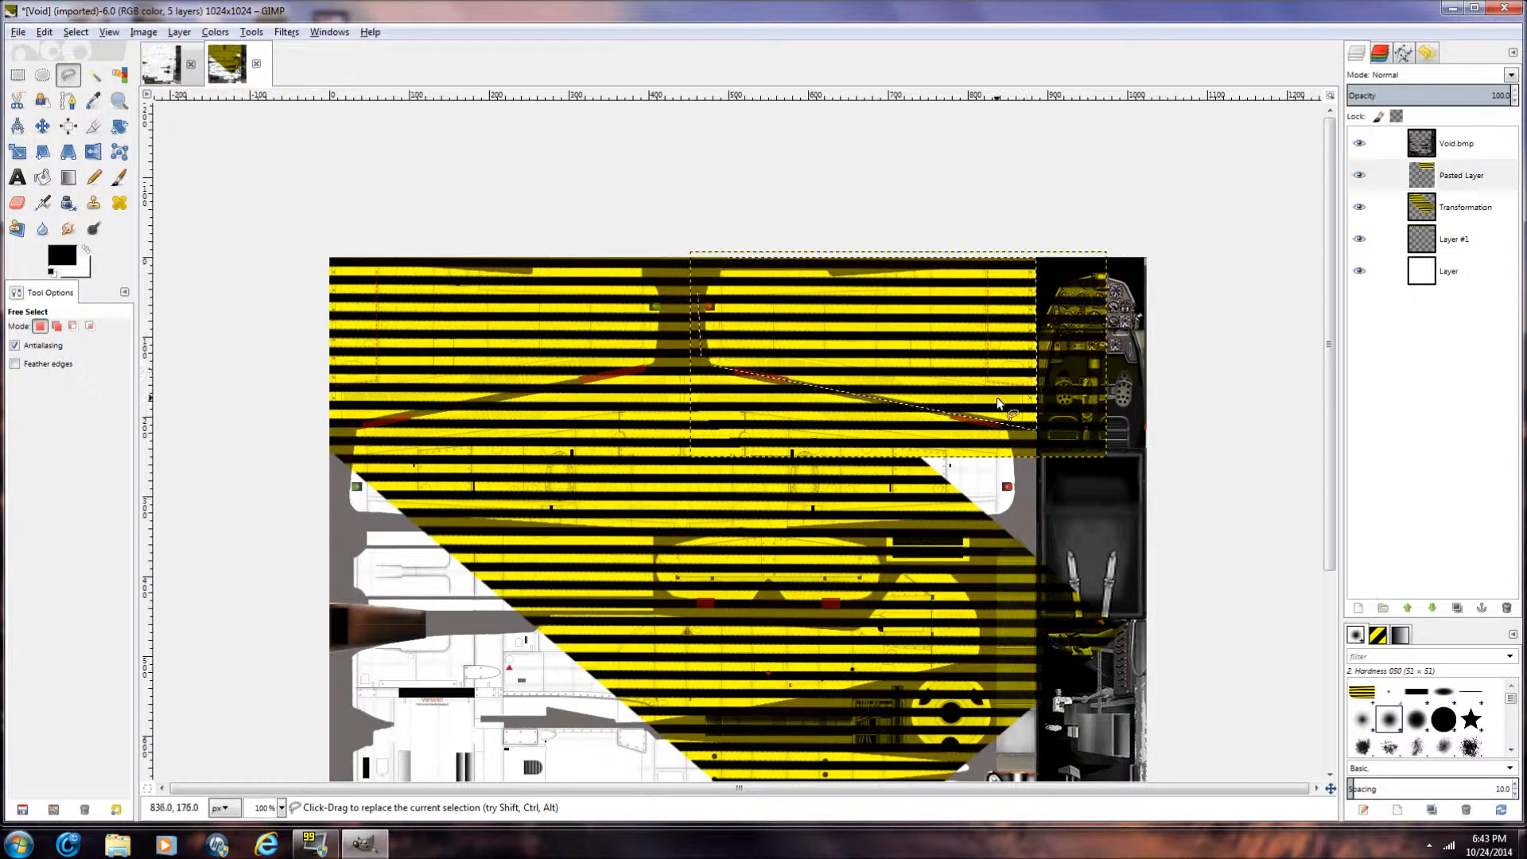
left_click(77, 33)
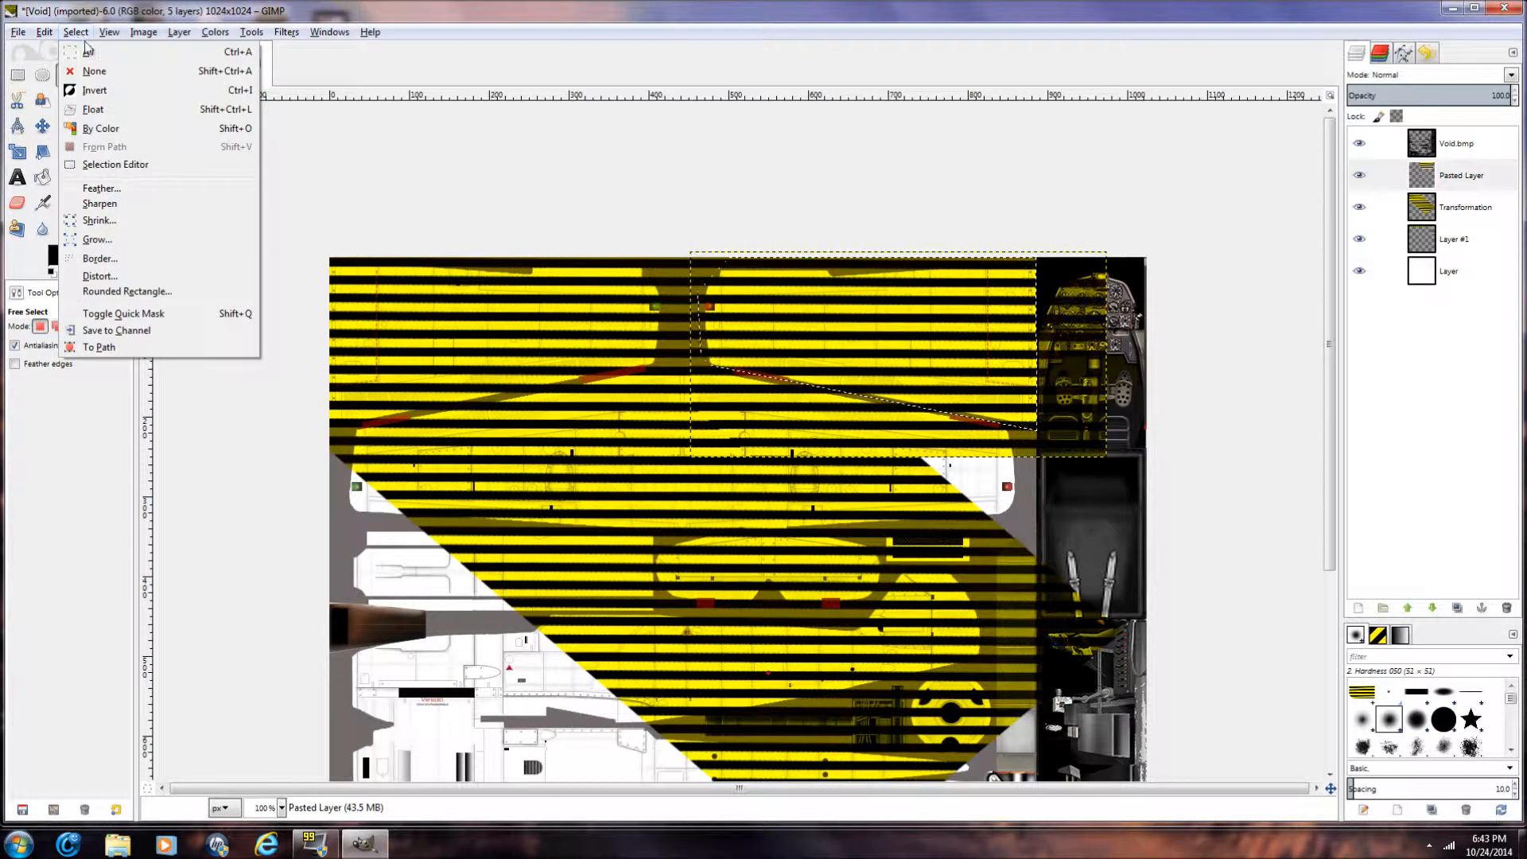
left_click(93, 91)
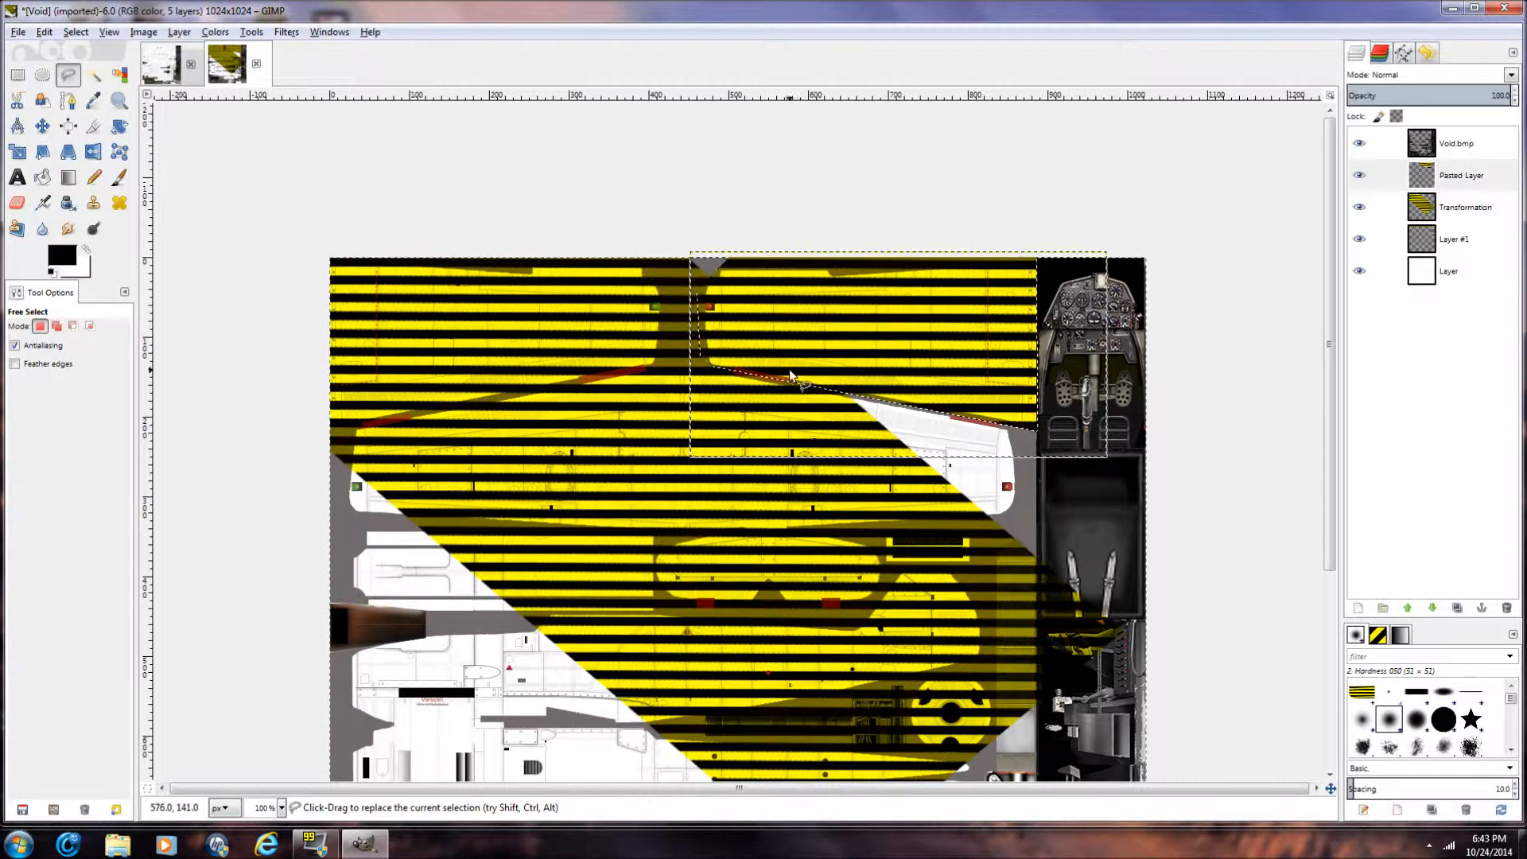
Step: Make the Transformation layer active, try clearing it with the current inverted selection, and undo the clearing
left_click(1468, 208)
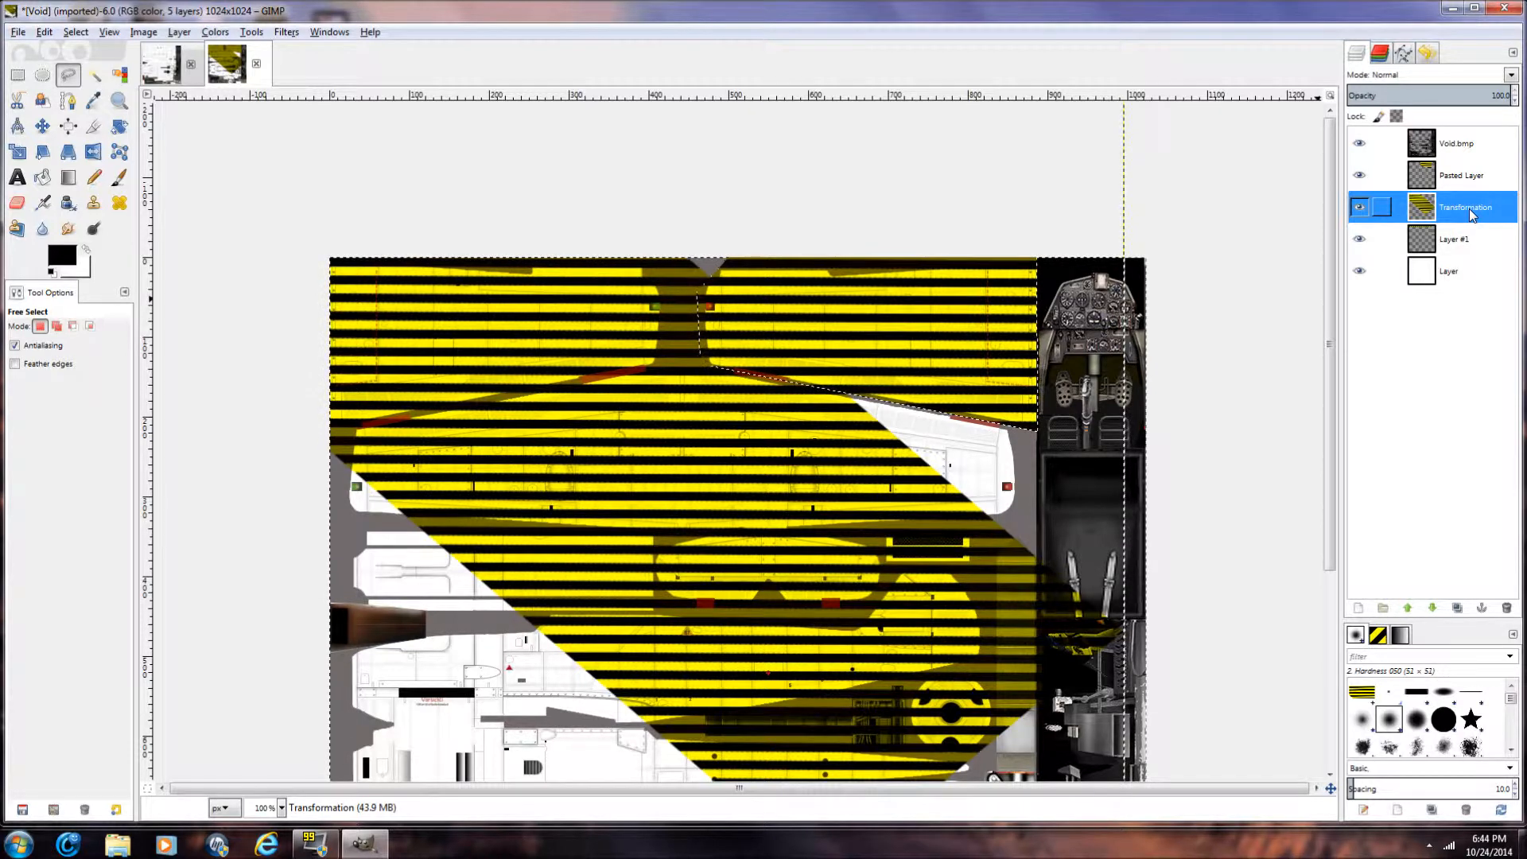
key("Delete")
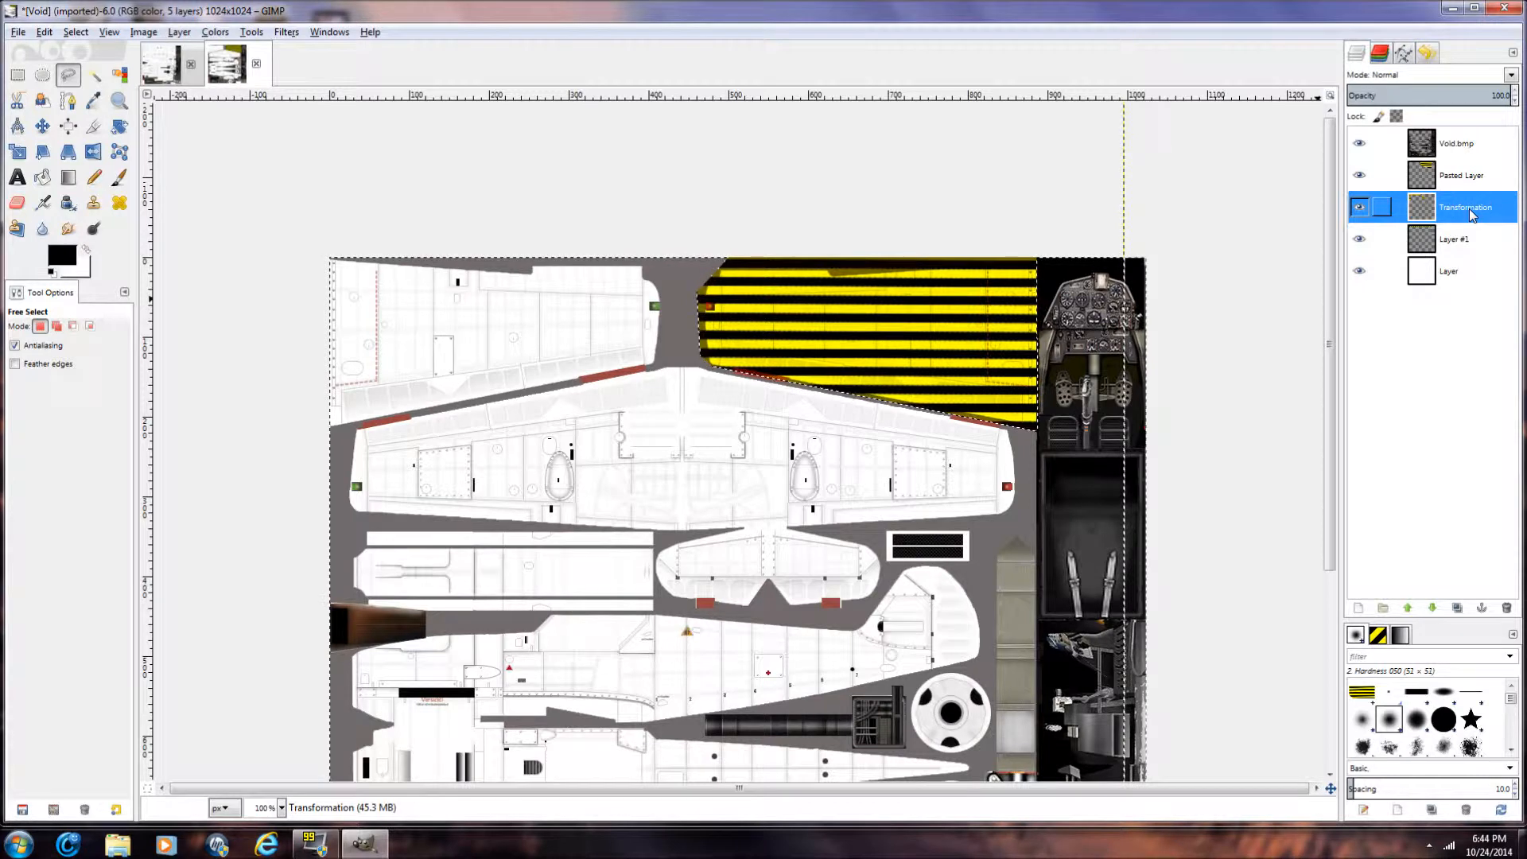
key("ctrl+z")
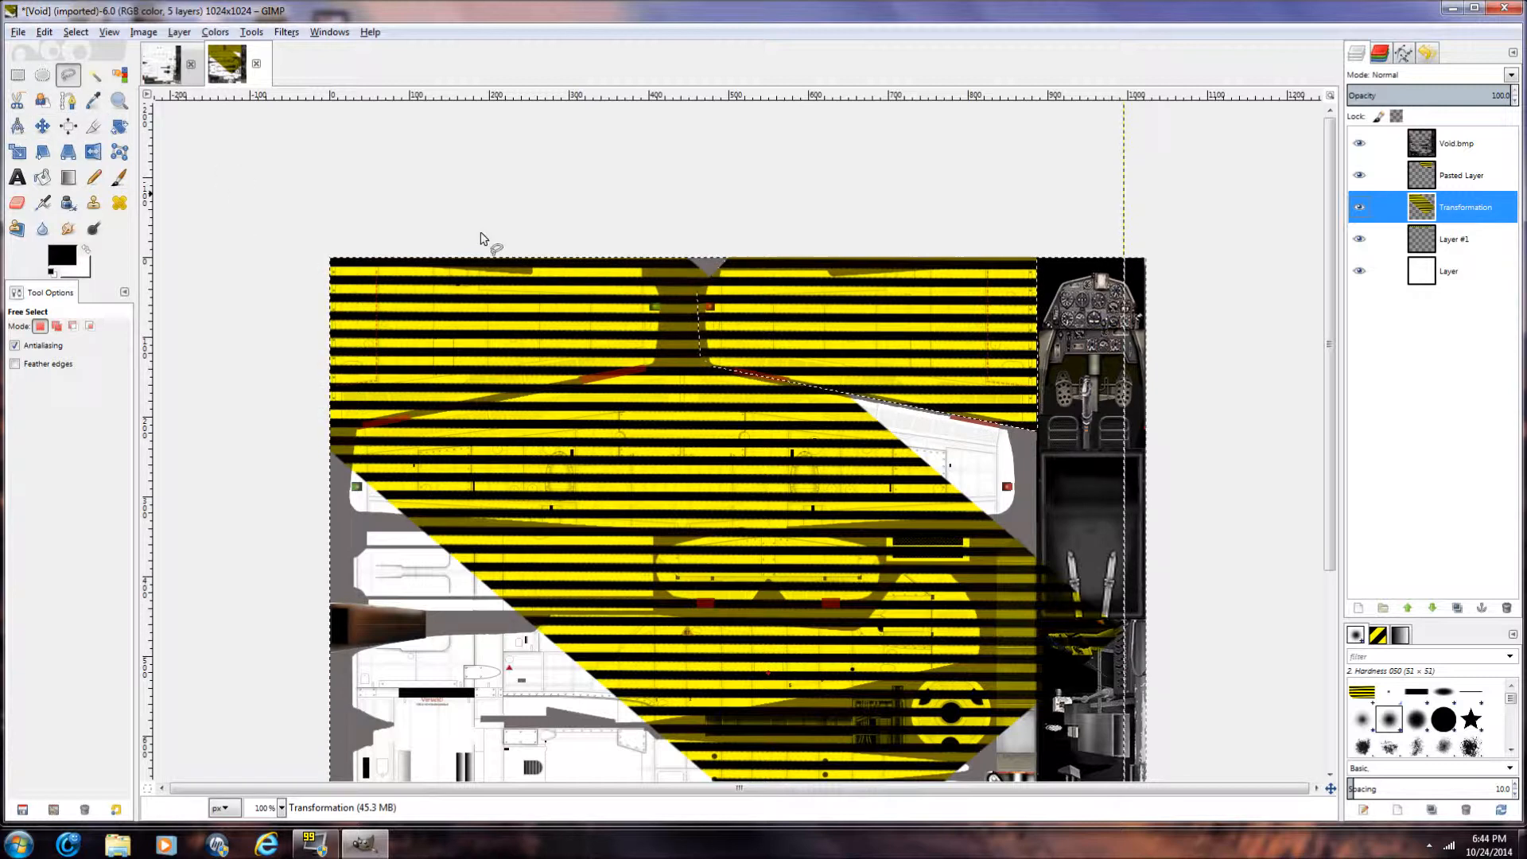
Step: Outline the upper left wing panel on the Transformation layer with a closed Free Select polygon
left_click(655, 247)
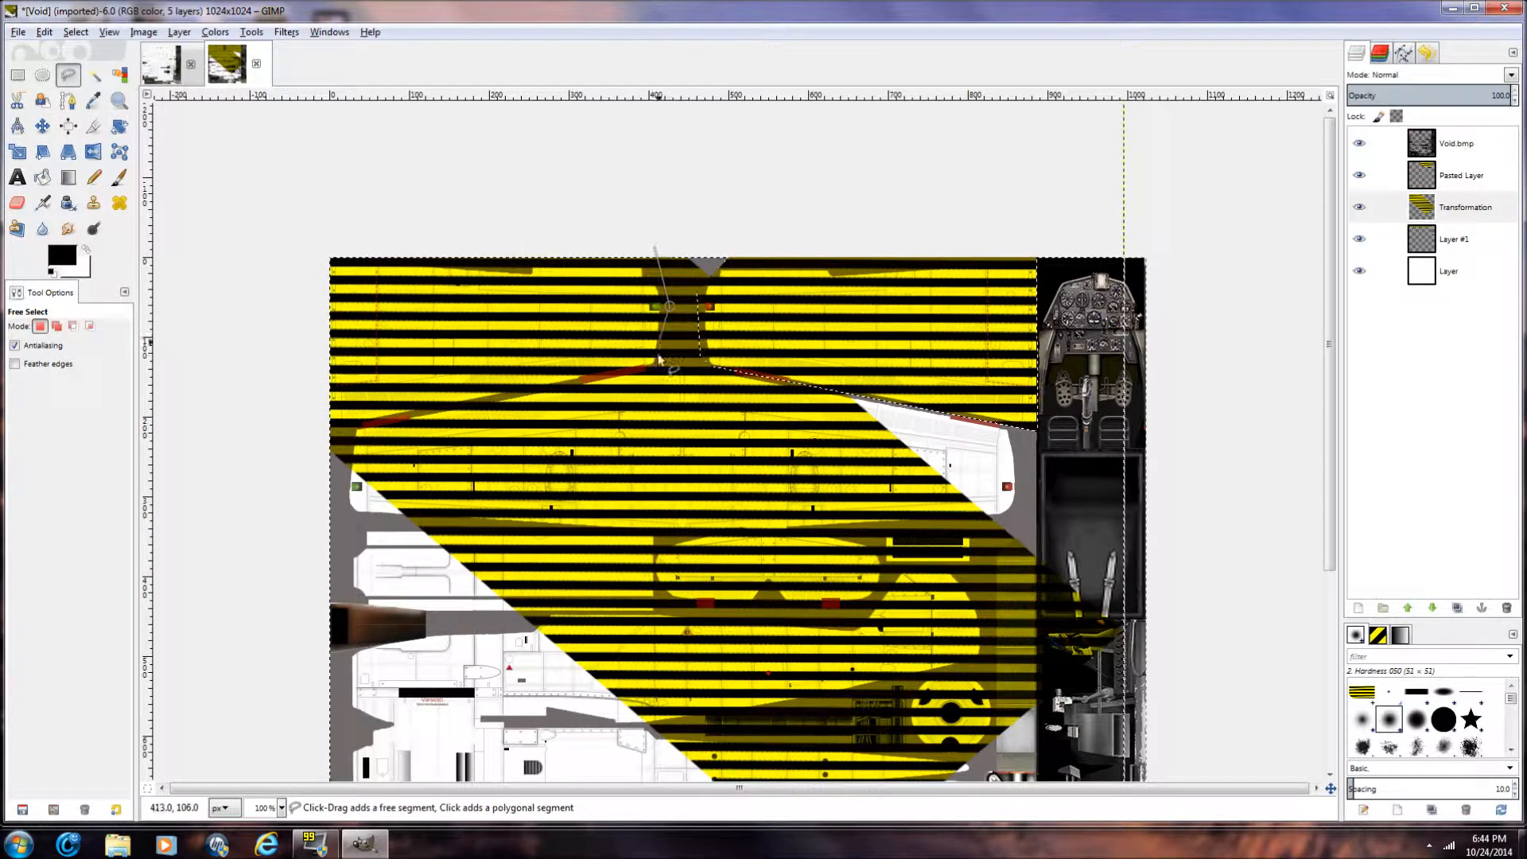
left_click(660, 369)
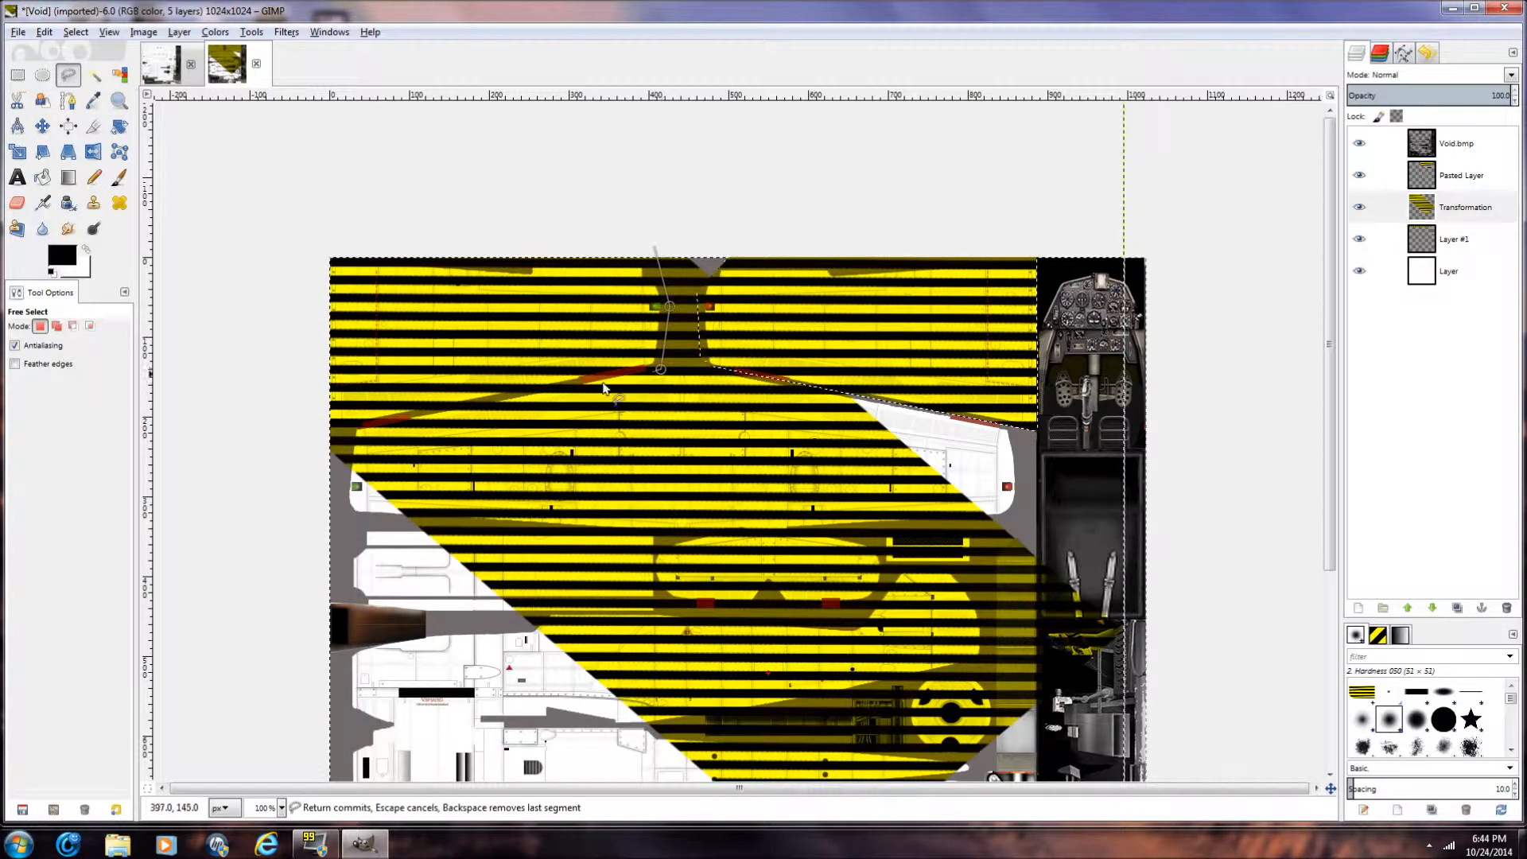
left_click(312, 434)
left_click(305, 224)
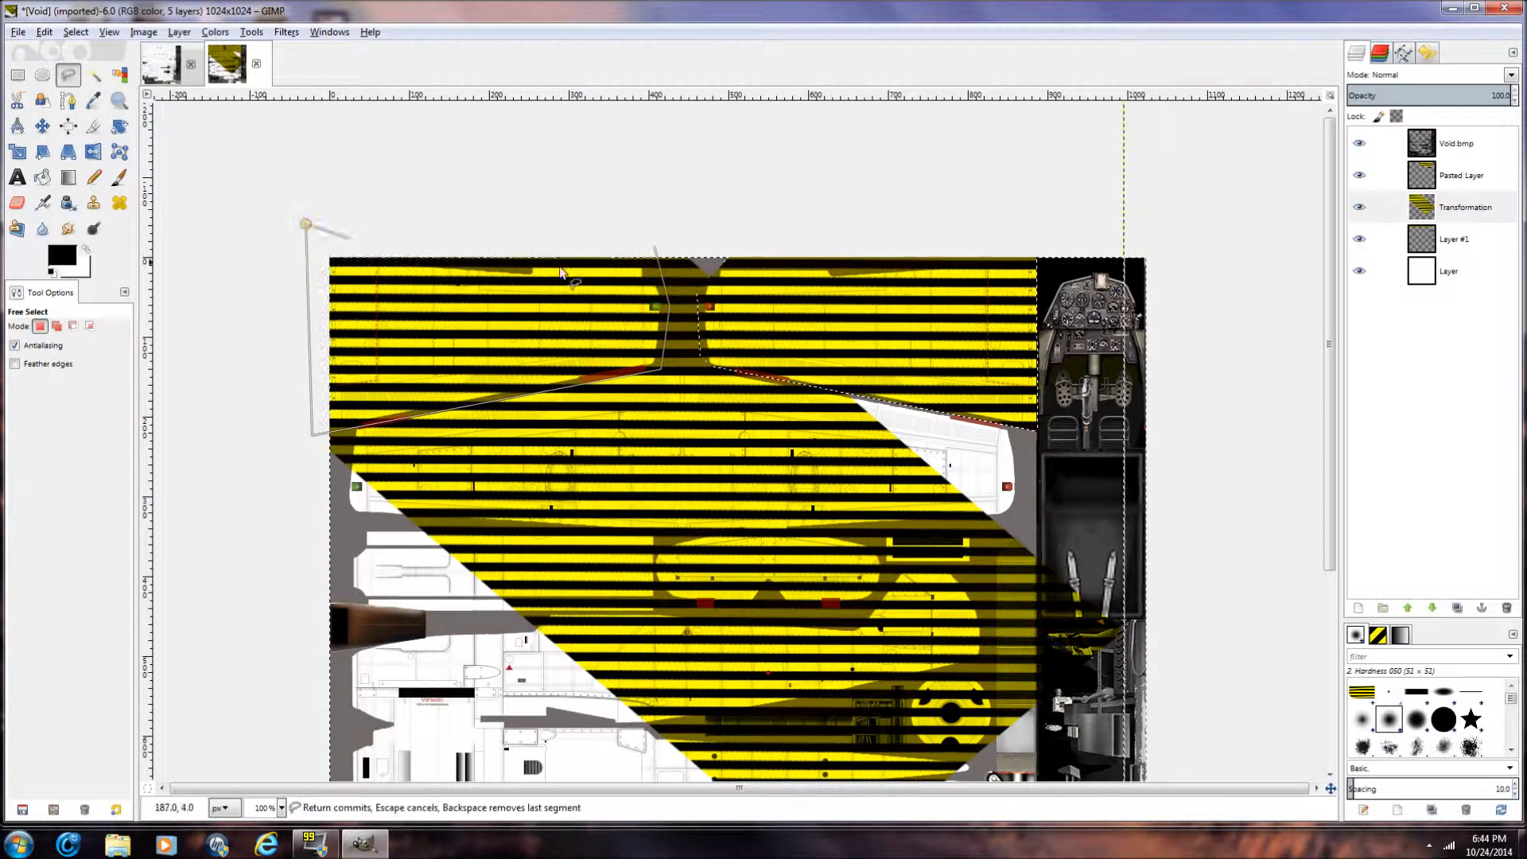
left_click(655, 246)
key("Return")
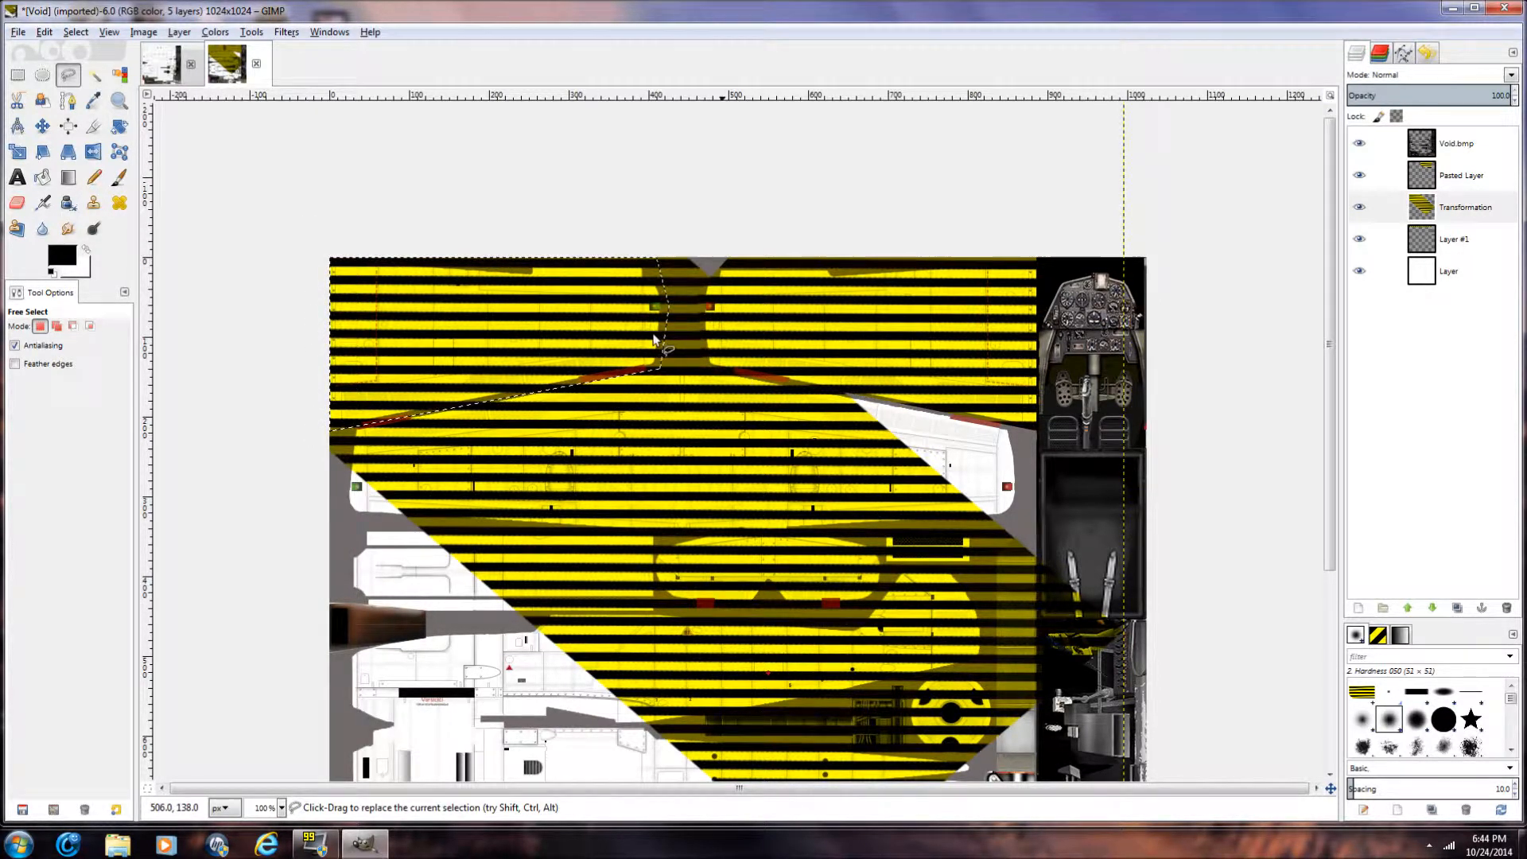
Step: Invert the left wing selection and clear the Transformation layer's stripes outside that panel
left_click(76, 31)
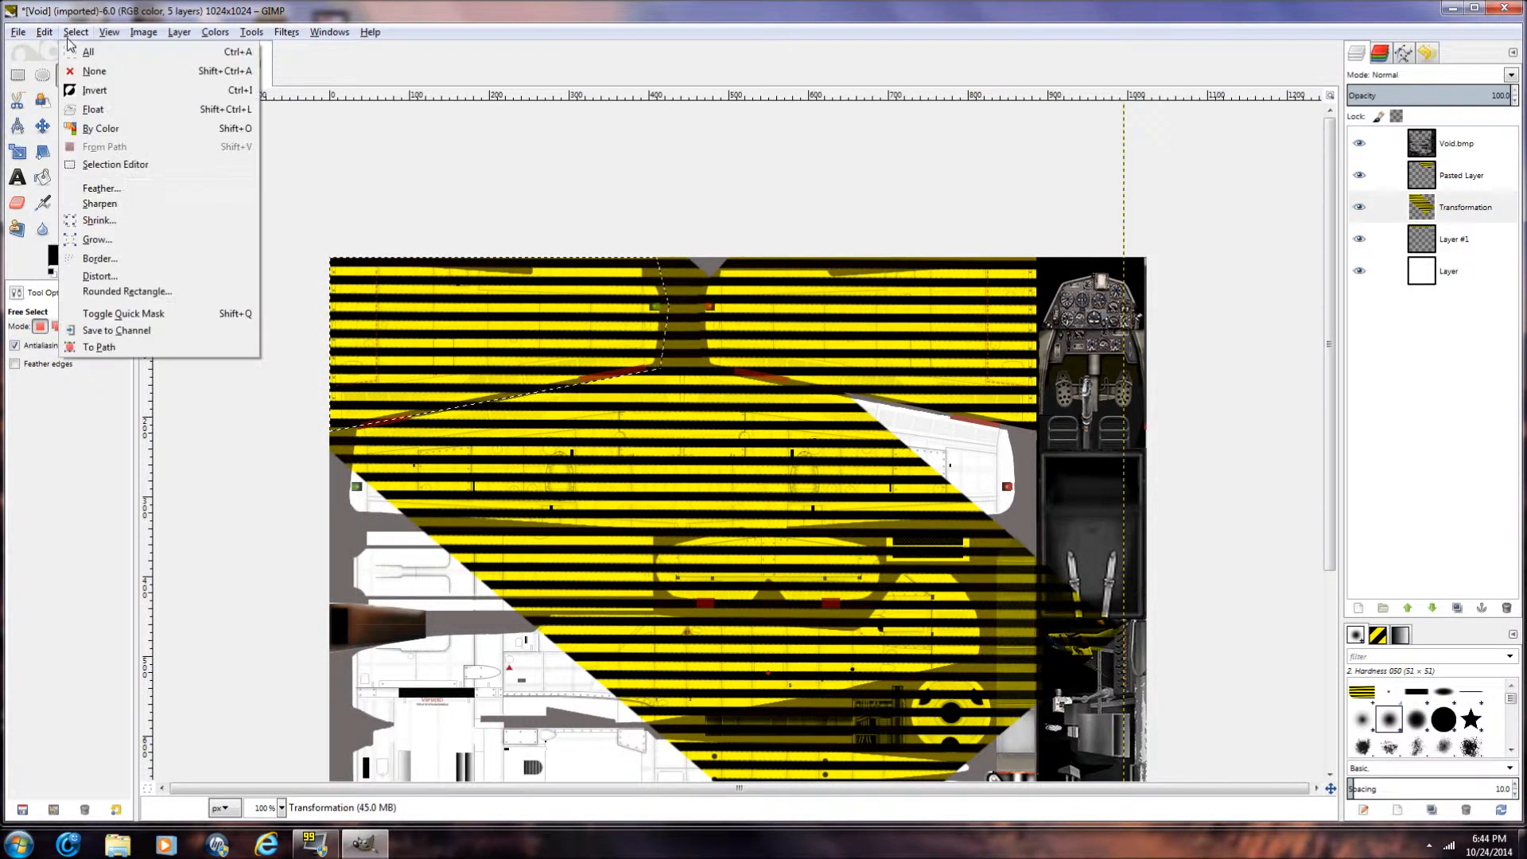
left_click(109, 92)
key("Delete")
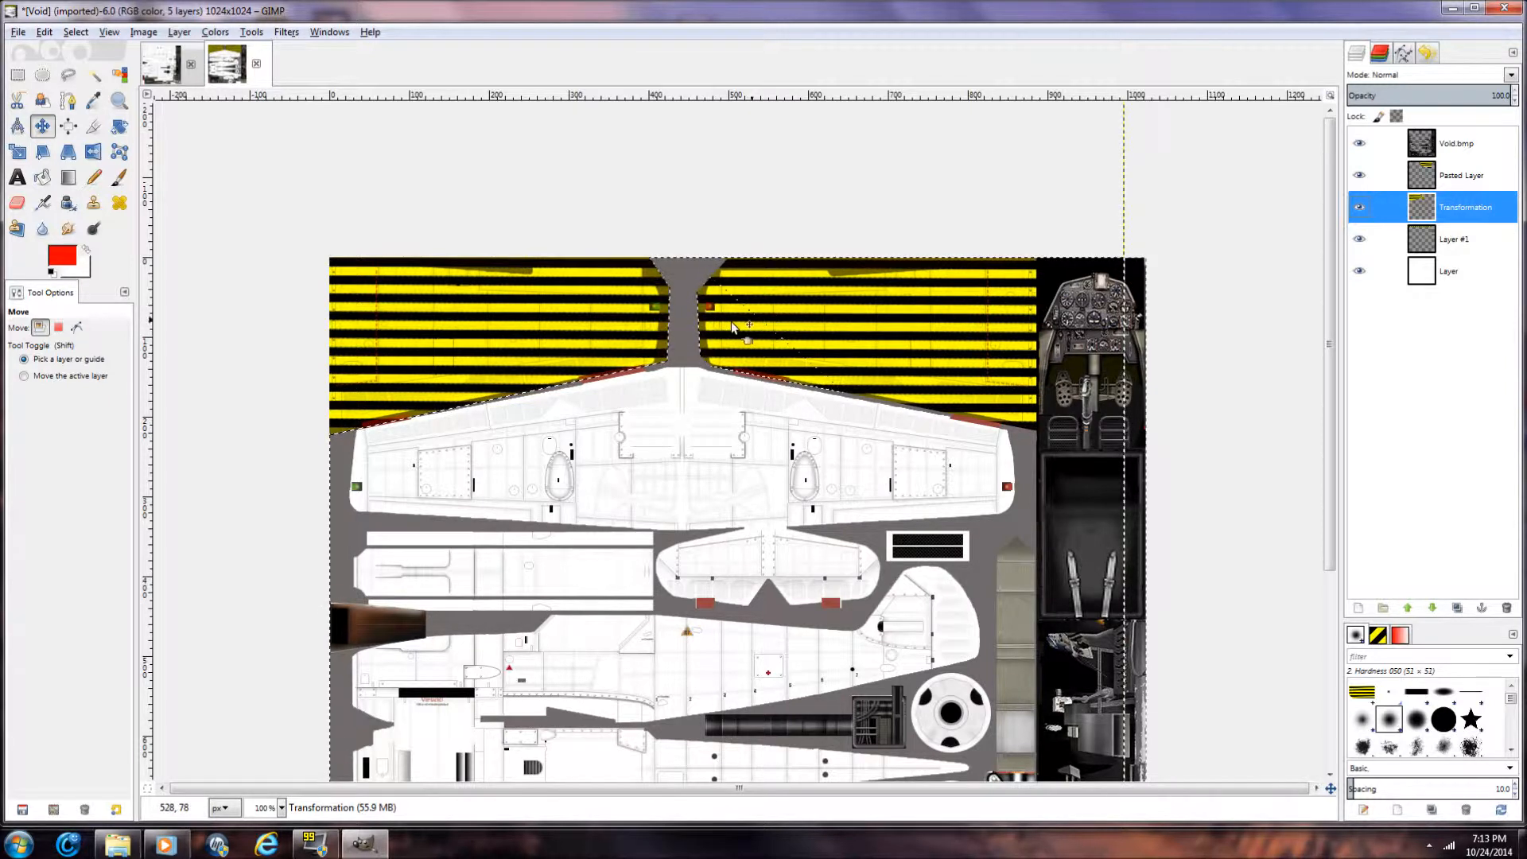
Step: Merge the pasted stripe layer down into the Transformation layer so both striped wing panels share one layer
left_click(1462, 175)
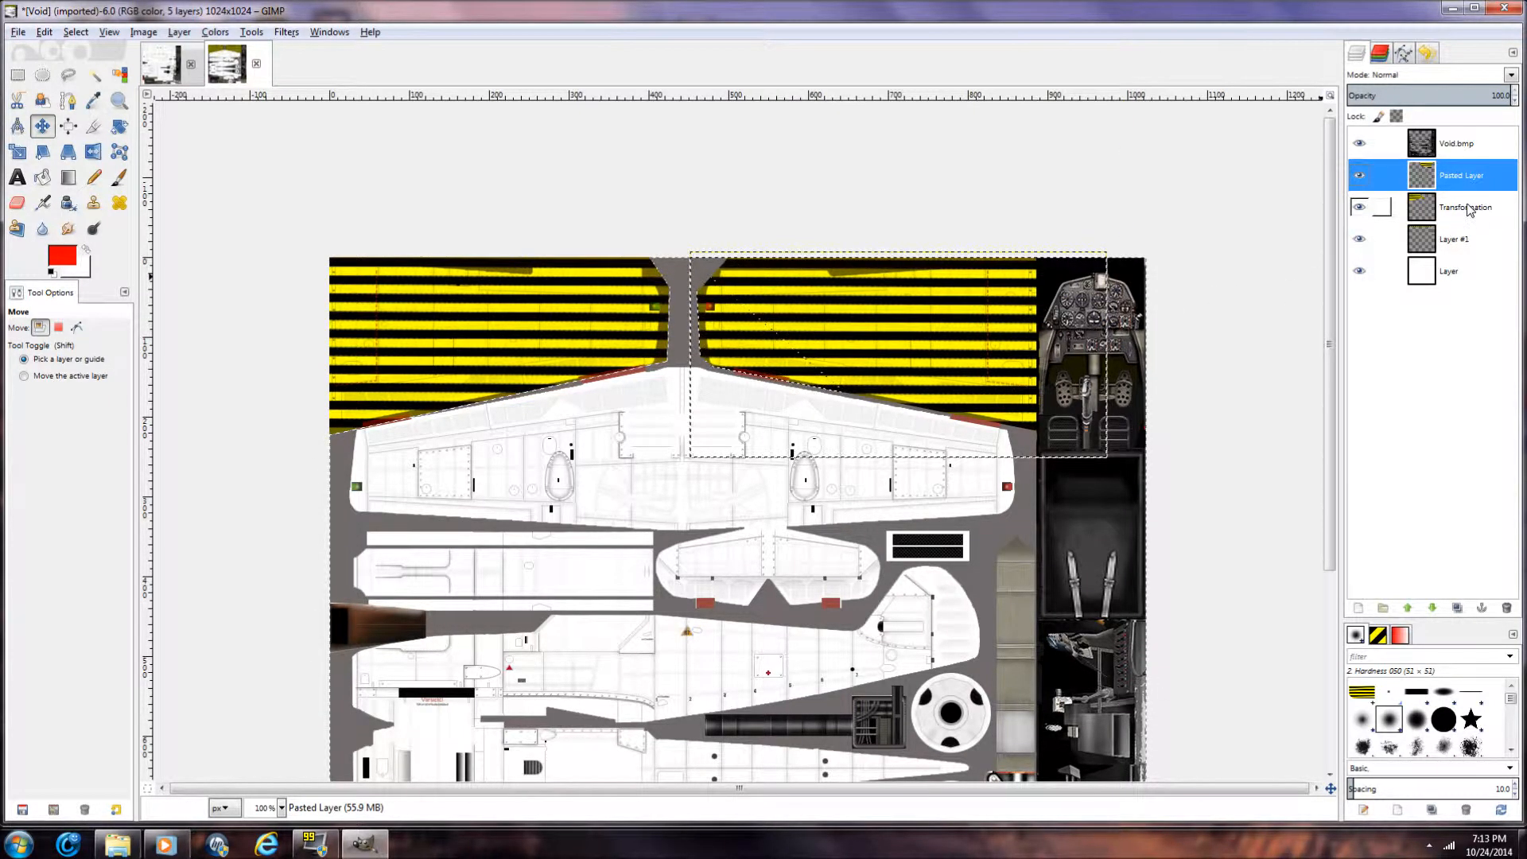
left_click(1470, 208)
left_click(1470, 178)
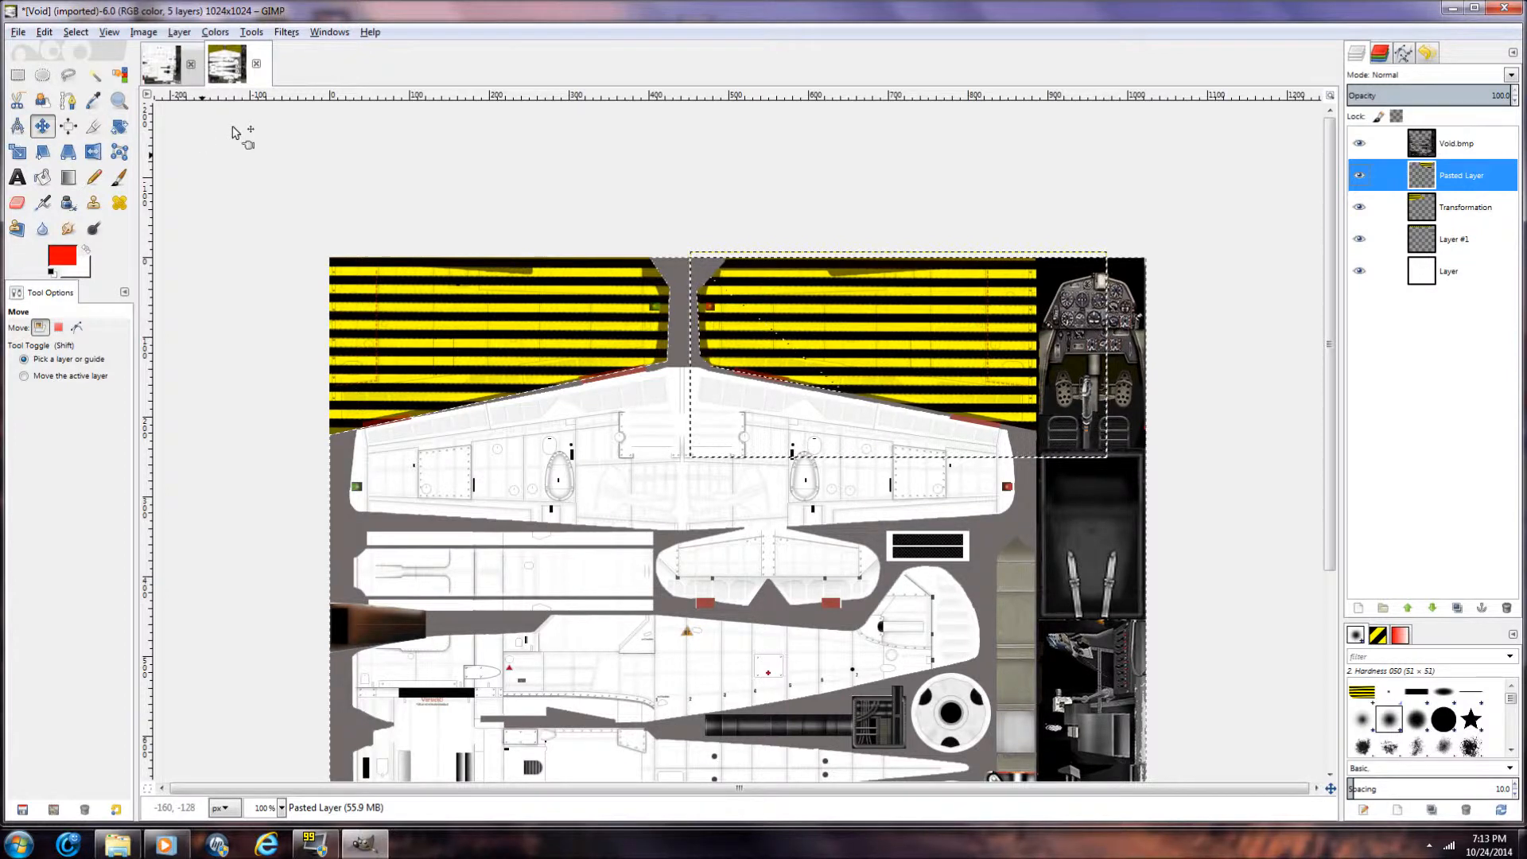
left_click(1461, 218)
left_click(1472, 181)
left_click(1472, 207)
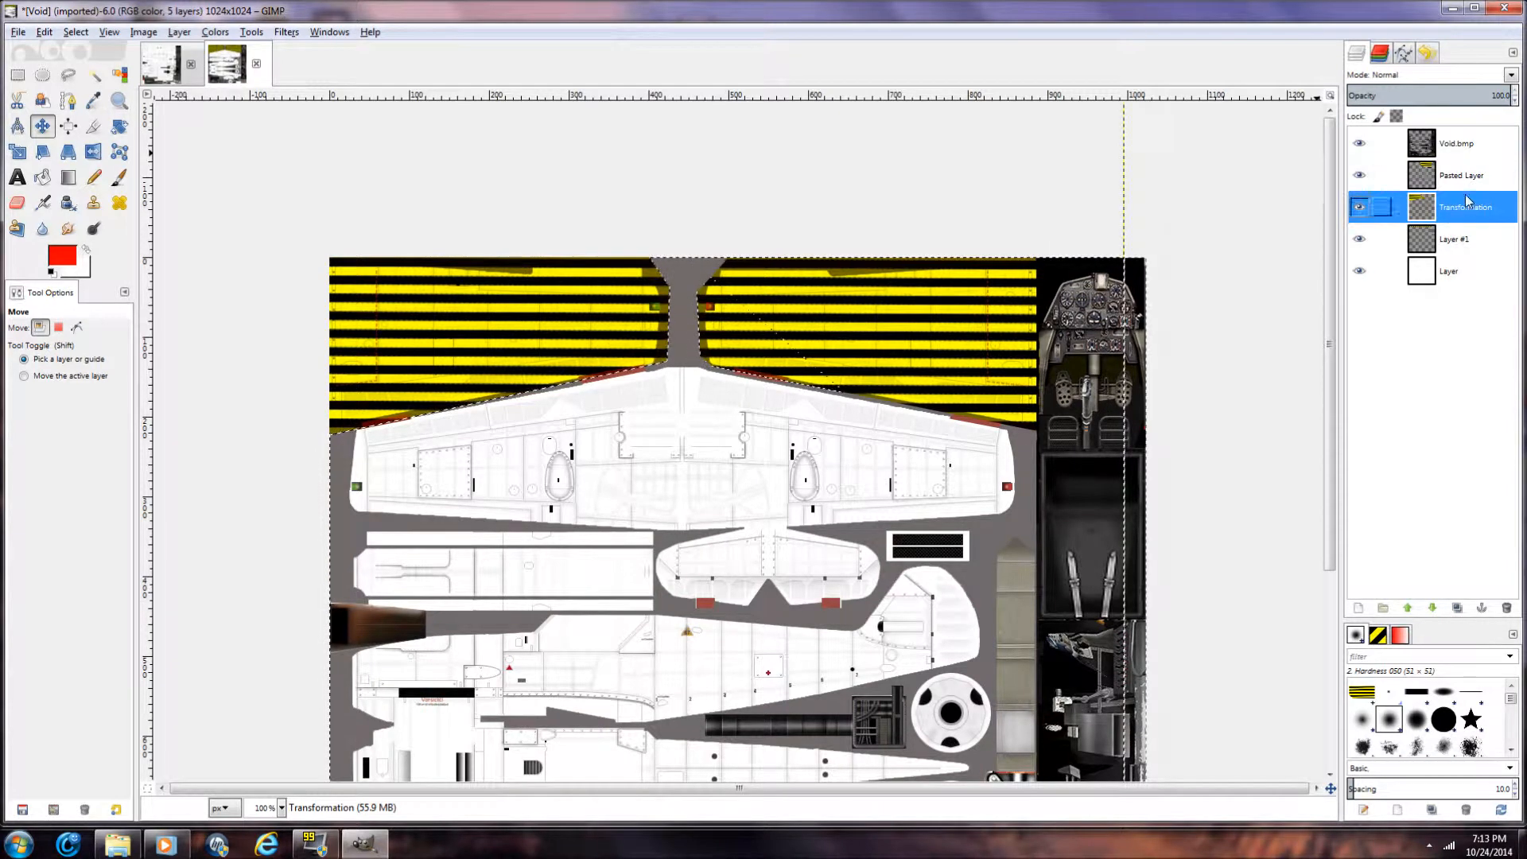
left_click(1472, 177)
right_click(1472, 179)
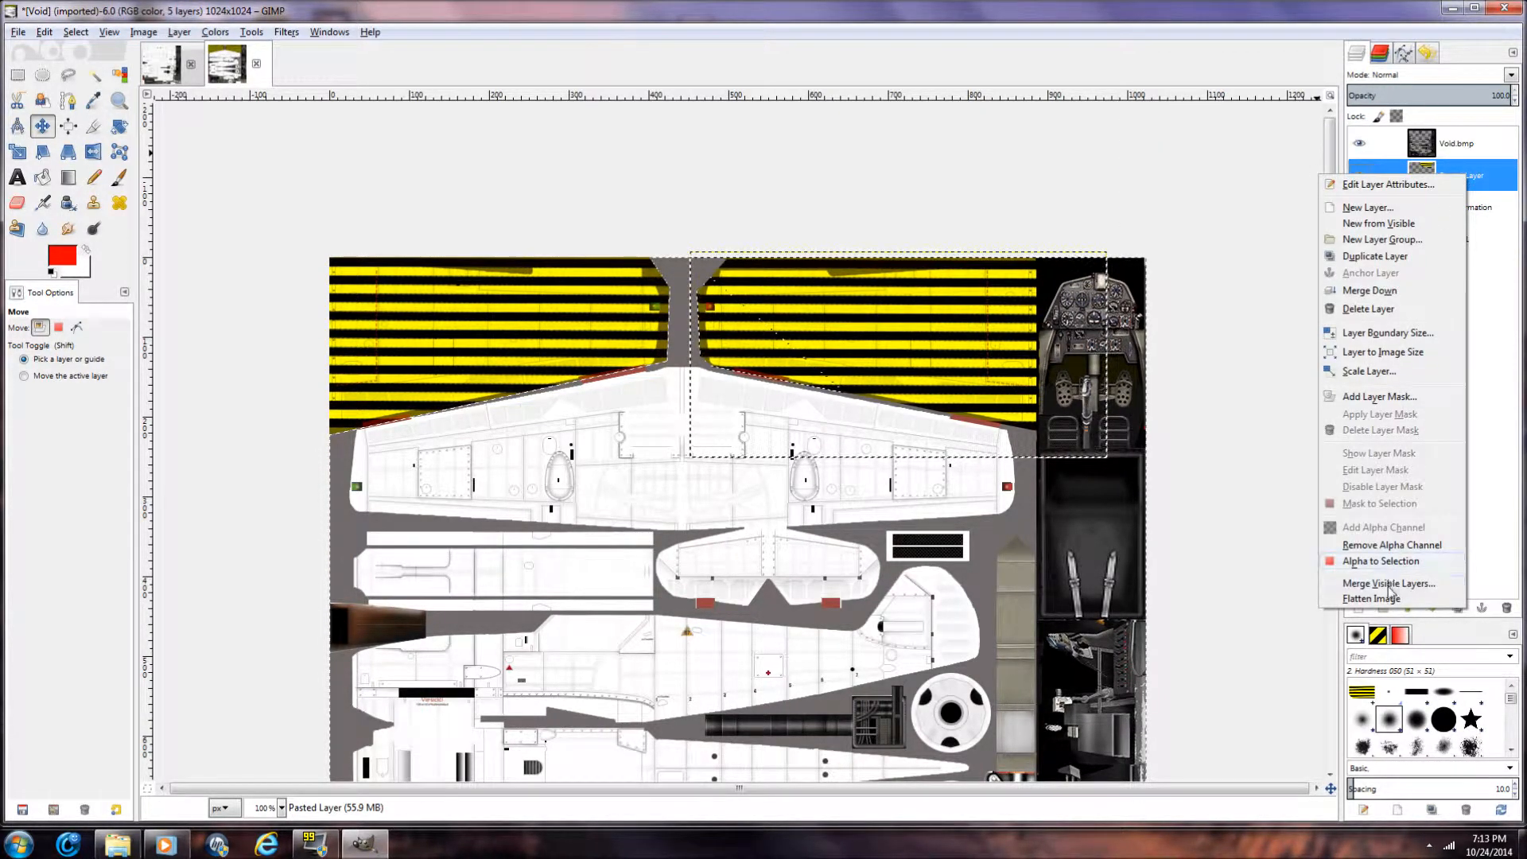
left_click(1388, 291)
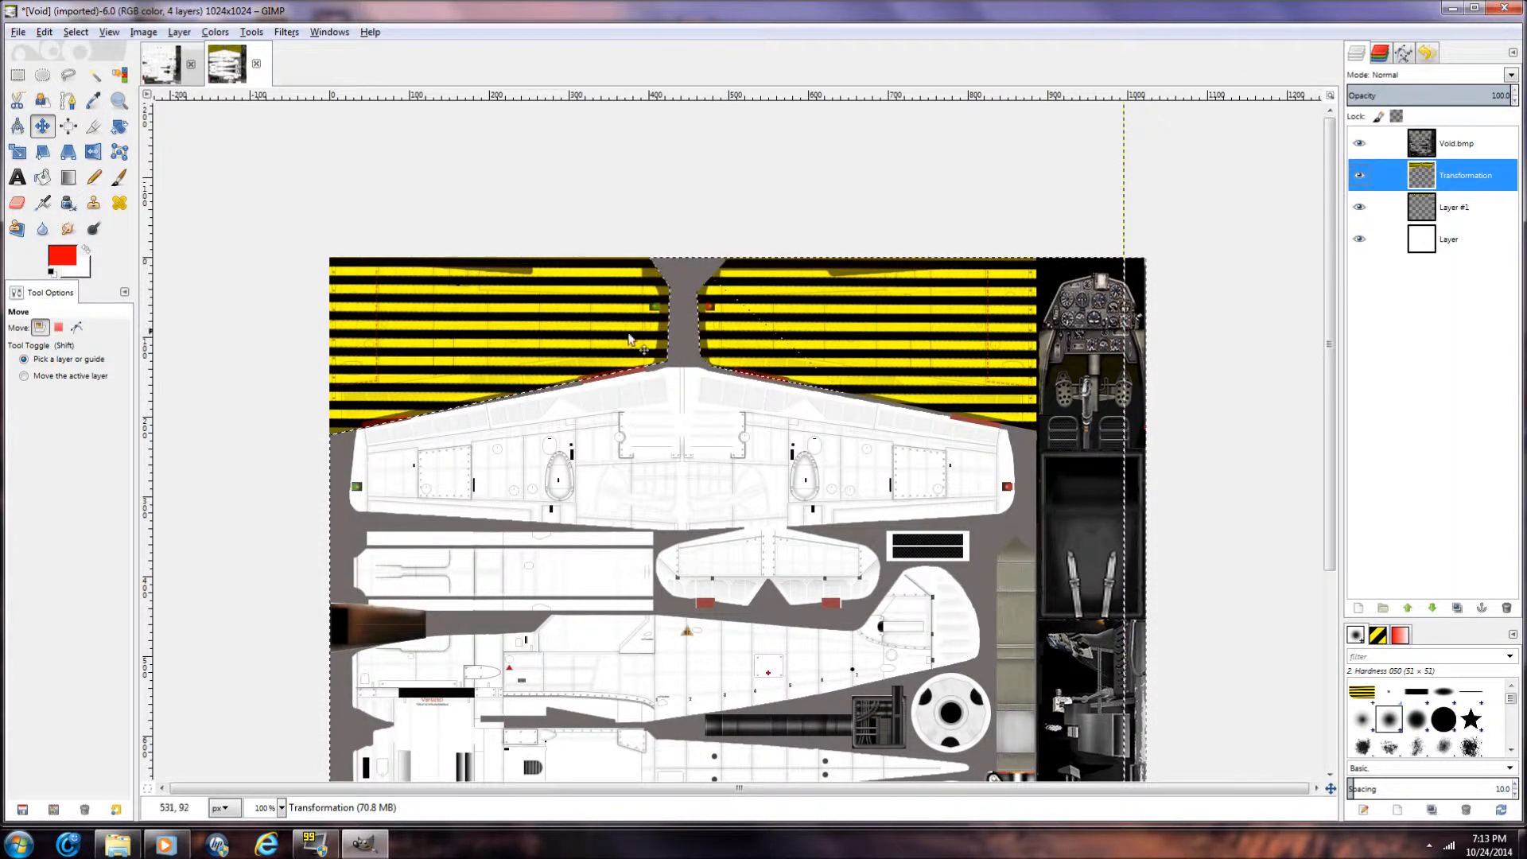
Step: Select the opaque striped areas of the Transformation layer with Alpha to Selection, and remove the selection again
right_click(1384, 180)
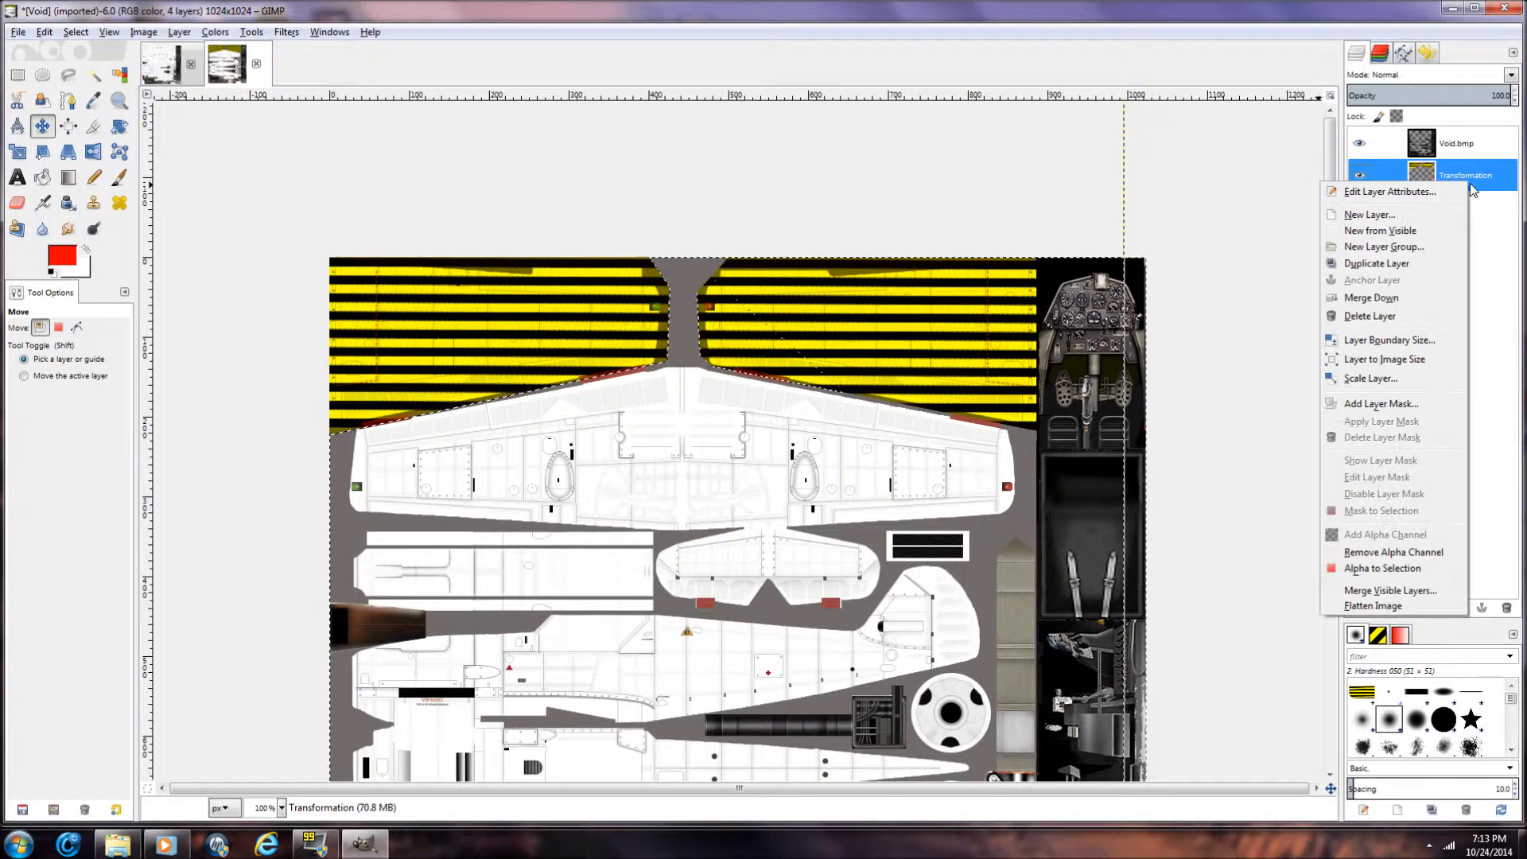
left_click(1376, 568)
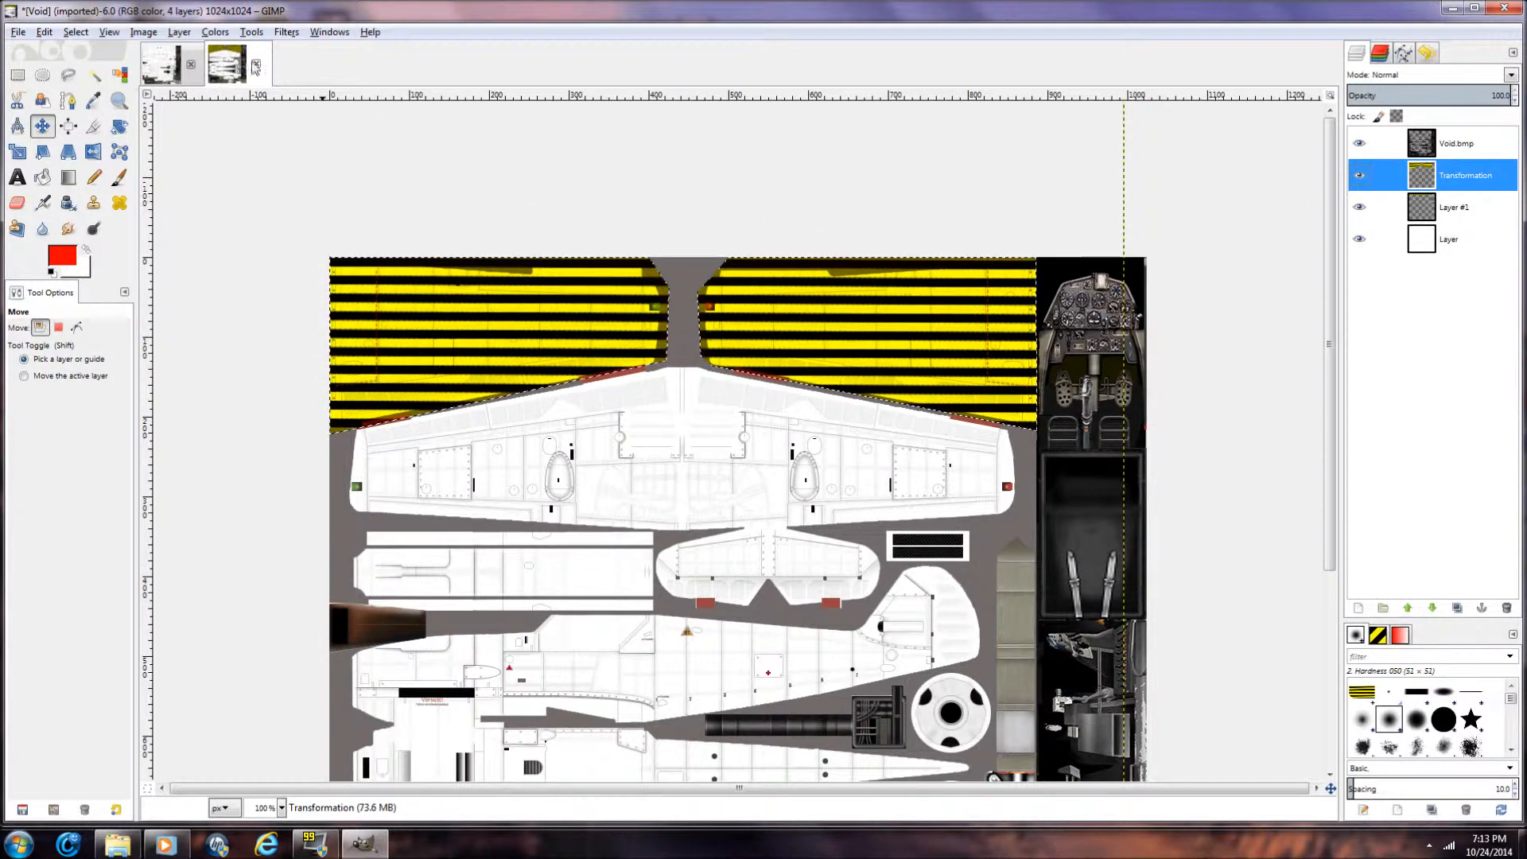
left_click(144, 31)
mouse_move(76, 32)
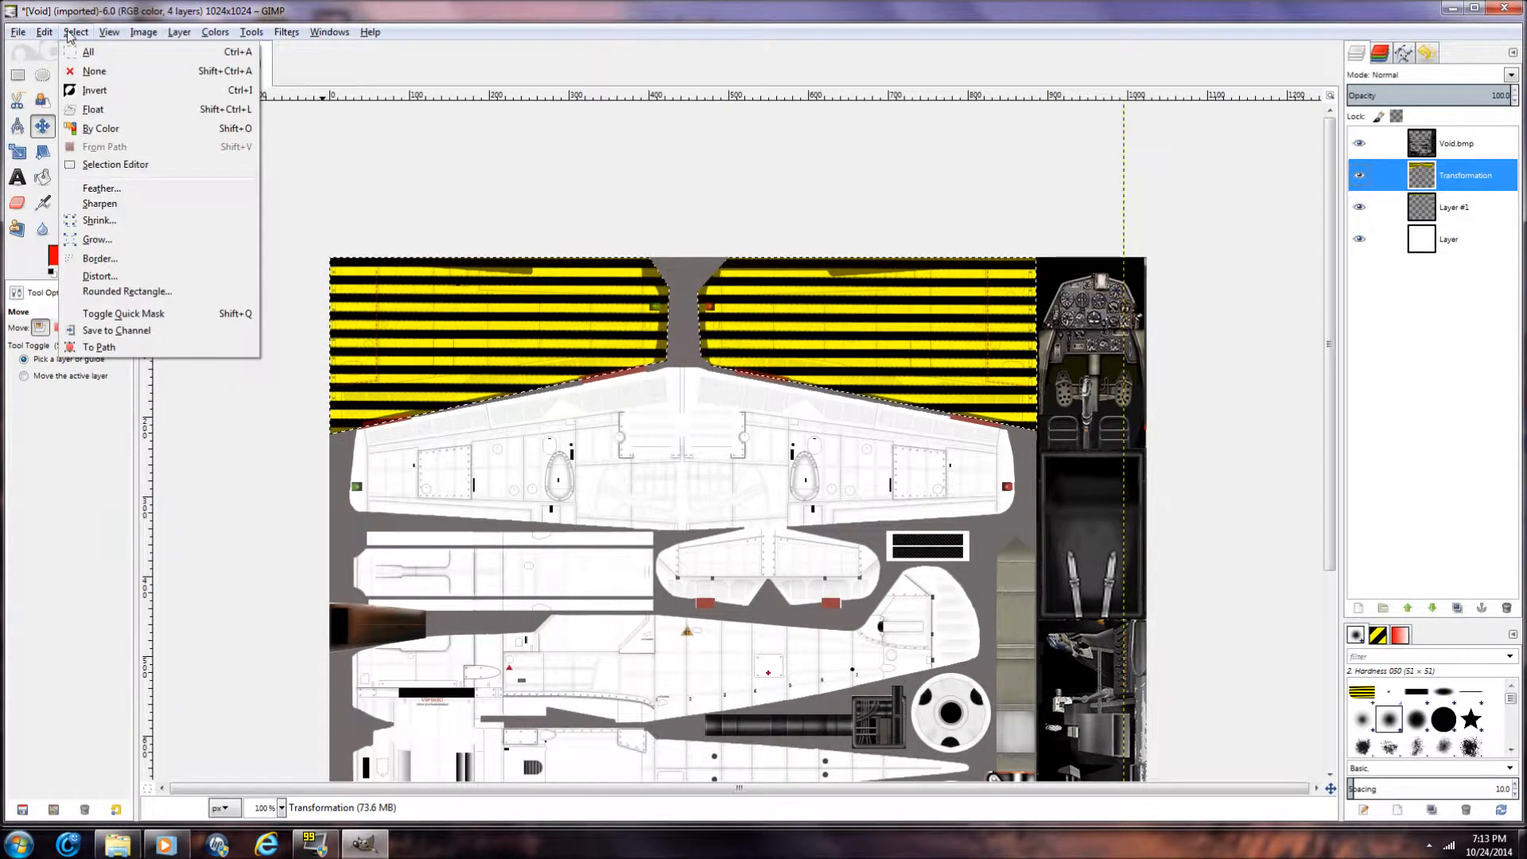
left_click(90, 72)
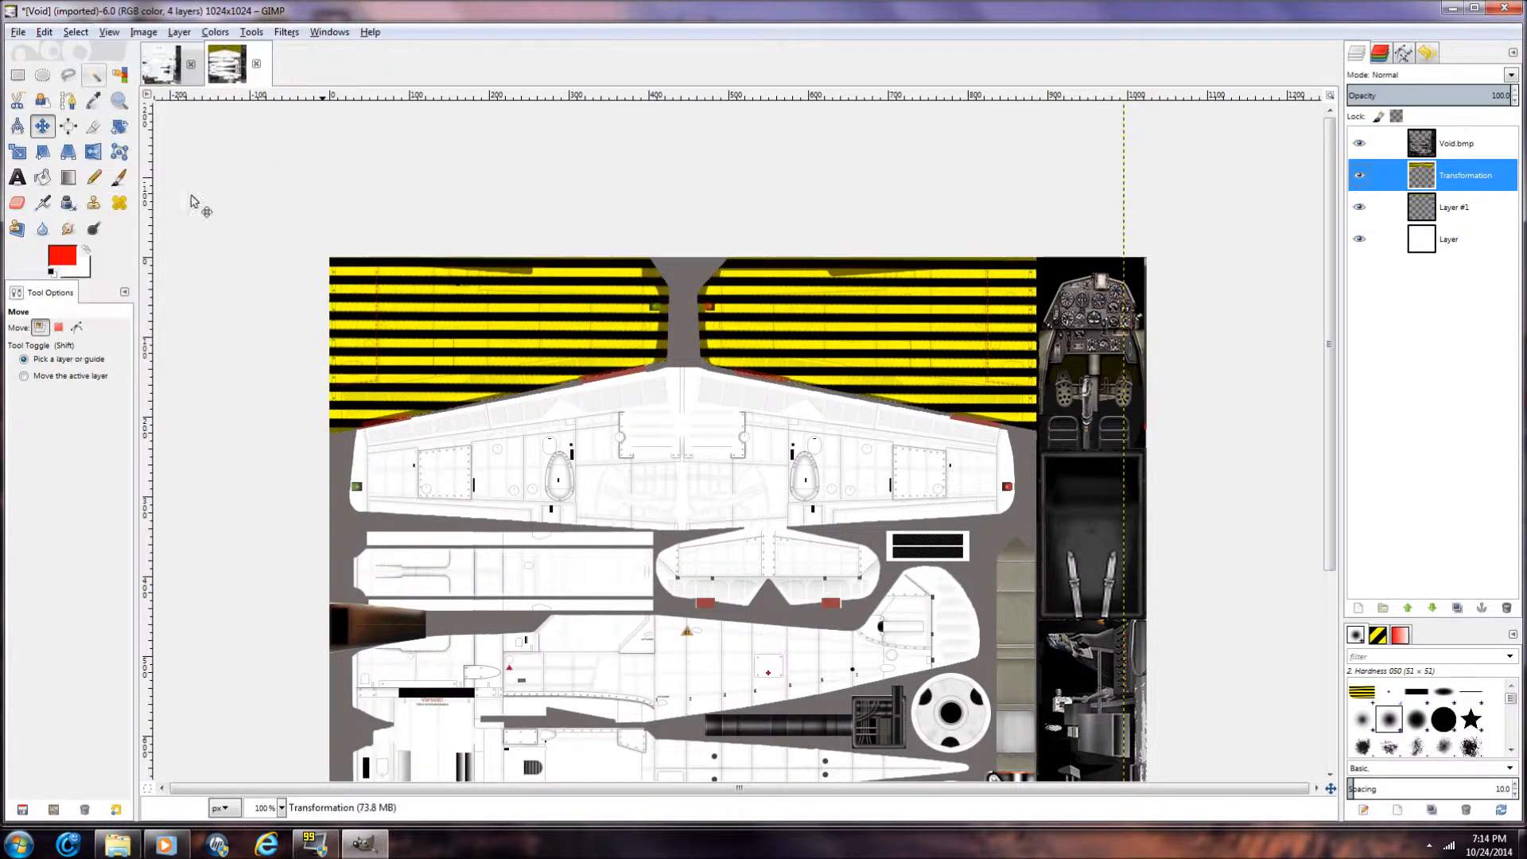
scroll(1214, 432, "down", 3)
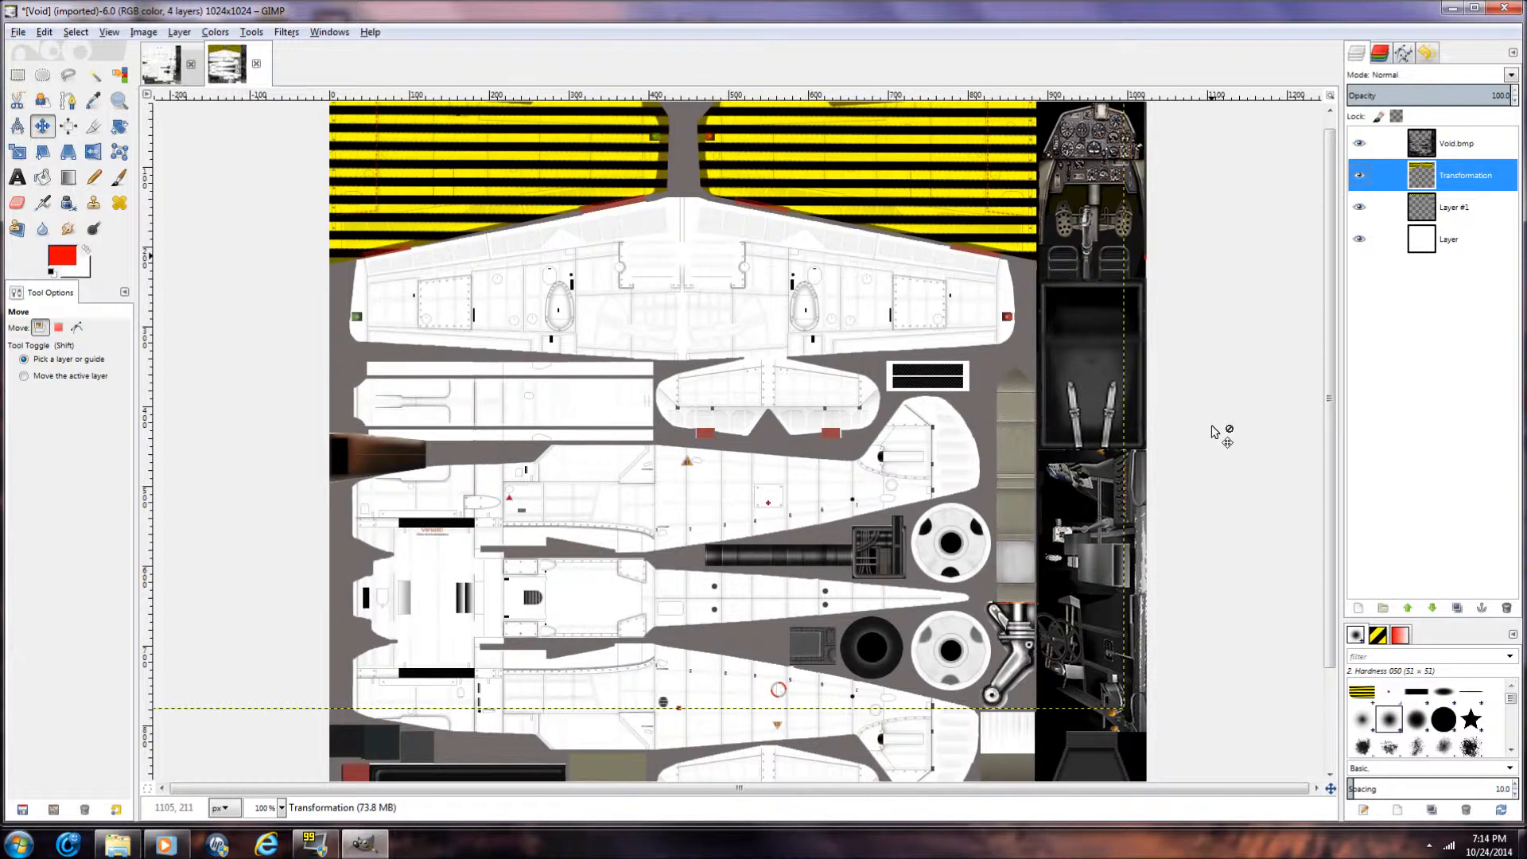
scroll(1213, 432, "up", 1)
scroll(1201, 451, "down", 1)
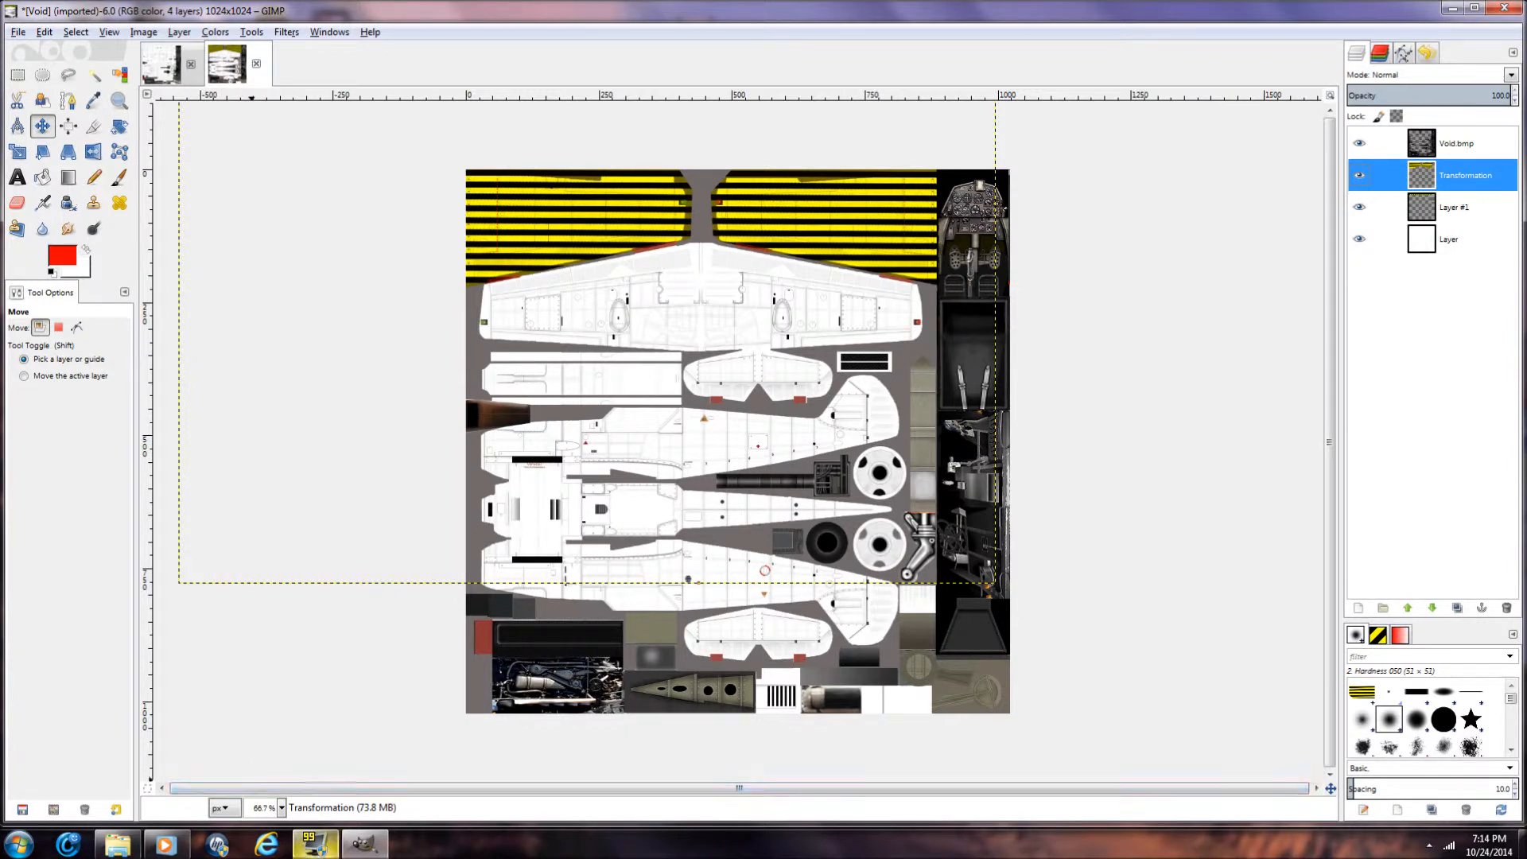
Step: Switch to Internet Explorer, search Google for fireball, refine the query to fireball.png and show the image results
left_click(273, 852)
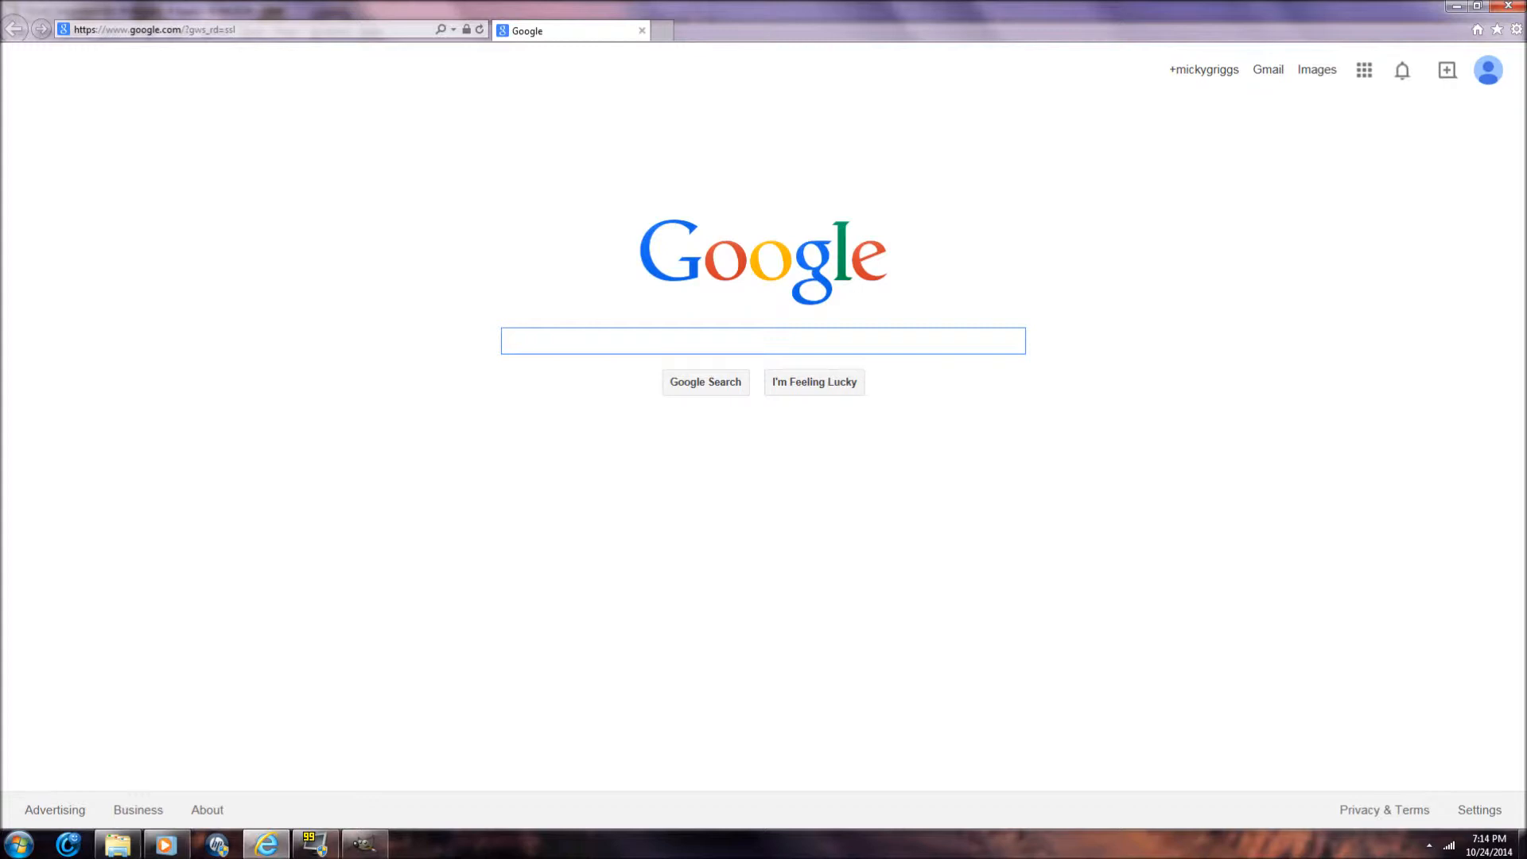
type("fireball")
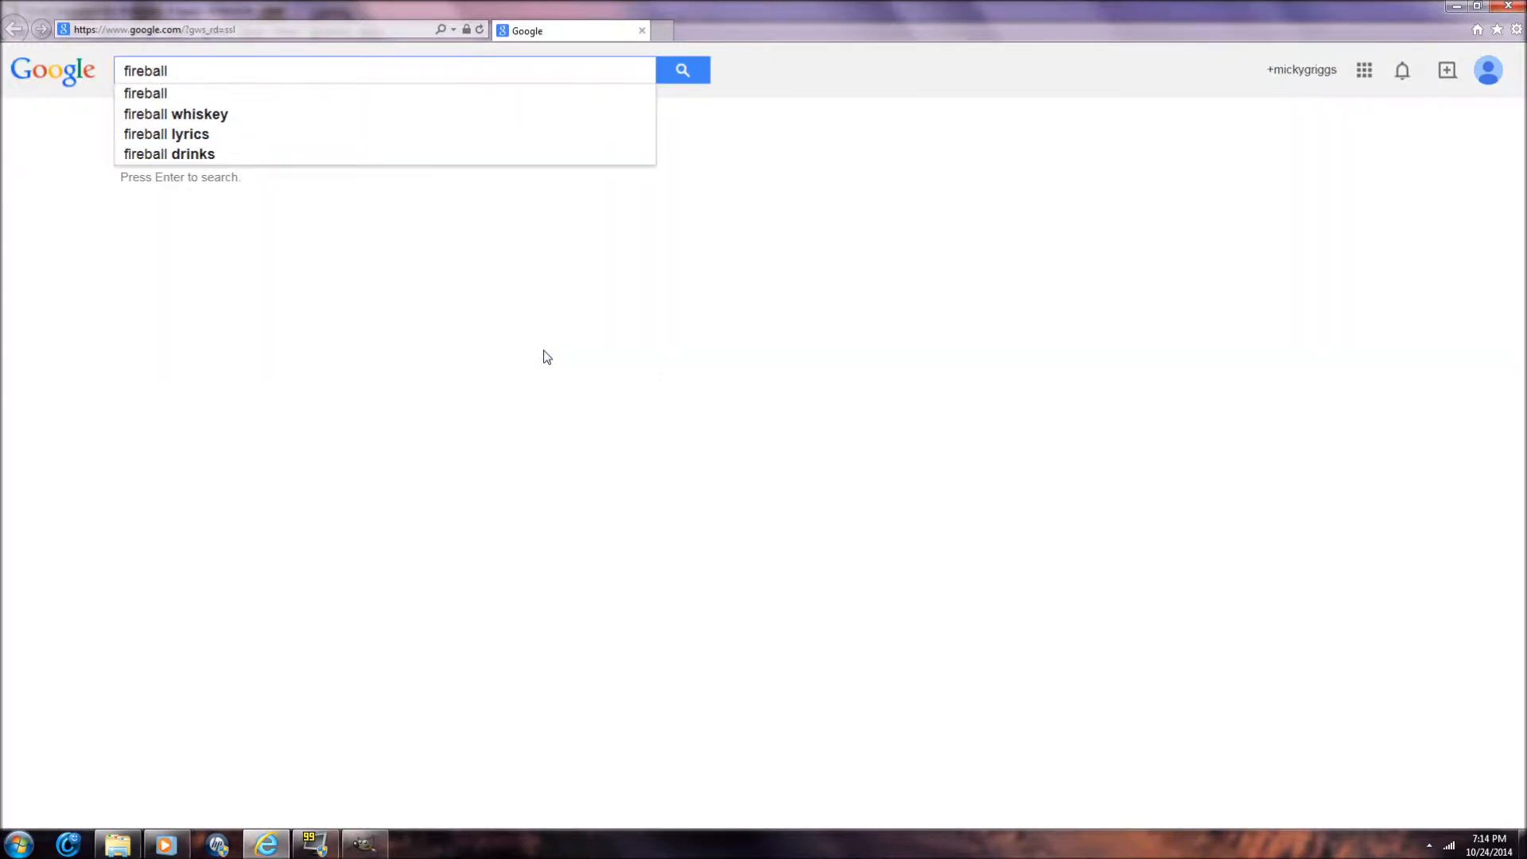
key("Return")
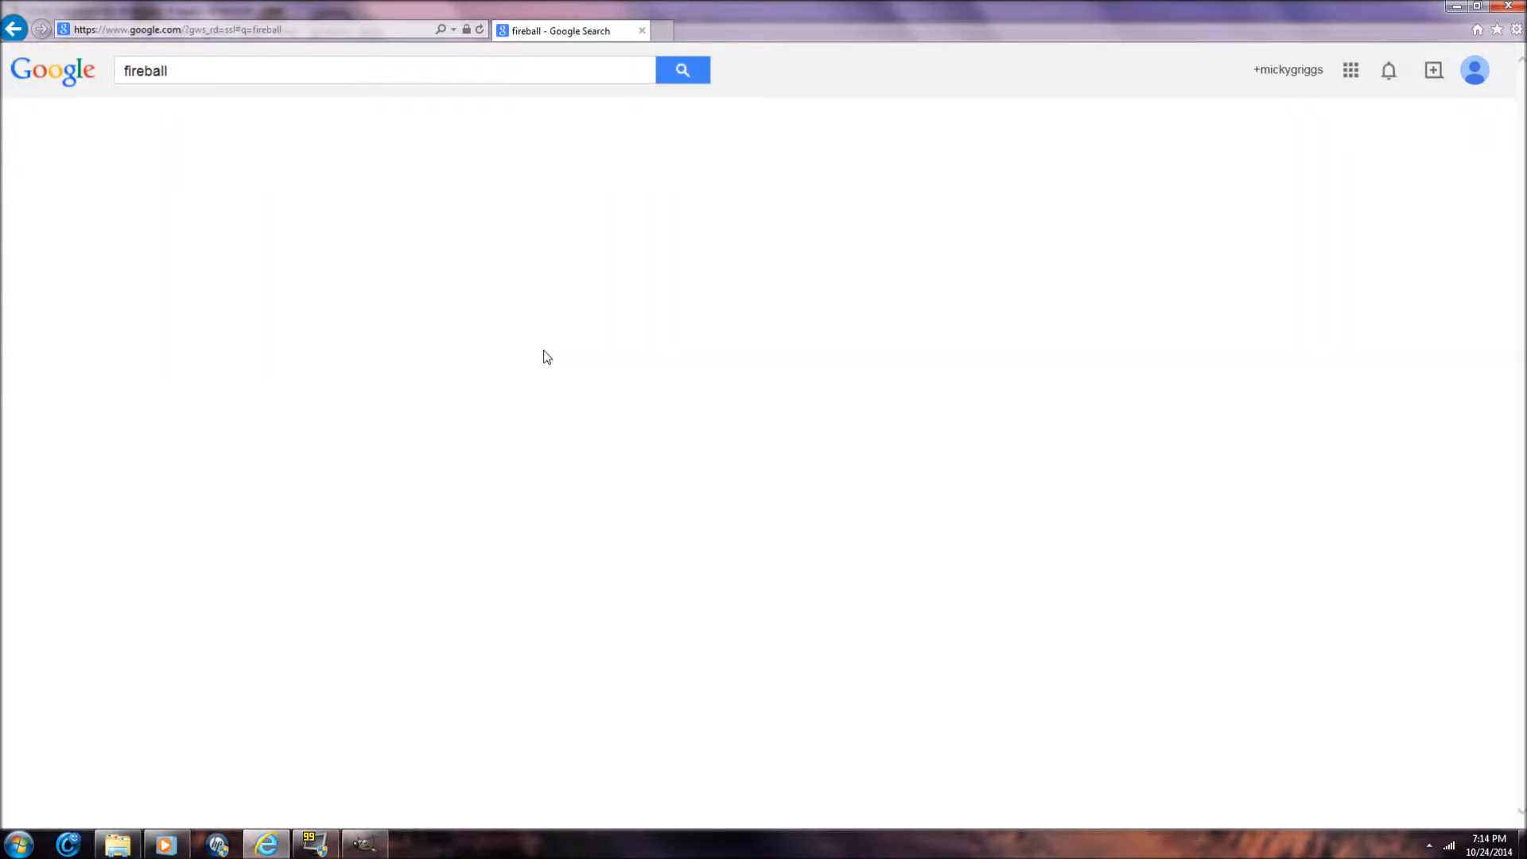
left_click(230, 71)
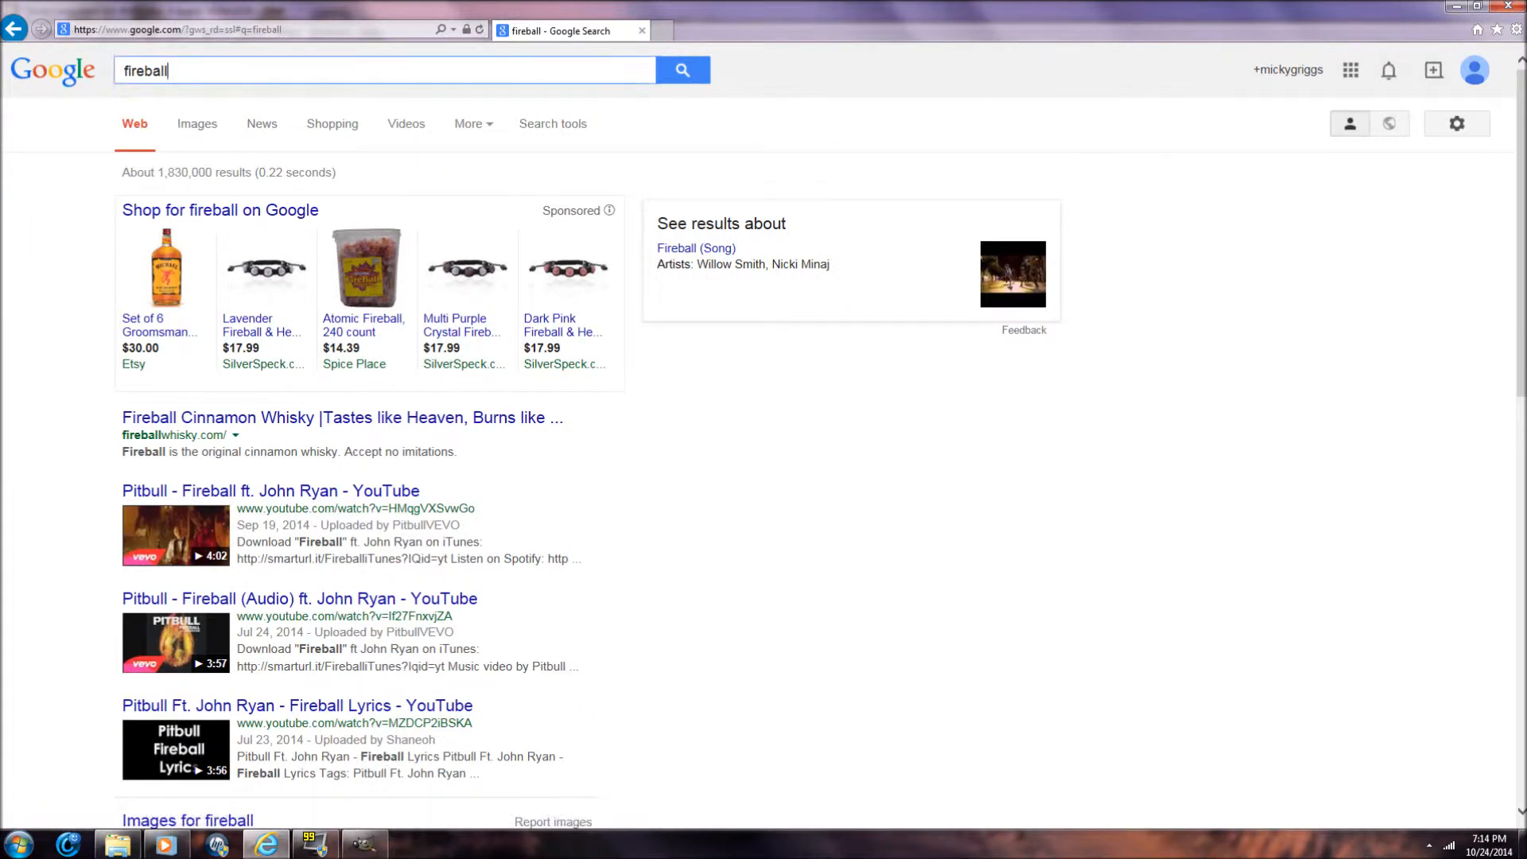
type(".")
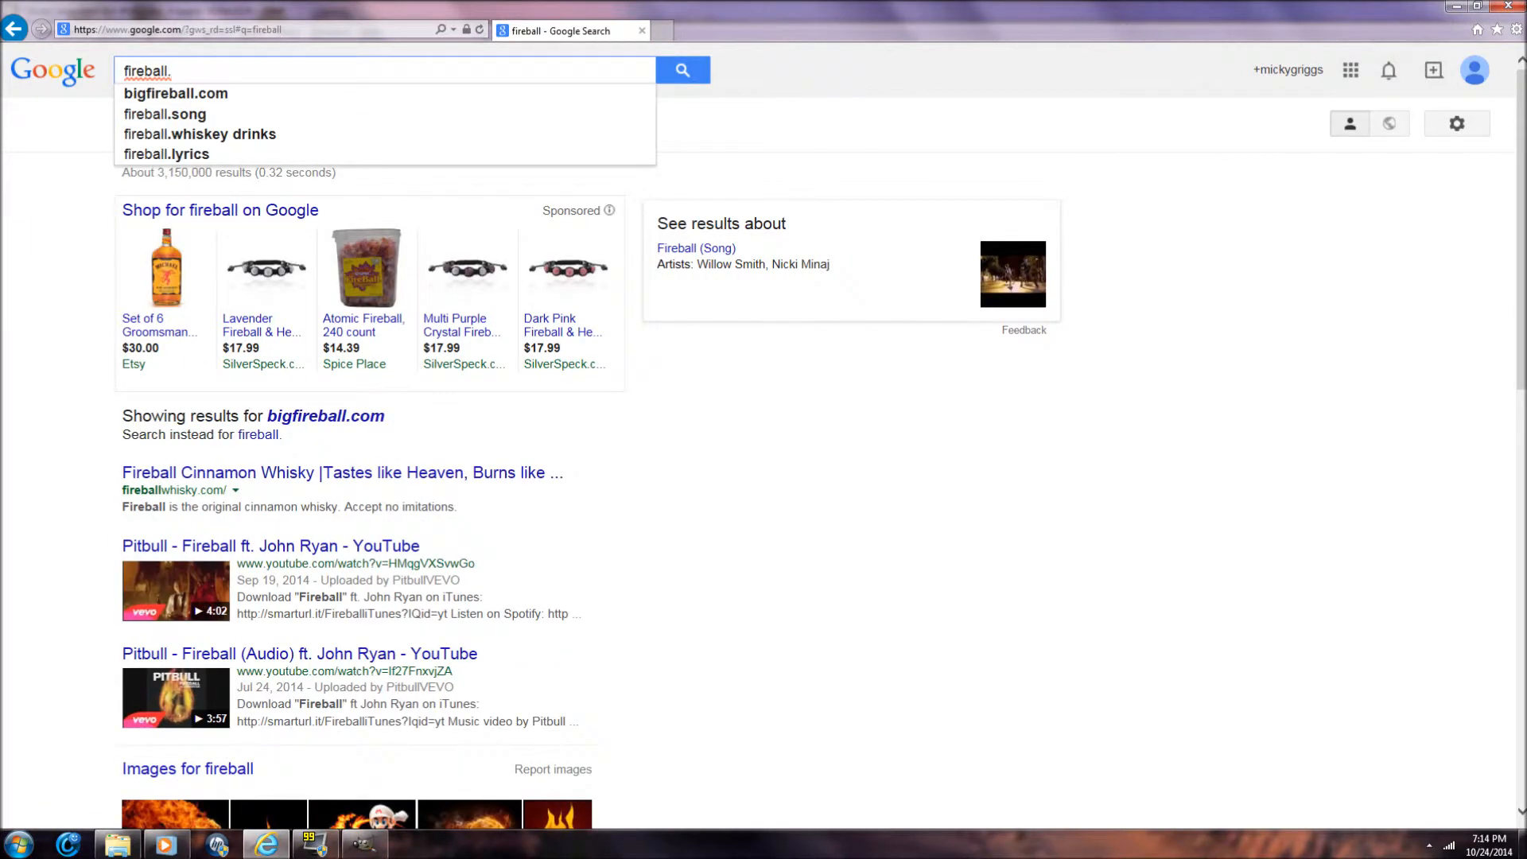
type("png")
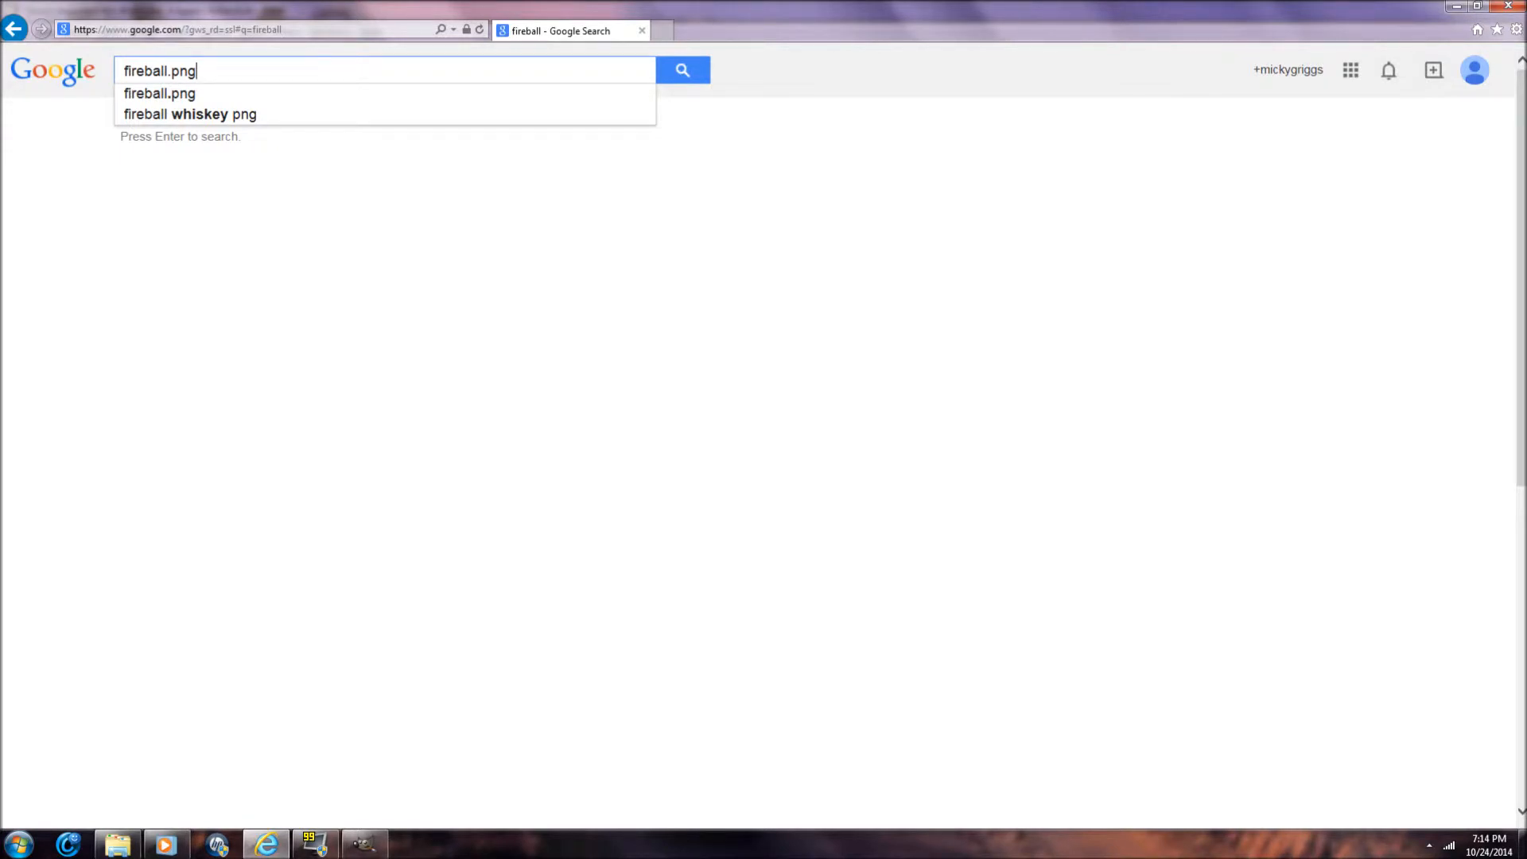
key("Return")
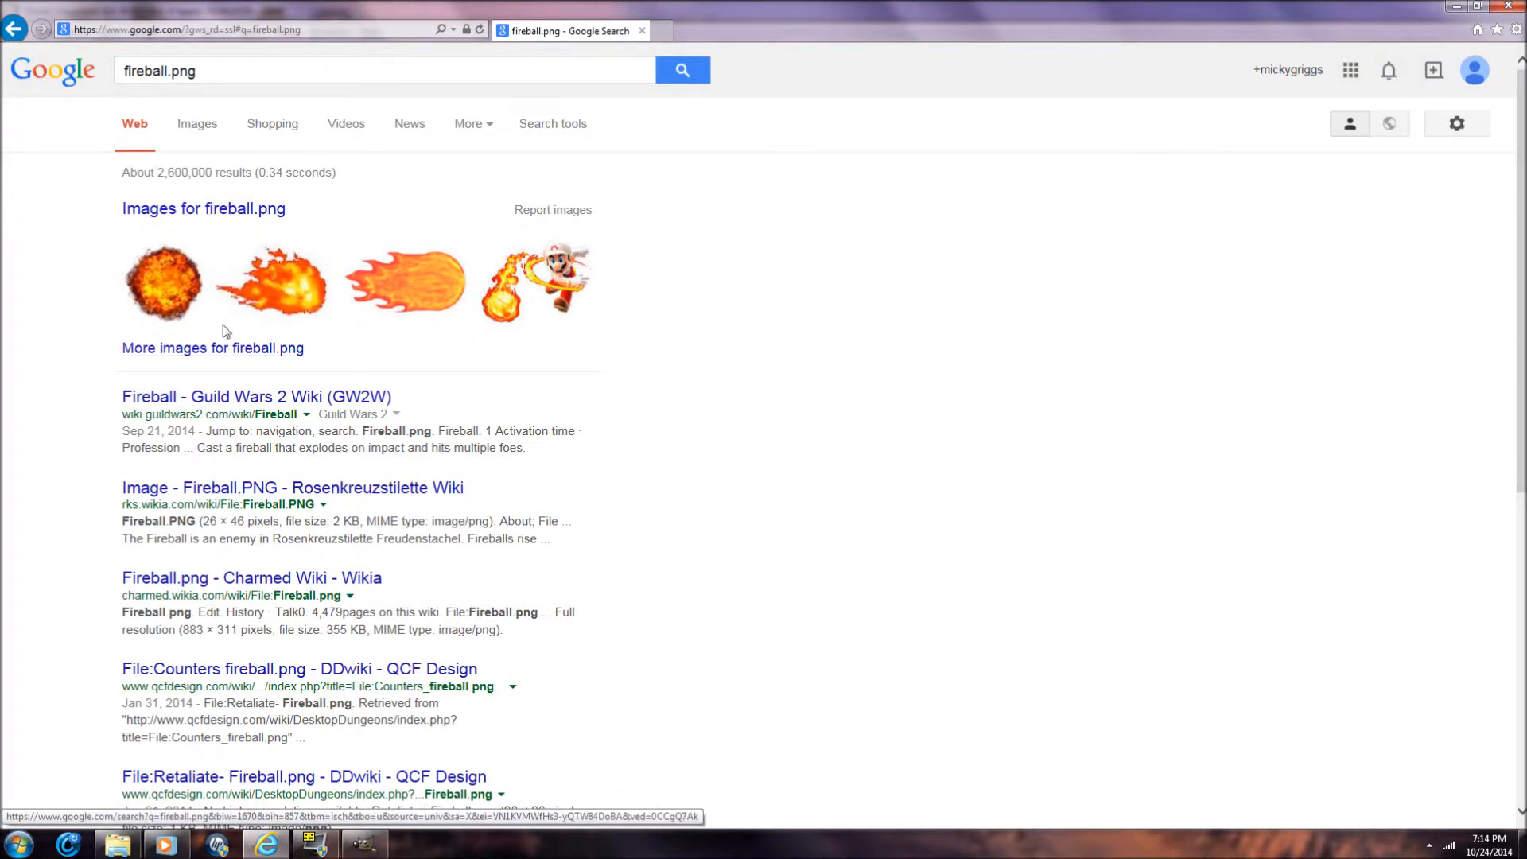
left_click(205, 133)
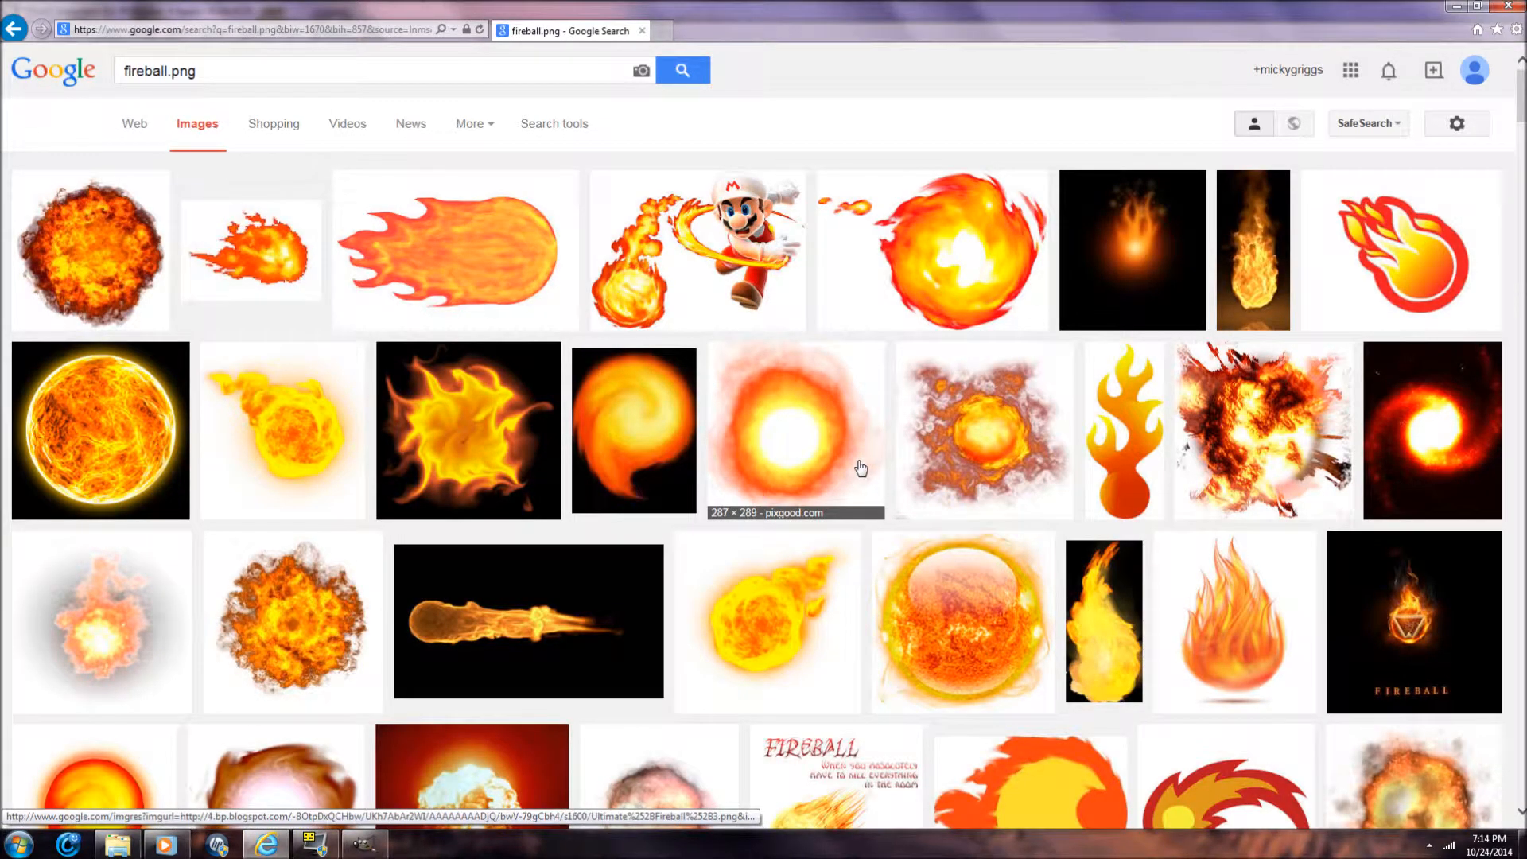
Step: Look through the fireball.png image results for a suitable fireball picture
scroll(860, 468, "down", 5)
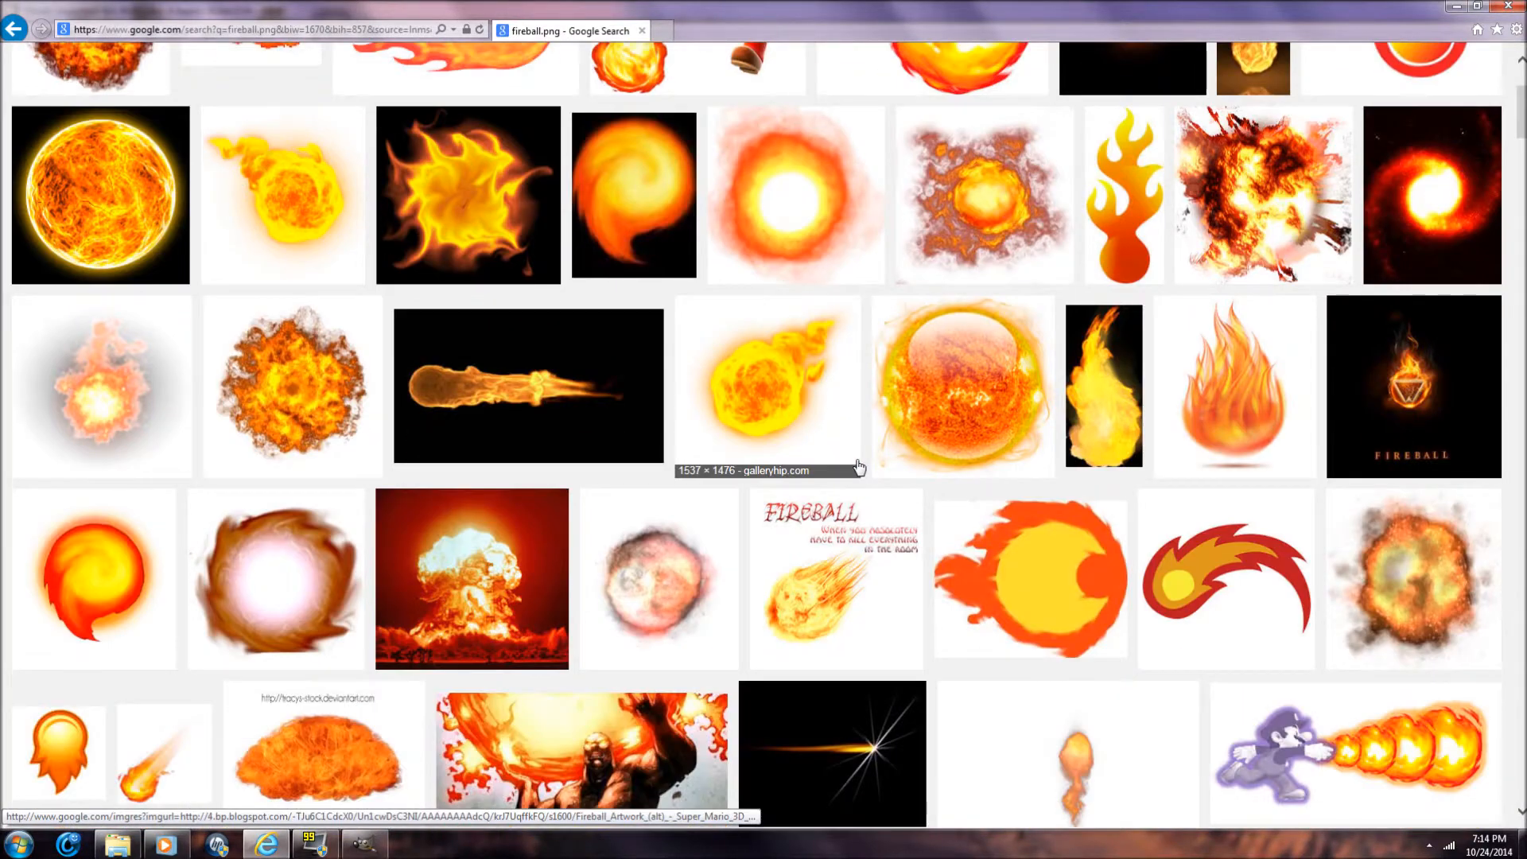
scroll(859, 468, "down", 7)
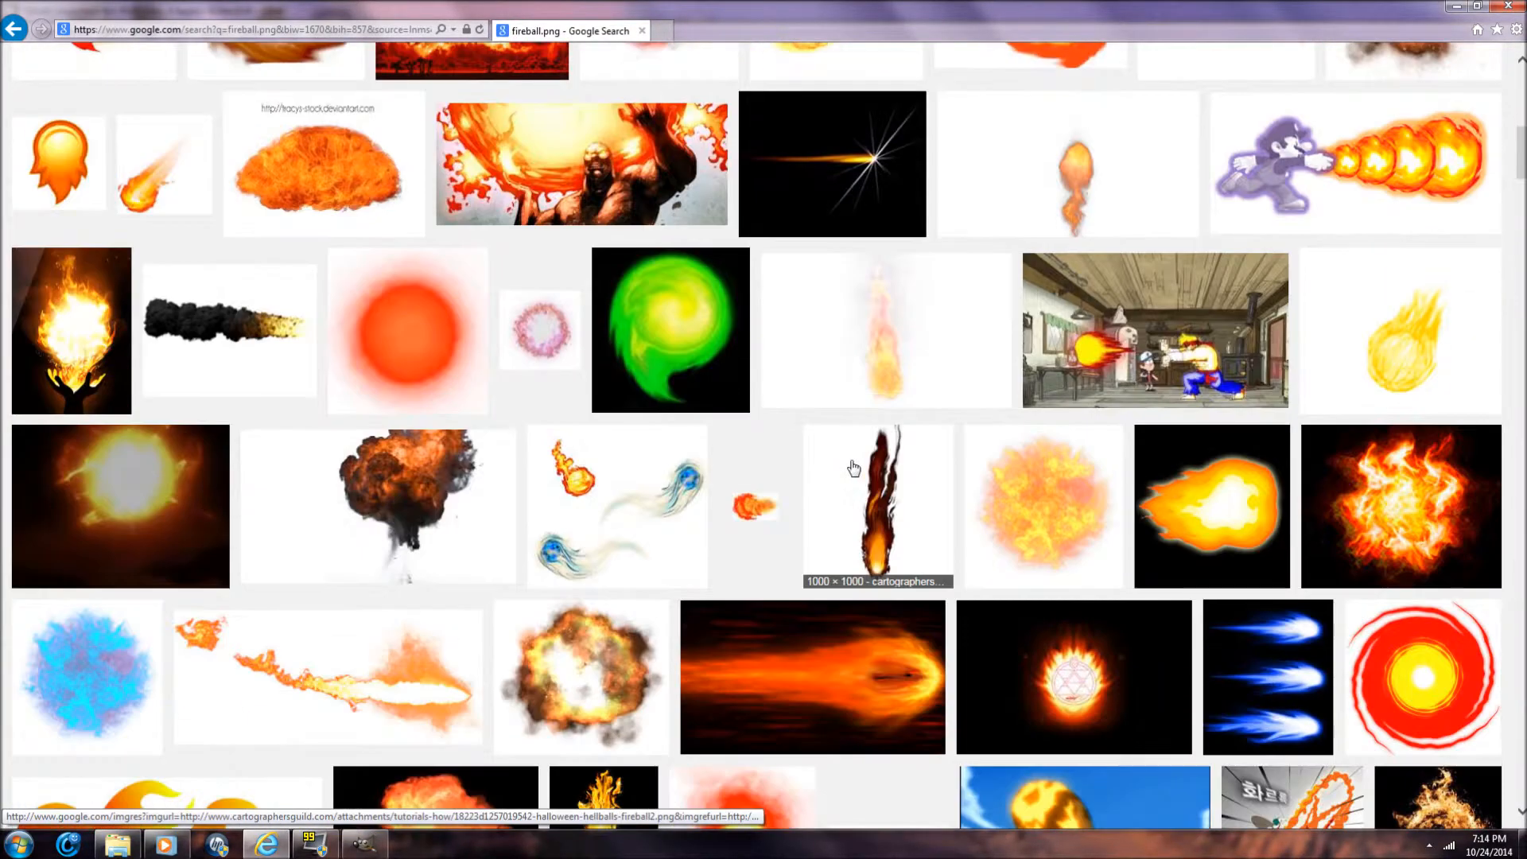
scroll(853, 467, "down", 3)
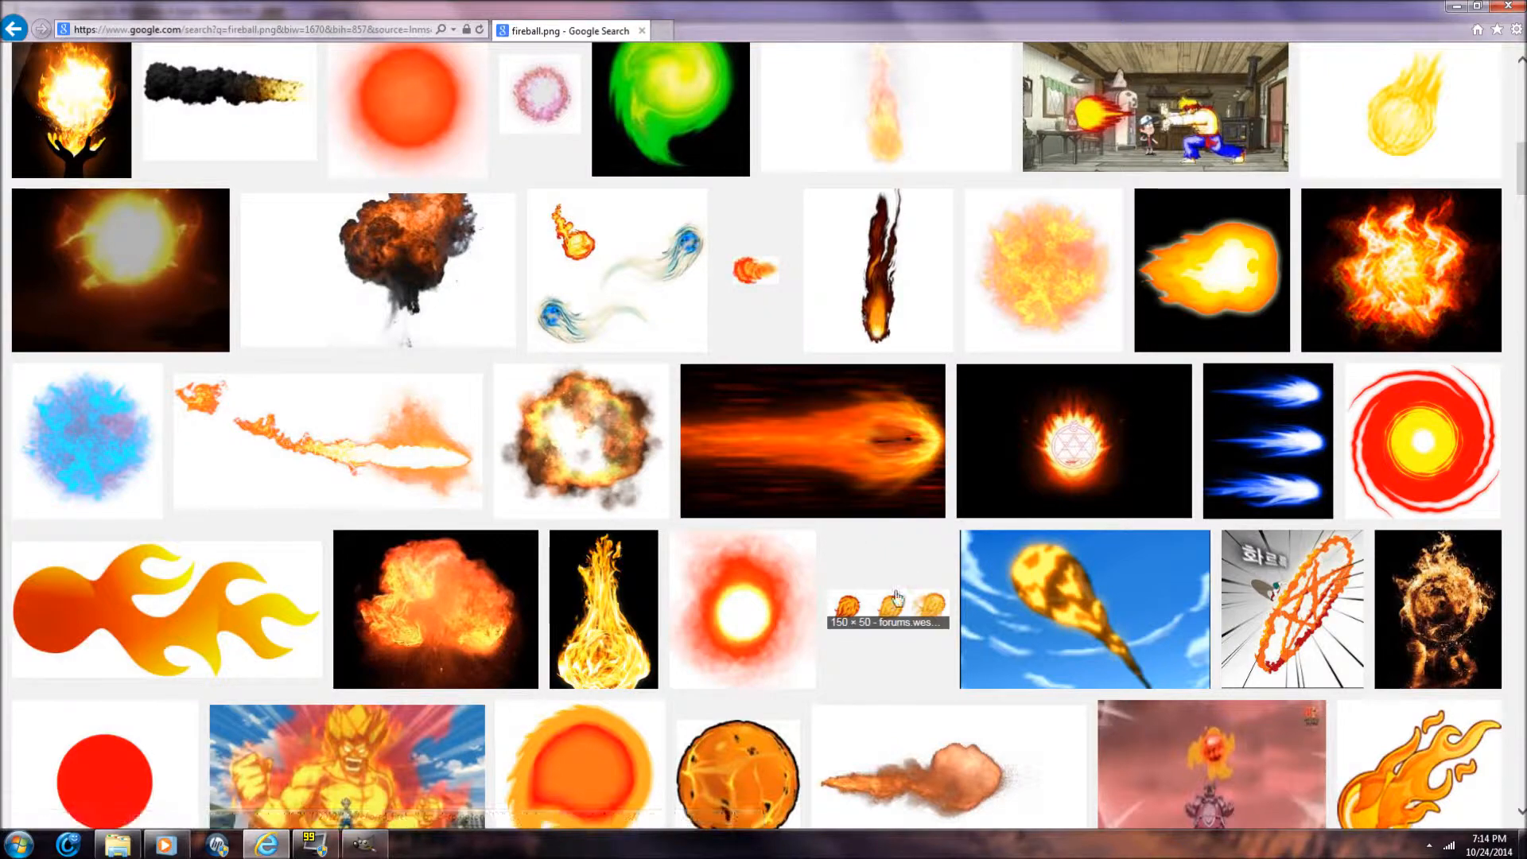
scroll(784, 645, "down", 5)
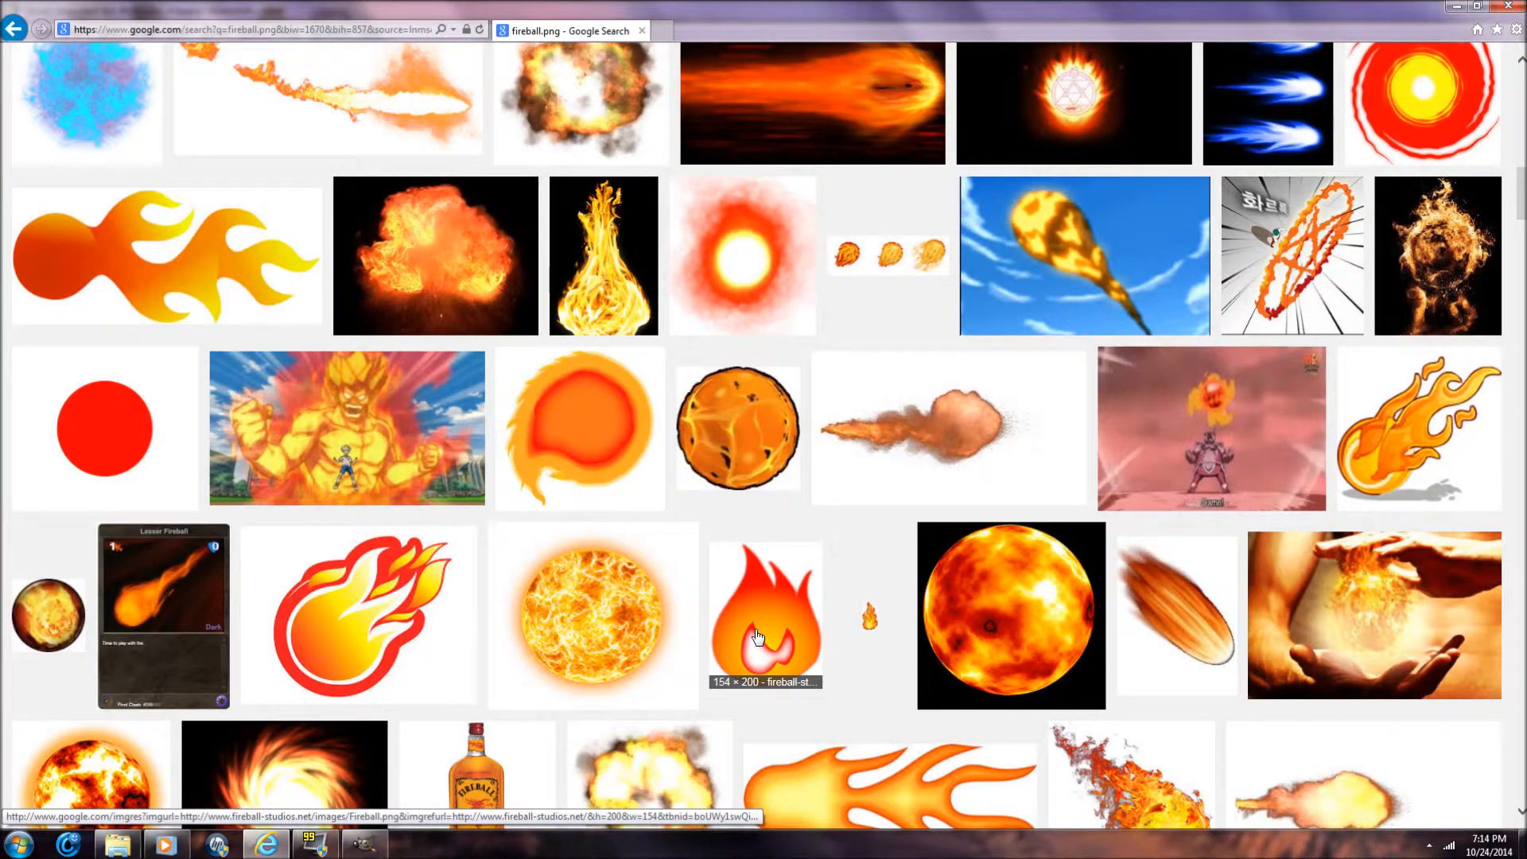
scroll(757, 636, "down", 5)
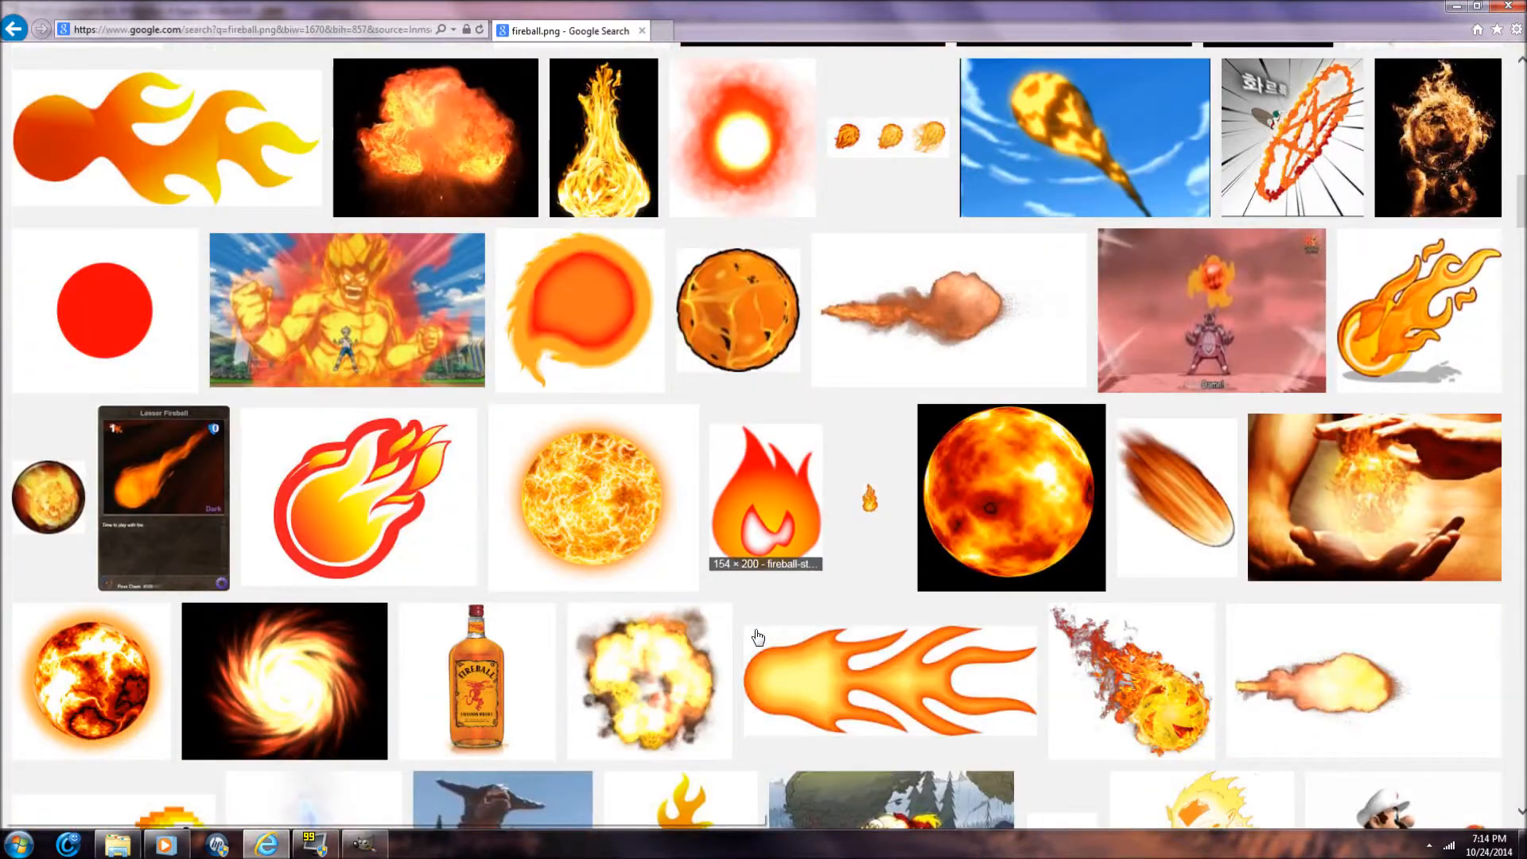
scroll(757, 636, "down", 2)
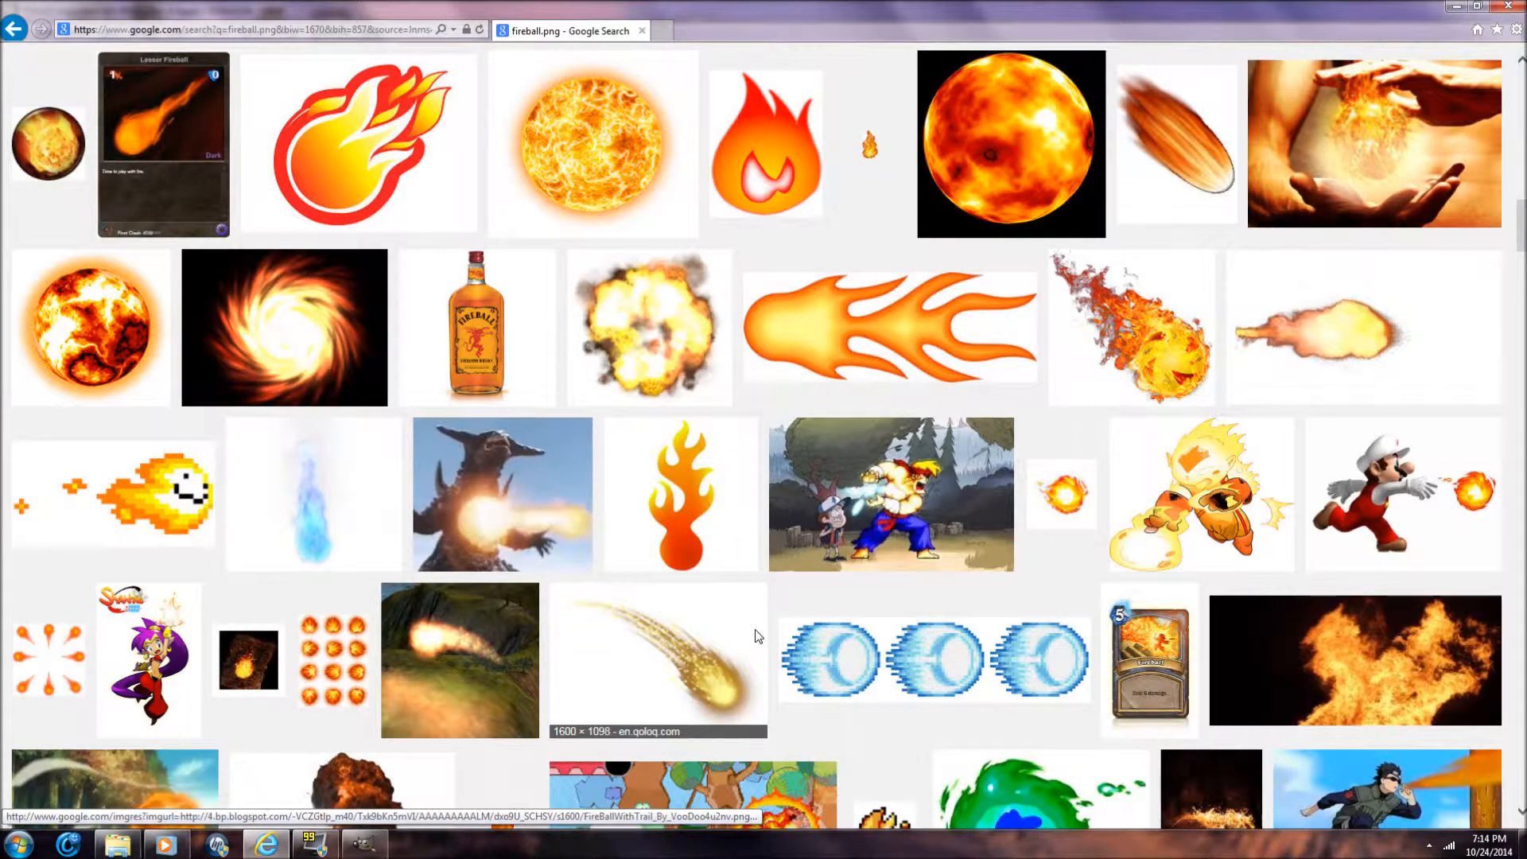
scroll(757, 636, "down", 6)
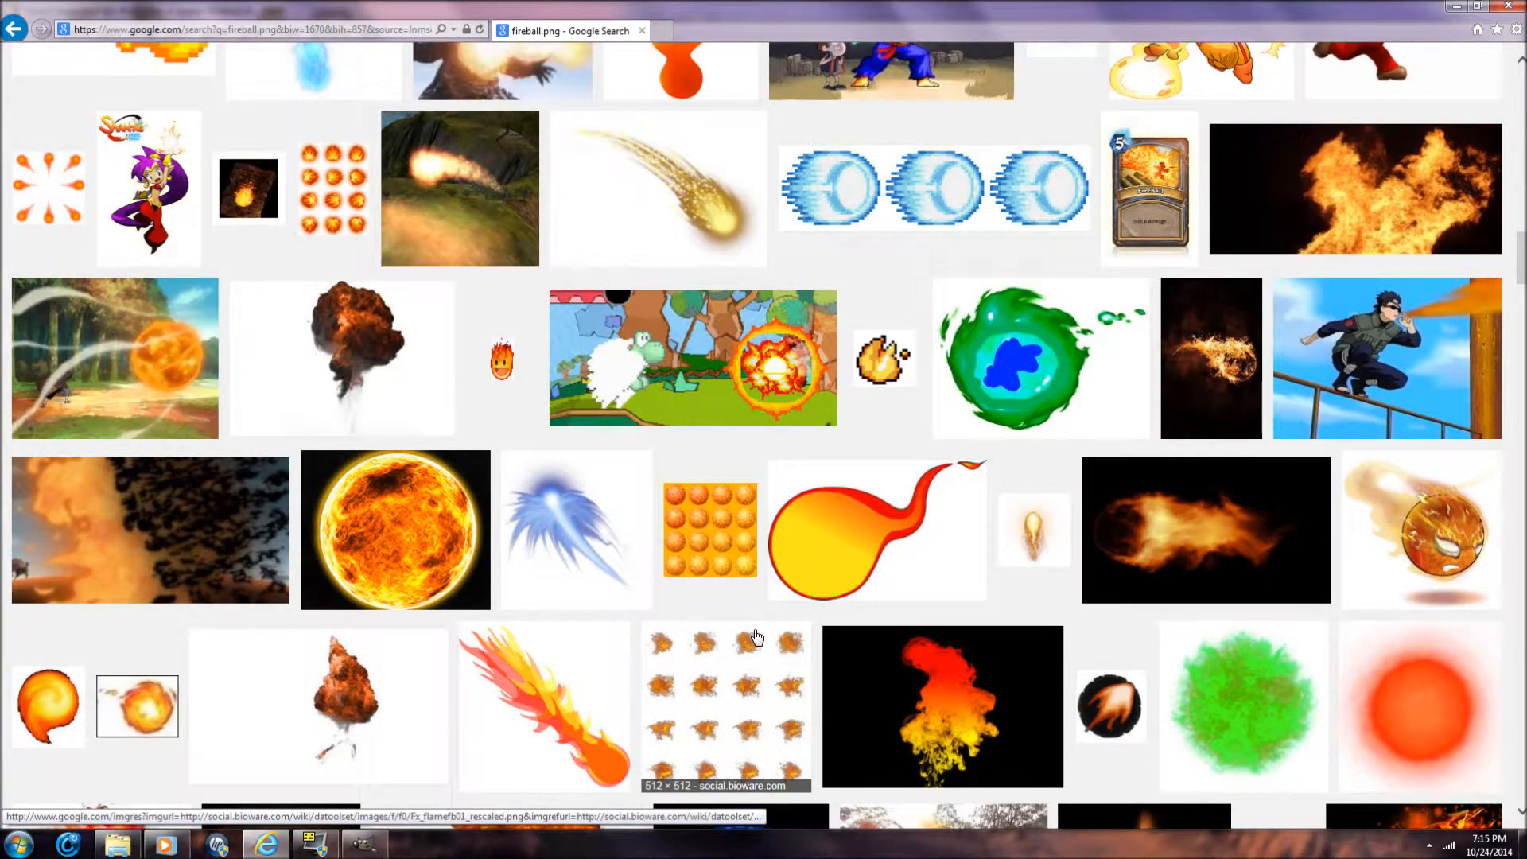
scroll(762, 634, "up", 15)
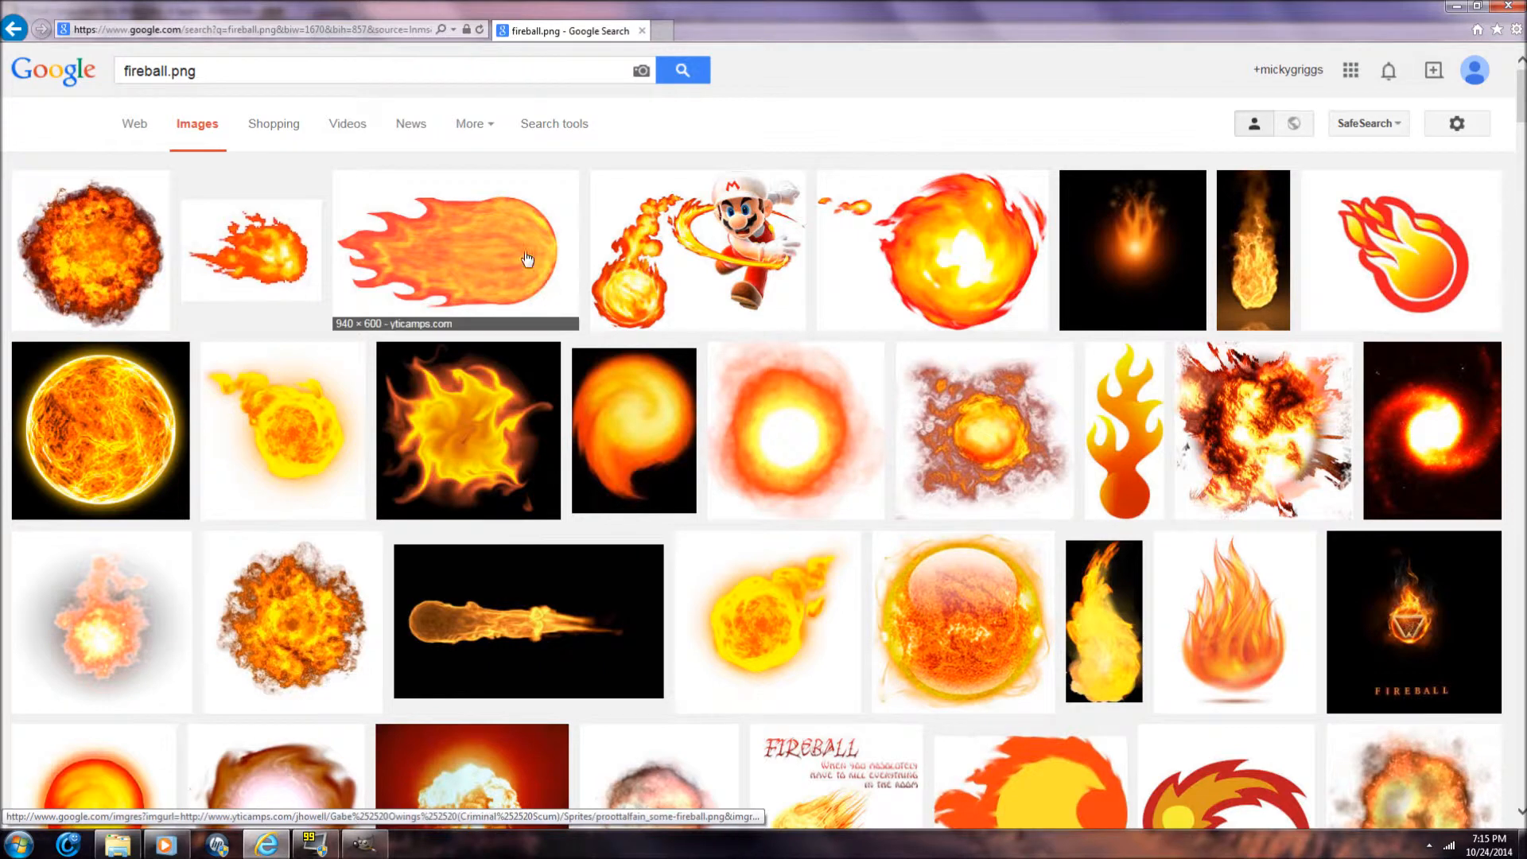
Step: Open the pixgood.com 500 × 349 fireball image at full size and save it to the Desktop as the PNG 500px-Fireball_NSMB
left_click(967, 248)
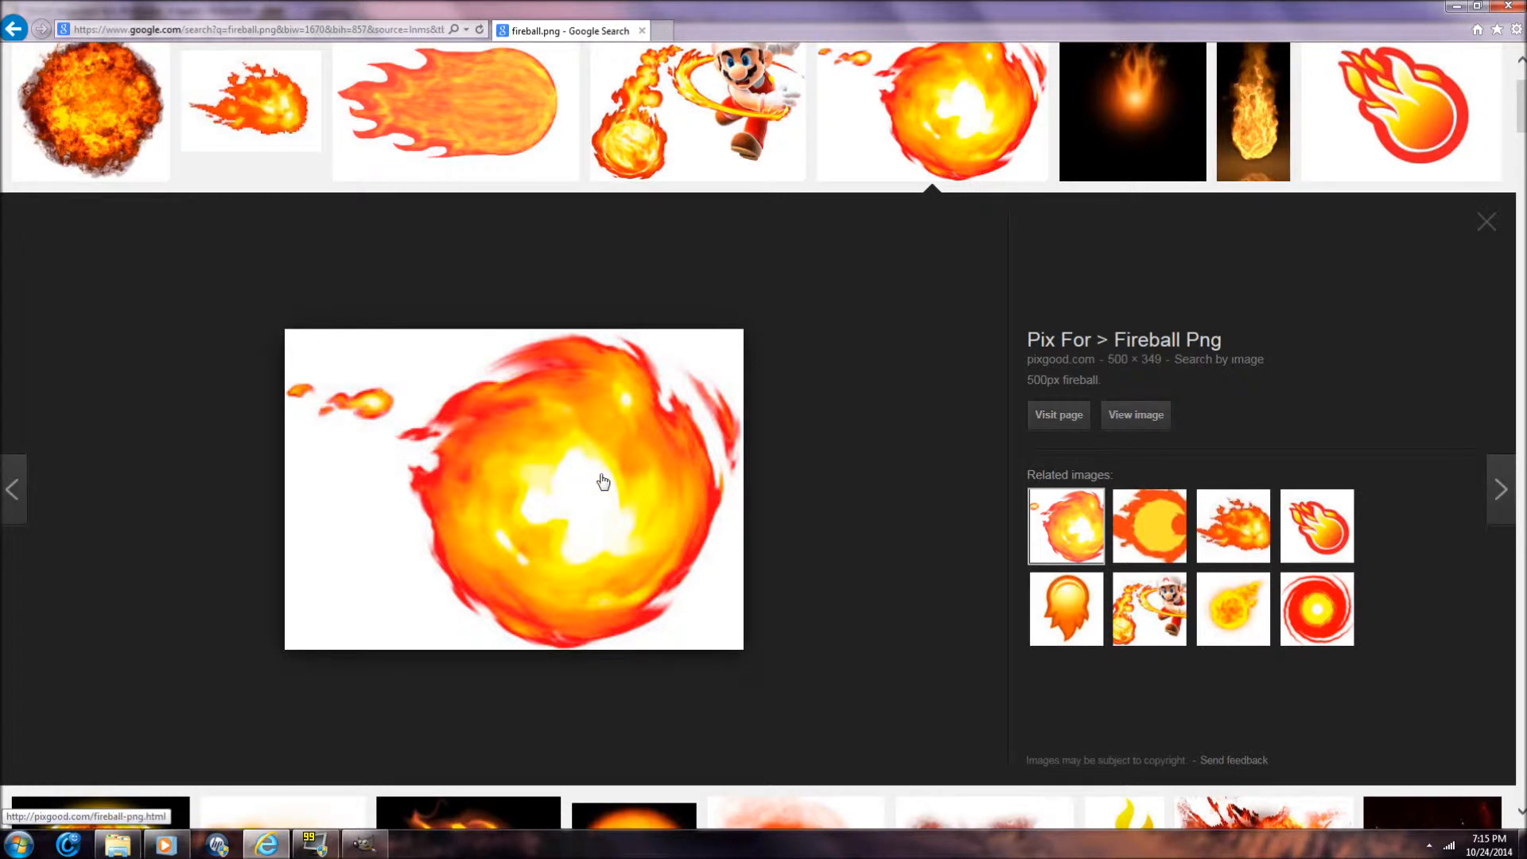
left_click(1123, 418)
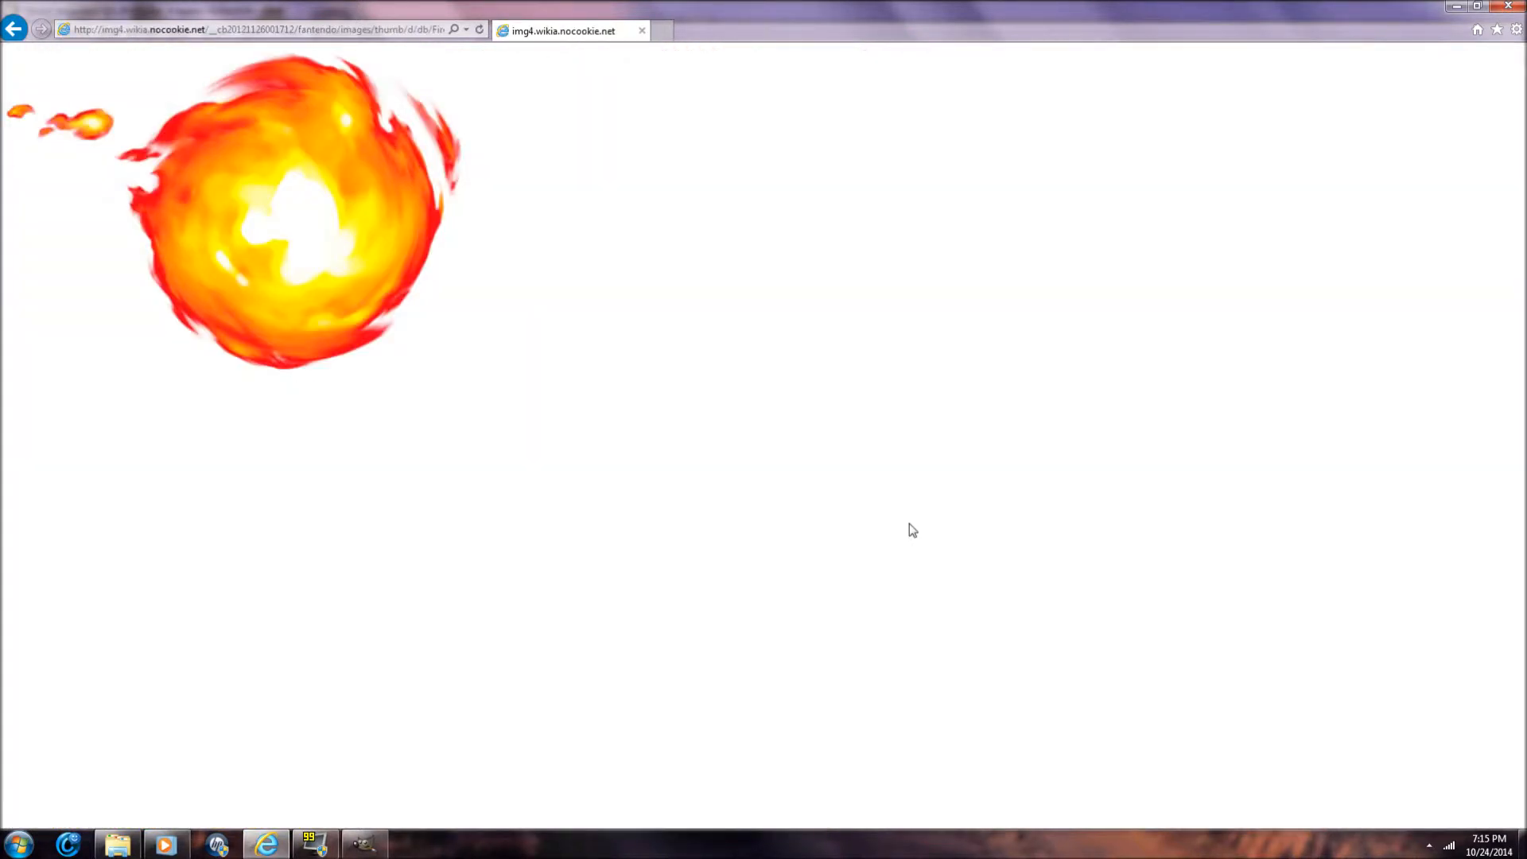
left_click_drag(700, 397, 170, 364)
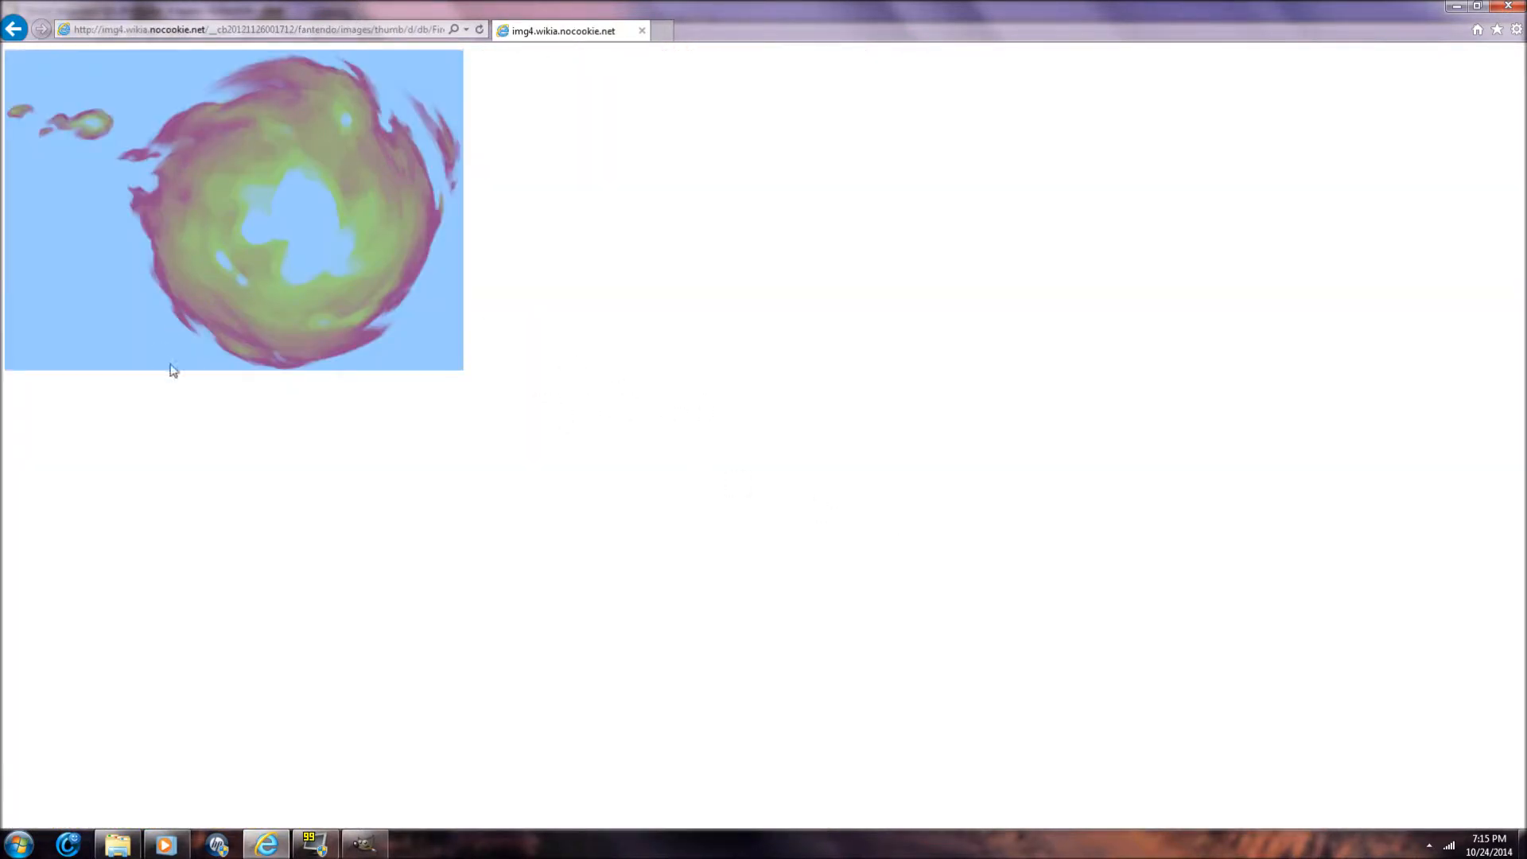
right_click(230, 239)
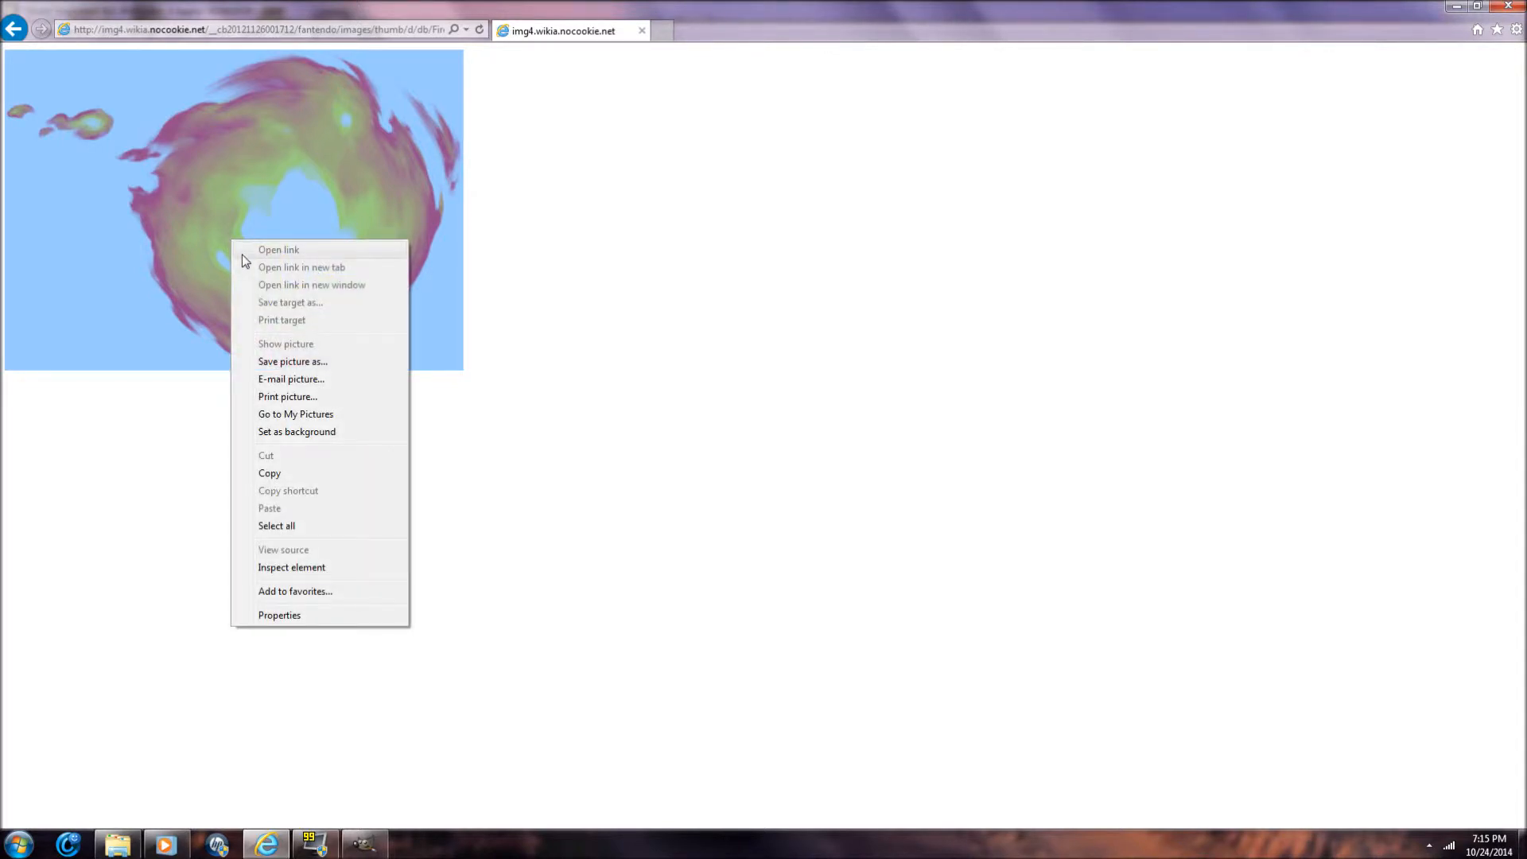
left_click(296, 362)
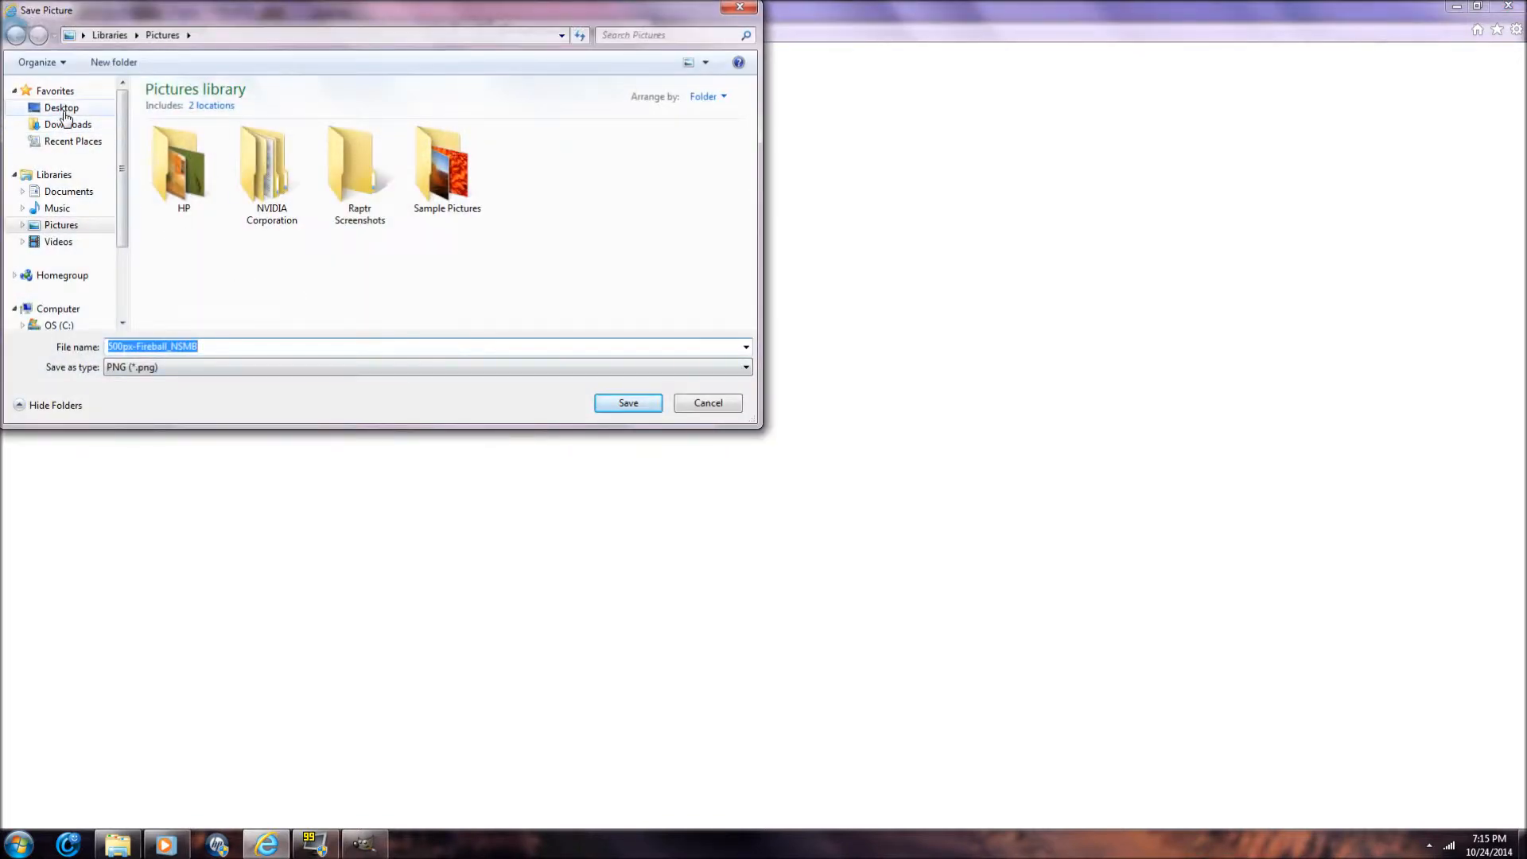
left_click(62, 109)
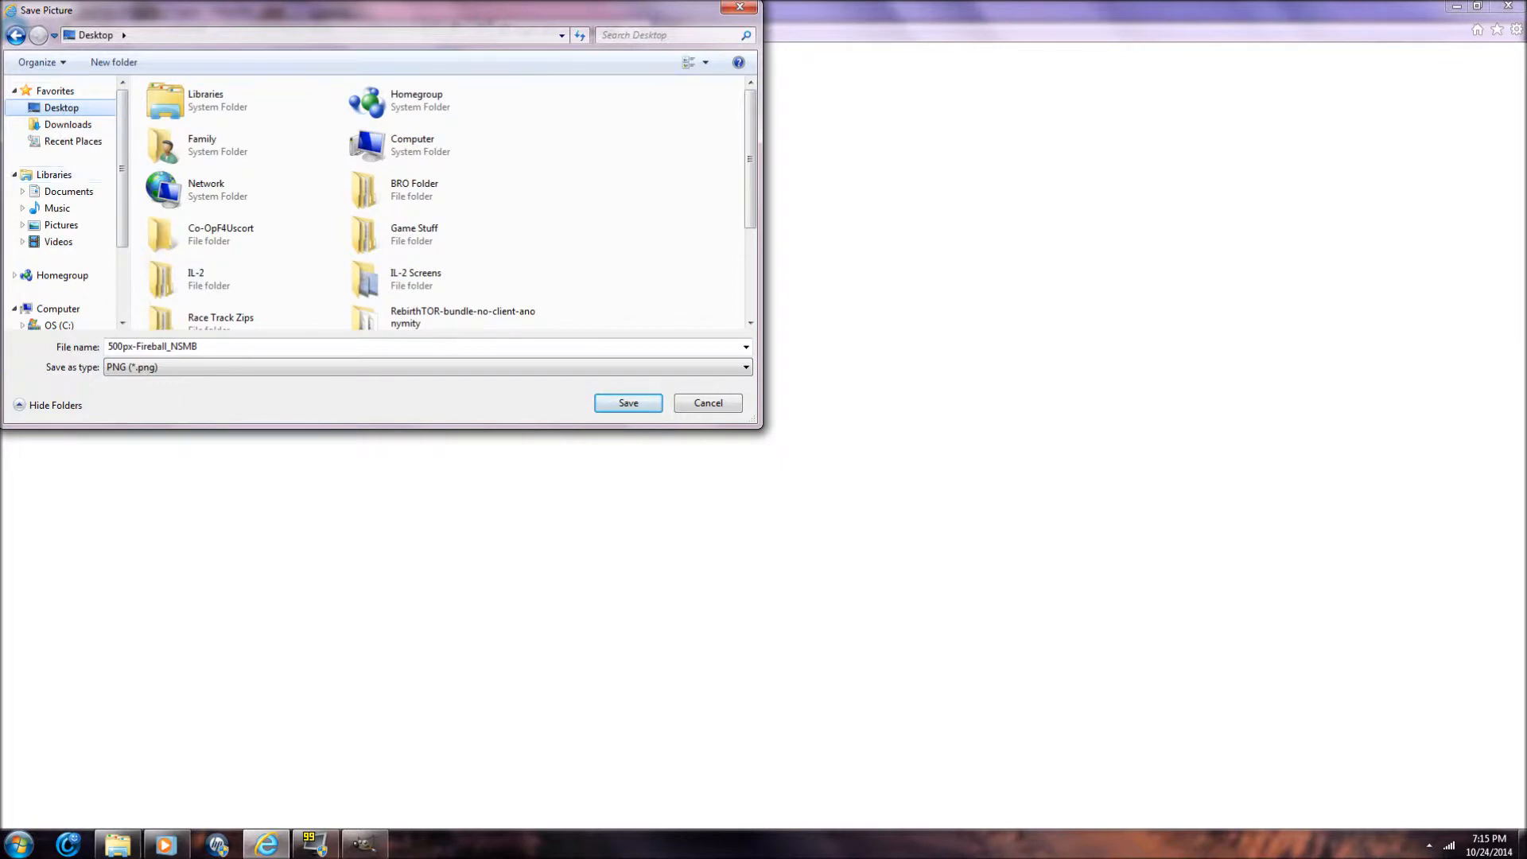
left_click(632, 404)
Step: Return to GIMP and open 500px-Fireball_NSMB.png from the Desktop as a separate image
left_click(1452, 6)
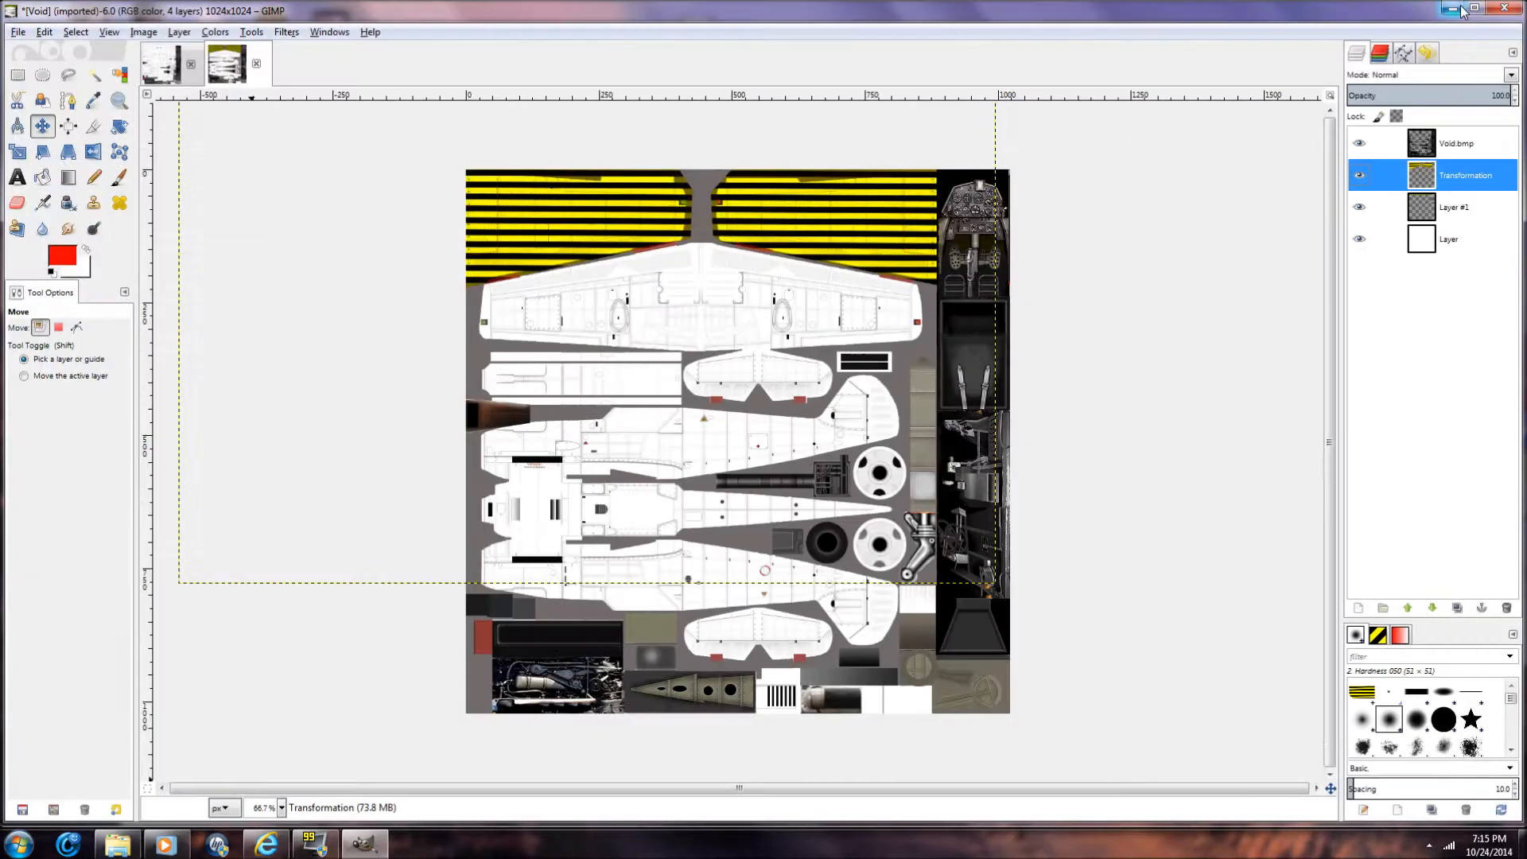
left_click(17, 33)
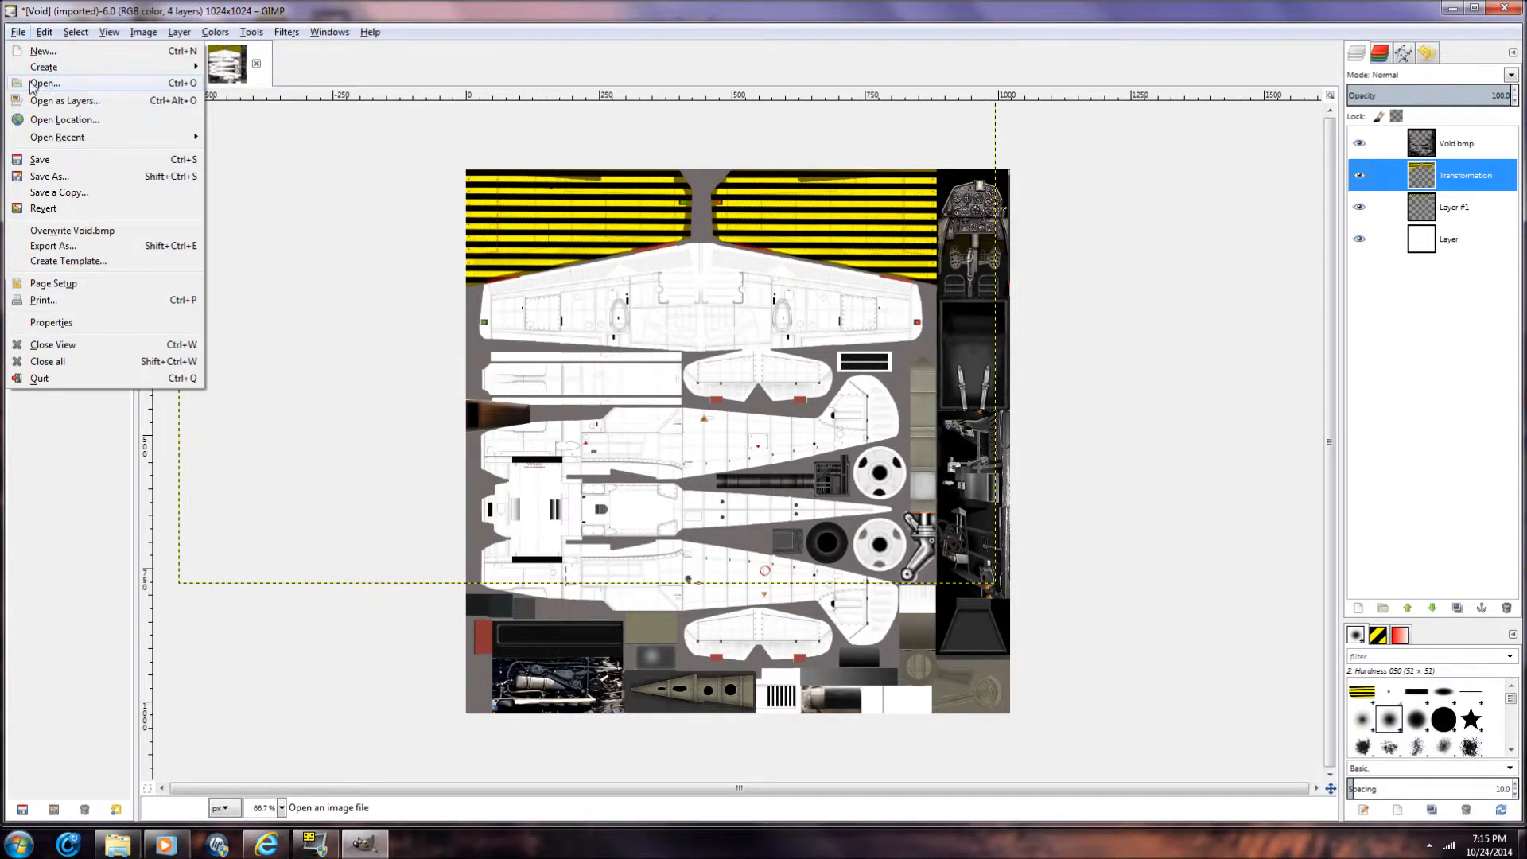
left_click(56, 85)
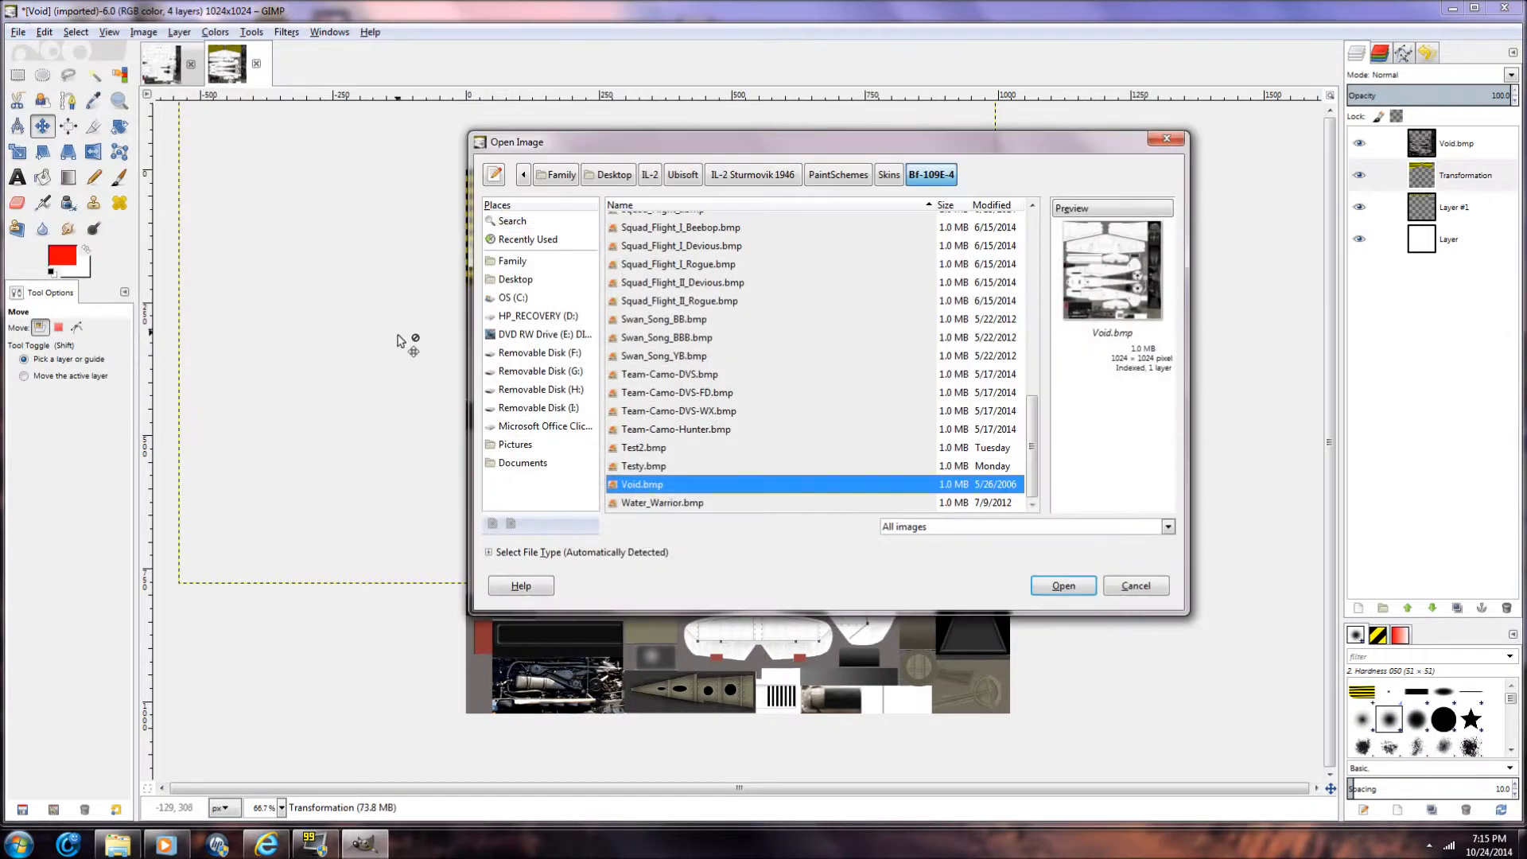
left_click(512, 279)
left_click_drag(1038, 292, 1034, 312)
left_click(670, 355)
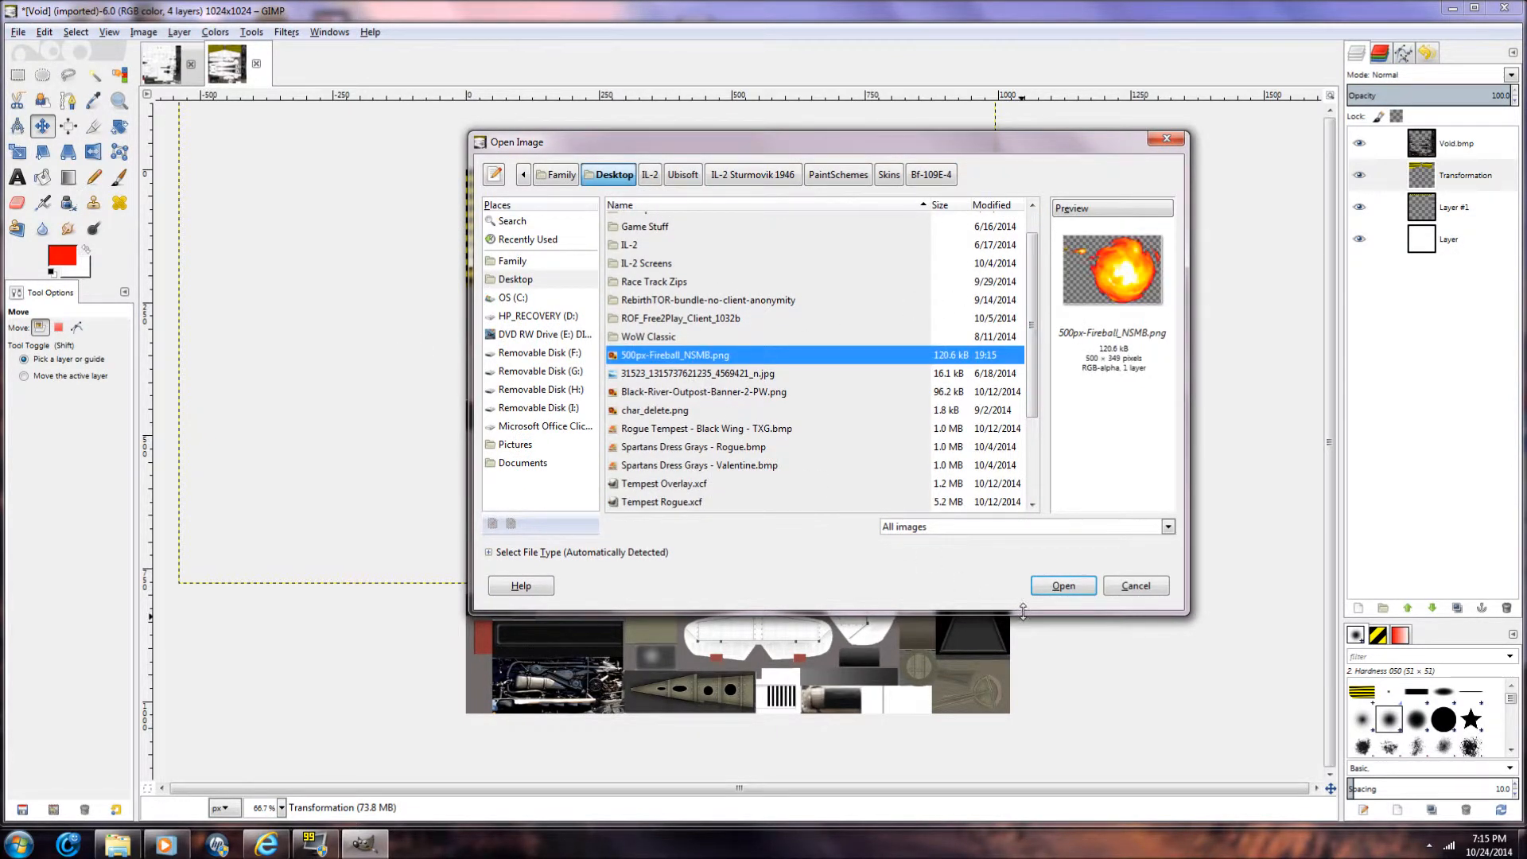
left_click(1064, 584)
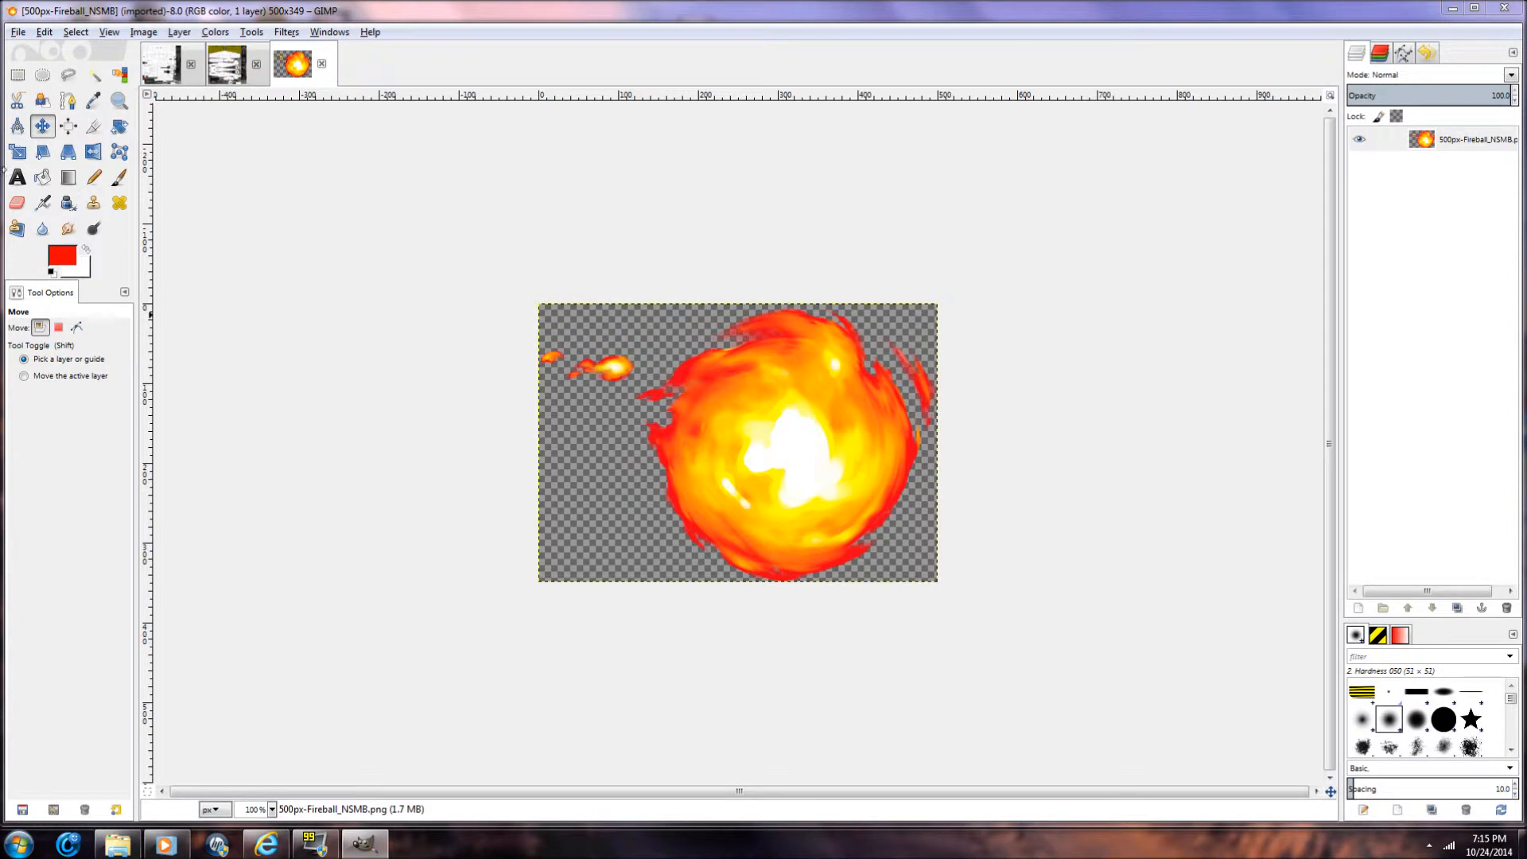
Step: Select the fireball's opaque pixels on its layer with Alpha to Selection
right_click(1490, 142)
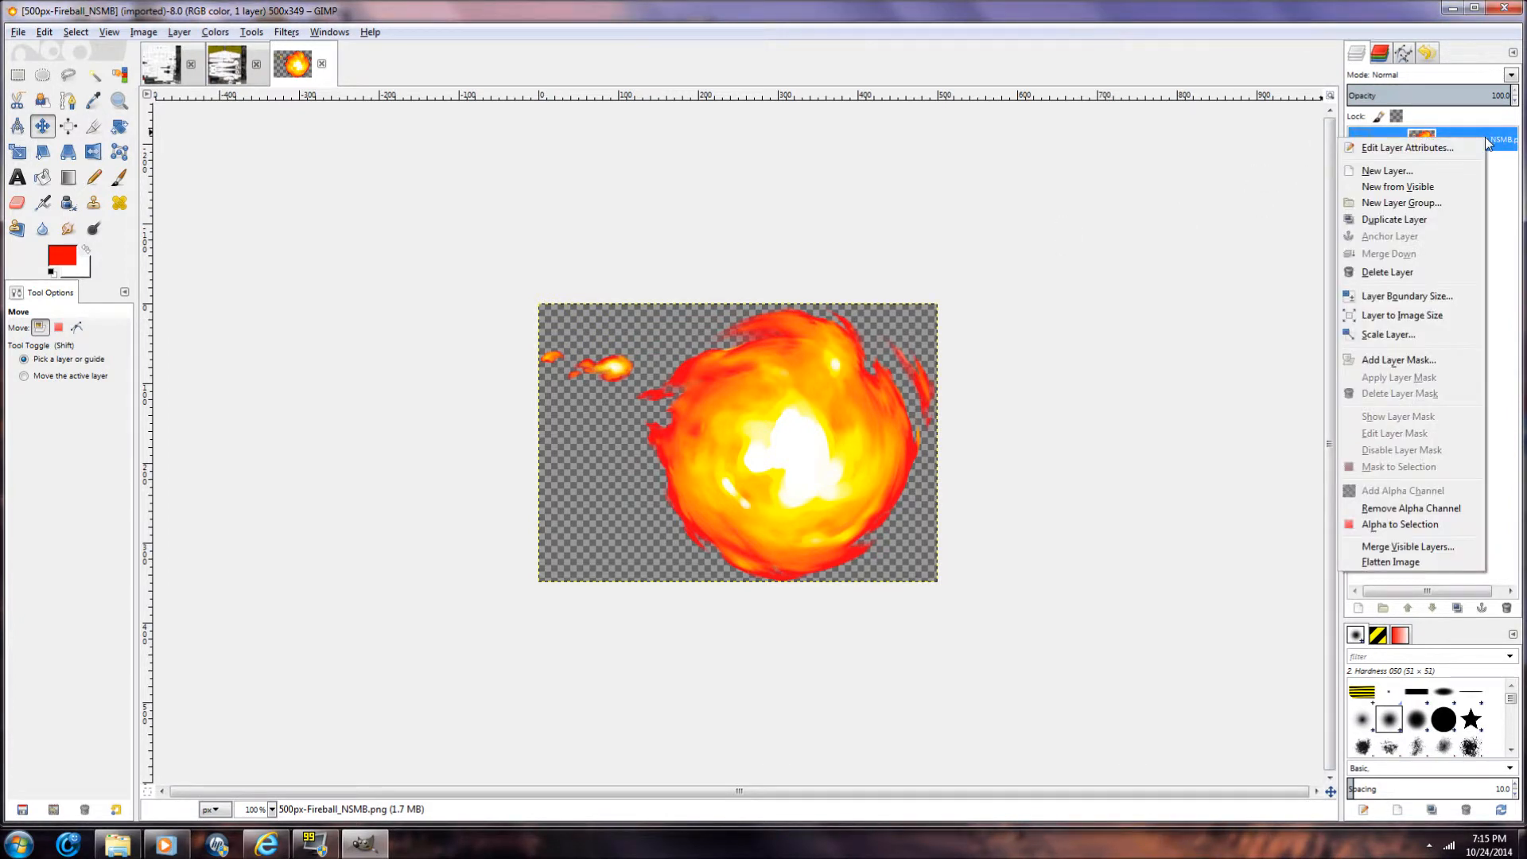
left_click(1388, 525)
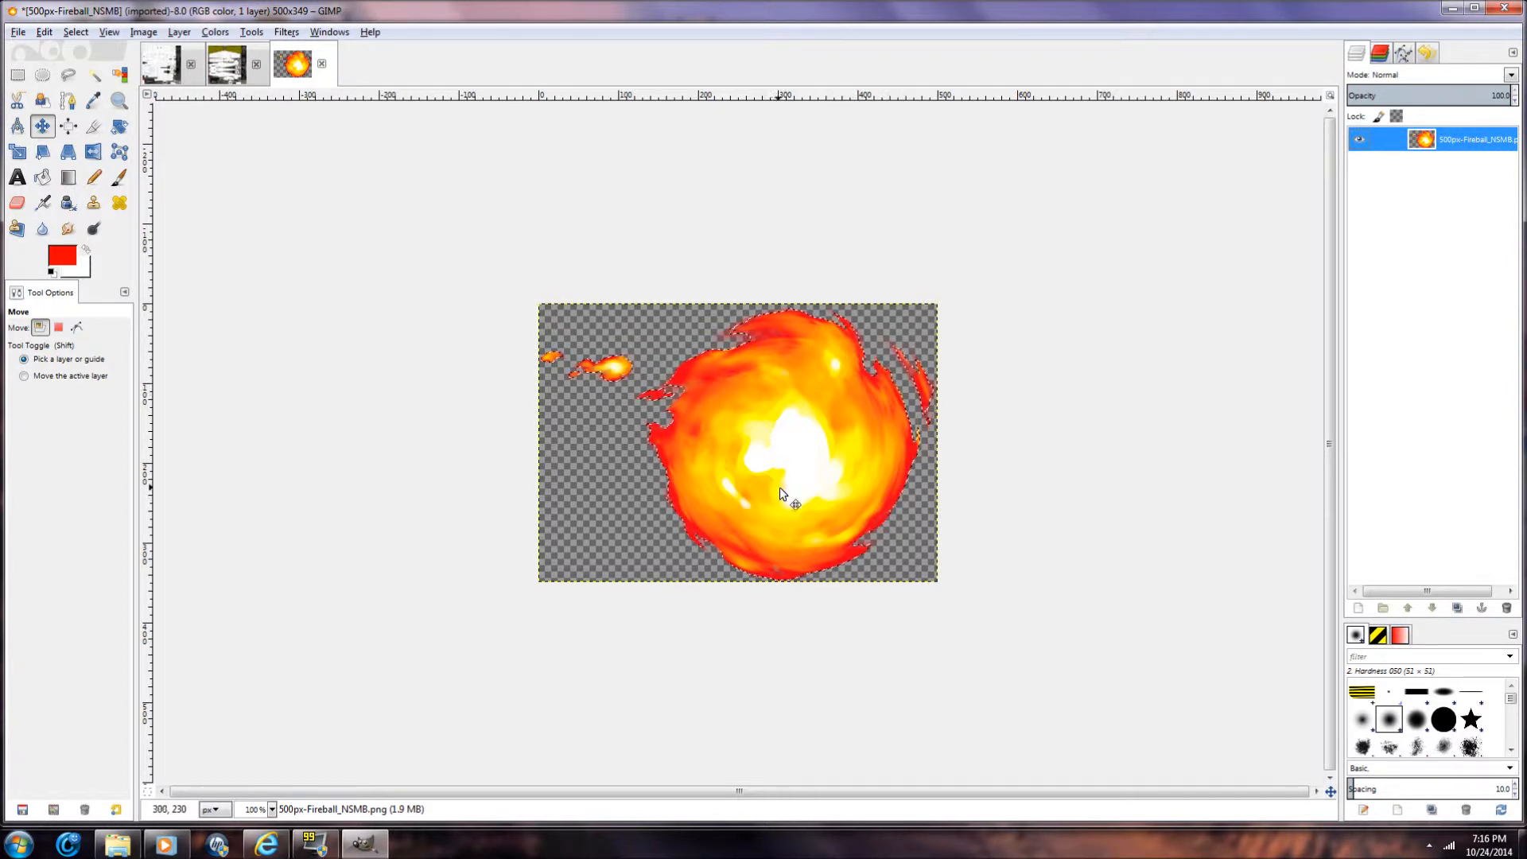
Step: Copy the selected fireball, paste it into the Void image and move the floating selection over the fuselage and small tail parts
key("ctrl+c")
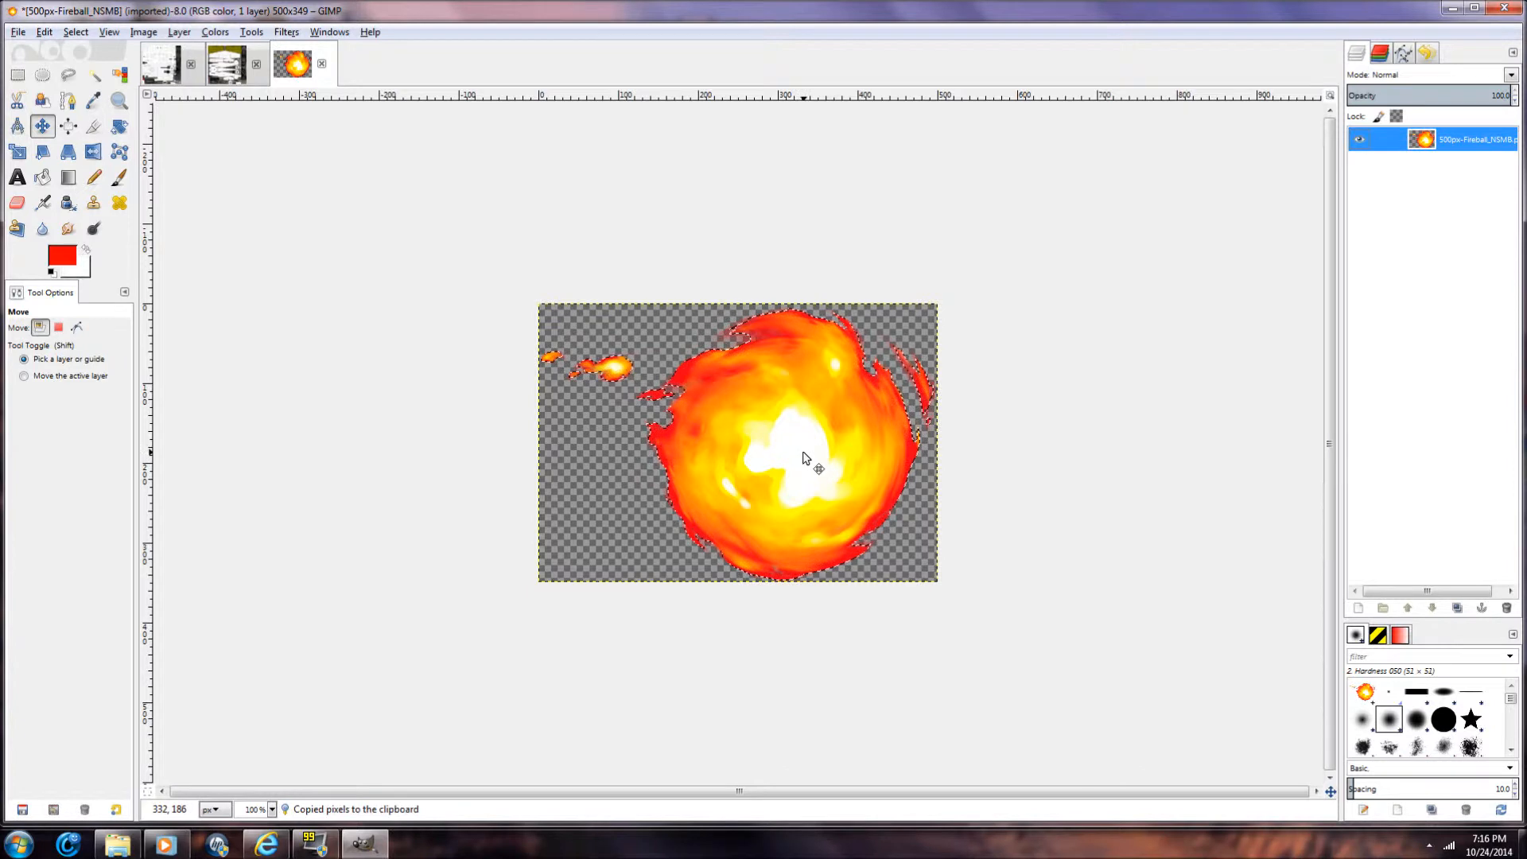
left_click(226, 63)
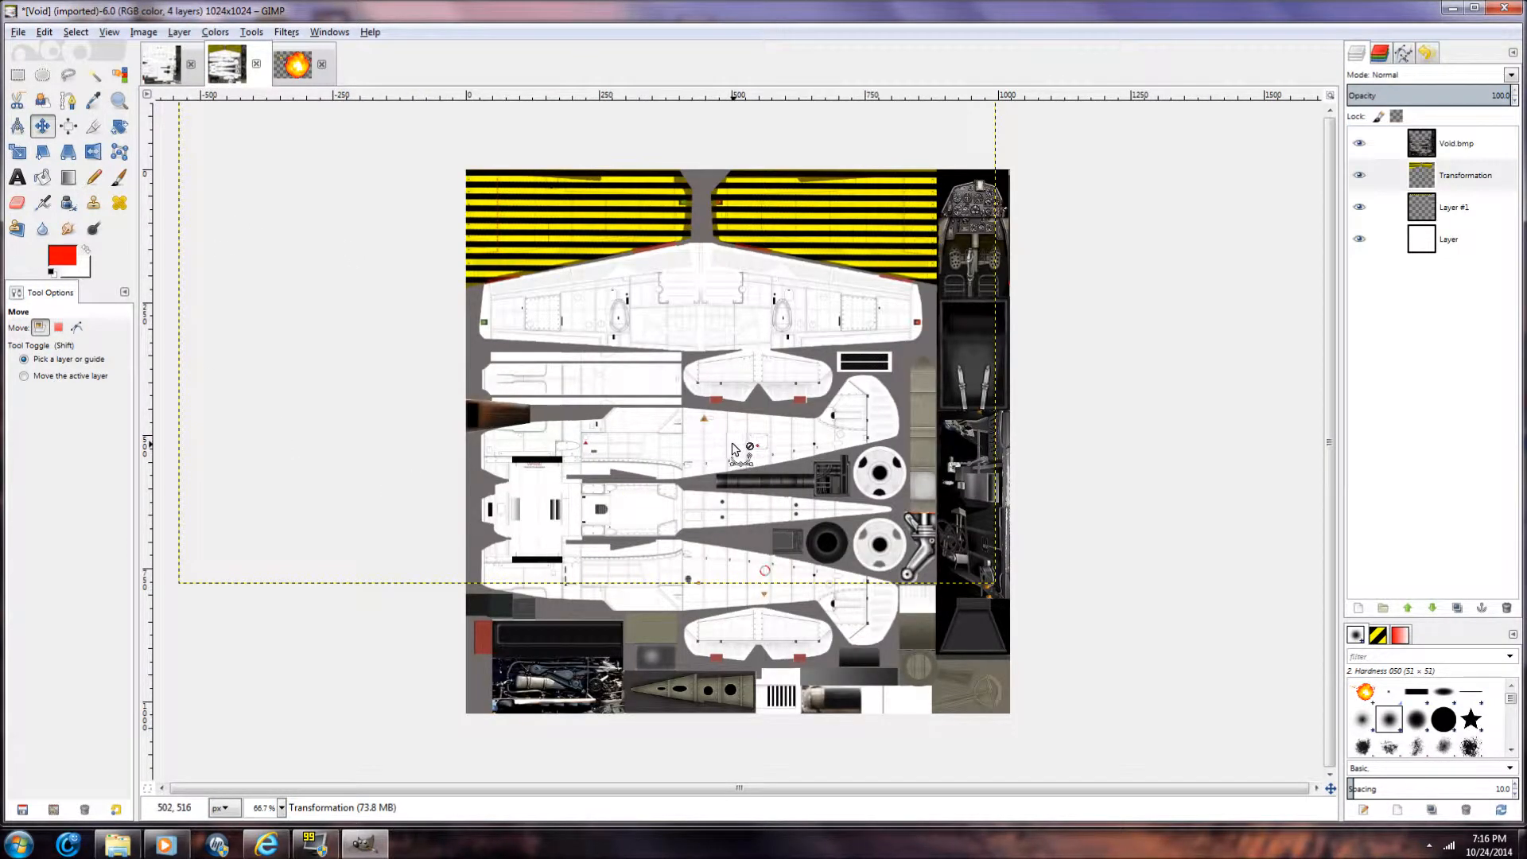
key("ctrl+v")
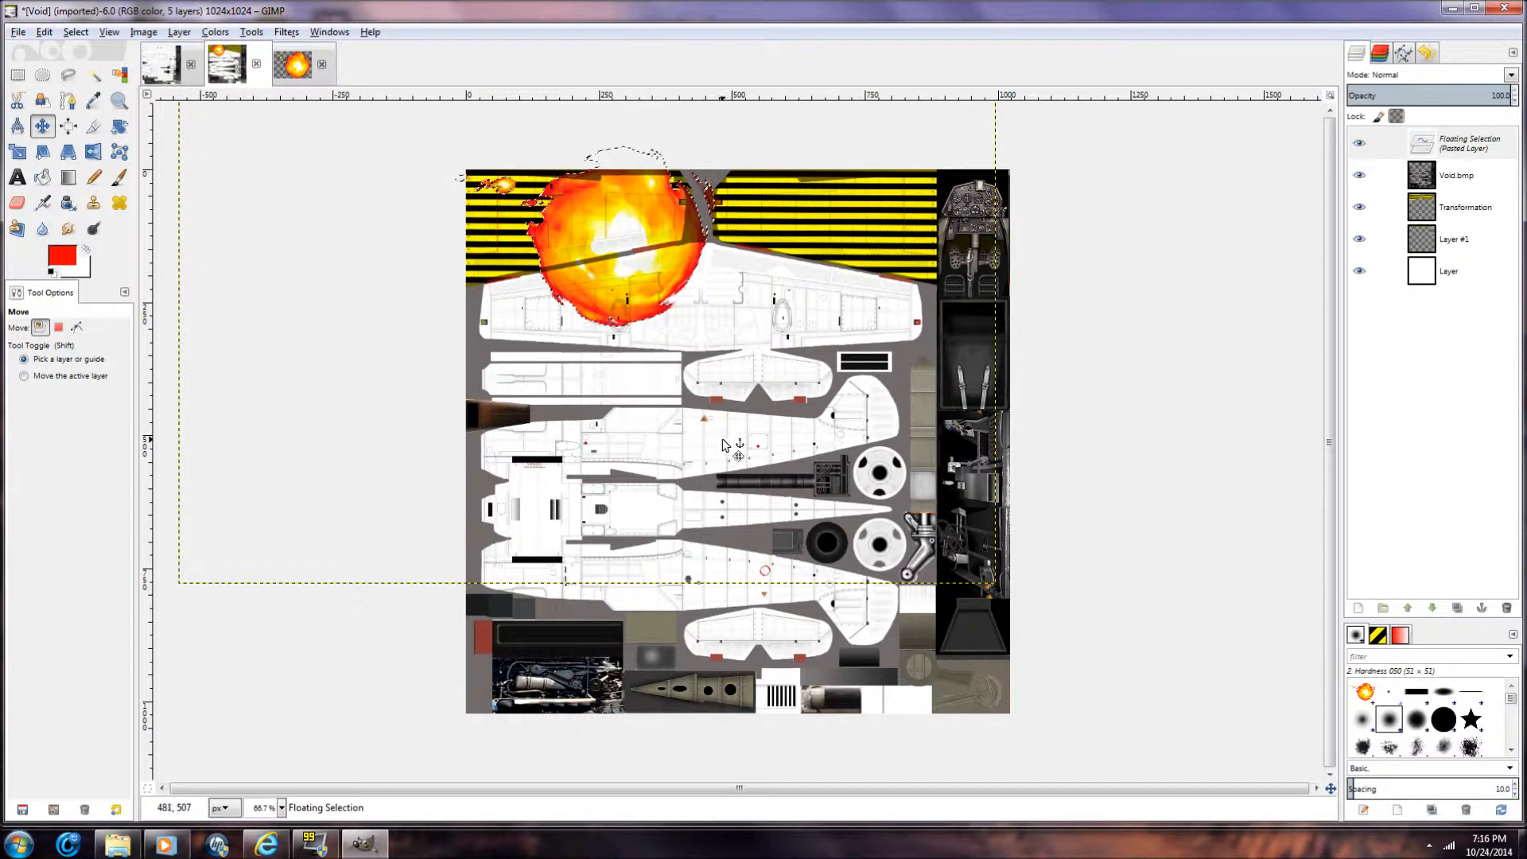
left_click(42, 125)
left_click_drag(655, 283, 746, 518)
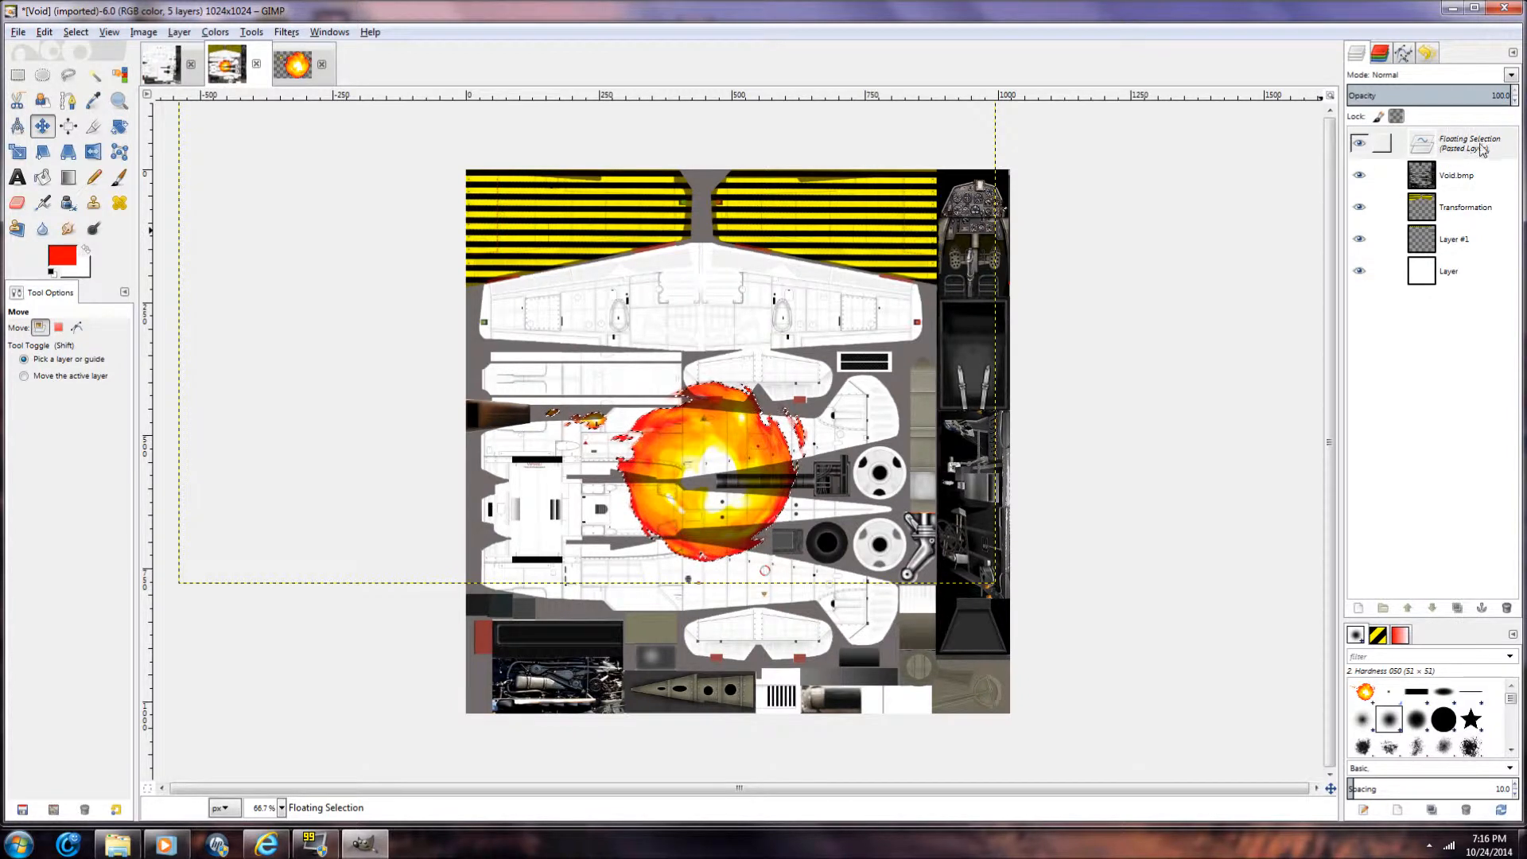
left_click_drag(745, 436, 794, 390)
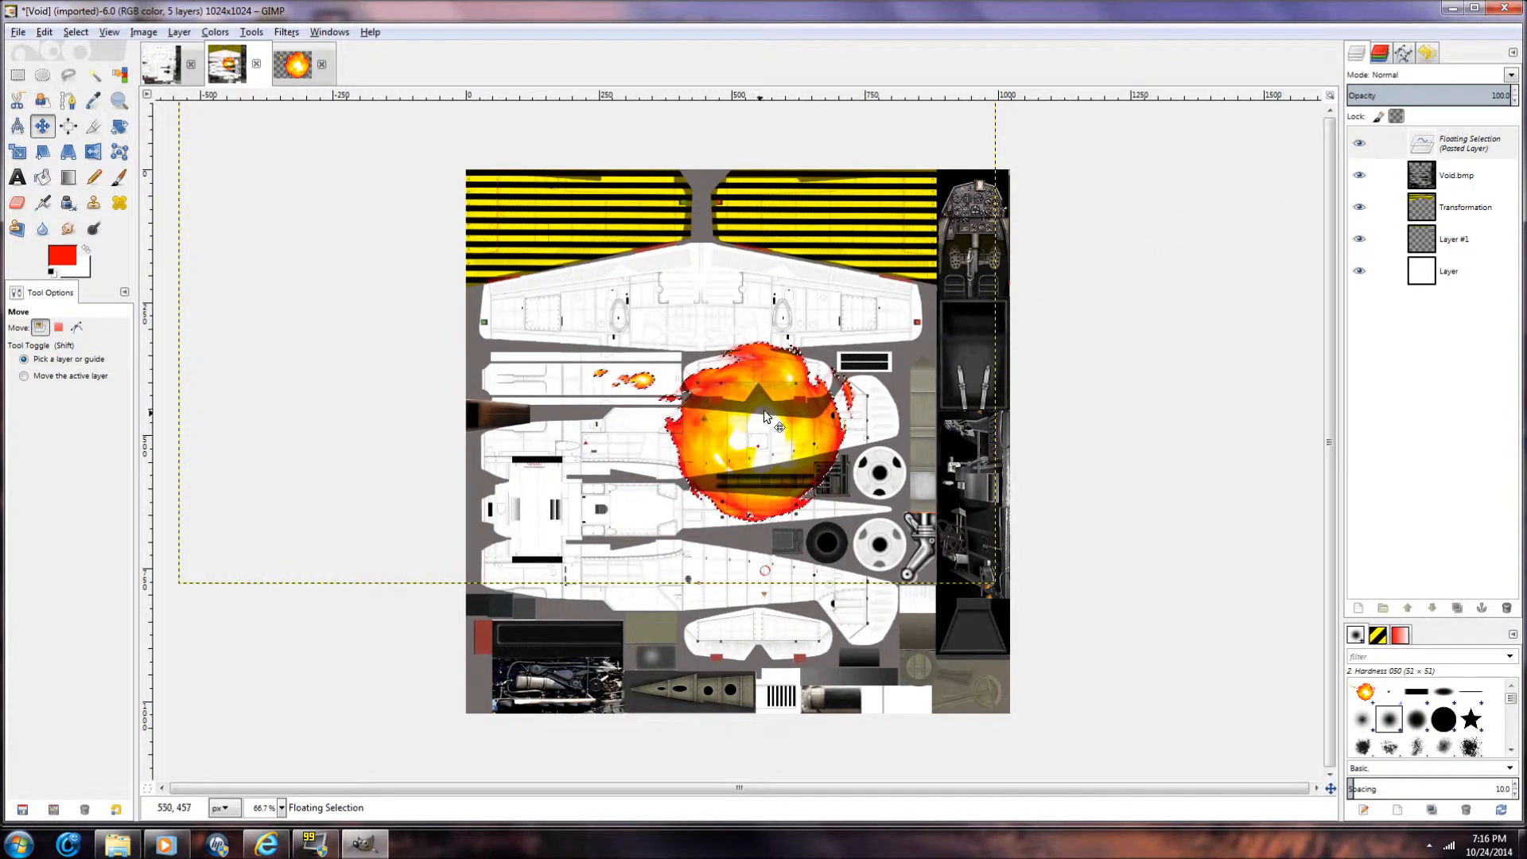
Step: Turn the floating fireball into its own layer, shift it up toward the wing and lower it beneath Void.bmp
left_click(1358, 608)
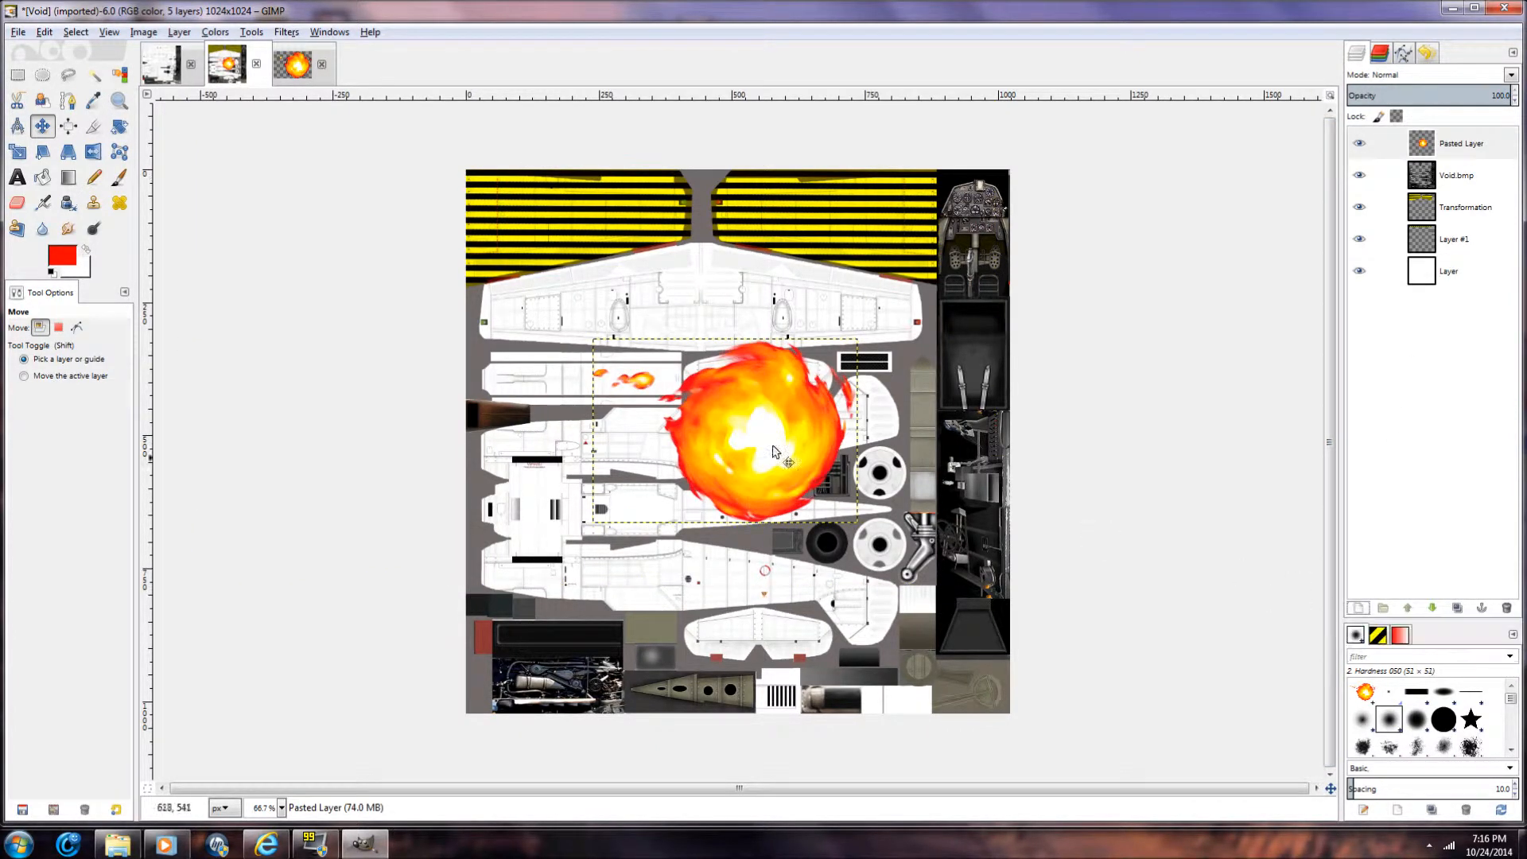
left_click_drag(799, 477, 802, 394)
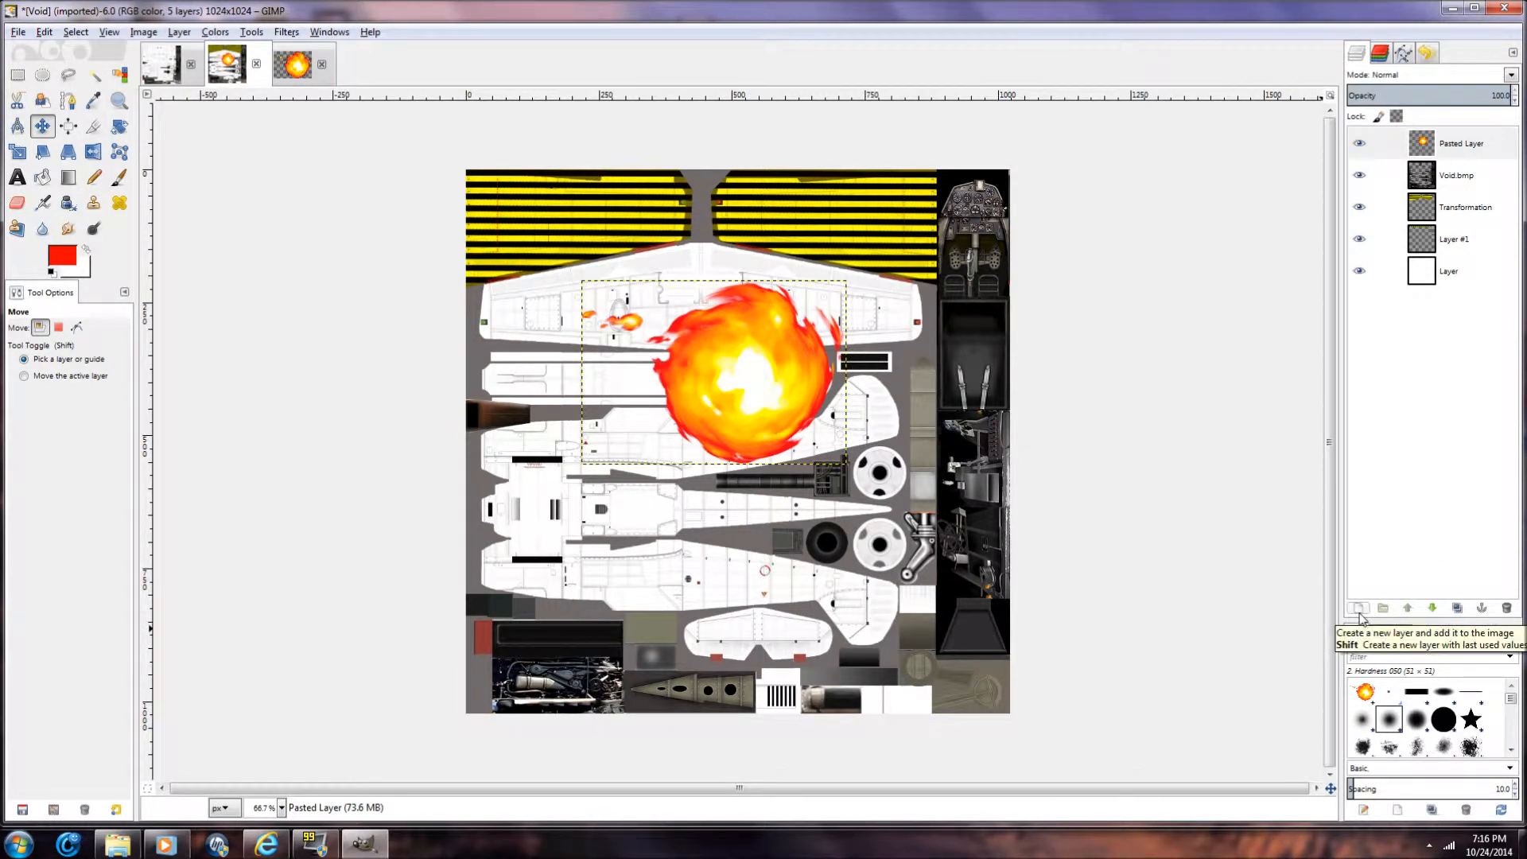
left_click(1434, 608)
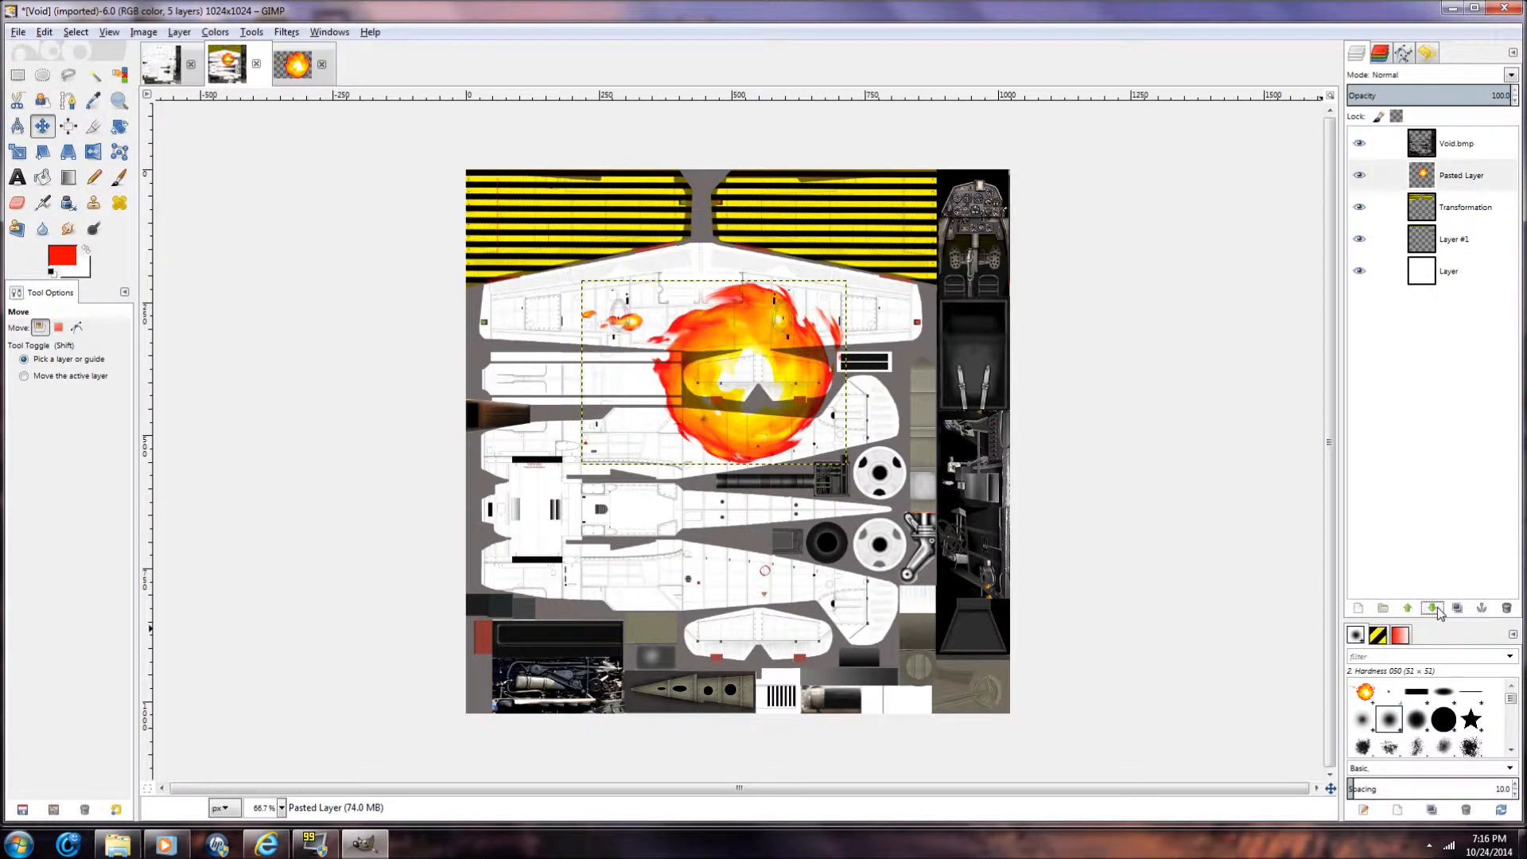
Step: Scale the pasted fireball layer down to 177 × 123 px
scroll(742, 333, "up", 4)
scroll(742, 333, "down", 2)
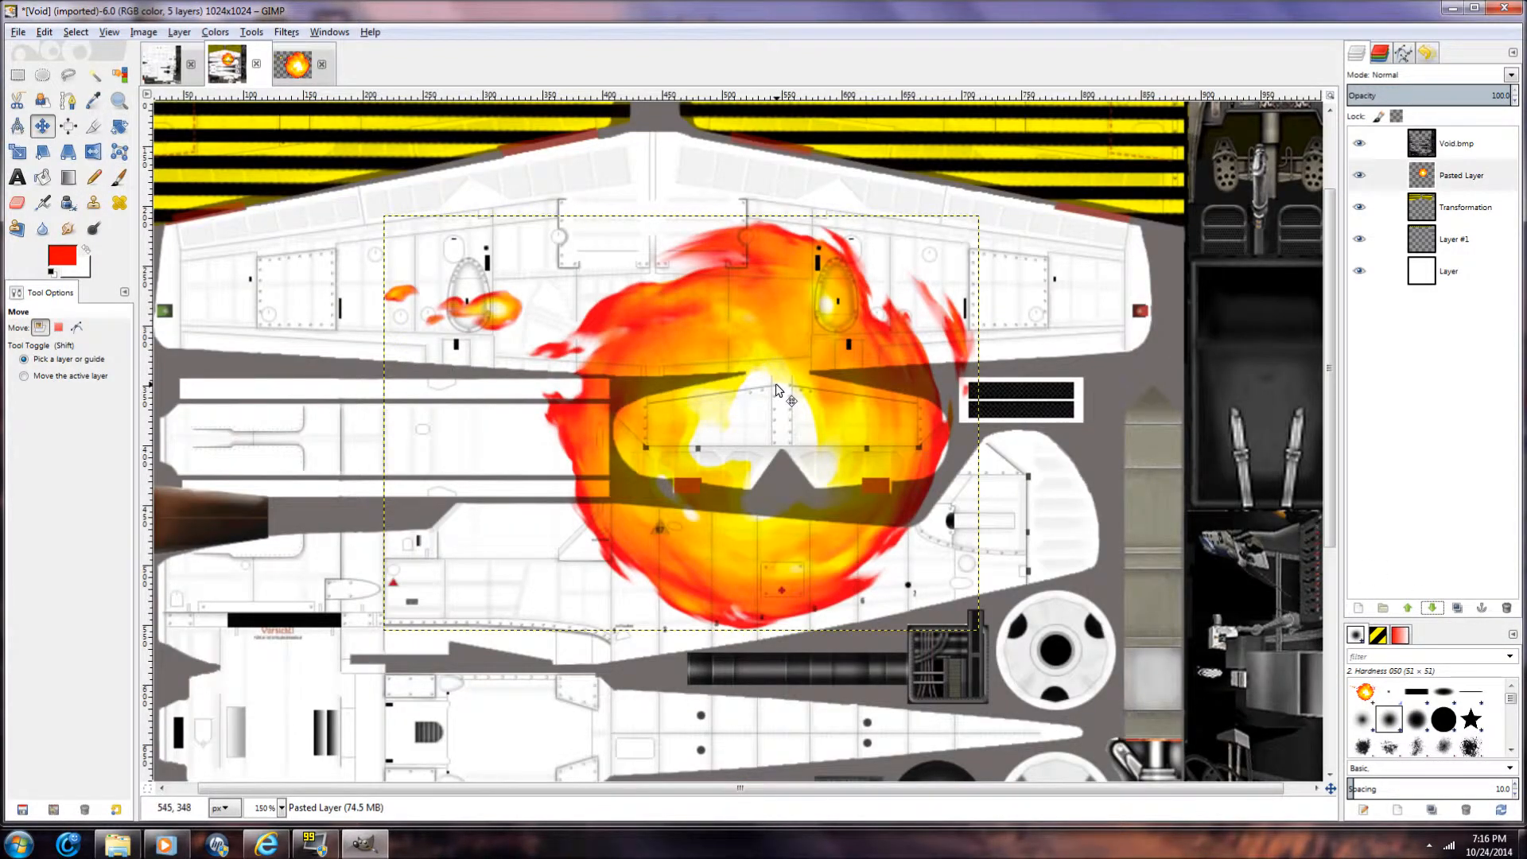
scroll(680, 457, "up", 3)
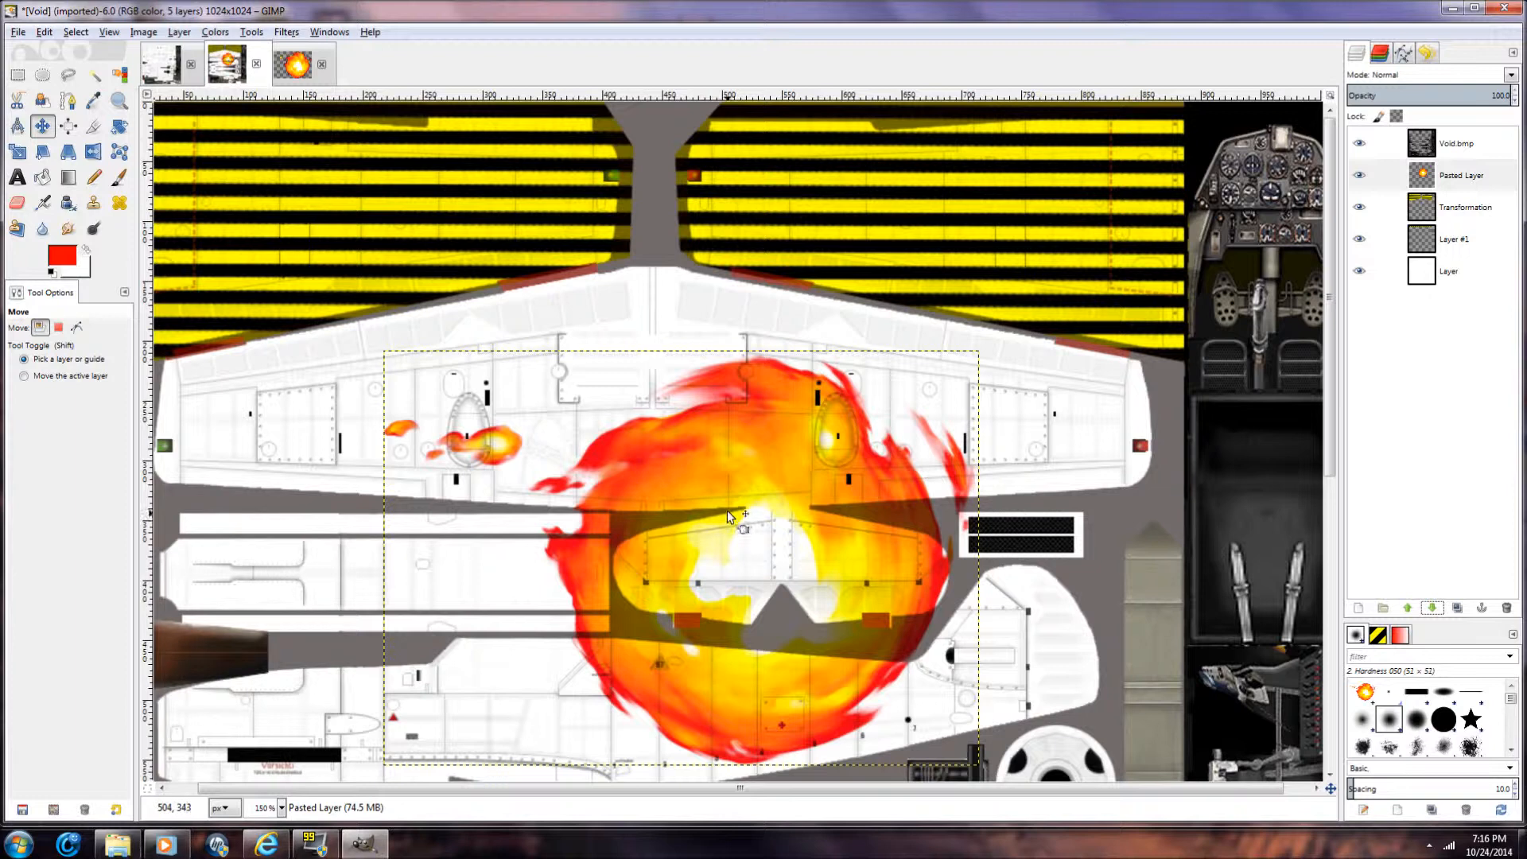
left_click(19, 154)
left_click(725, 434)
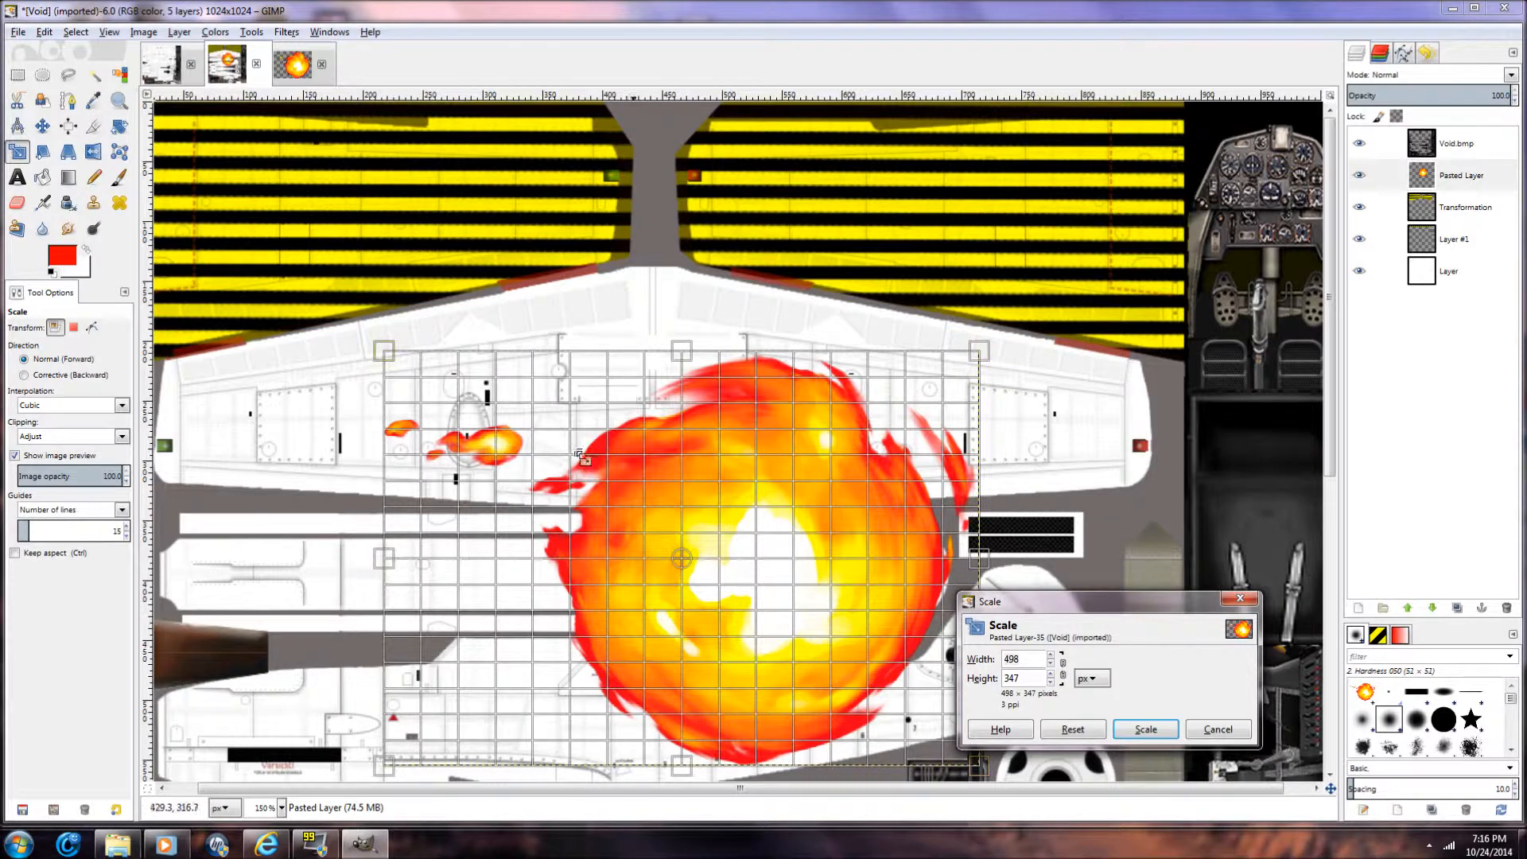
left_click_drag(384, 354, 665, 576)
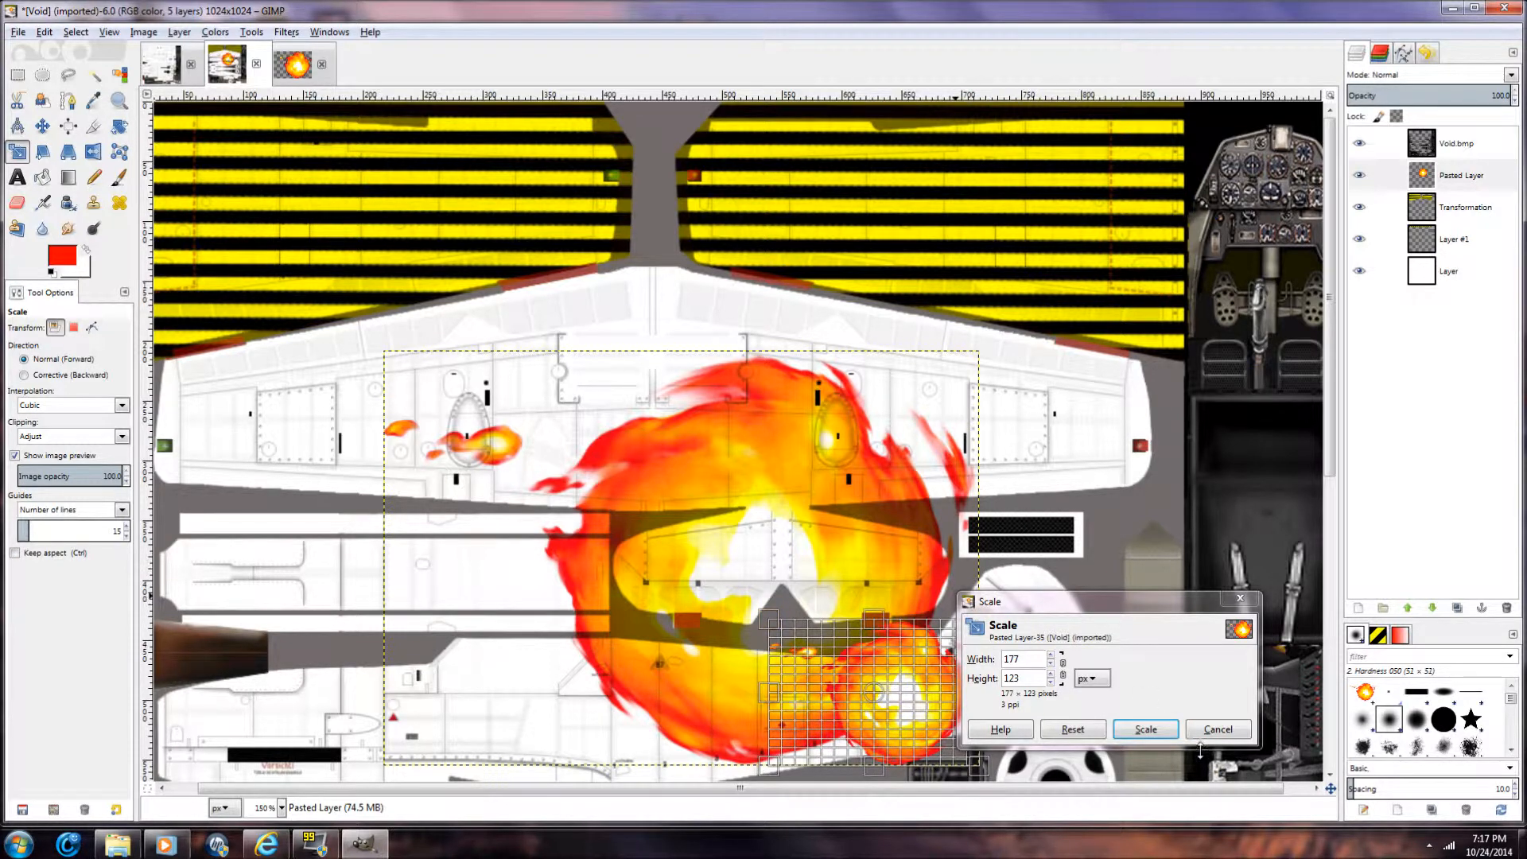
left_click(1146, 730)
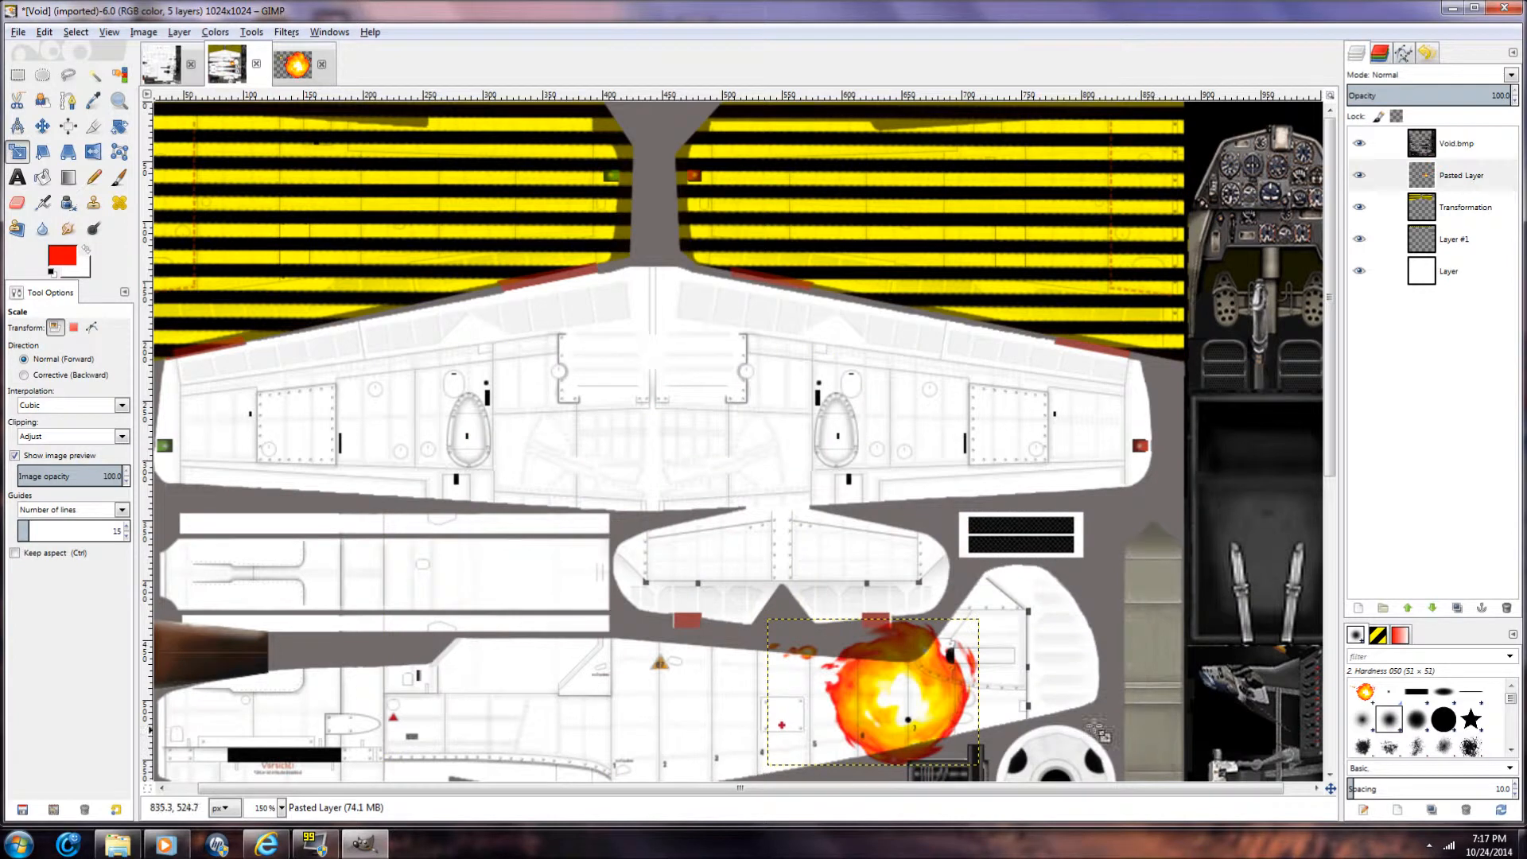
Step: Move the scaled fireball onto the middle of the upper fuselage side, just ahead of the red cross marking
left_click(43, 126)
left_click_drag(947, 698, 733, 720)
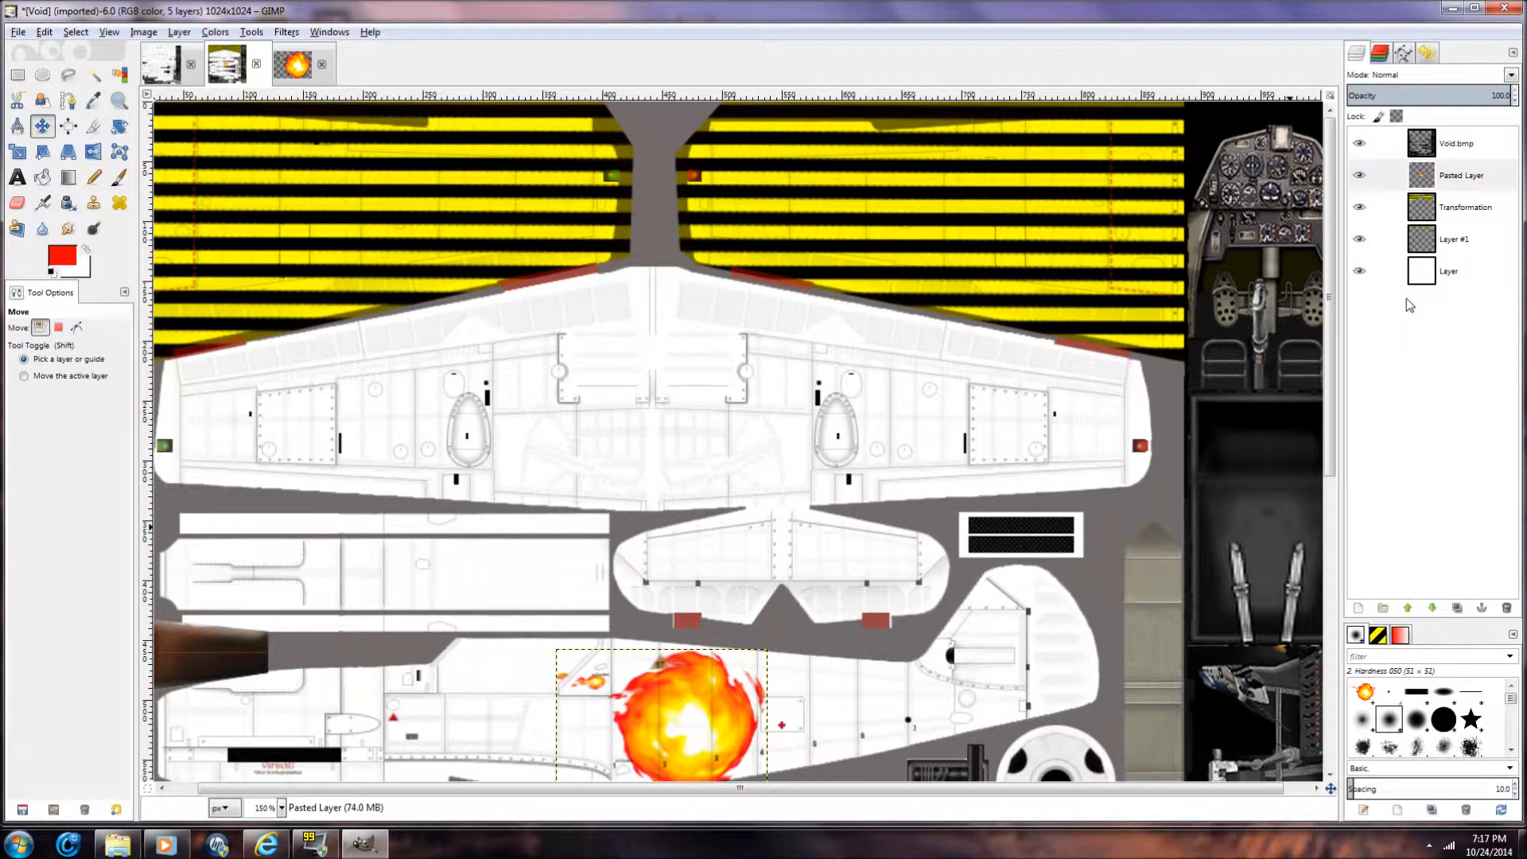
left_click_drag(1338, 305, 1339, 436)
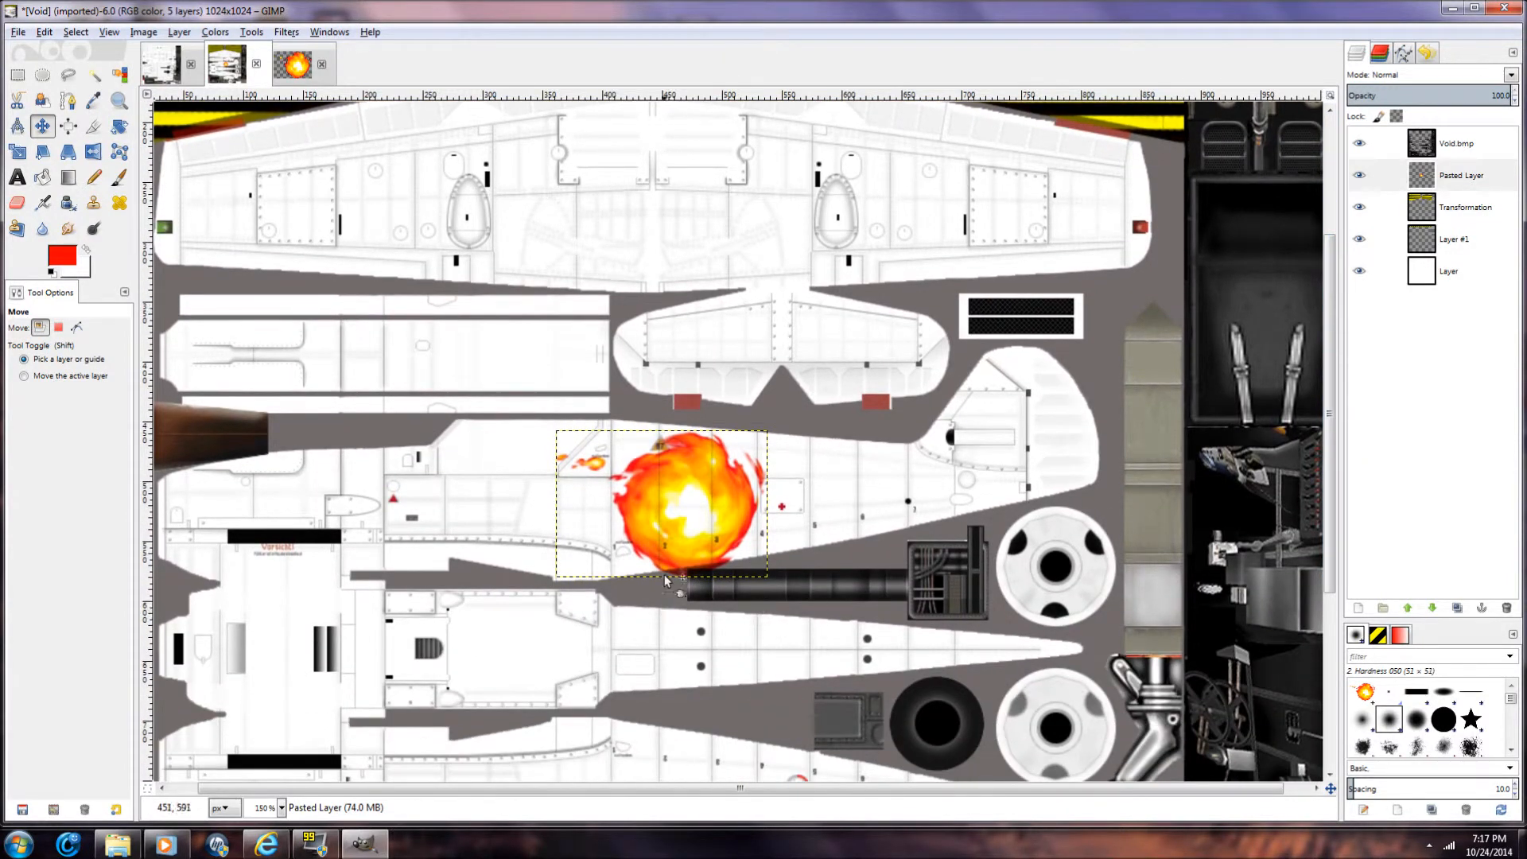
left_click_drag(643, 499, 603, 491)
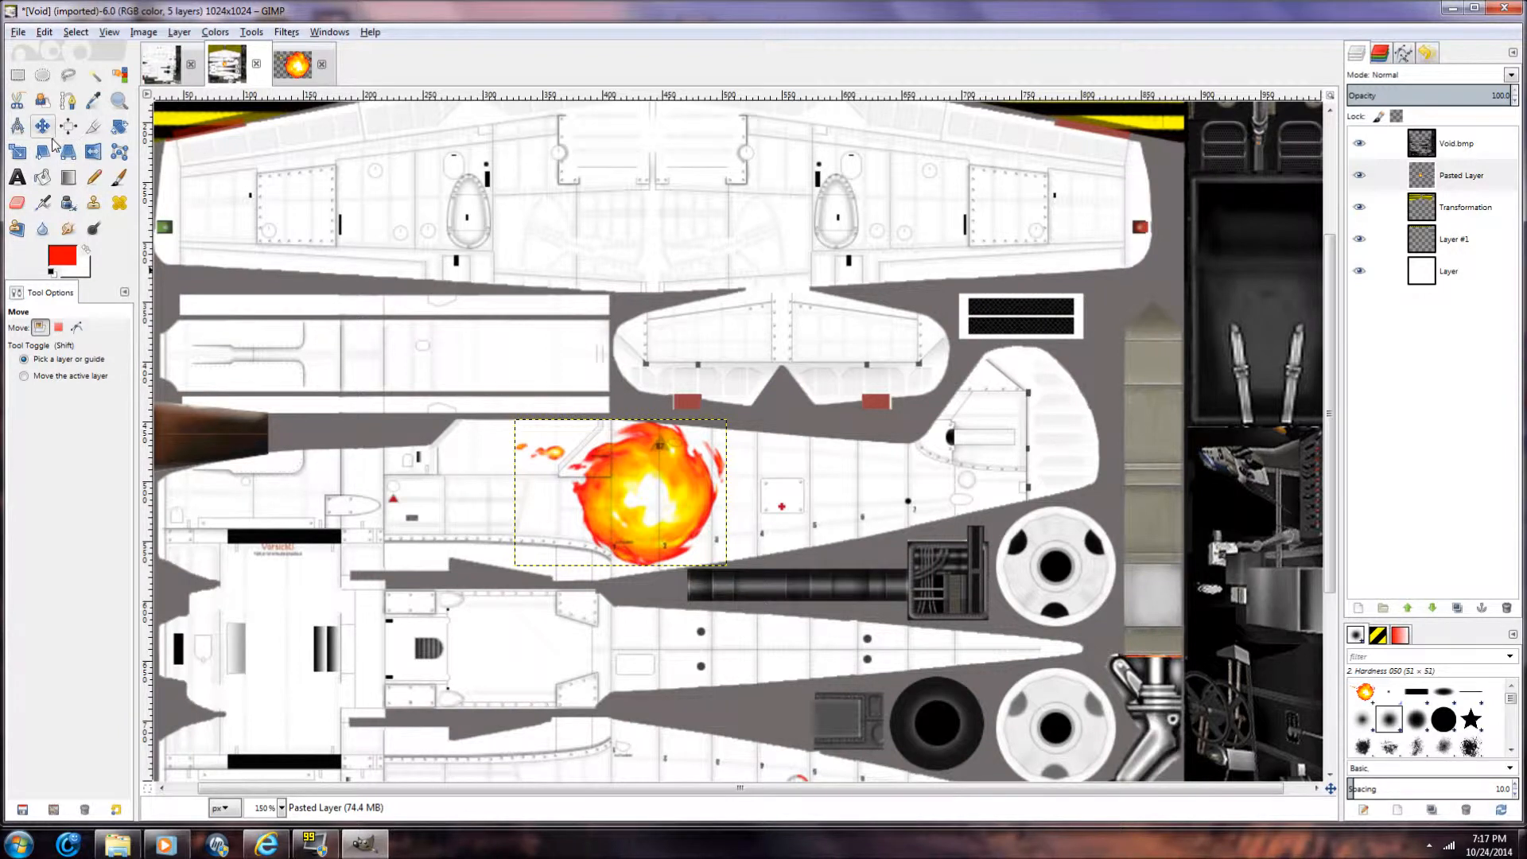
Step: Flip the fireball layer horizontally with the Flip tool so its small flame trail points toward the tail
left_click(93, 153)
left_click(676, 502)
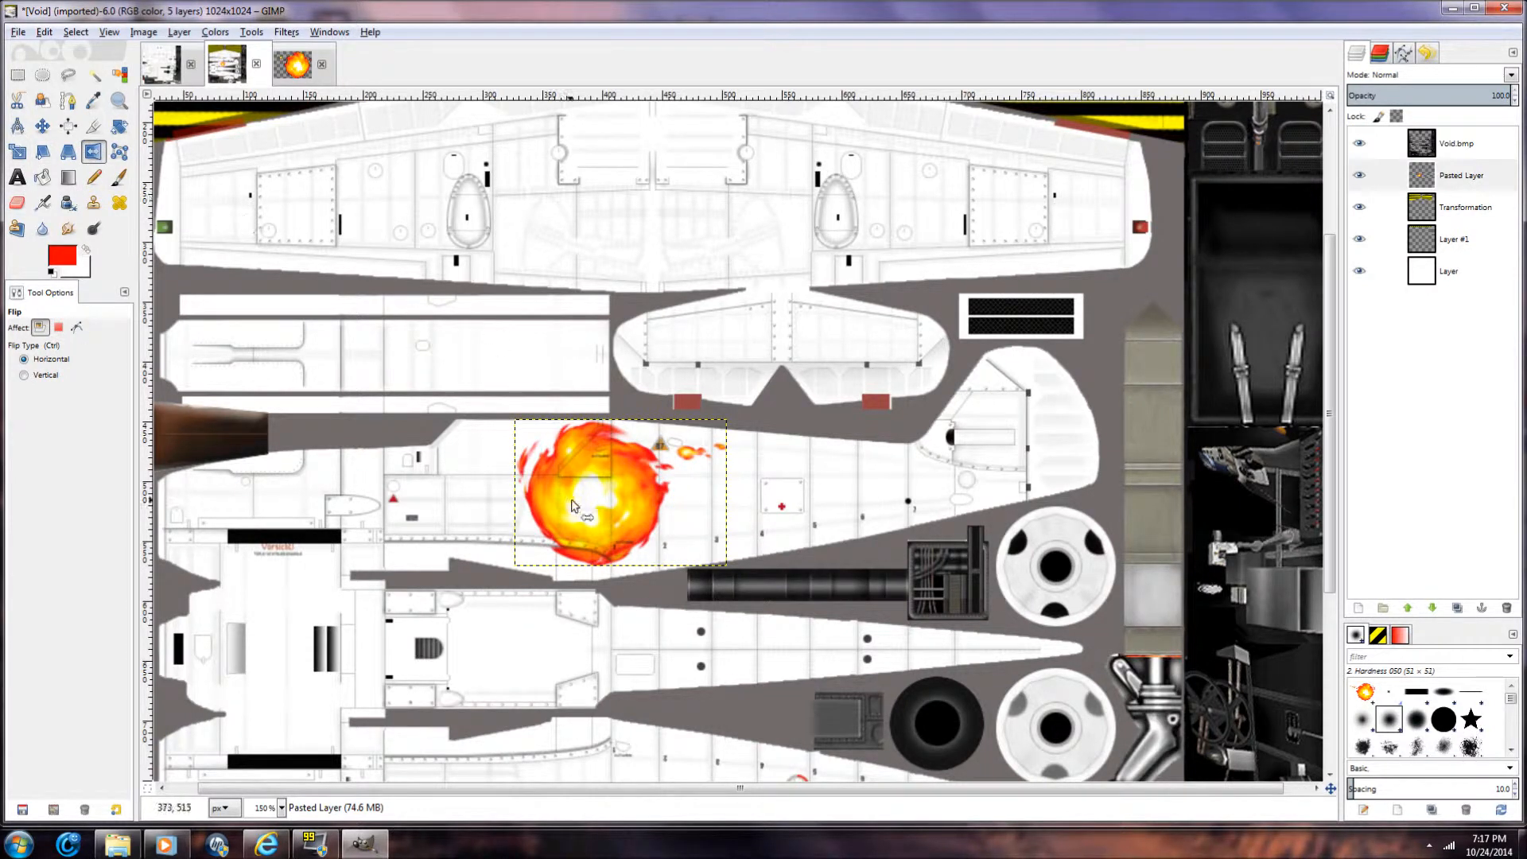
right_click(629, 509)
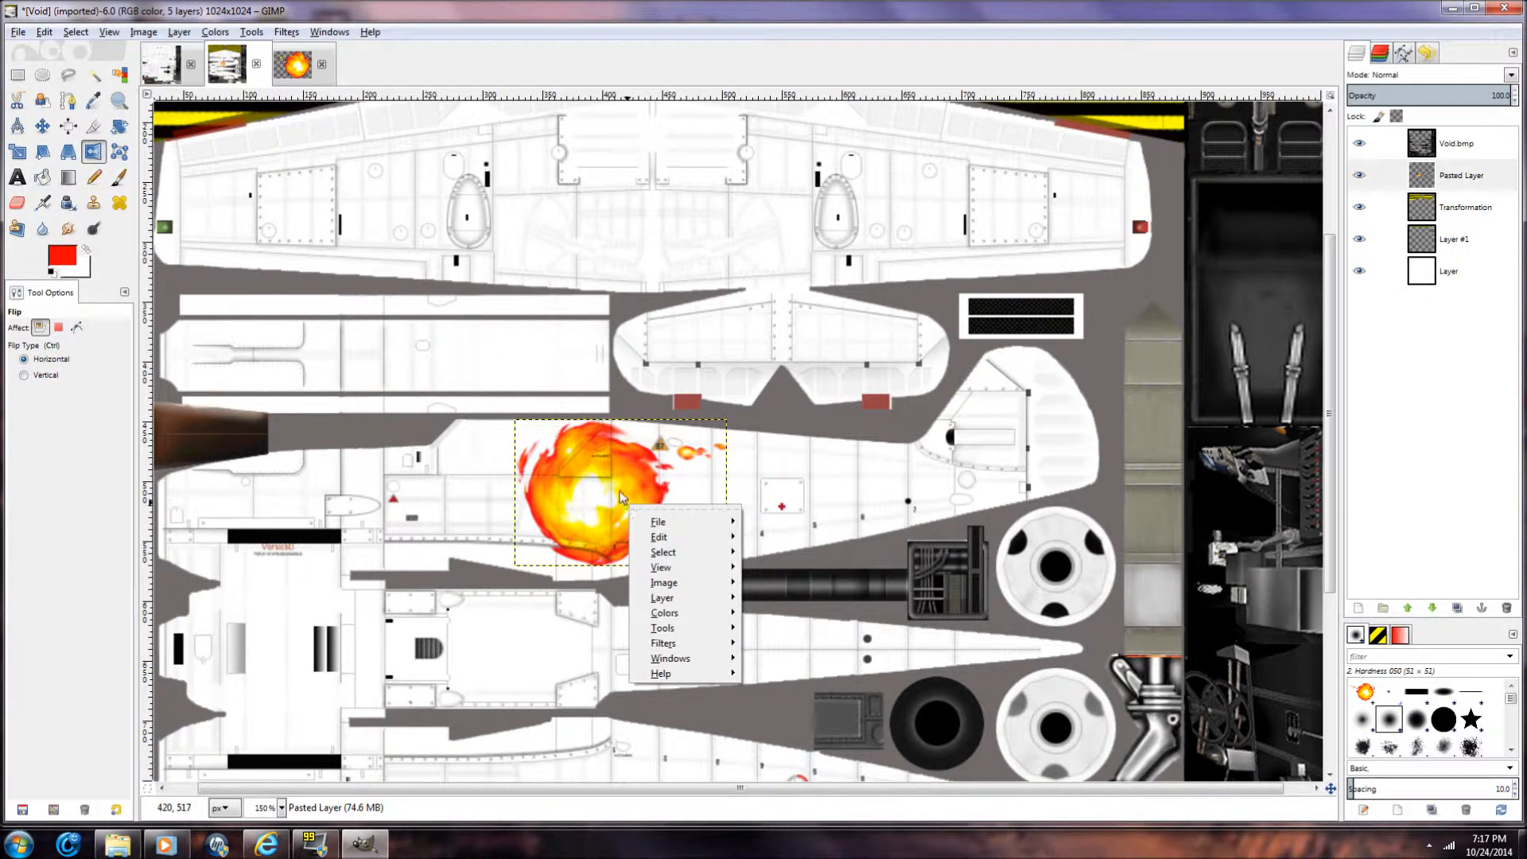
left_click(621, 492)
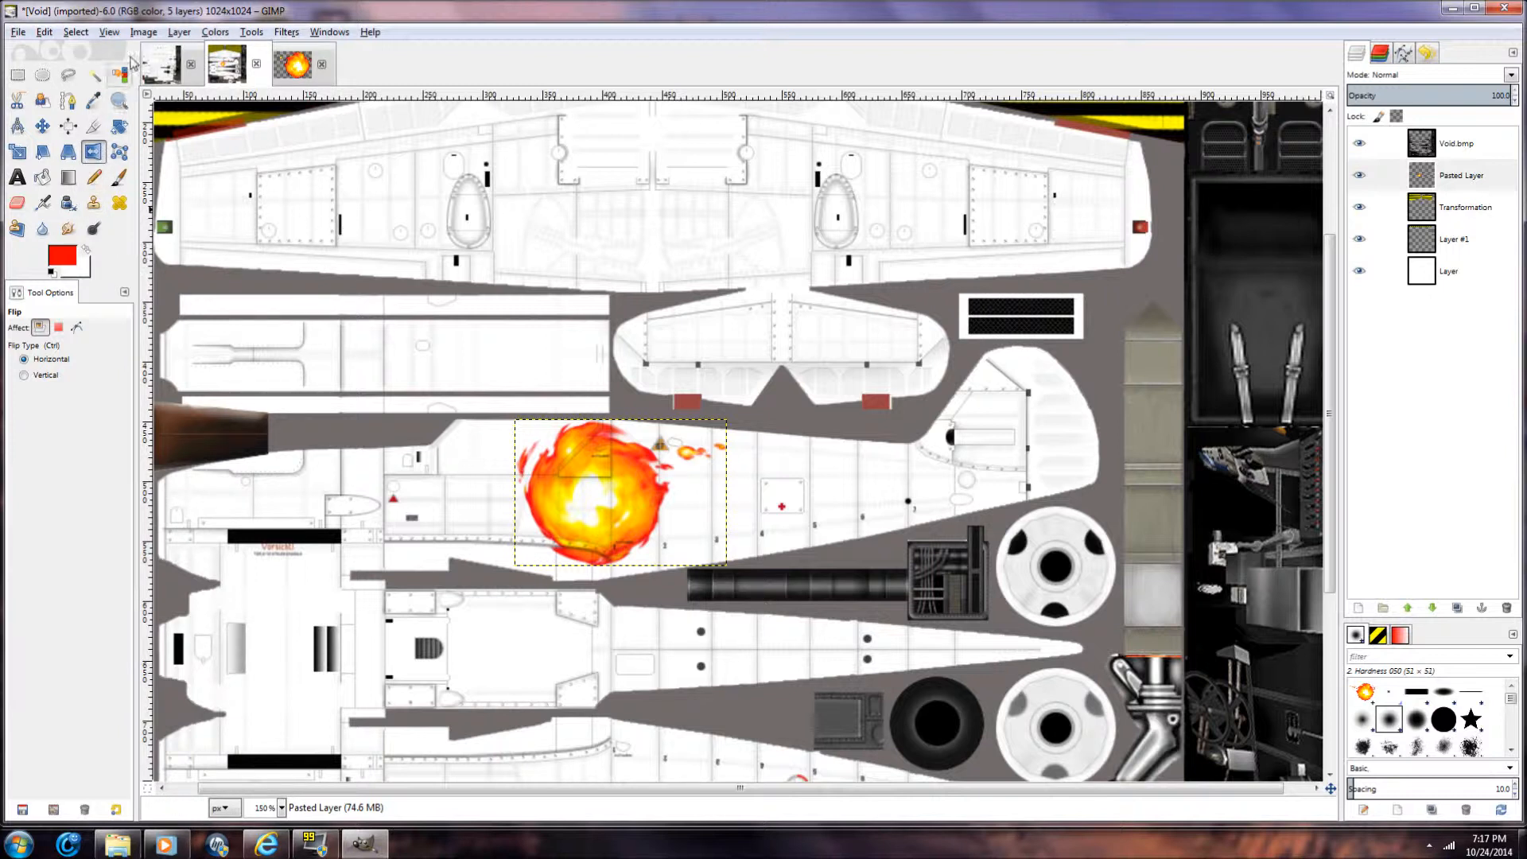
Step: Try a horizontal flip of the striped Transformation layer through the layer transforms and revert it
left_click(179, 33)
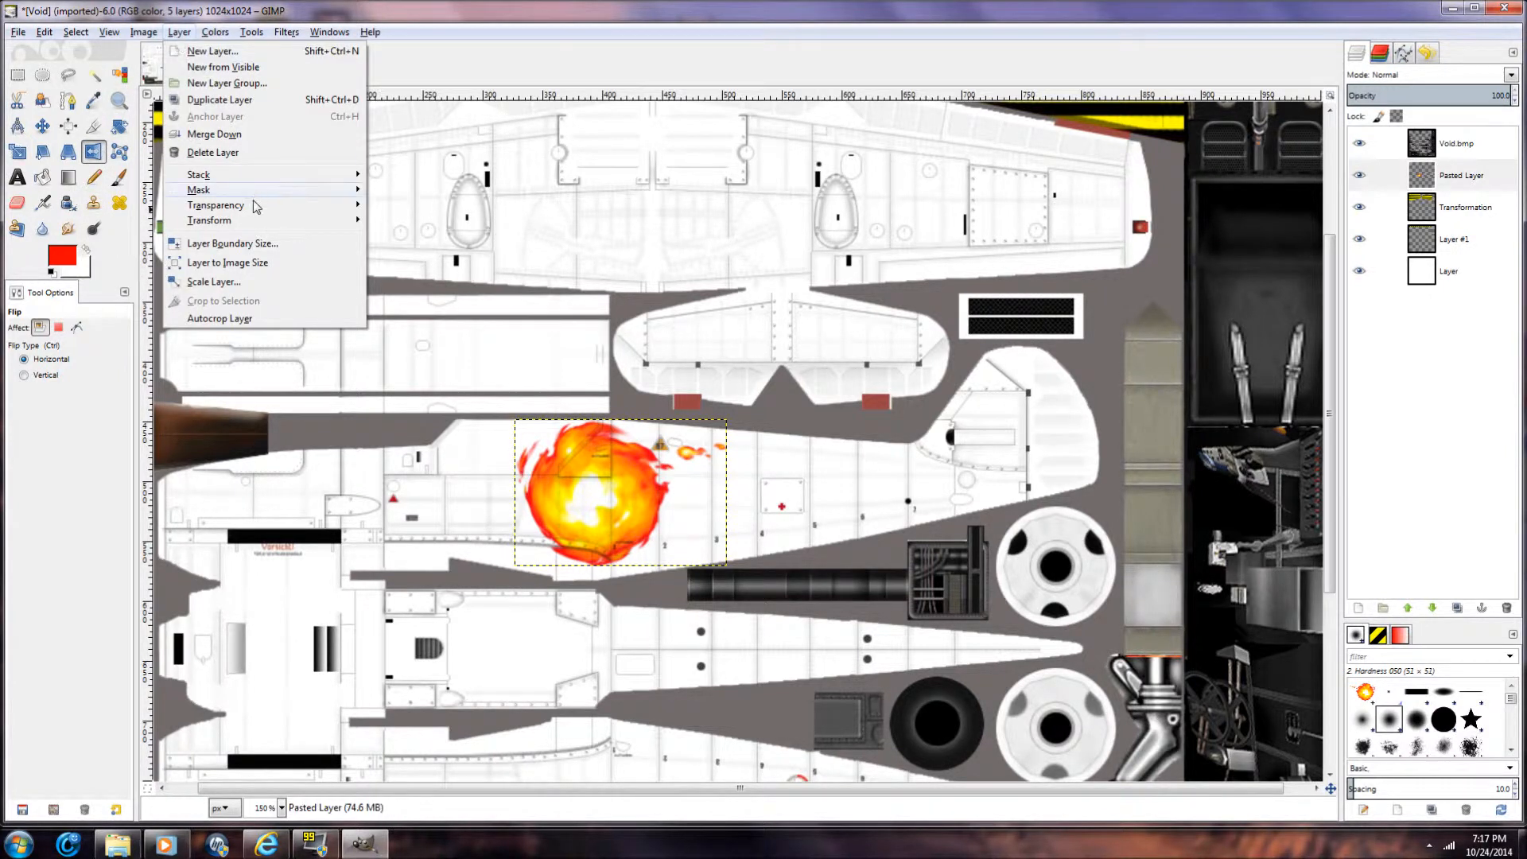
mouse_move(250, 226)
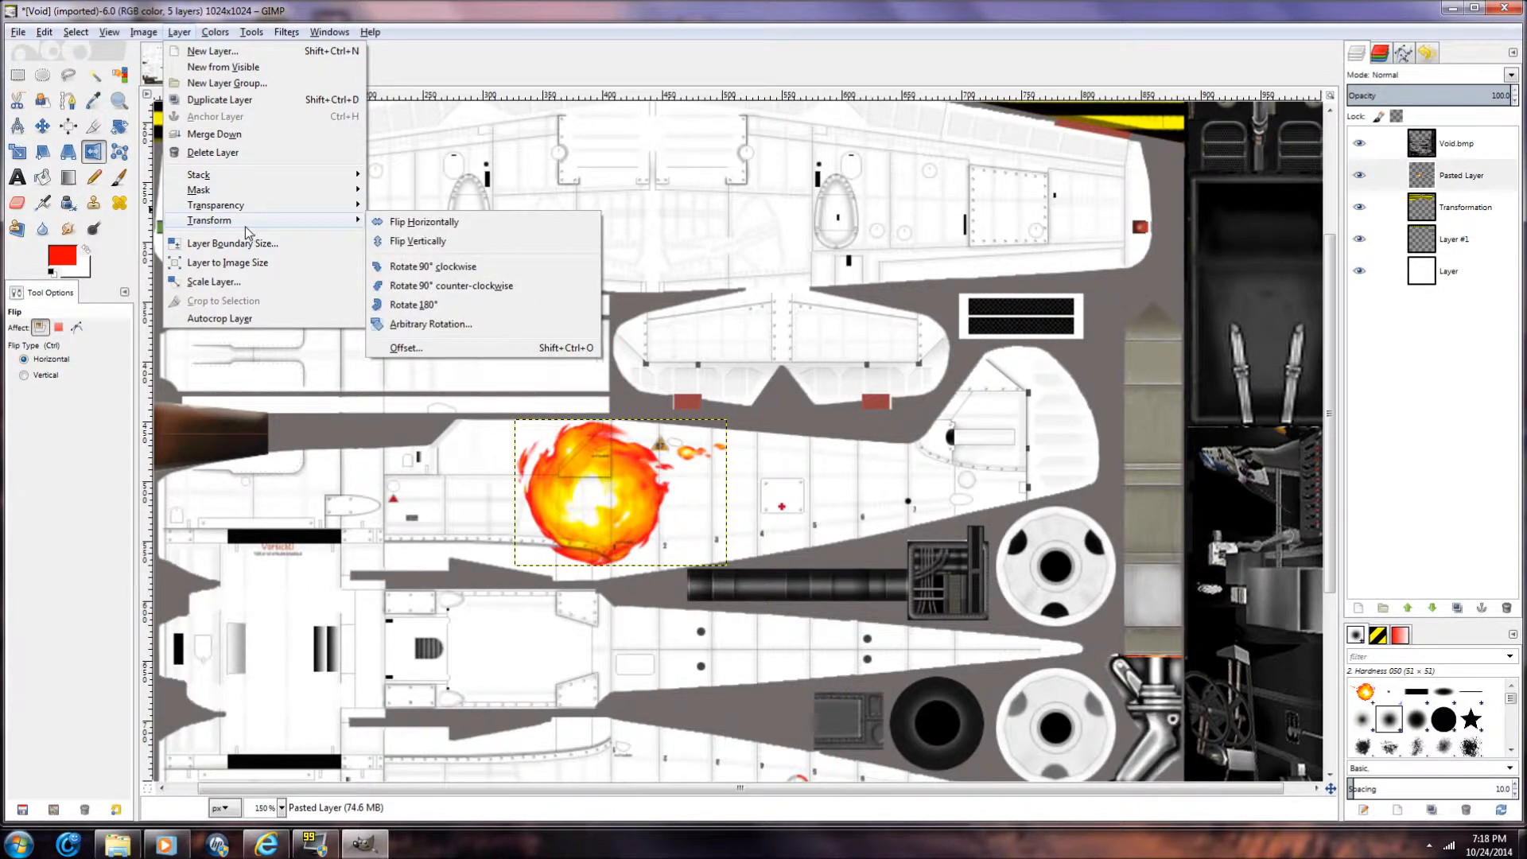
left_click(1466, 215)
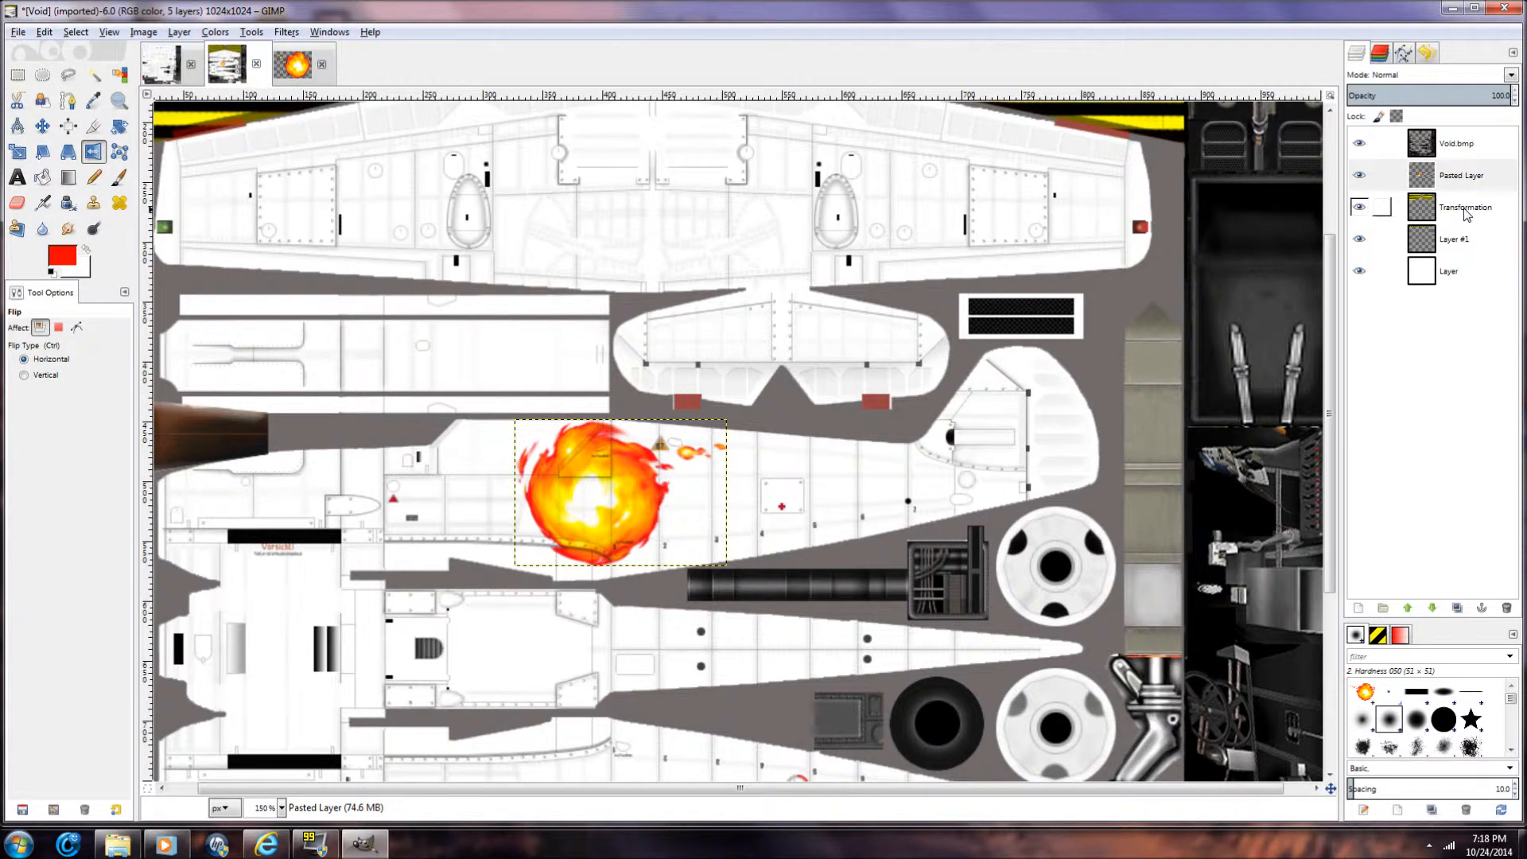
left_click(1466, 209)
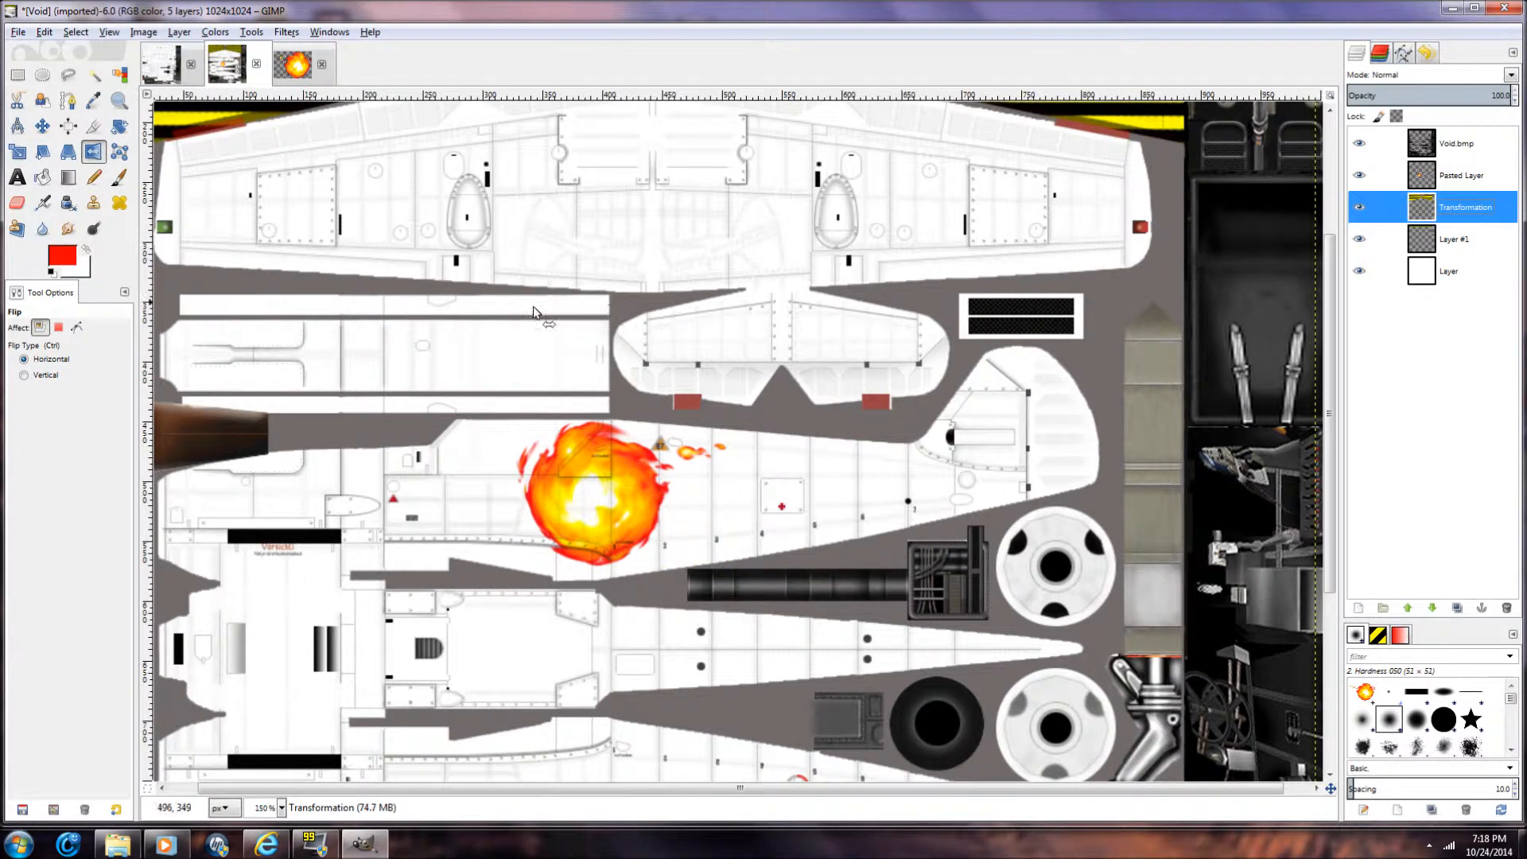
left_click(179, 32)
mouse_move(278, 224)
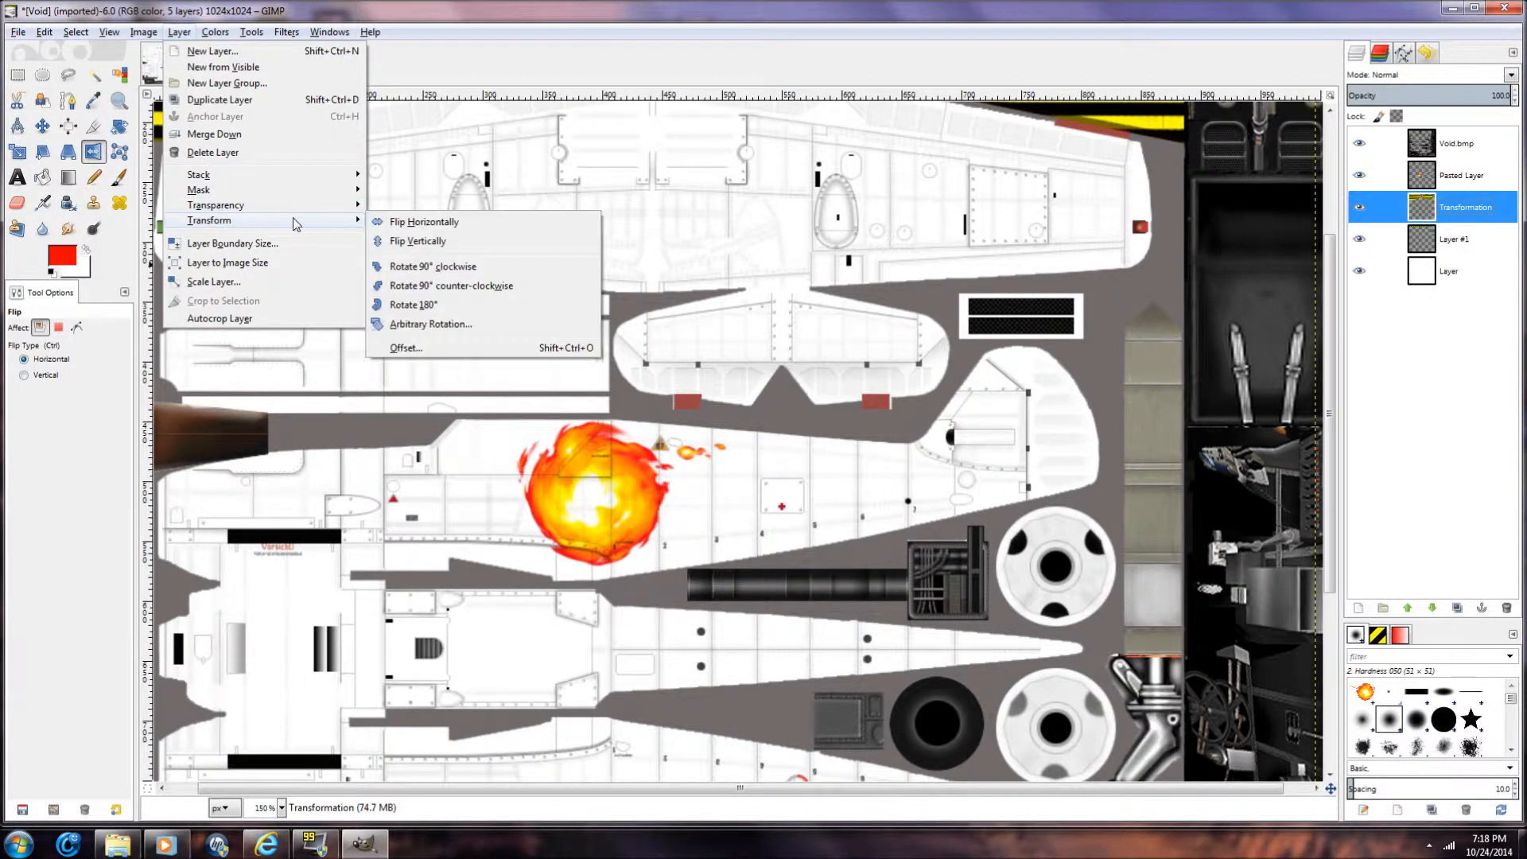
left_click(429, 224)
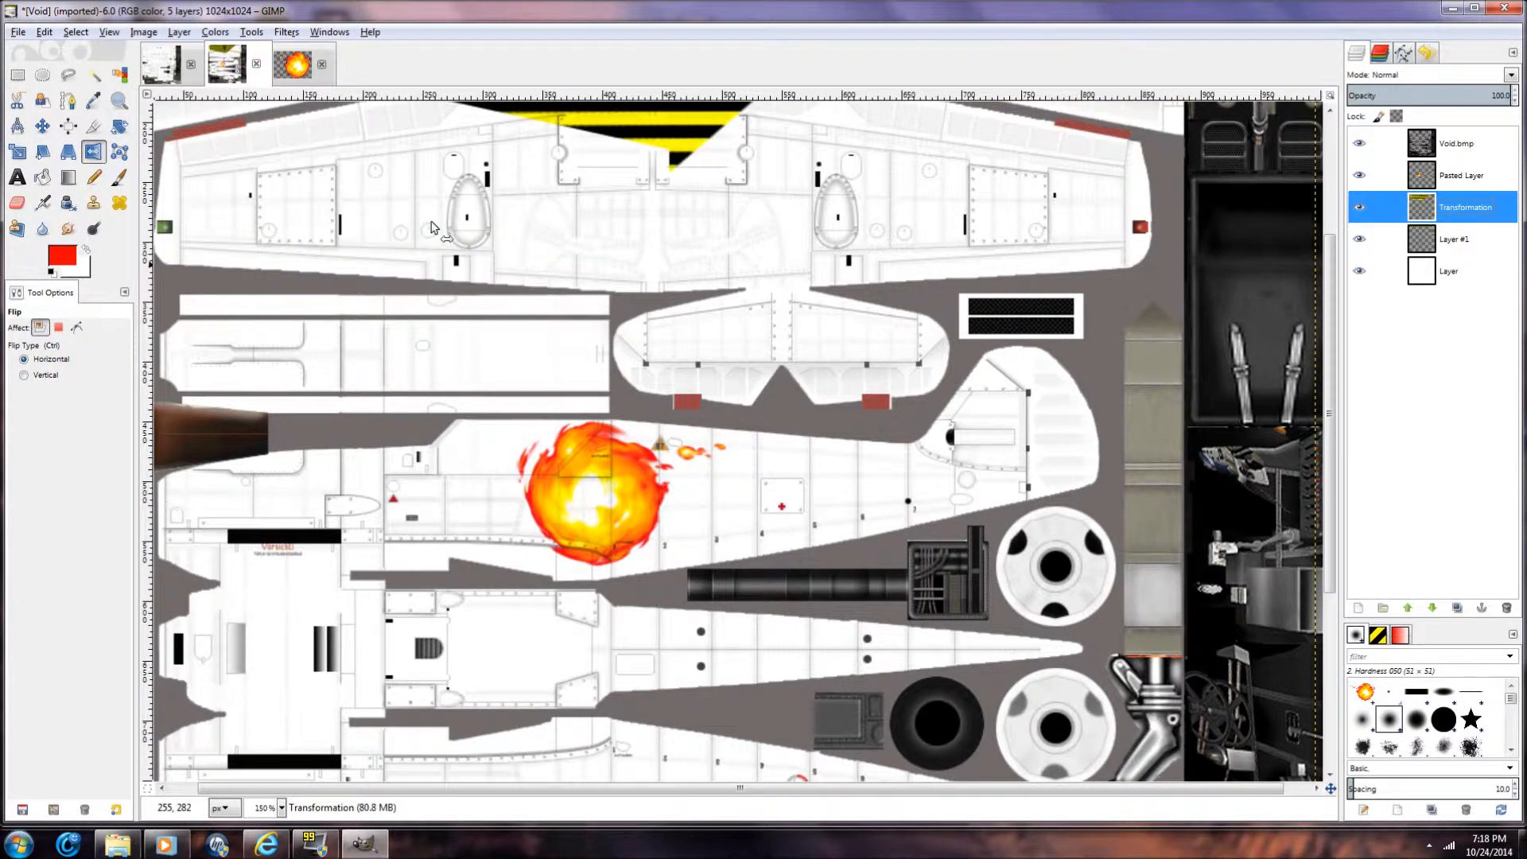
left_click_drag(1330, 390, 1382, 271)
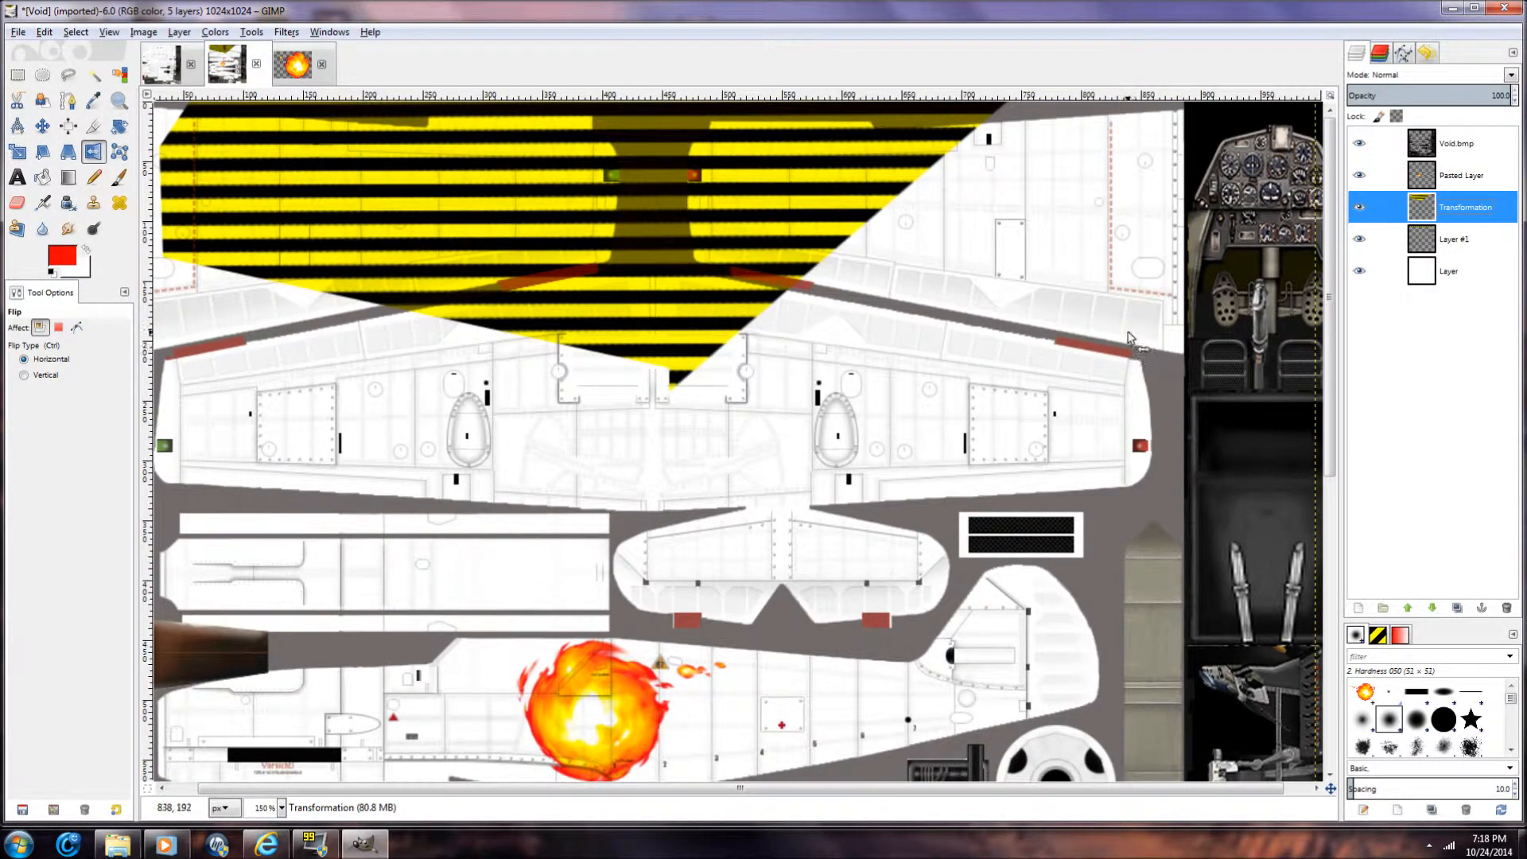
left_click(1129, 339)
Step: Try flipping the Pasted Layer fireball vertically through the layer transforms and undo the flip
left_click(1463, 181)
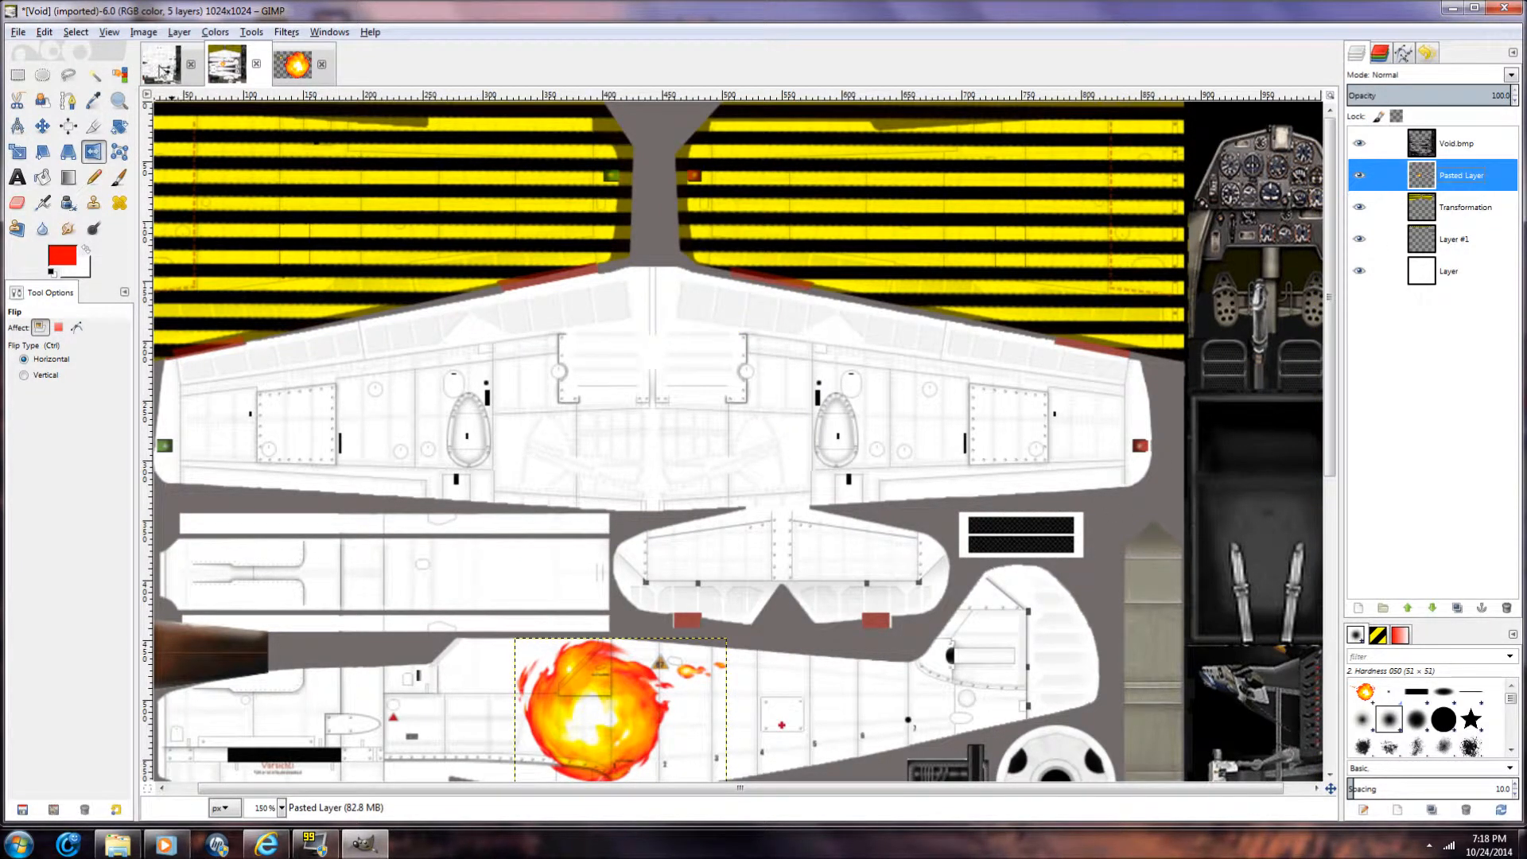
left_click(179, 33)
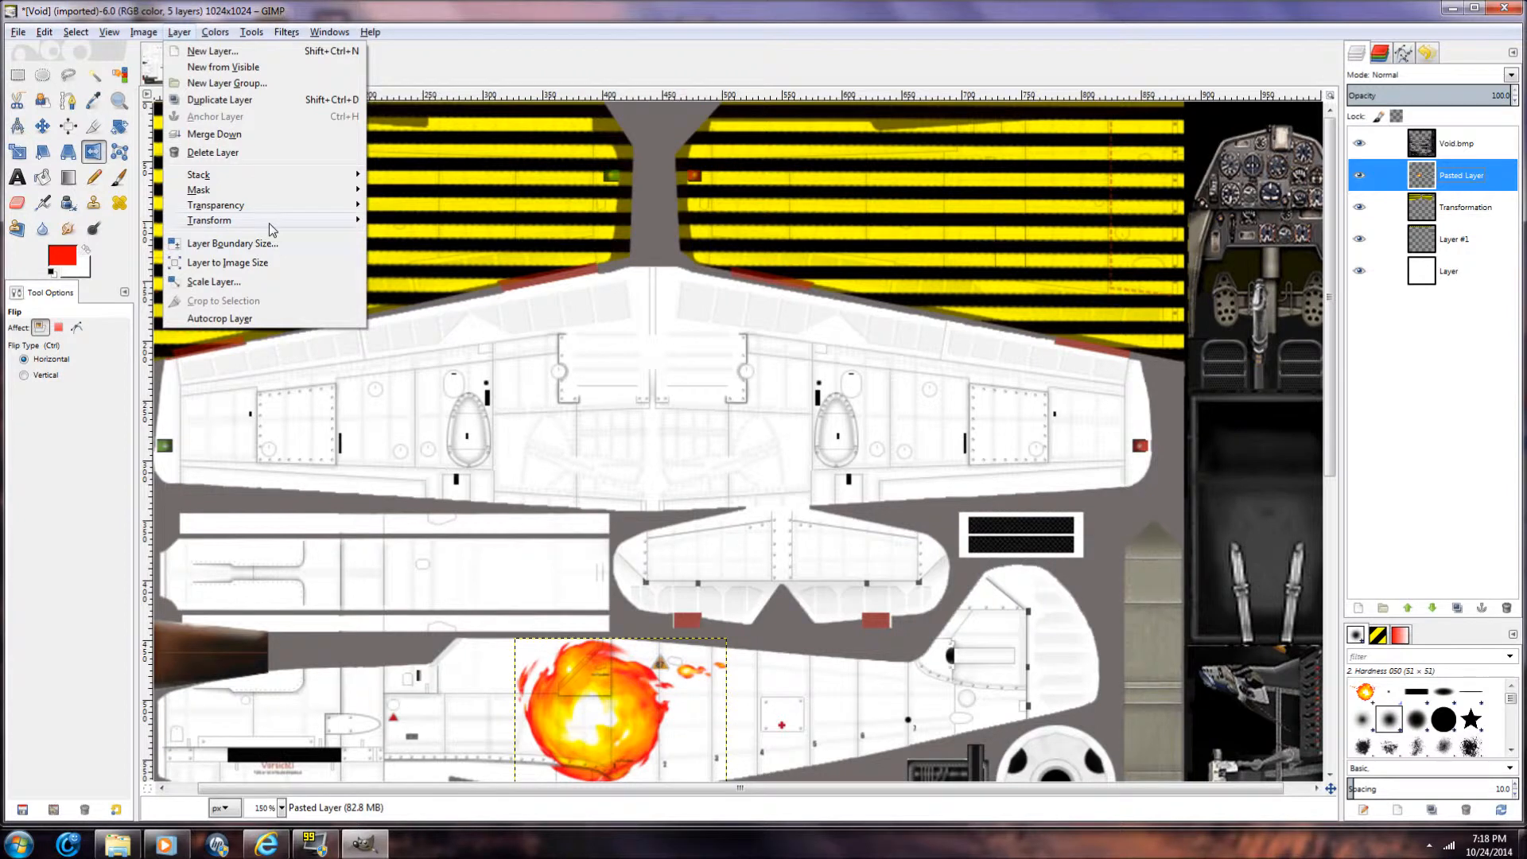
mouse_move(273, 229)
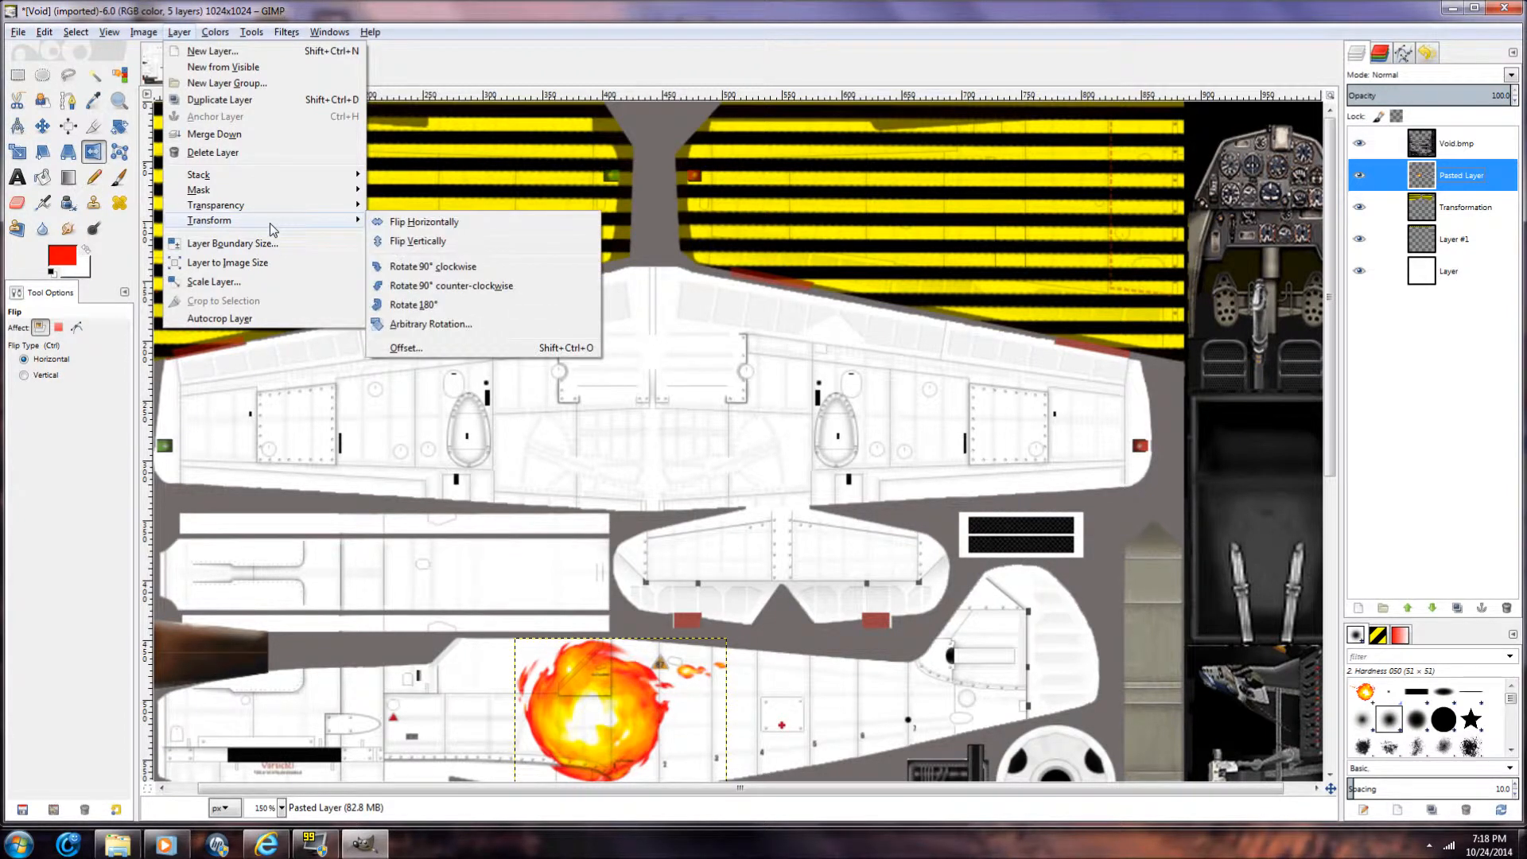
left_click(425, 241)
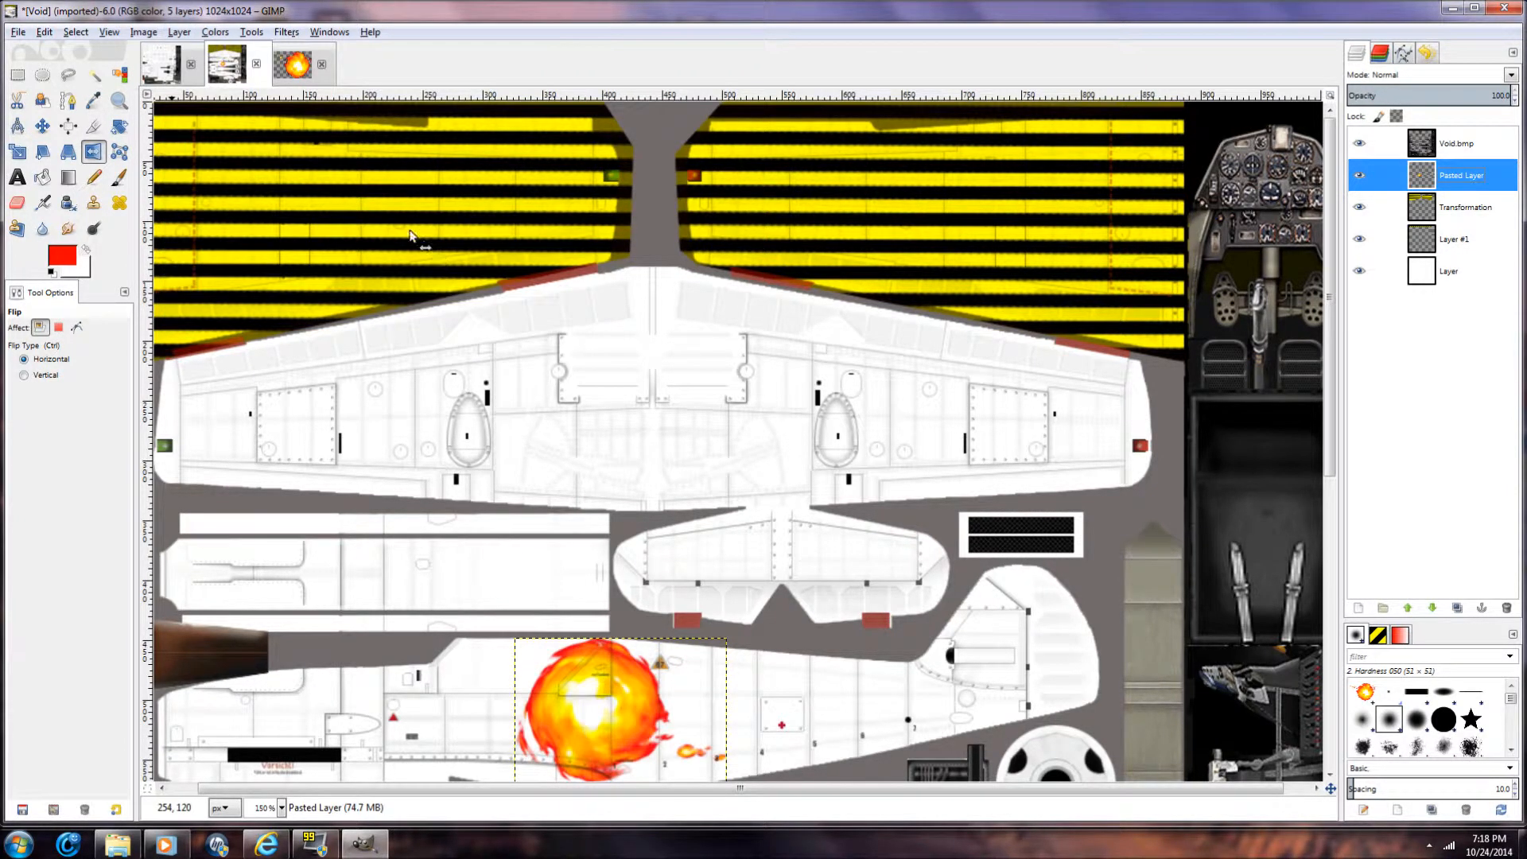
key("ctrl+z")
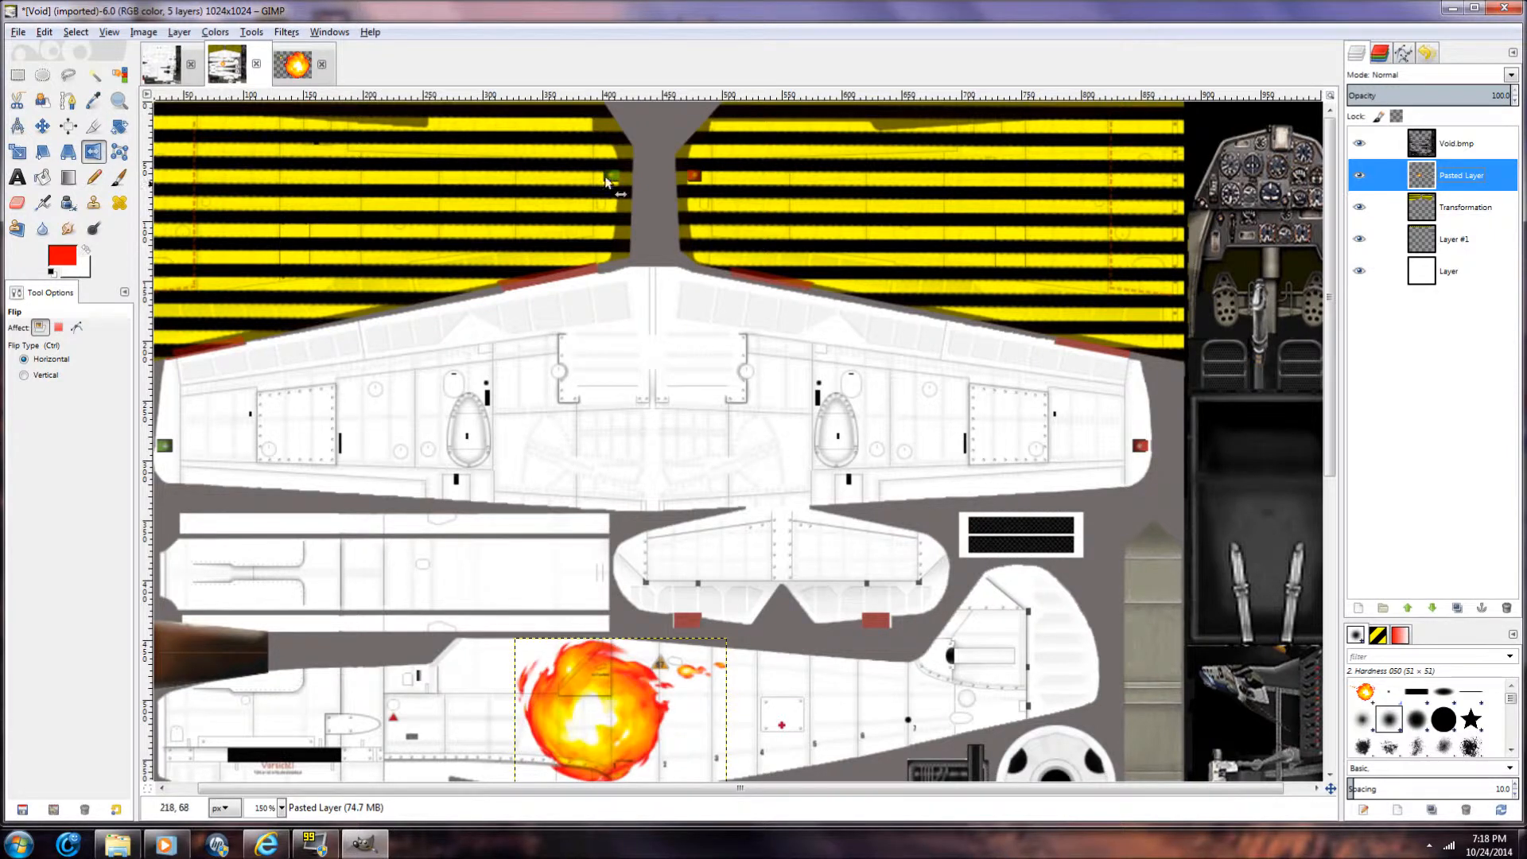
Step: Move the fireball a short distance along the fuselage side toward the tail
scroll(1337, 310, "down", 1)
scroll(1337, 310, "down", 5)
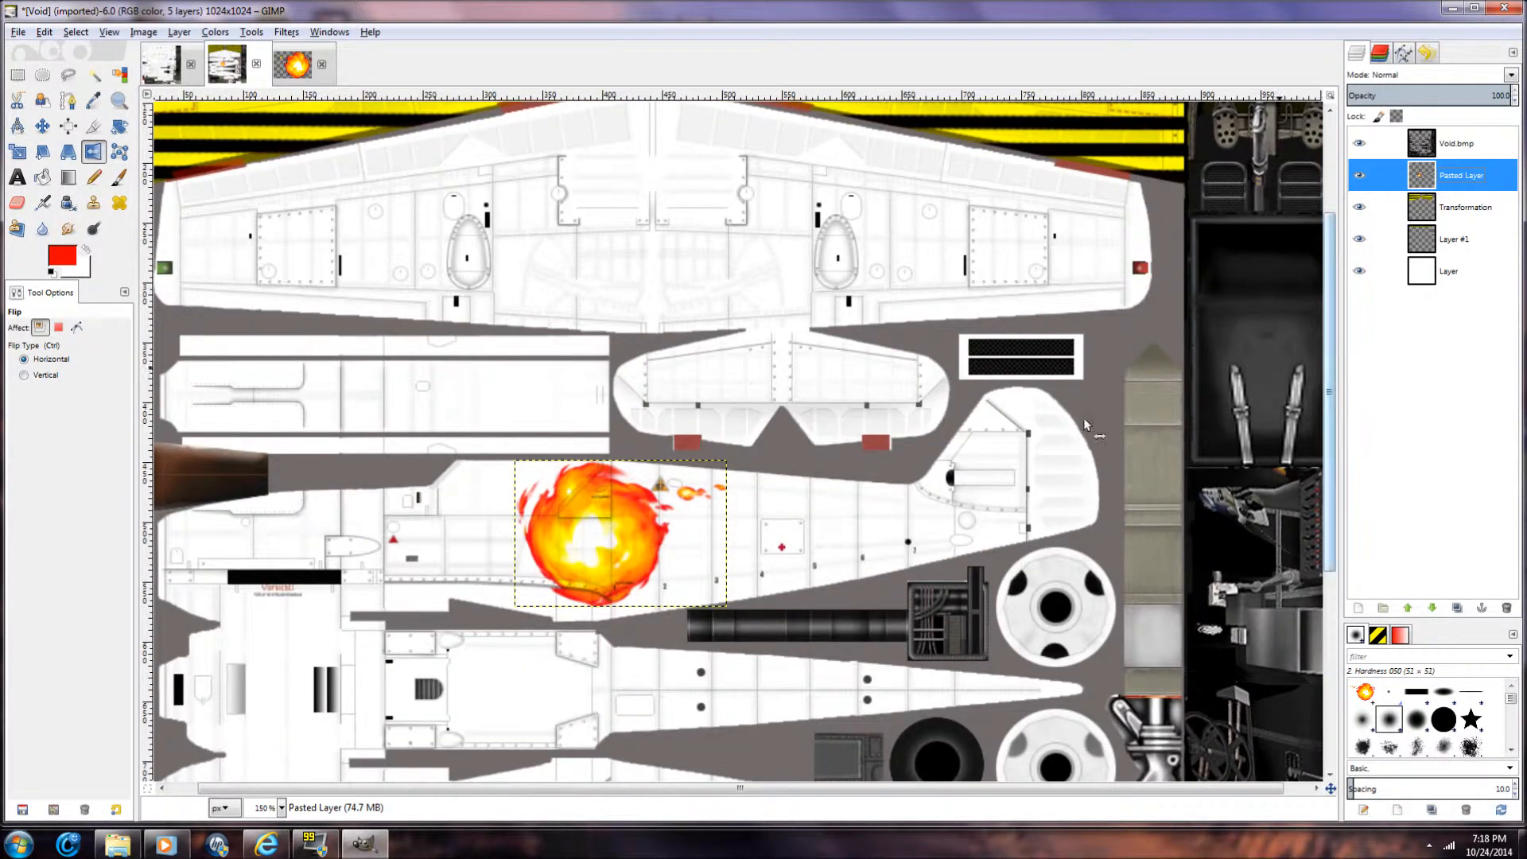
left_click(43, 126)
left_click_drag(633, 521, 689, 524)
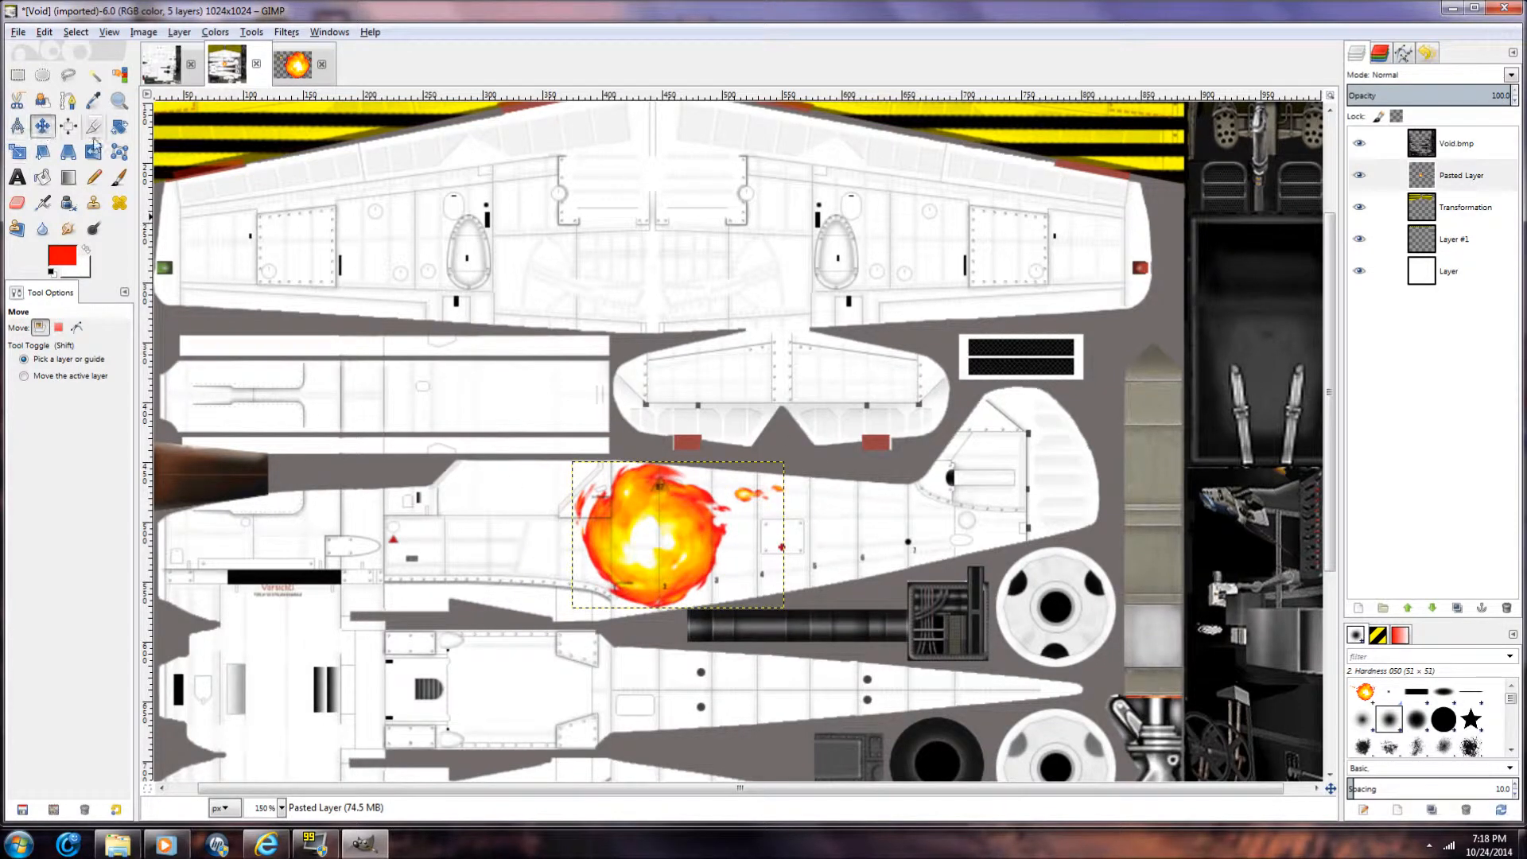
Step: Scale the fireball layer down further, keeping its upper corner nearest the nose in place, so it fits within the fuselage side
left_click(18, 153)
left_click(661, 511)
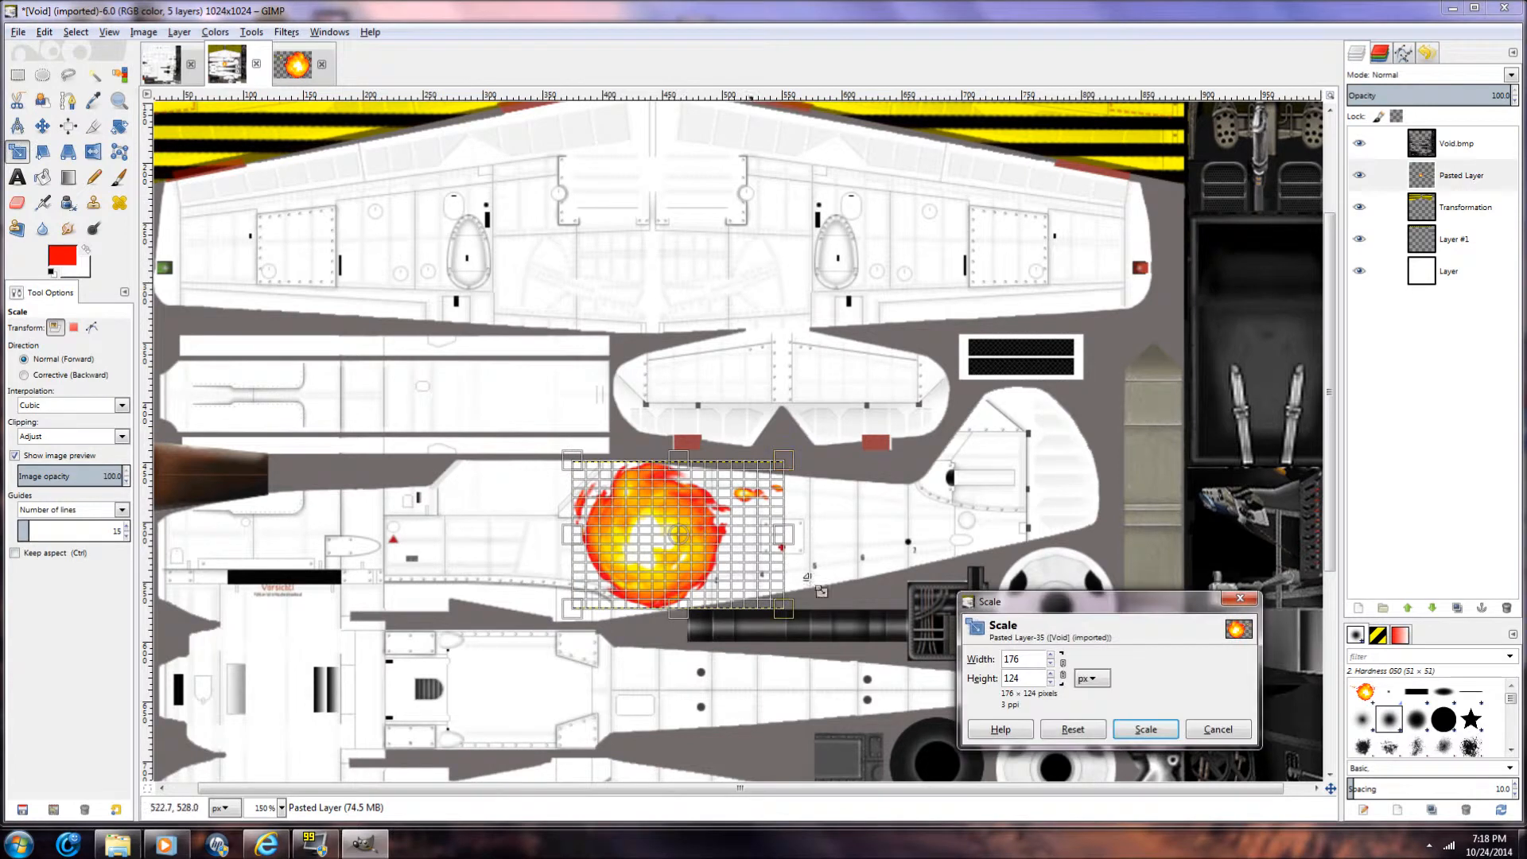
left_click_drag(781, 610, 713, 577)
left_click(1146, 729)
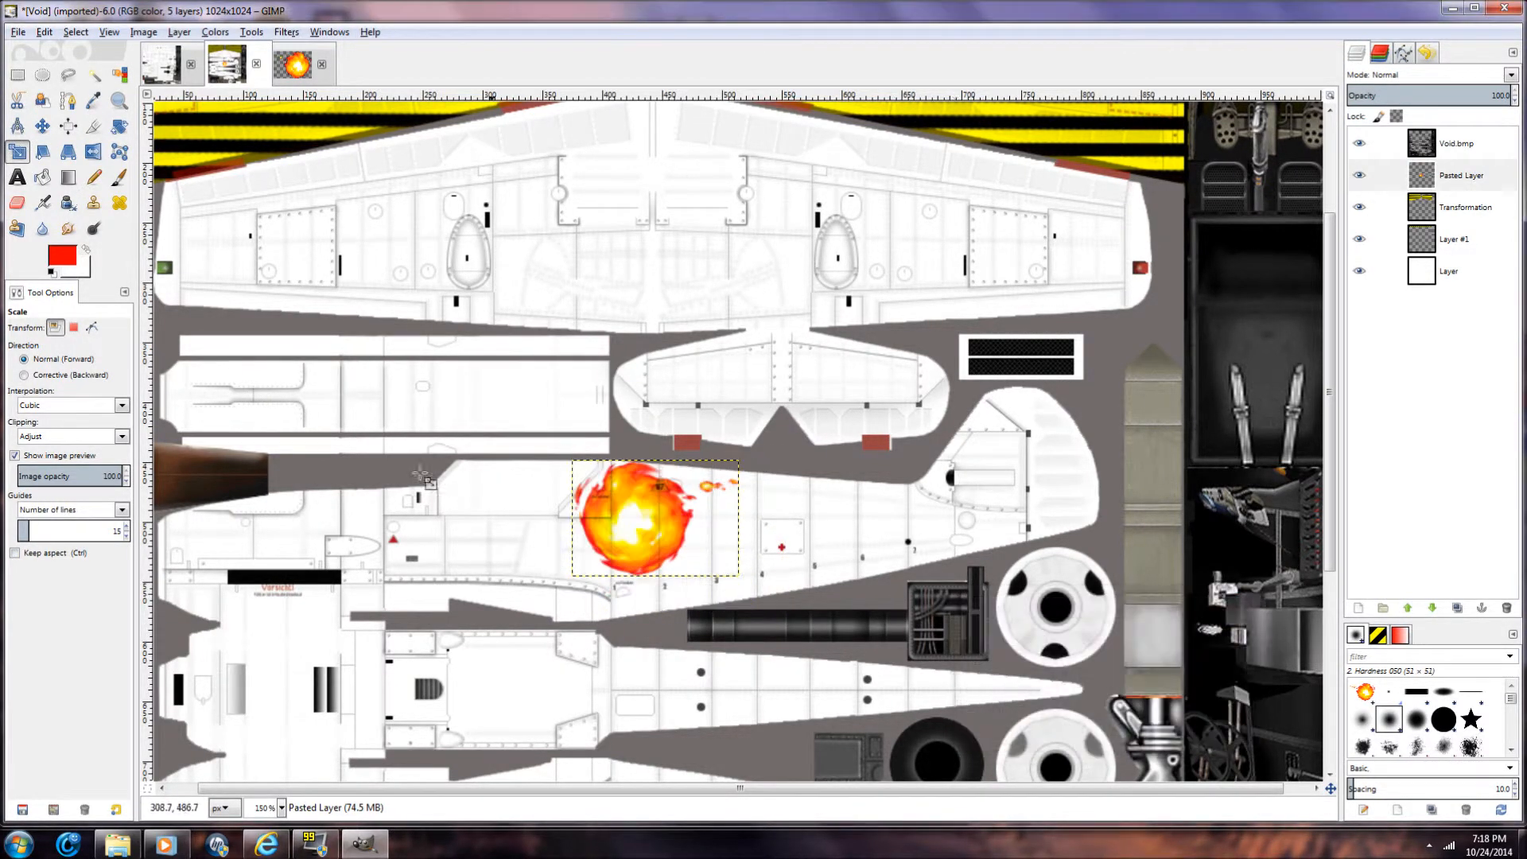
Step: Move the fireball slightly down and toward the tail on the fuselage side, and duplicate the Pasted Layer
left_click(42, 126)
mouse_move(656, 517)
left_mouse_down()
mouse_move(671, 537)
mouse_move(678, 516)
mouse_move(673, 529)
left_mouse_up()
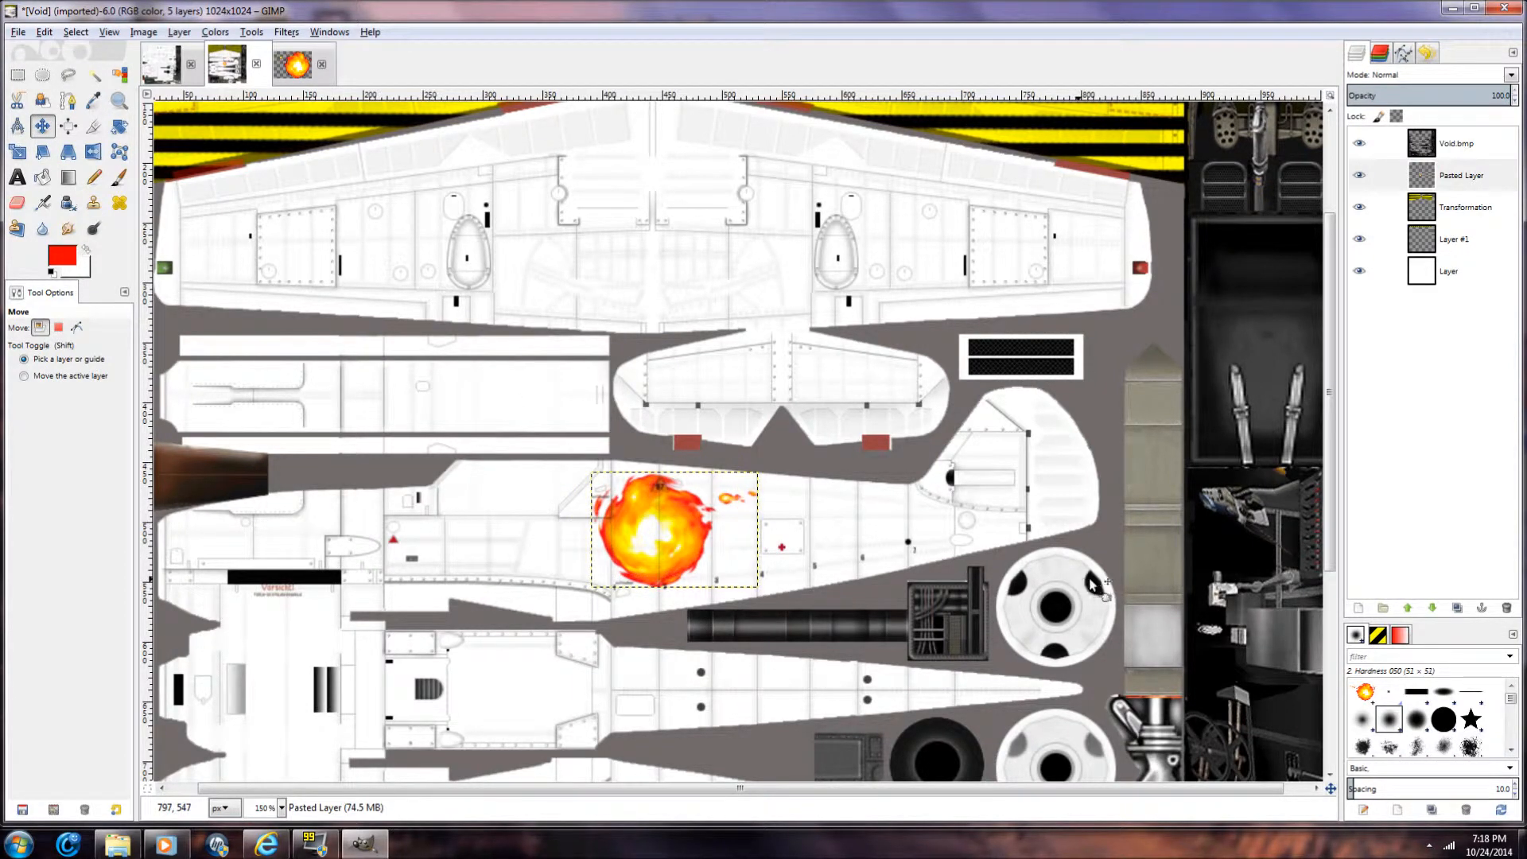
left_click_drag(1330, 395, 1331, 519)
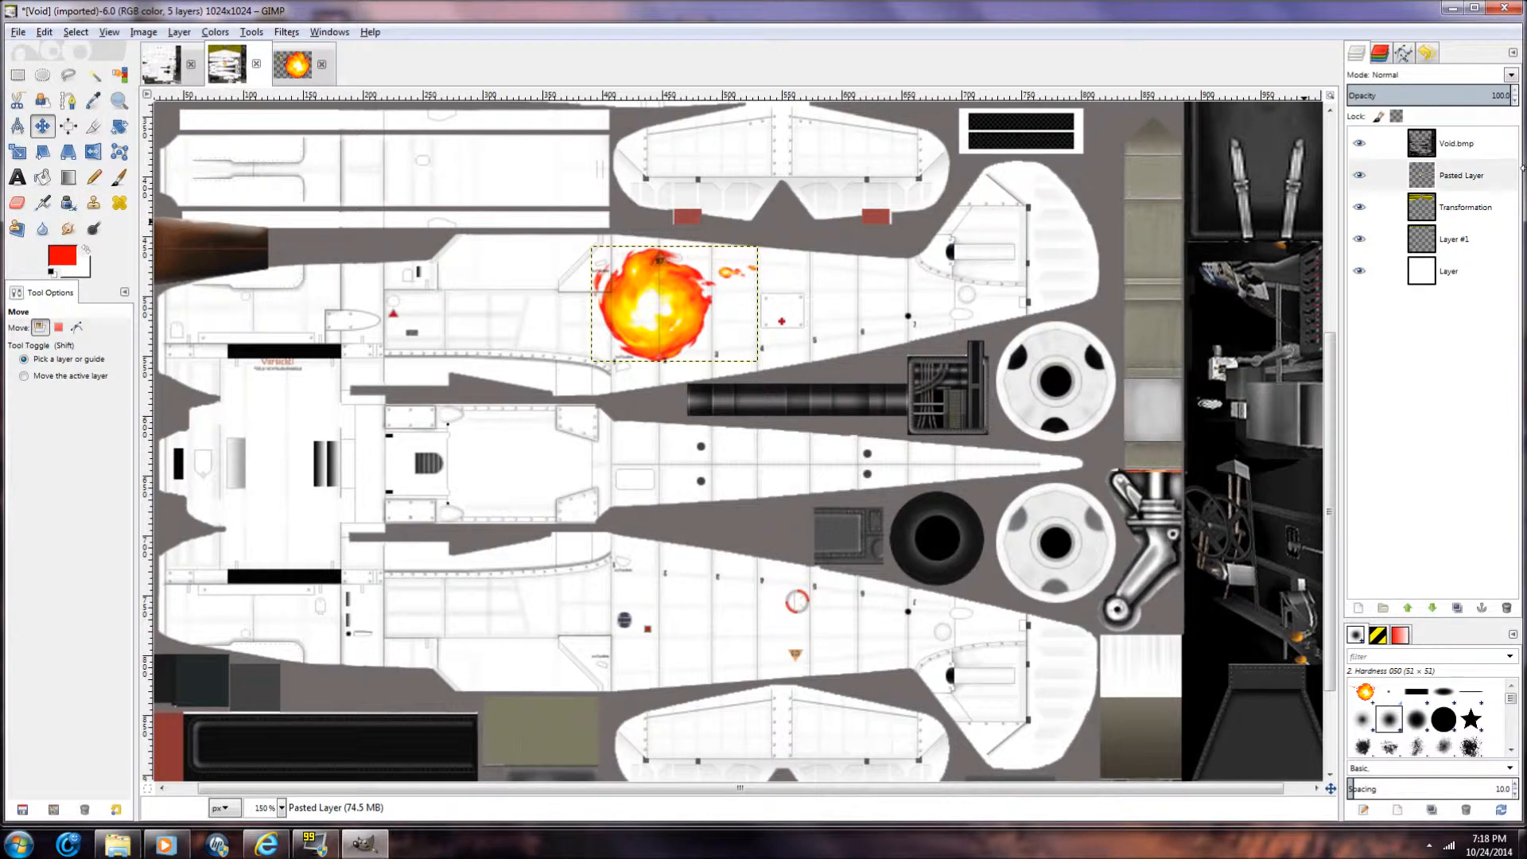
right_click(1464, 176)
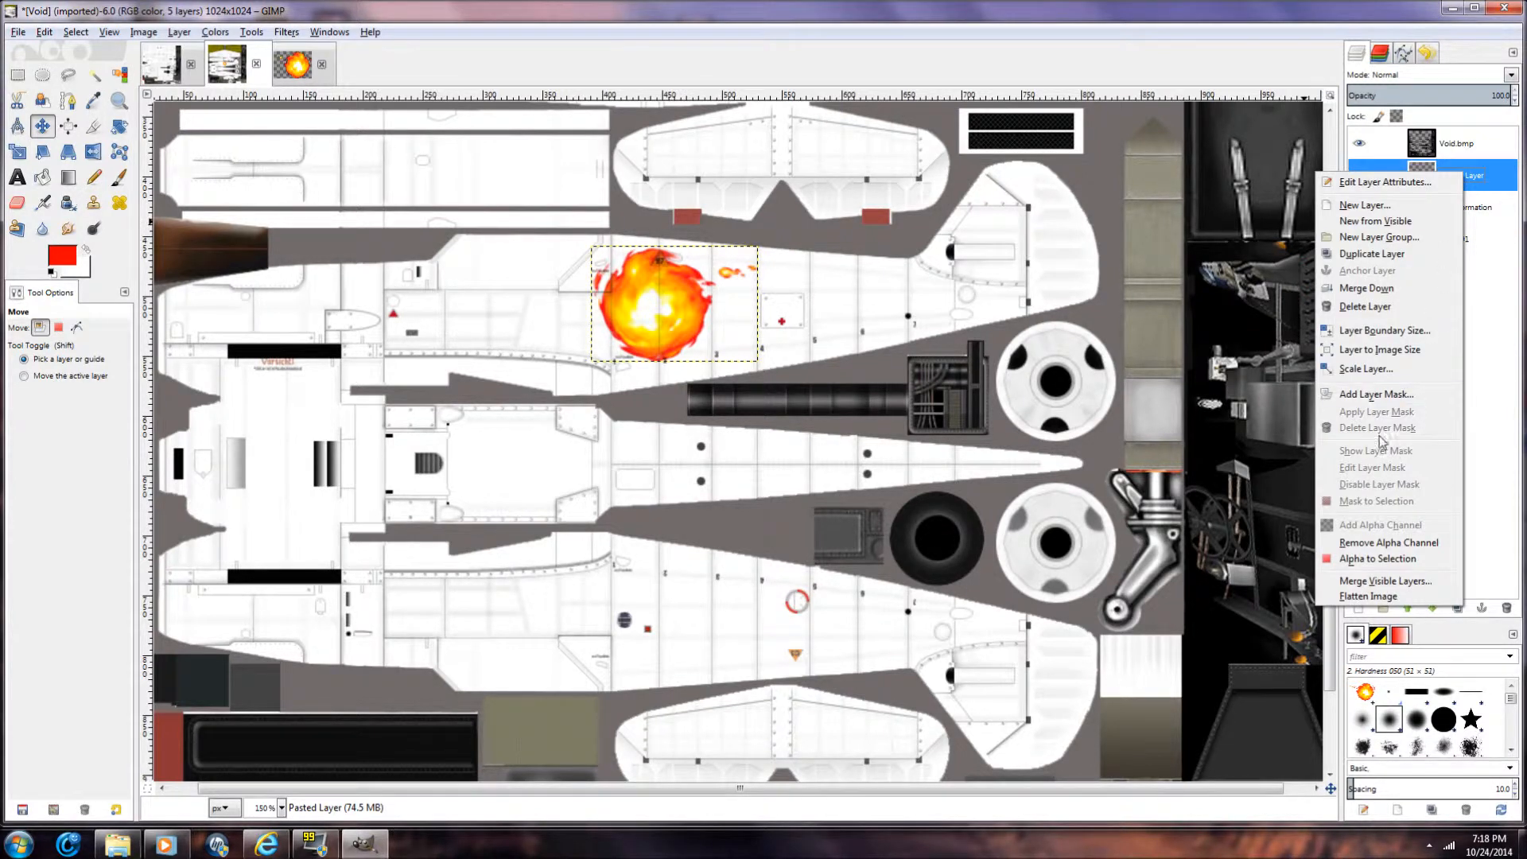
left_click(1365, 254)
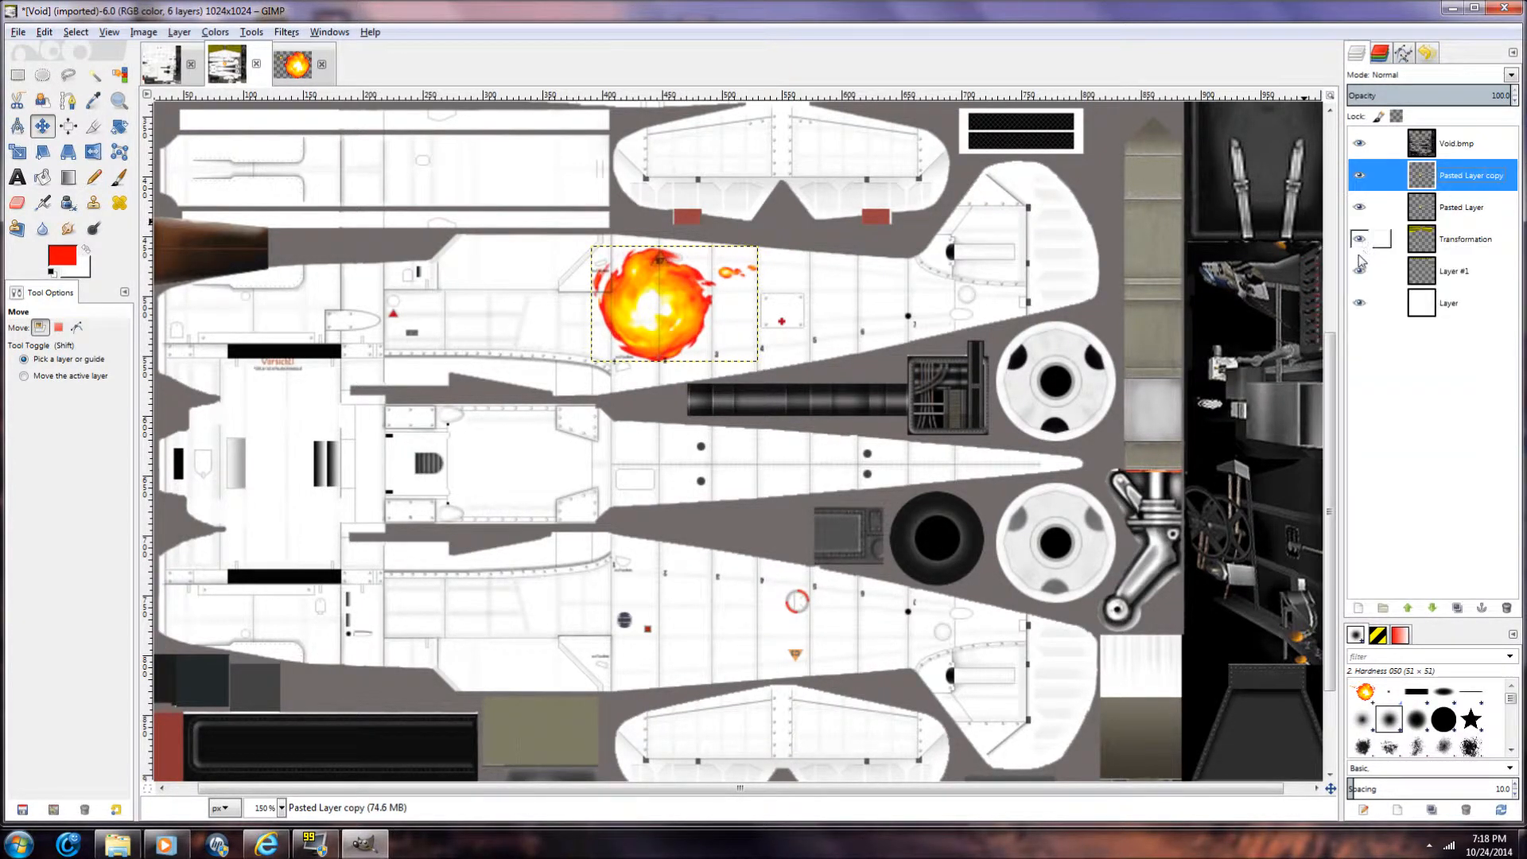
Step: Move the Pasted Layer copy straight down onto the opposite fuselage side, matching the original fireball's position along the fuselage
left_click(686, 307)
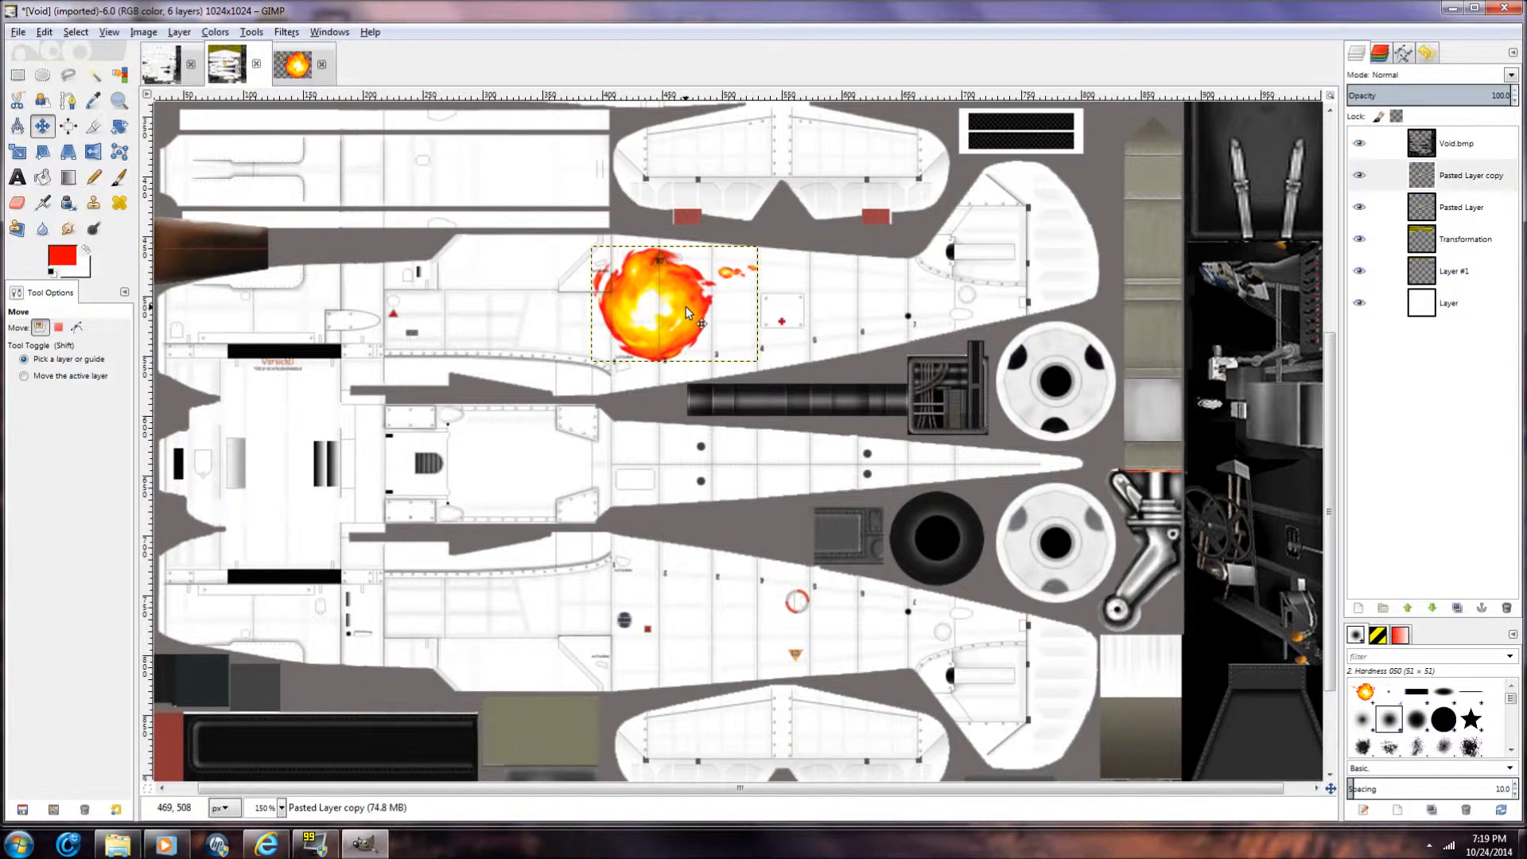
key("Down")
key("Down")
key("Down")
key("Down")
key("Down")
key("Down")
key("Down")
key("Down")
key("Down")
key("Down")
key("Down")
key("Down")
key("Down")
key("Down")
key("Down")
key("Down")
key("Down")
key("Down")
key("Down")
key("Down")
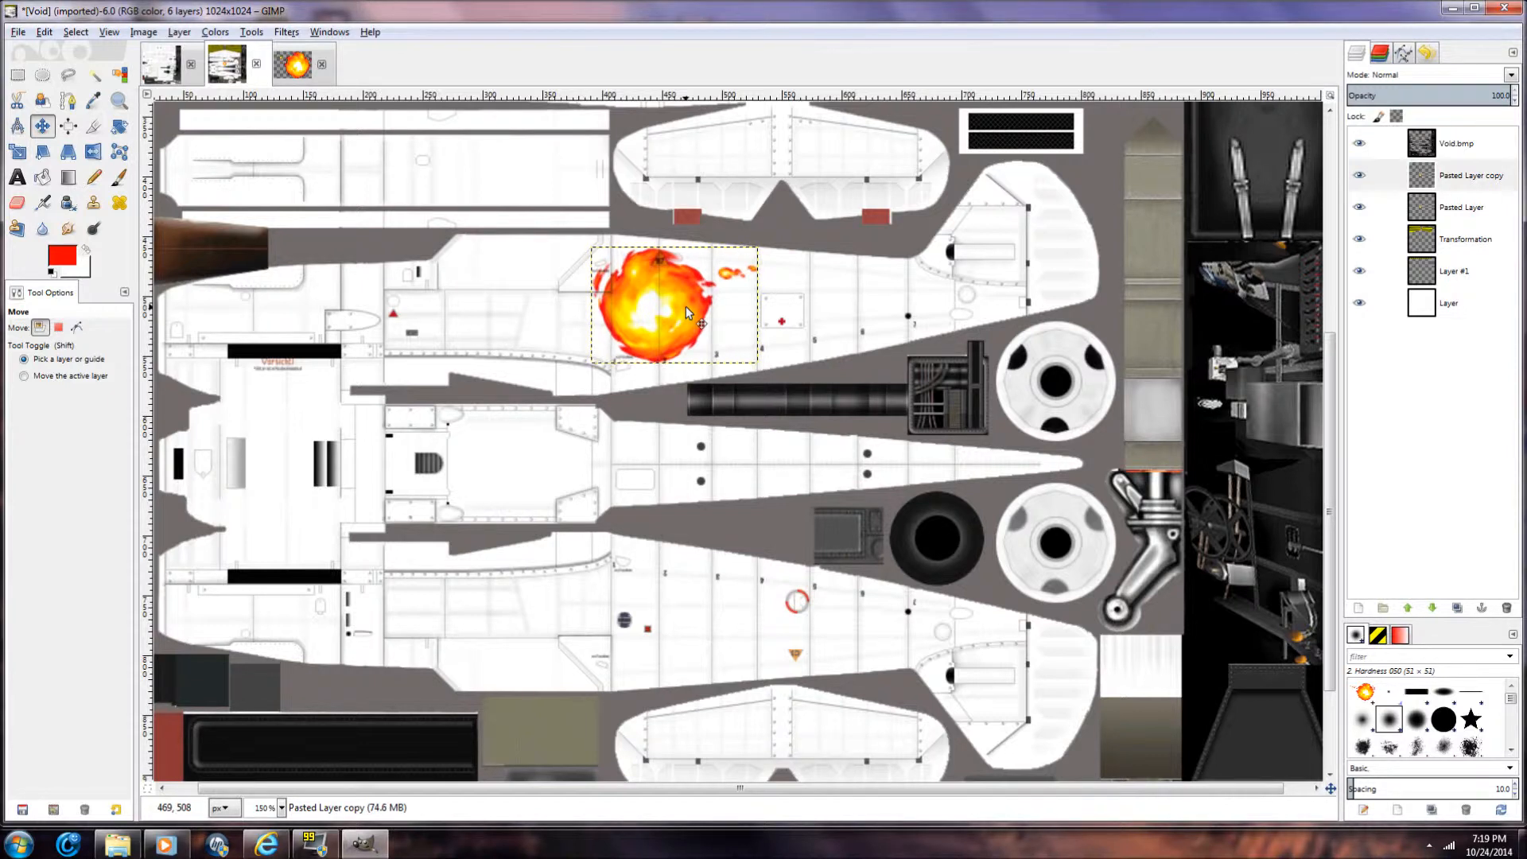
key("Down")
key("Down")
key("Down")
key("Down")
key("Down")
key("Down")
key("Down")
key("Down")
key("Down")
key("Down")
key("Down")
key("Down")
key("Down")
key("Down")
key("Down")
key("Down")
key("Down")
key("Down")
key("Down")
key("Down")
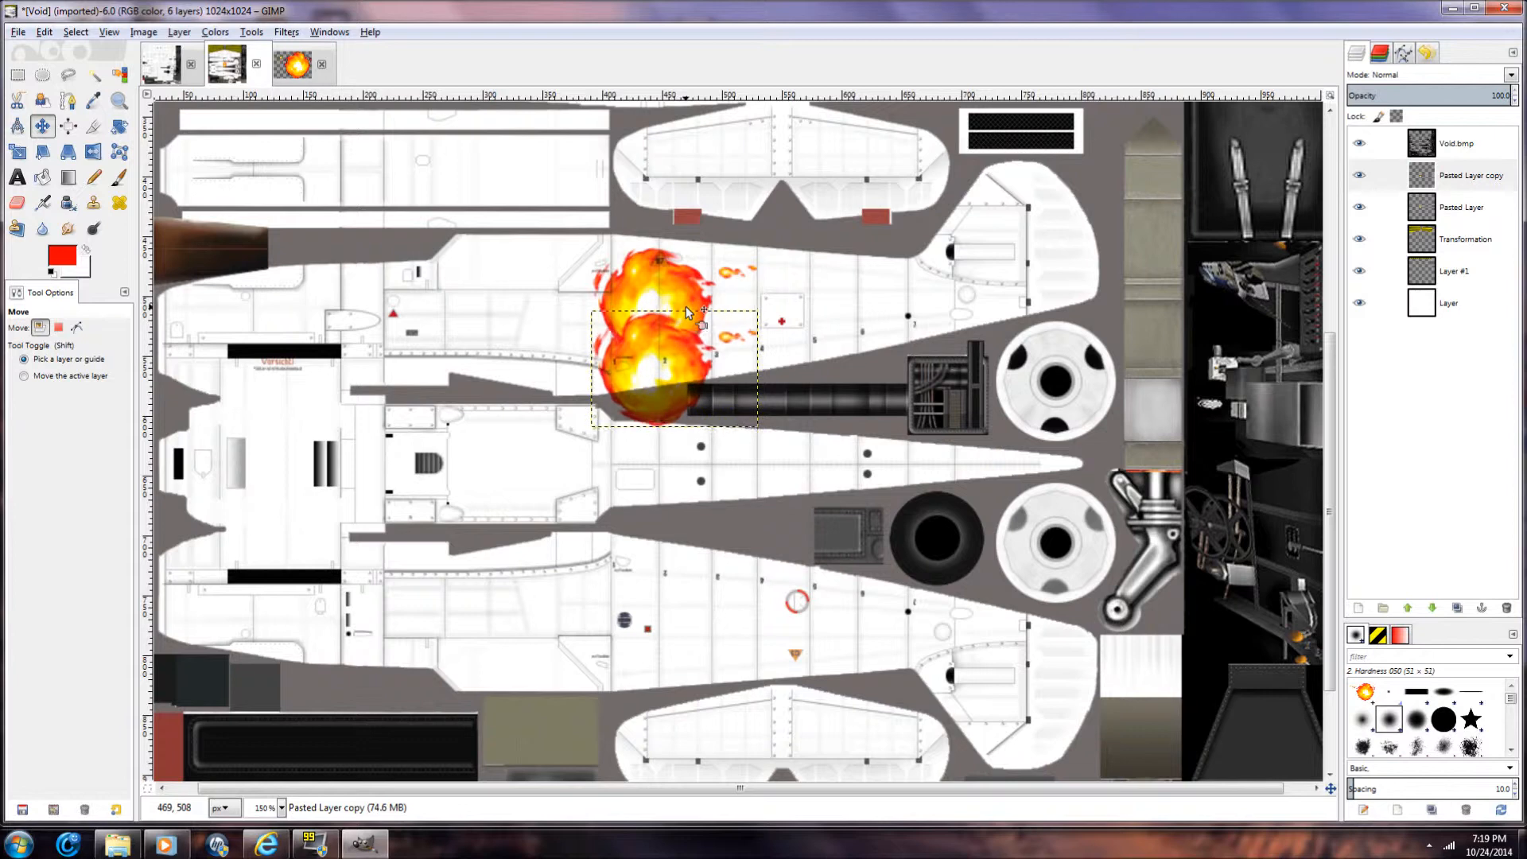
key("Down")
key("Down")
key("Down")
key("Down")
key("Down")
key("Down")
key("Down")
key("Down")
key("Down")
key("Down")
key("Down")
key("Down")
key("Down")
key("Down")
key("Down")
key("Down")
key("Down")
key("Down")
key("Down")
key("Down")
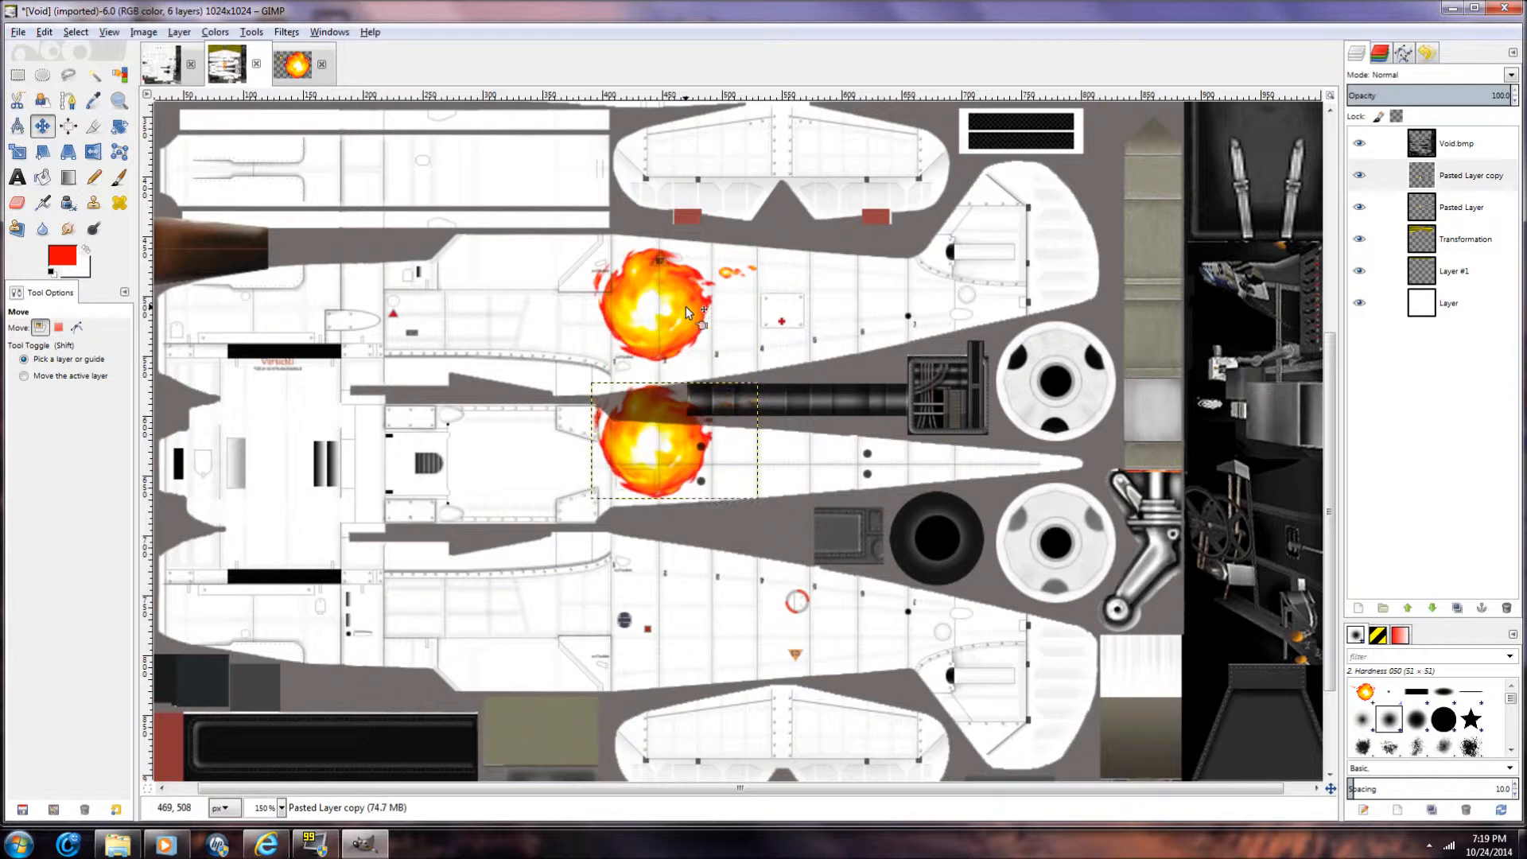
key("Down")
key("Down")
key("Down")
key("Down")
key("Down")
key("Down")
key("Down")
key("Down")
key("Down")
key("Down")
key("Down")
key("Down")
key("Down")
key("Down")
key("Down")
key("Down")
key("Down")
key("Down")
key("Down")
key("Down")
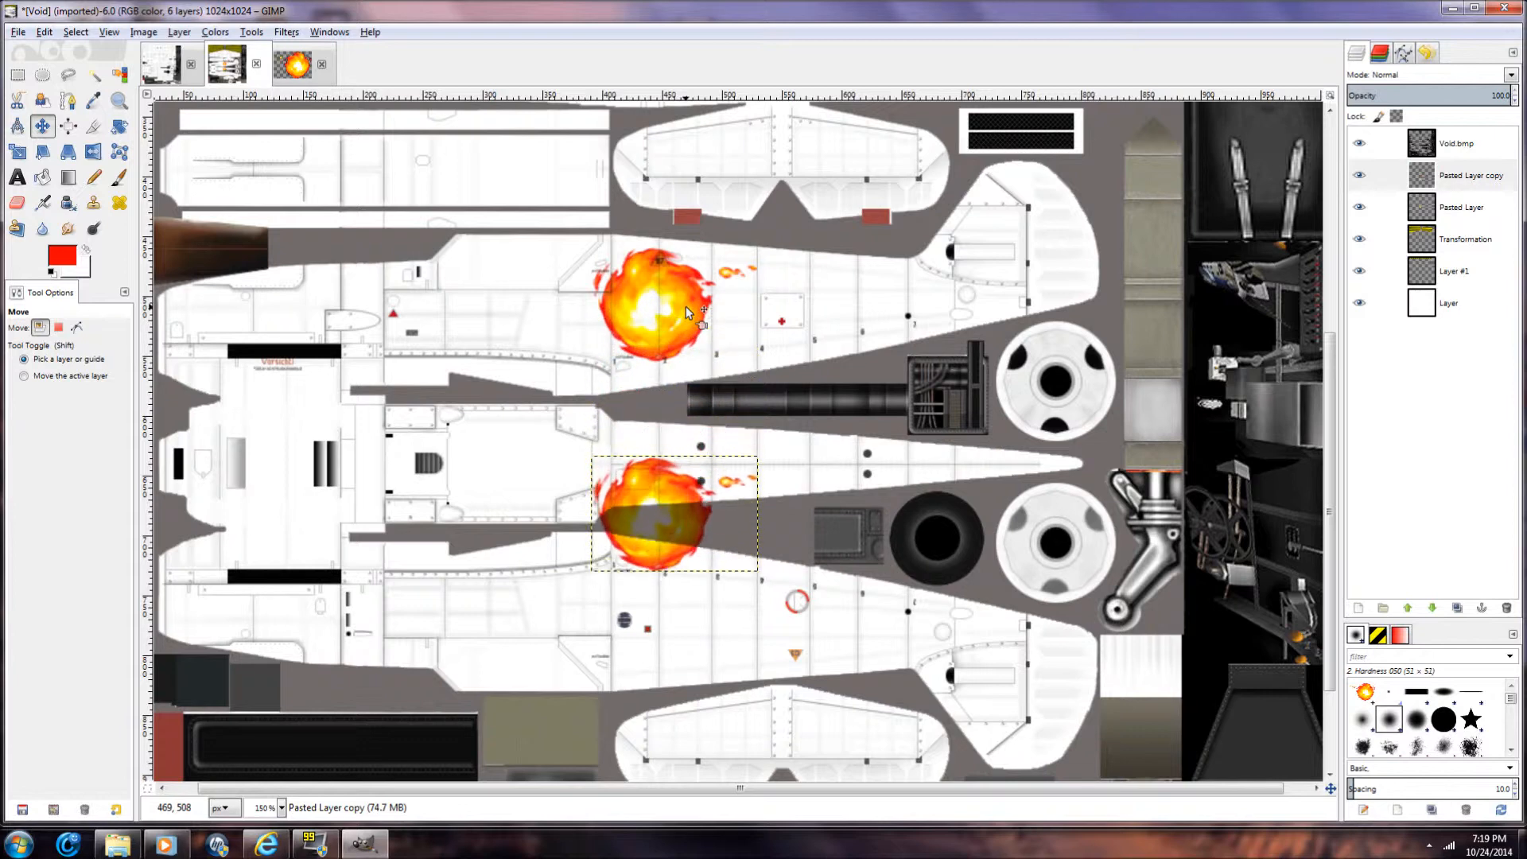
key("Down")
key("Down")
key("Down")
key("Down")
key("Down")
key("Down")
key("Down")
key("Down")
key("Down")
key("Down")
key("Down")
key("Down")
key("Down")
key("Down")
key("Down")
key("Down")
key("Down")
key("Down")
key("Down")
key("Down")
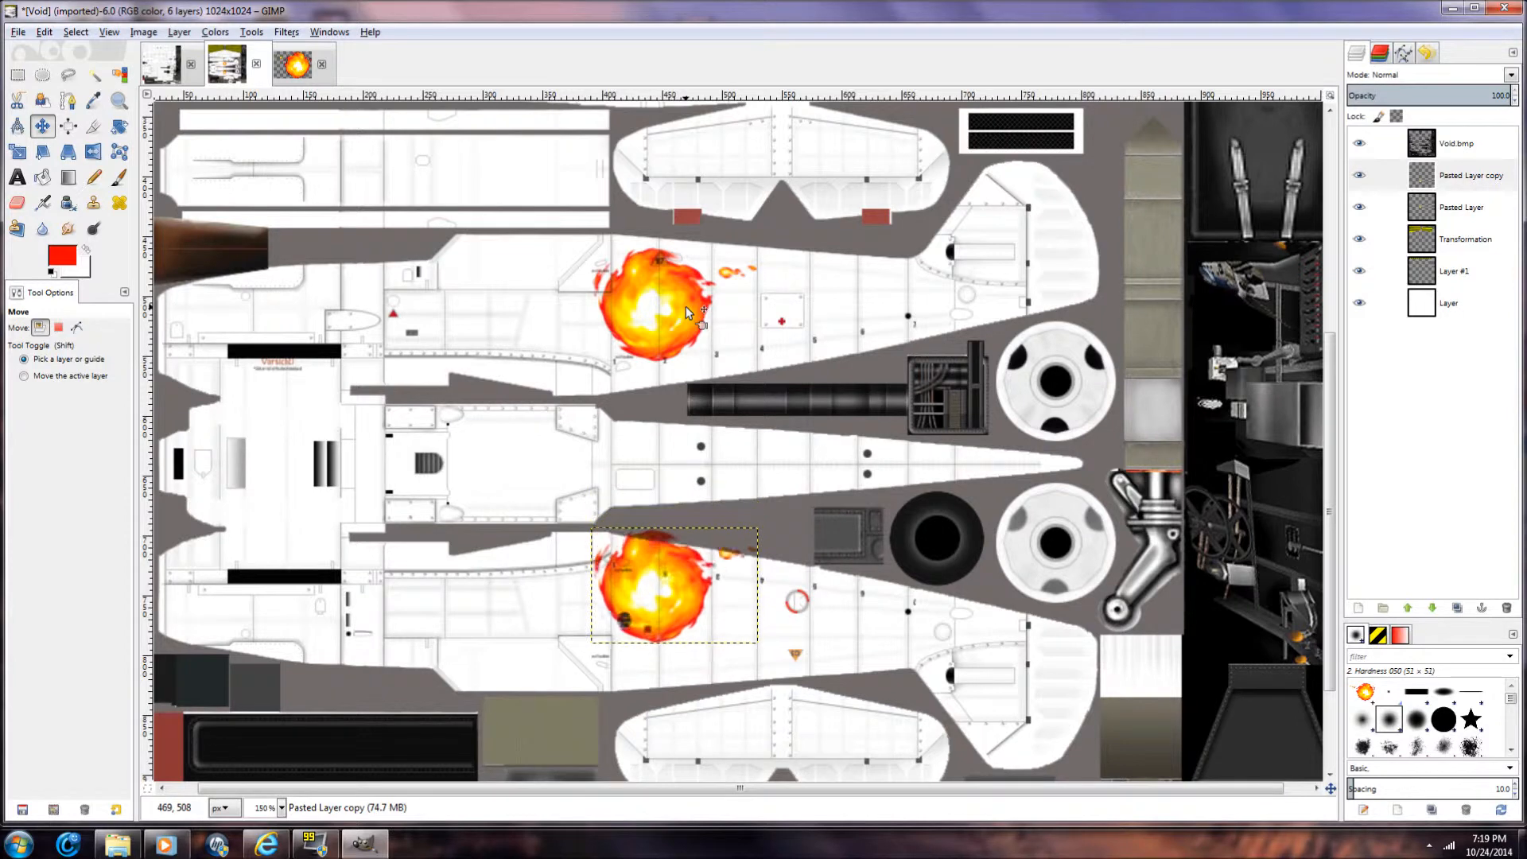
key("Down")
key("Down")
key("Down")
key("Down")
key("Down")
key("Down")
key("Down")
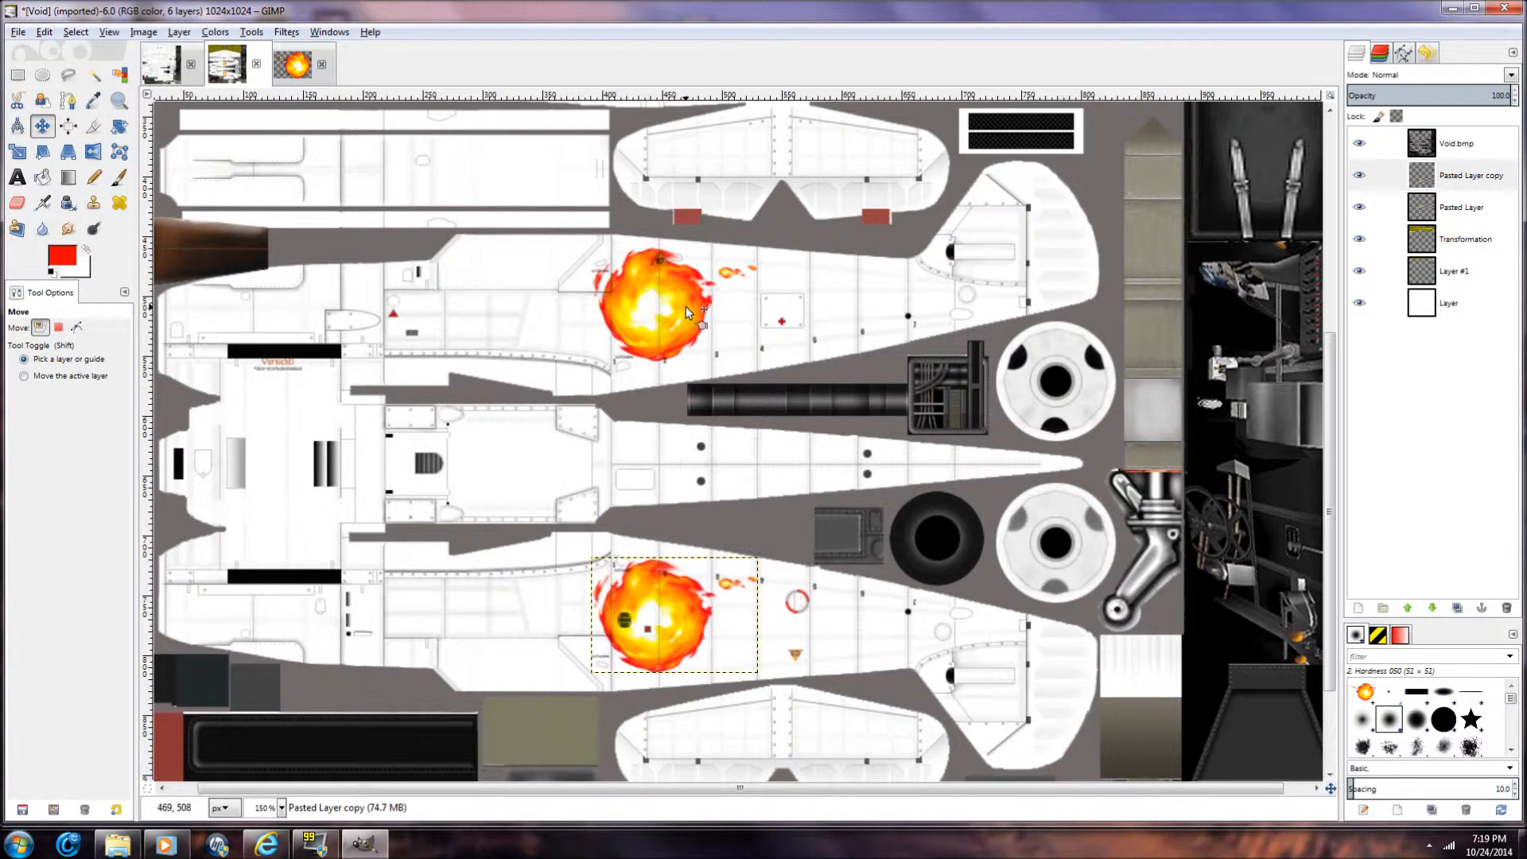
key("Down")
key("Down")
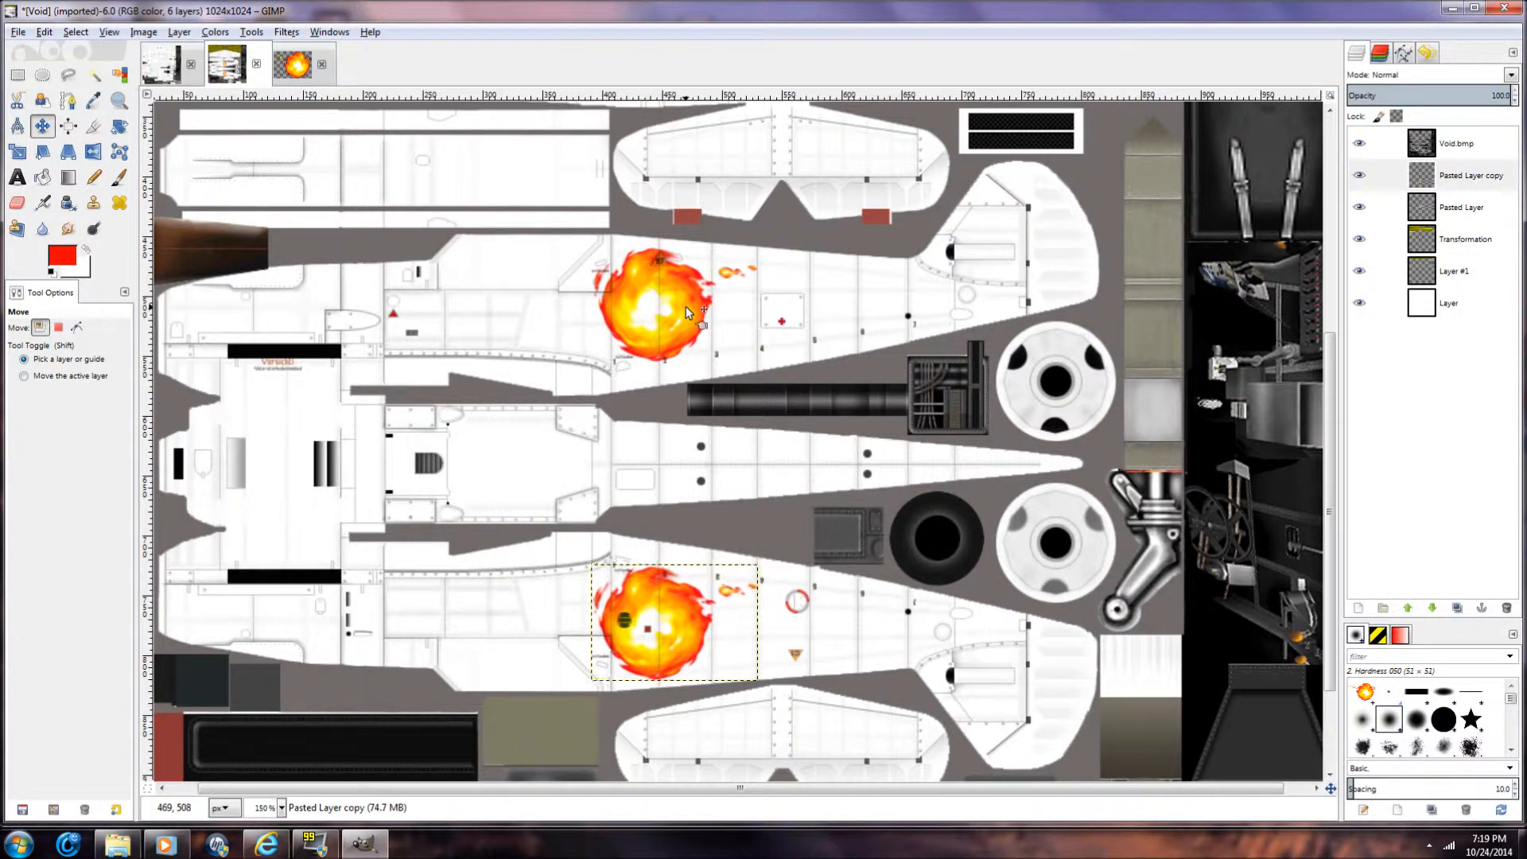
key("Down")
key("Up")
key("Up")
key("Up")
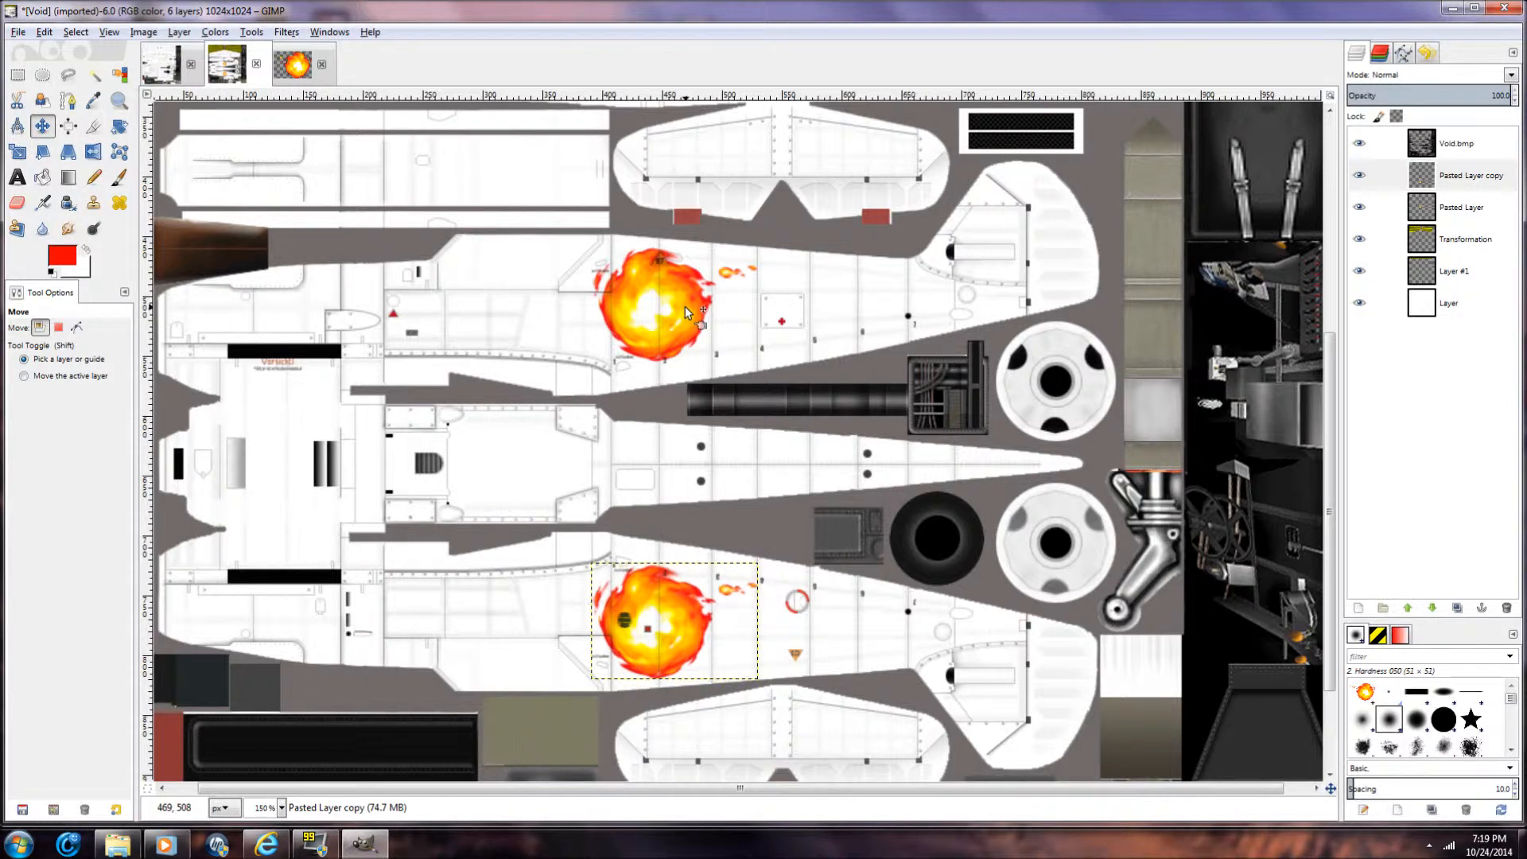
Step: Outline the white wing, fuselage, tail and wheel parts with one closed polygonal Free Select, leaving out the striped wings and surrounding detail textures
key("minus")
key("minus")
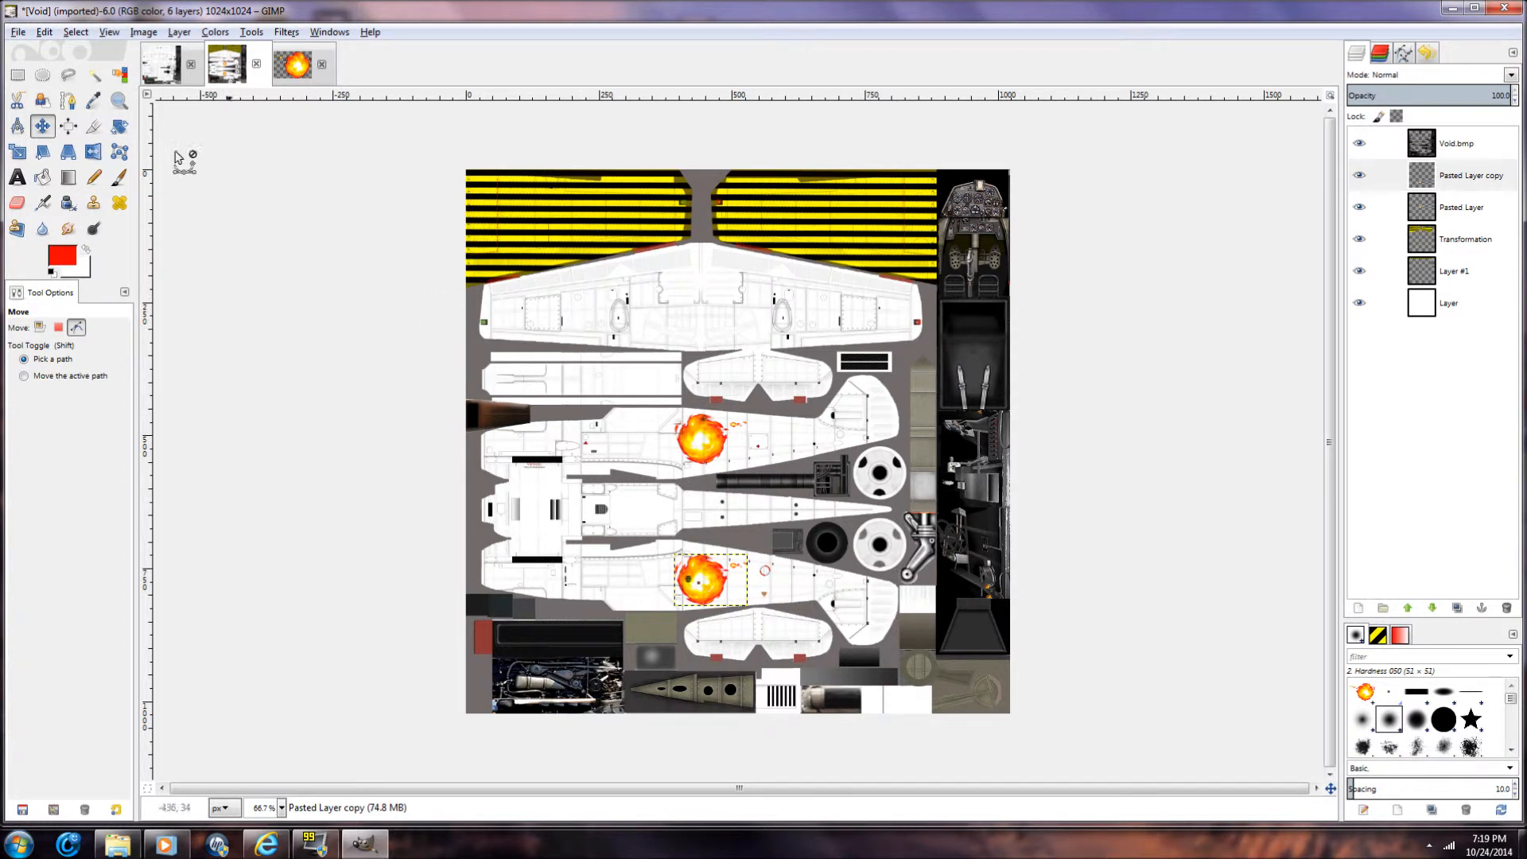
left_click(68, 75)
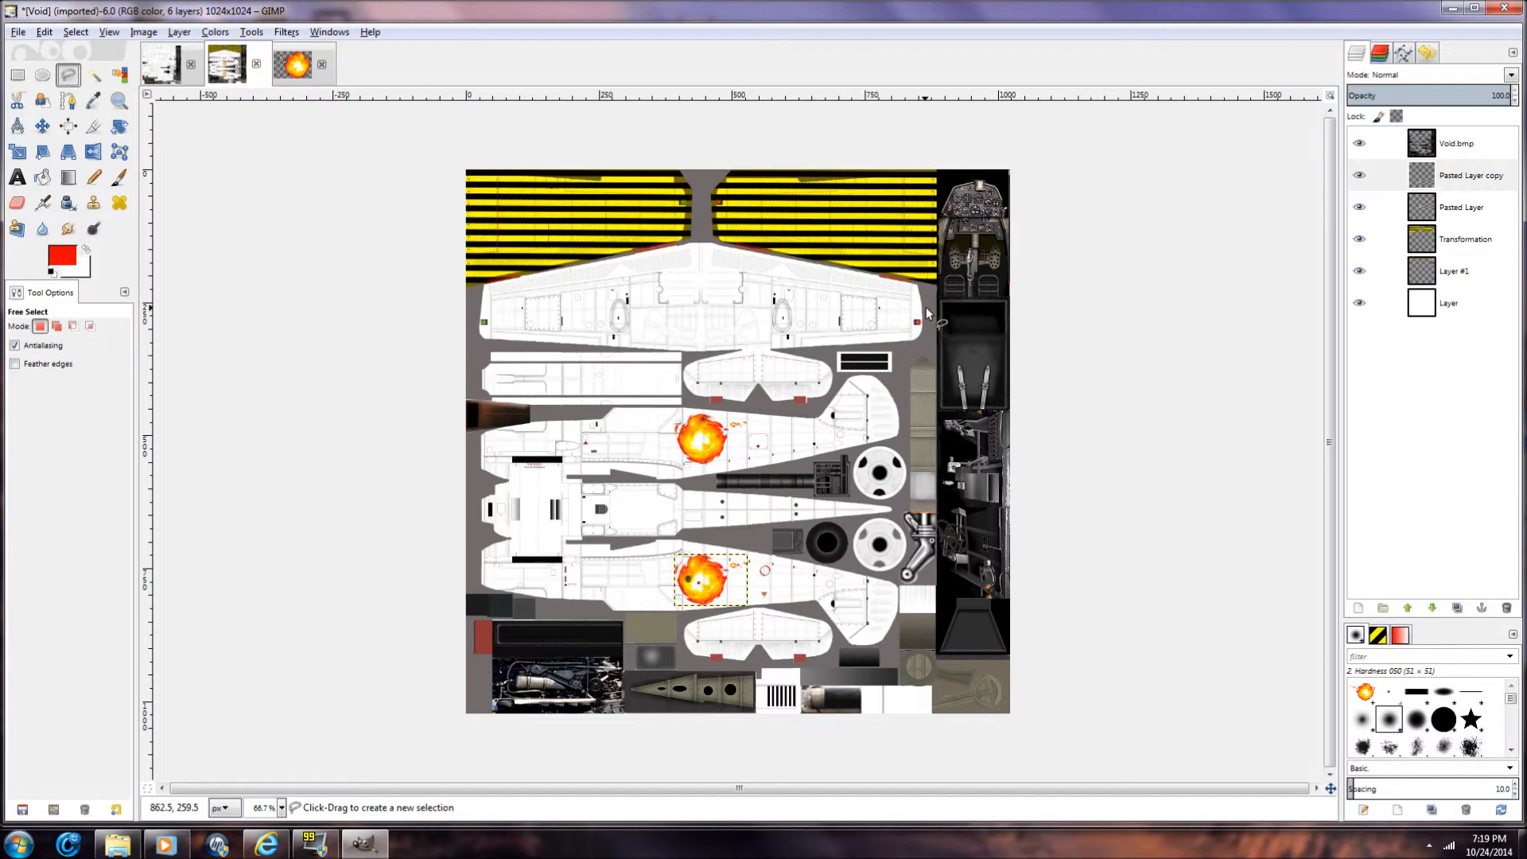
key("1")
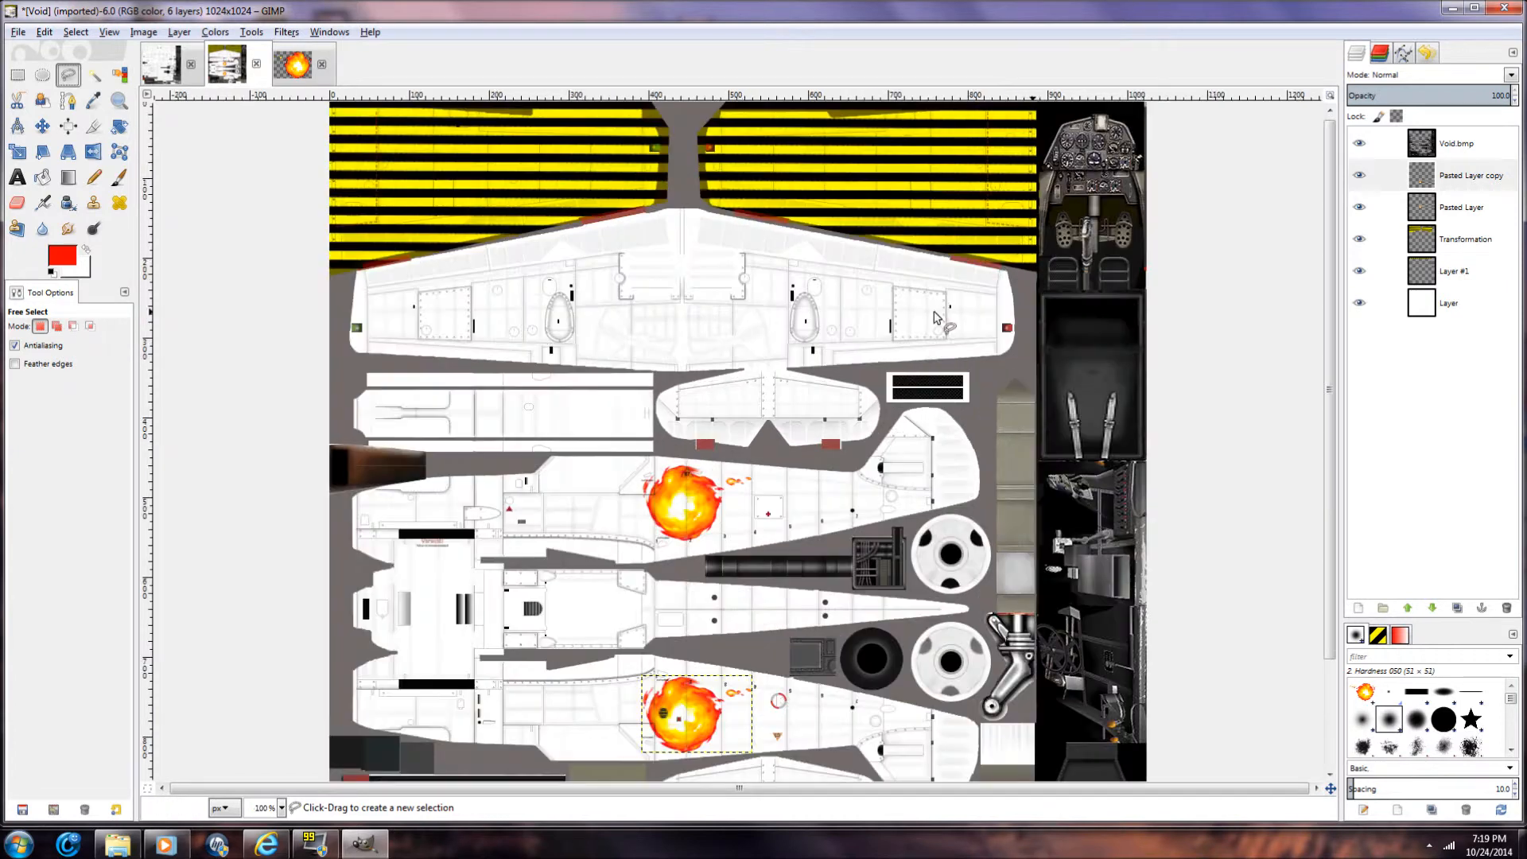
left_click(1023, 279)
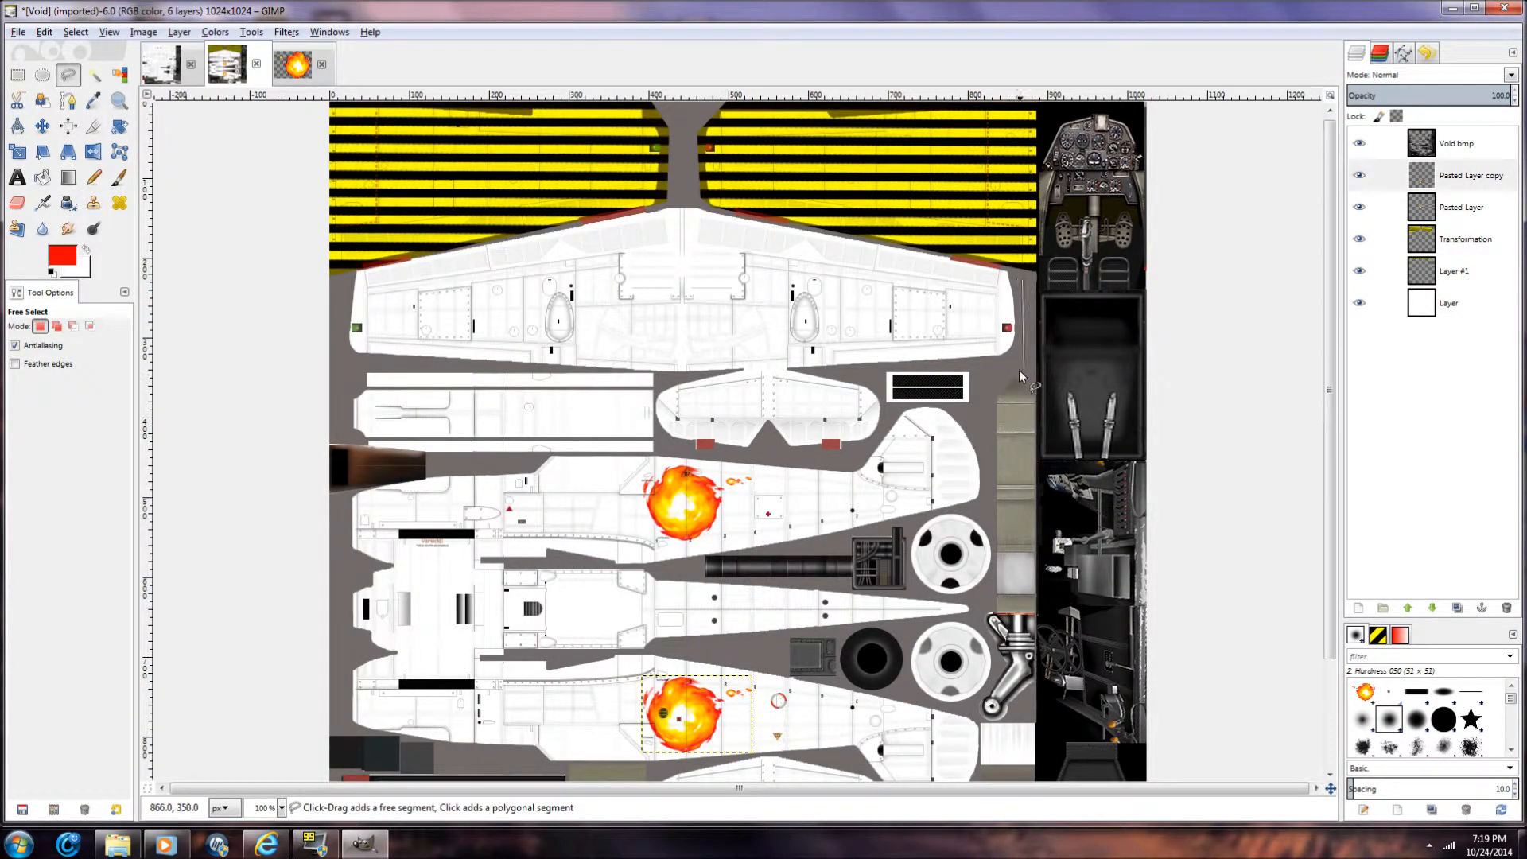
left_click(986, 382)
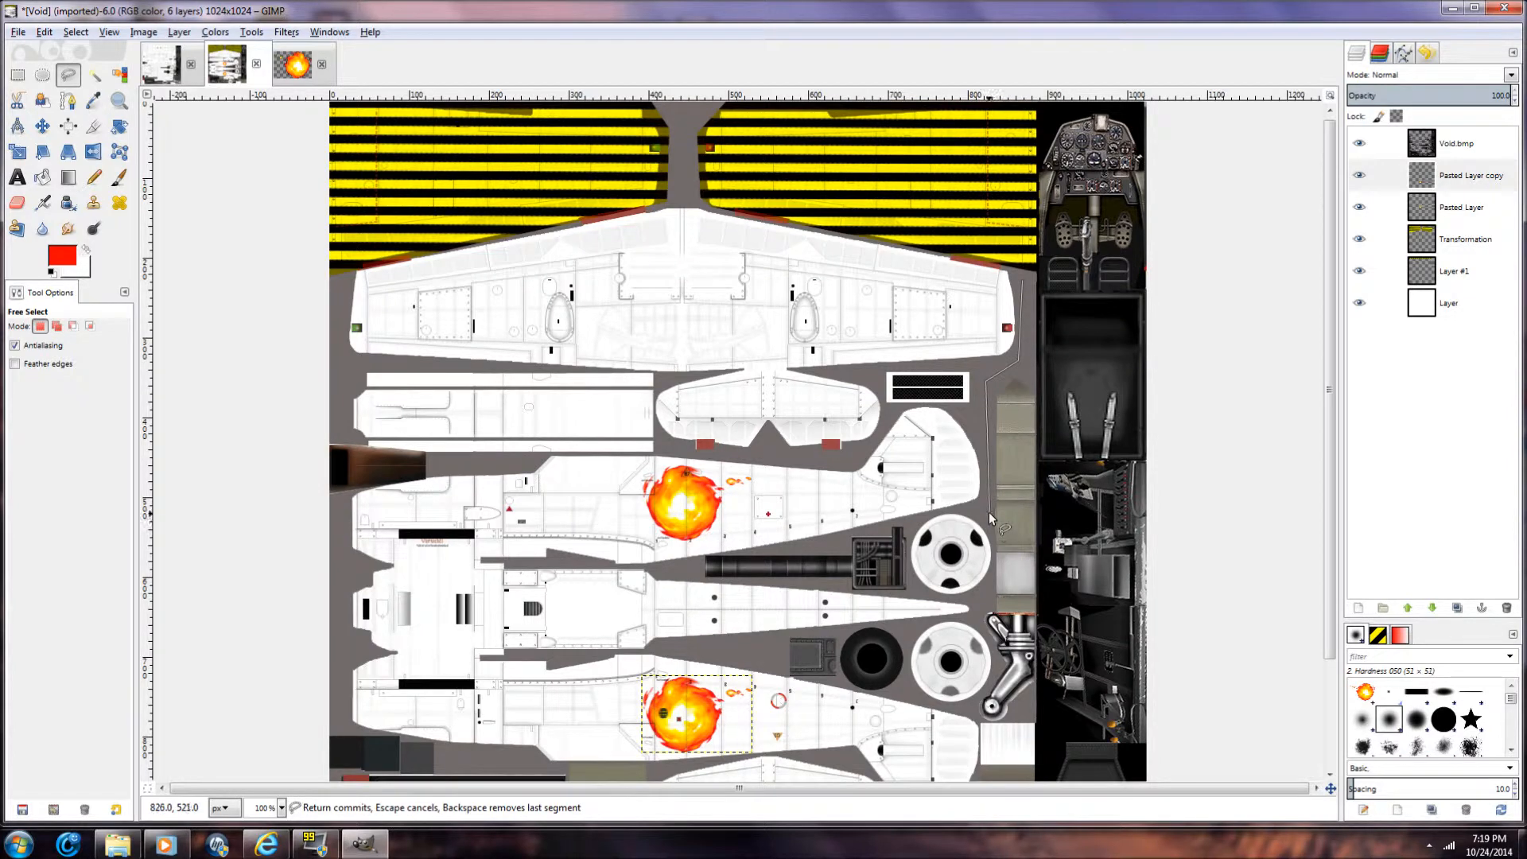
scroll(993, 517, "down", 3)
left_click(993, 403)
left_click(992, 458)
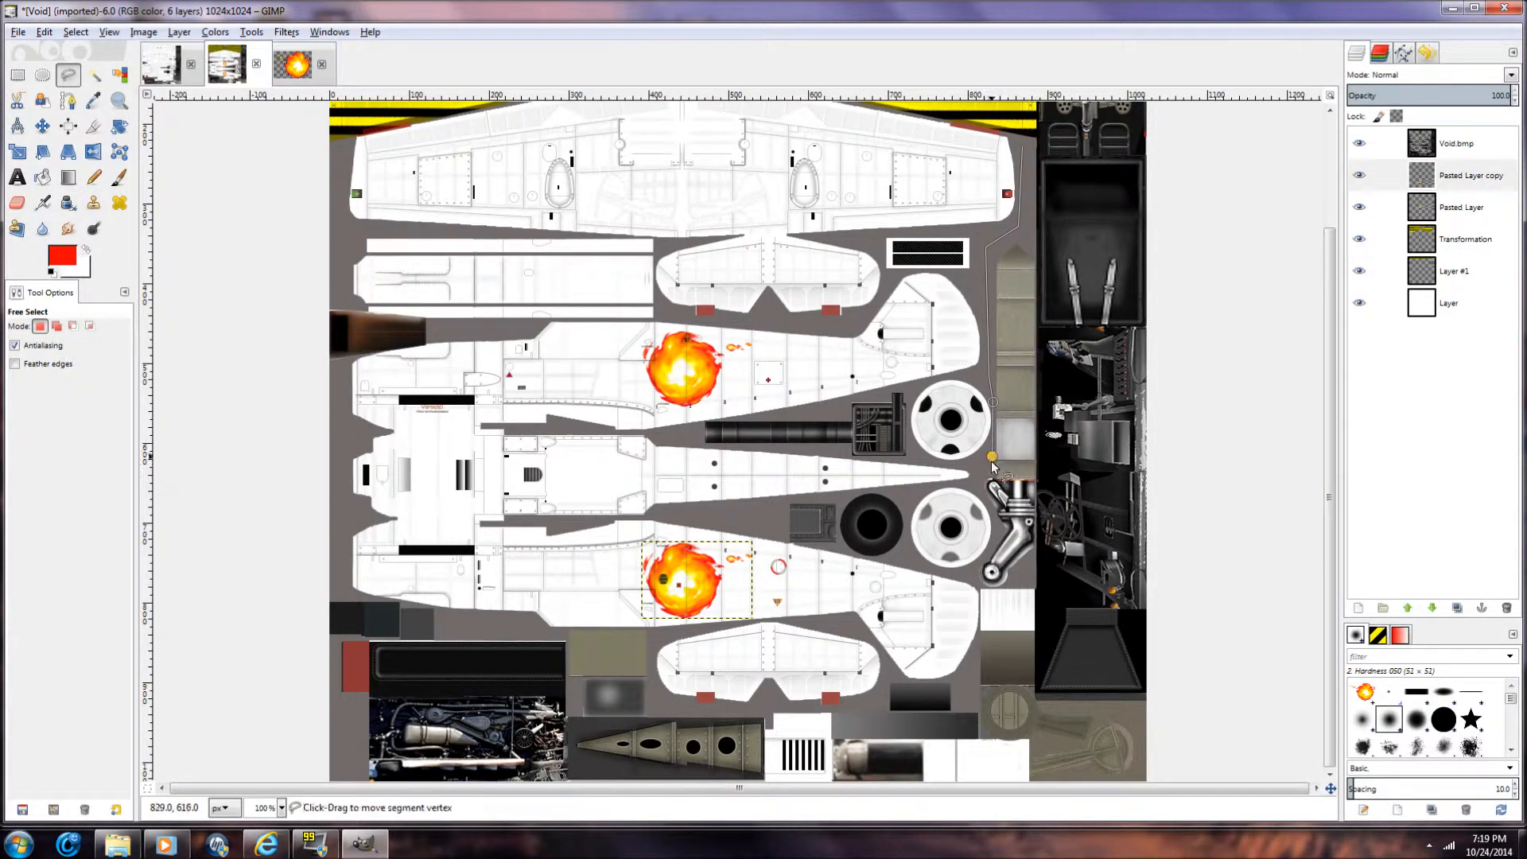
left_click(998, 524)
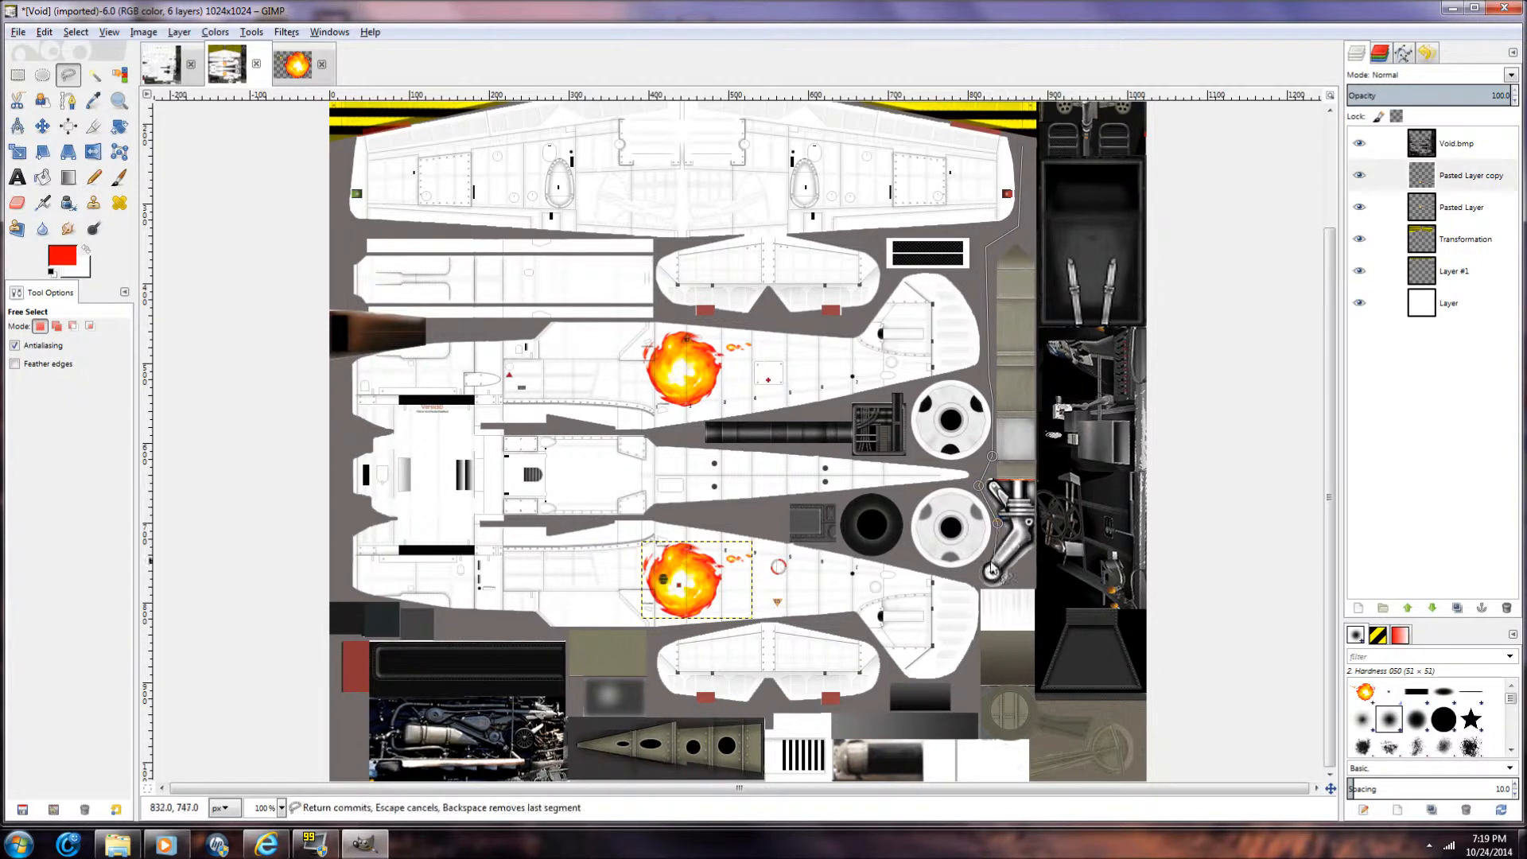
left_click(988, 562)
left_click(964, 575)
left_click(977, 589)
left_click(951, 681)
left_click(902, 682)
left_click(883, 681)
left_click(865, 709)
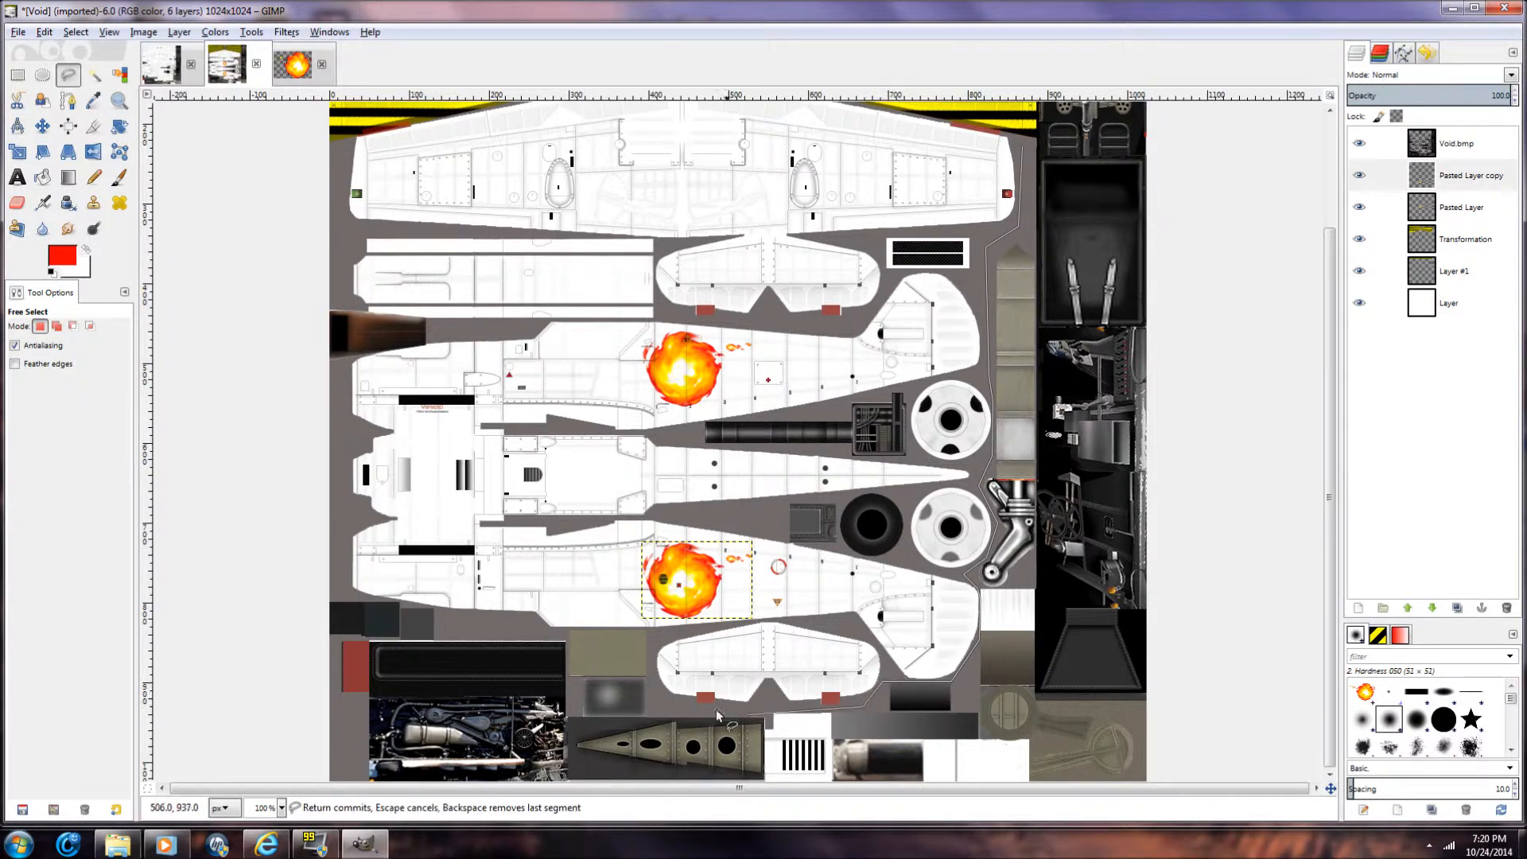
left_click(659, 690)
left_click(648, 635)
left_click(370, 595)
left_click(340, 590)
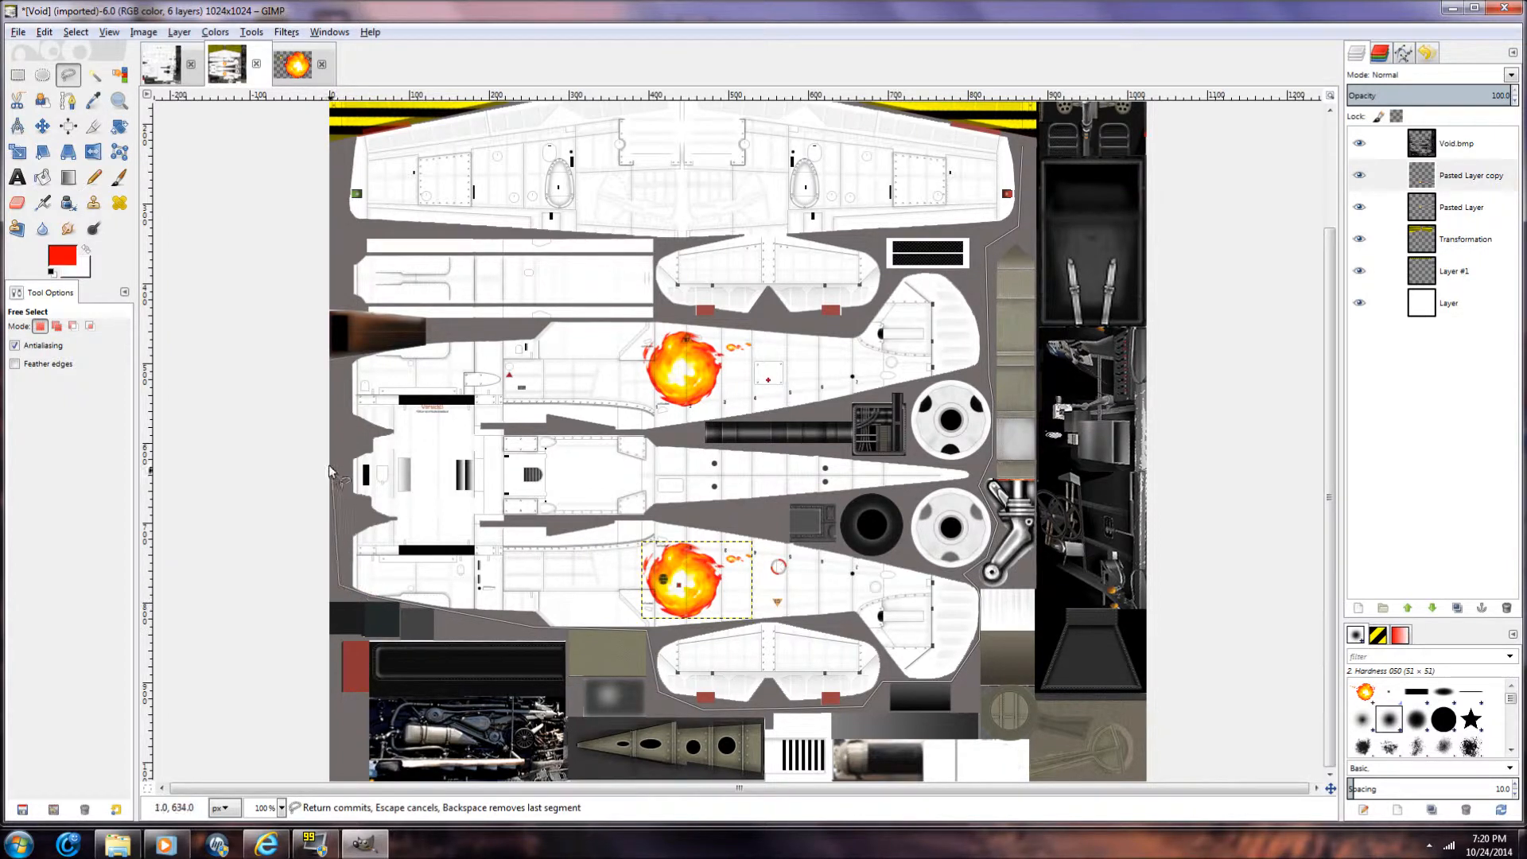
left_click(343, 361)
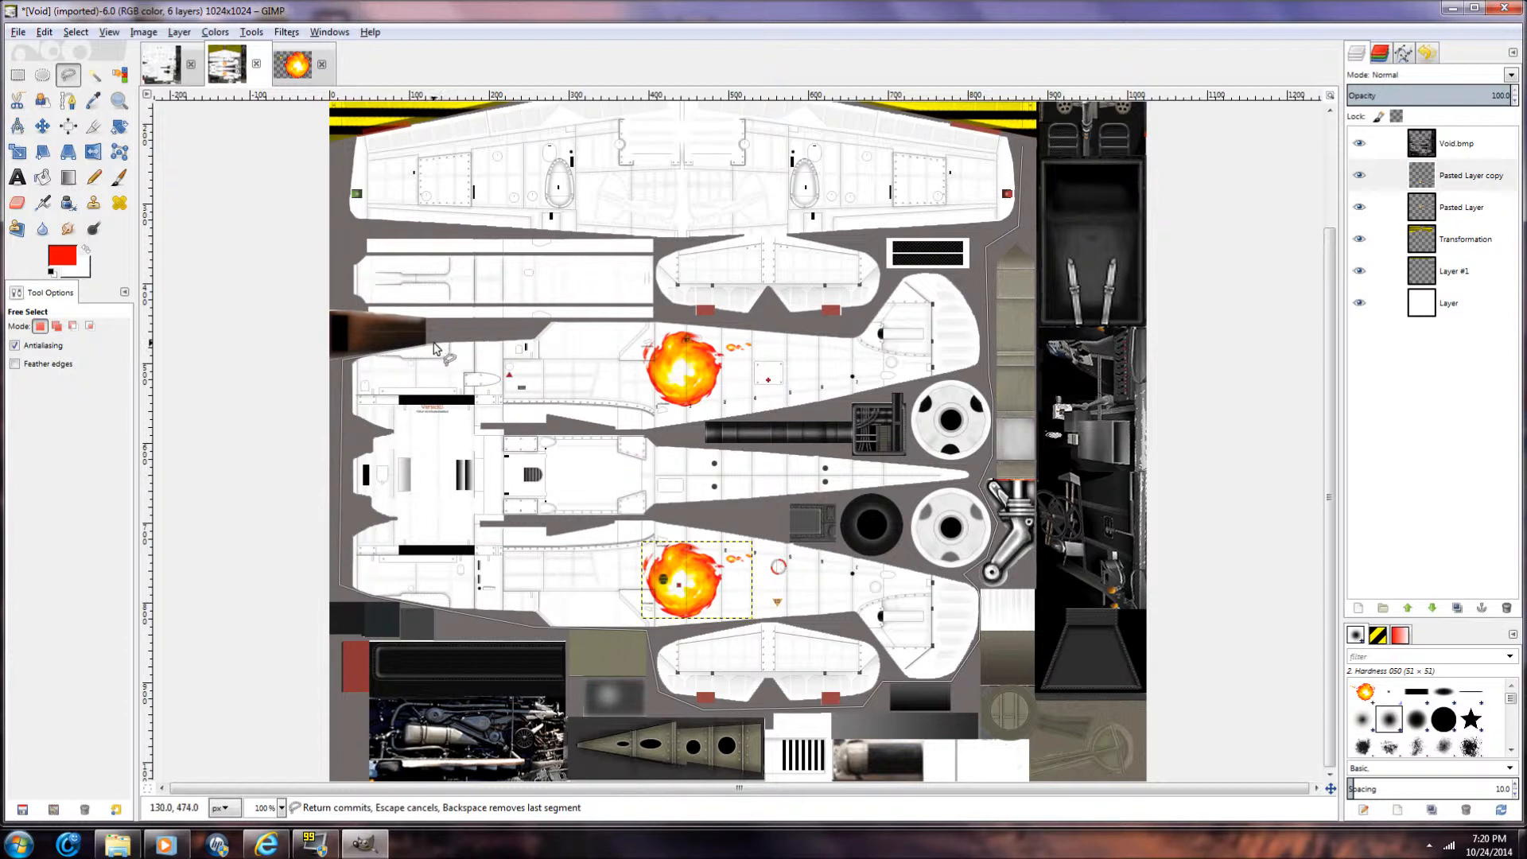
left_click(426, 318)
left_click(332, 245)
left_click_drag(1330, 296, 1327, 208)
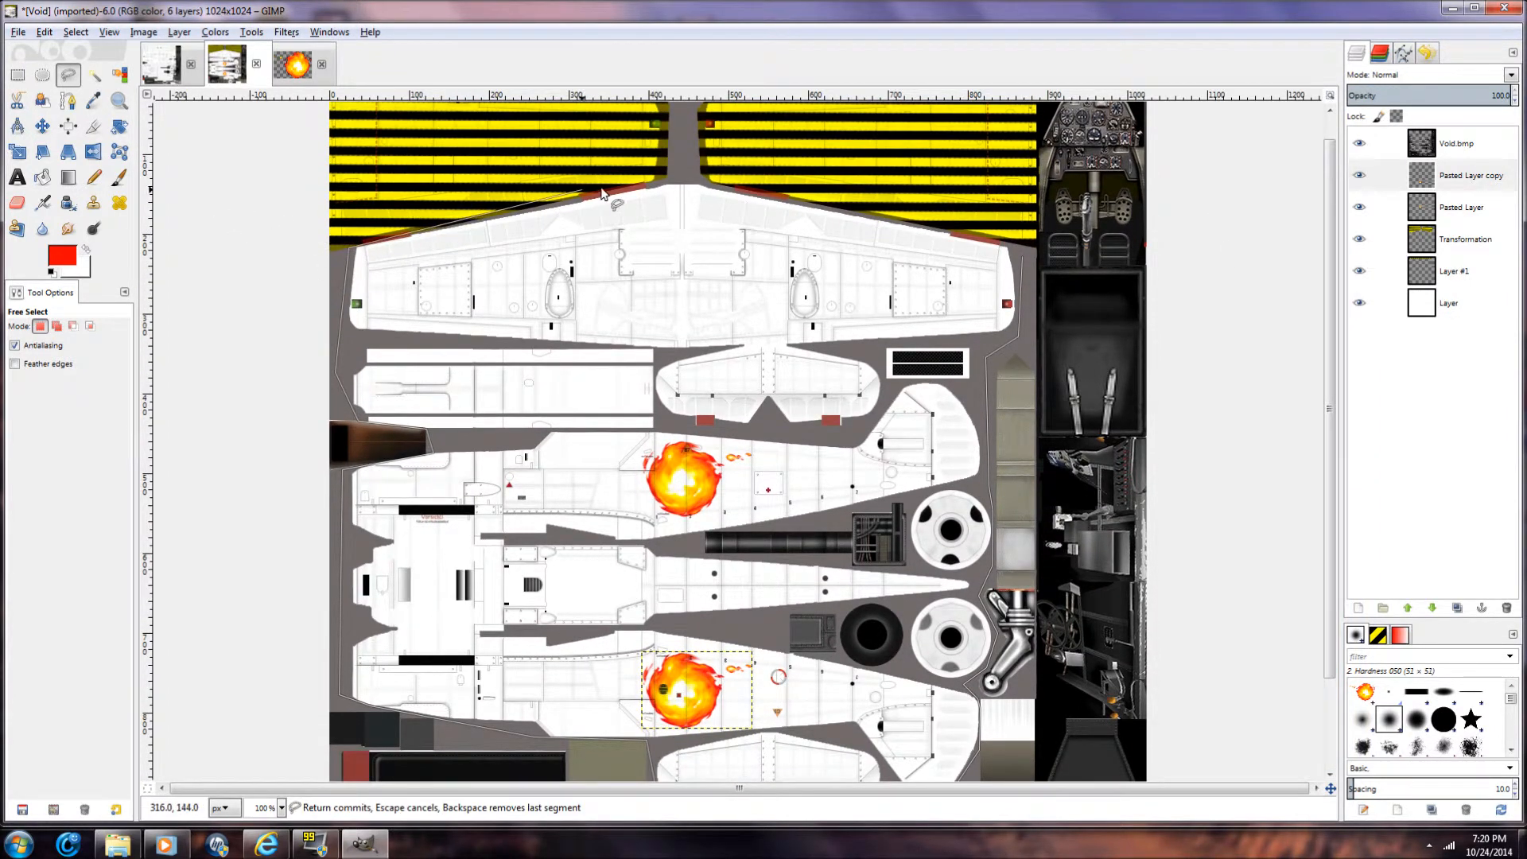
left_click(685, 182)
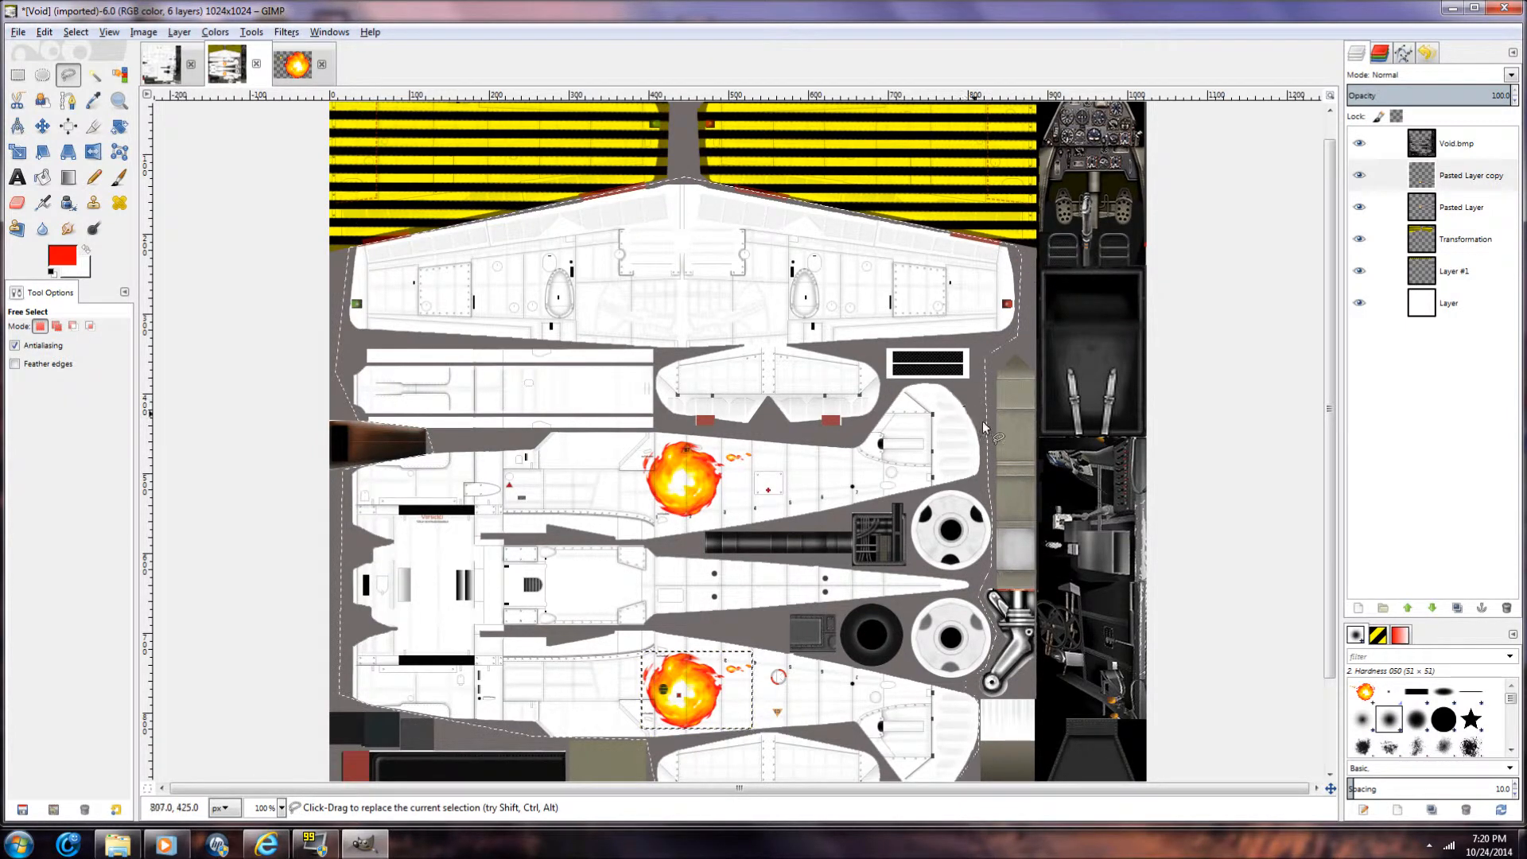
Step: Add a new 1024 x 1024 px layer with transparency fill above the Pasted Layer copy
scroll(868, 488, "down", 1, "ctrl")
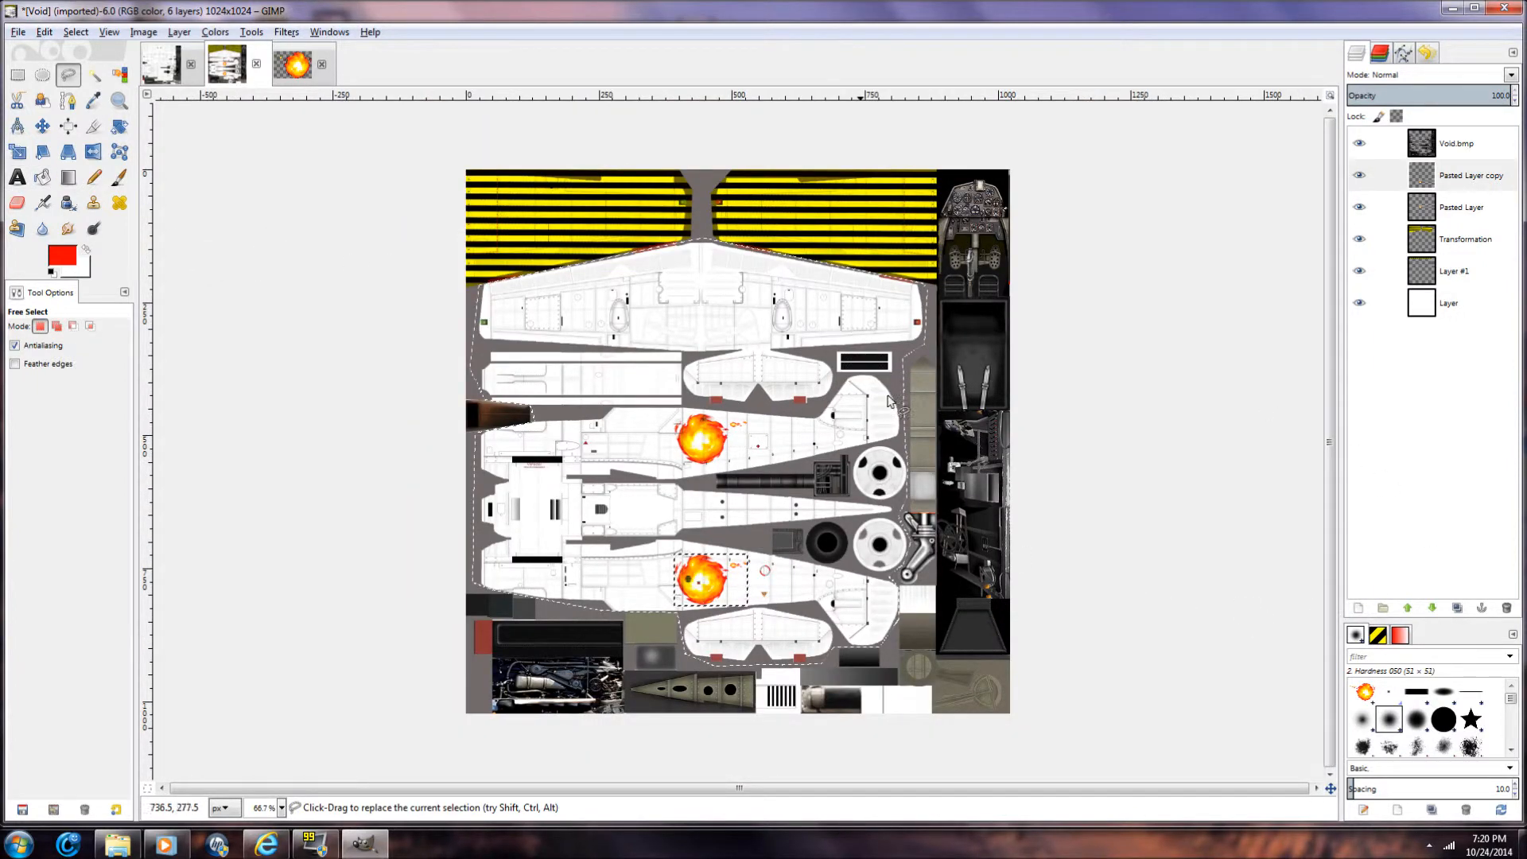
left_click(1358, 607)
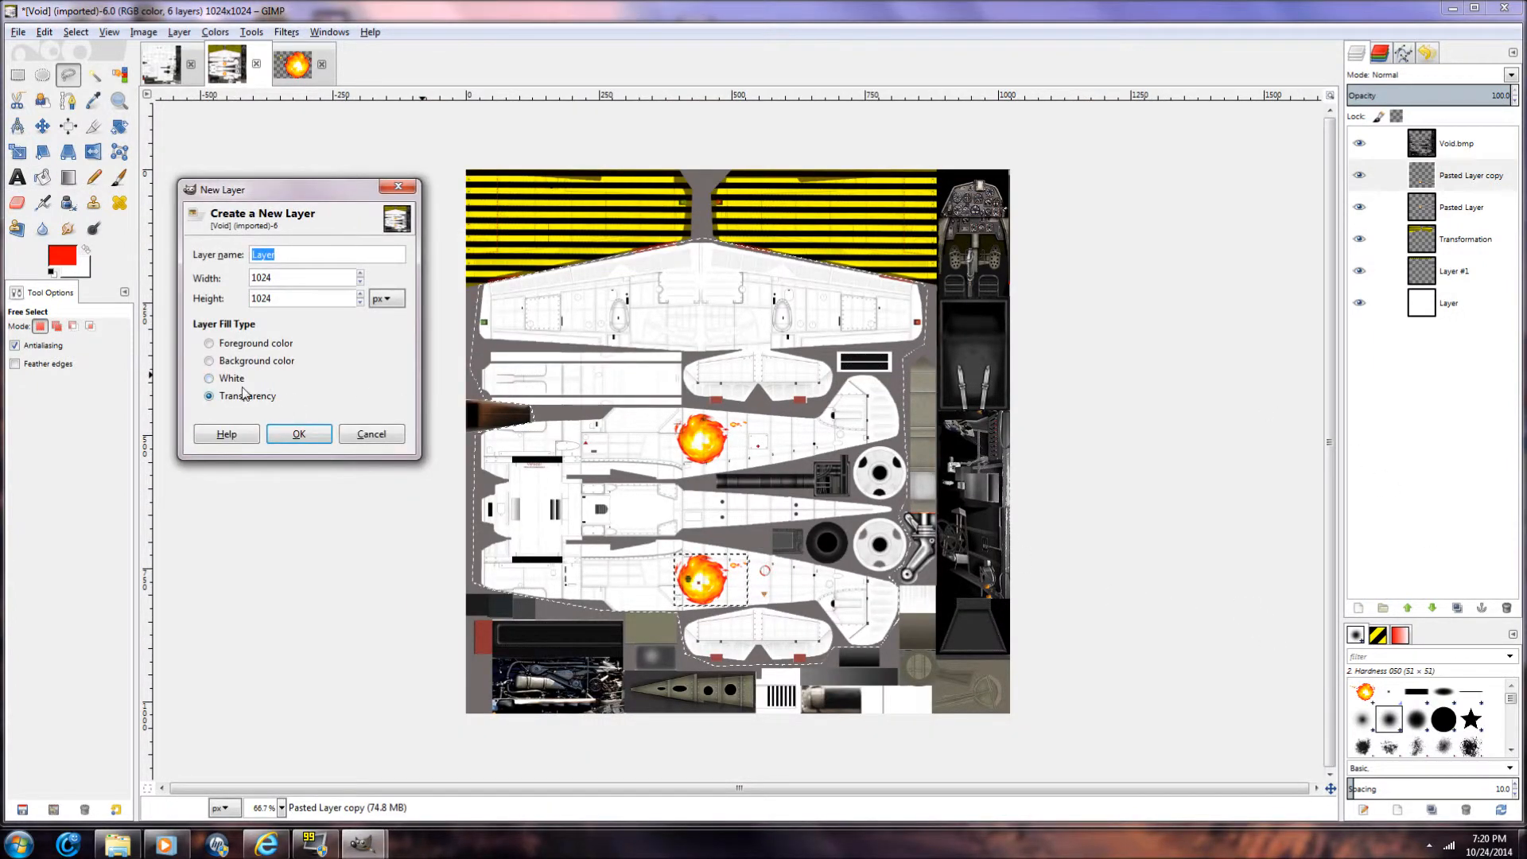
left_click(298, 434)
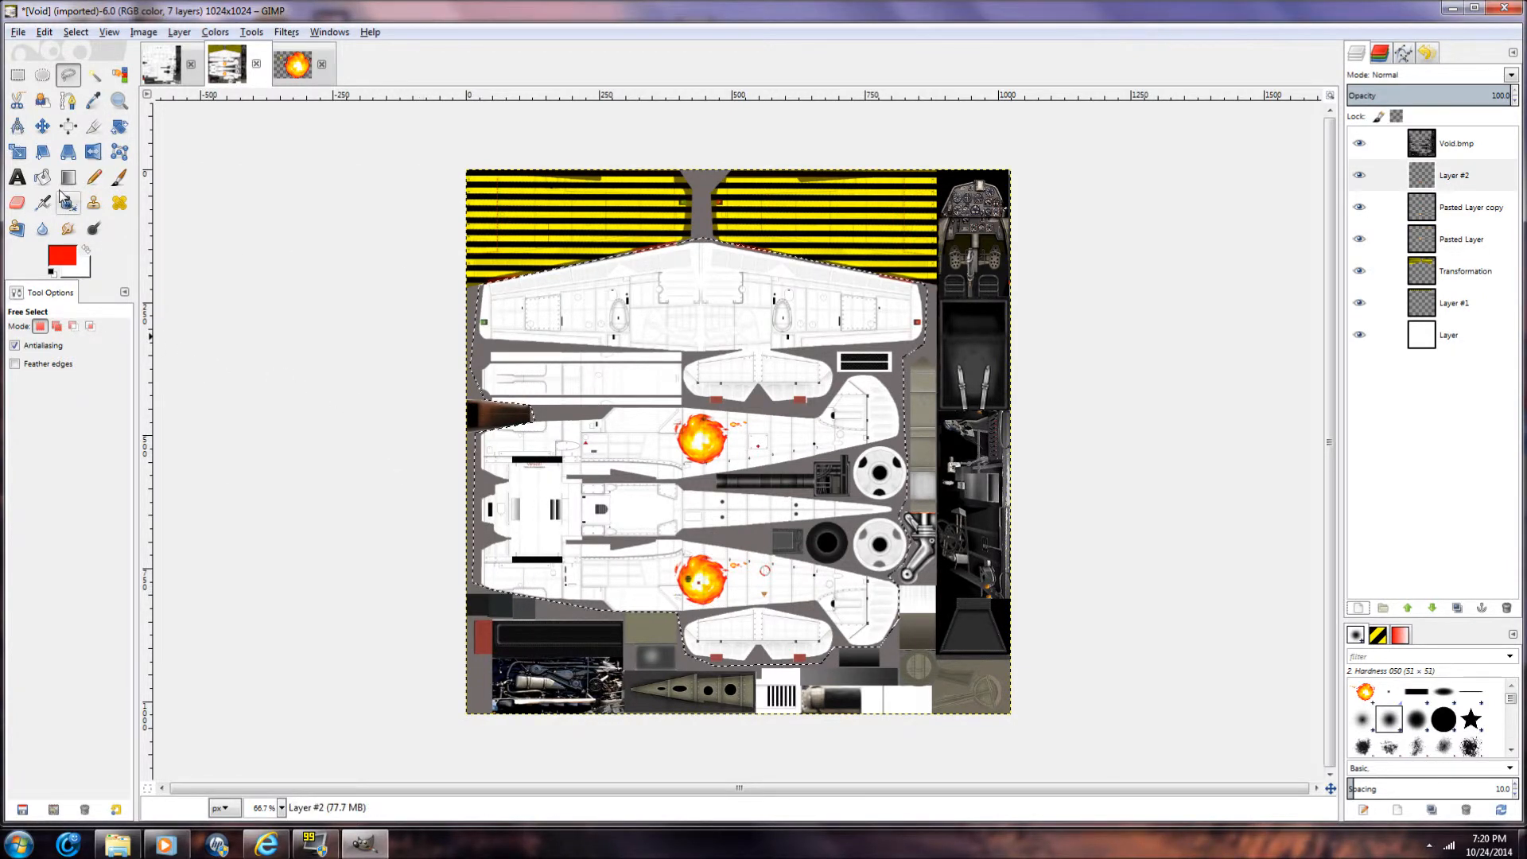
Step: Set the foreground color to near-black 111111 and bucket-fill the outlined selection on the new layer
left_click(65, 265)
left_click_drag(994, 609, 878, 500)
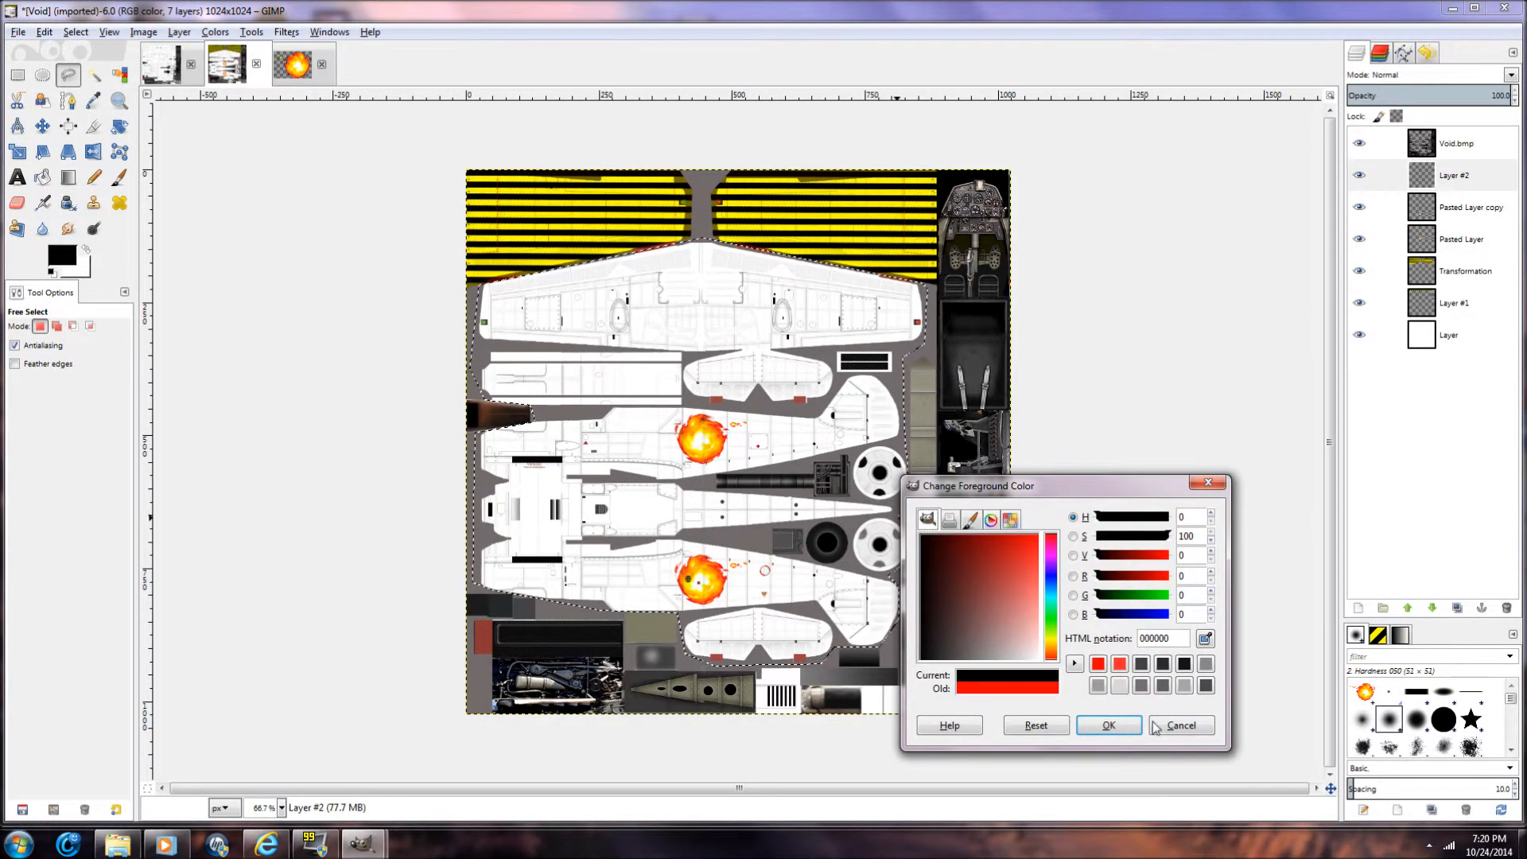
left_click_drag(960, 649, 929, 683)
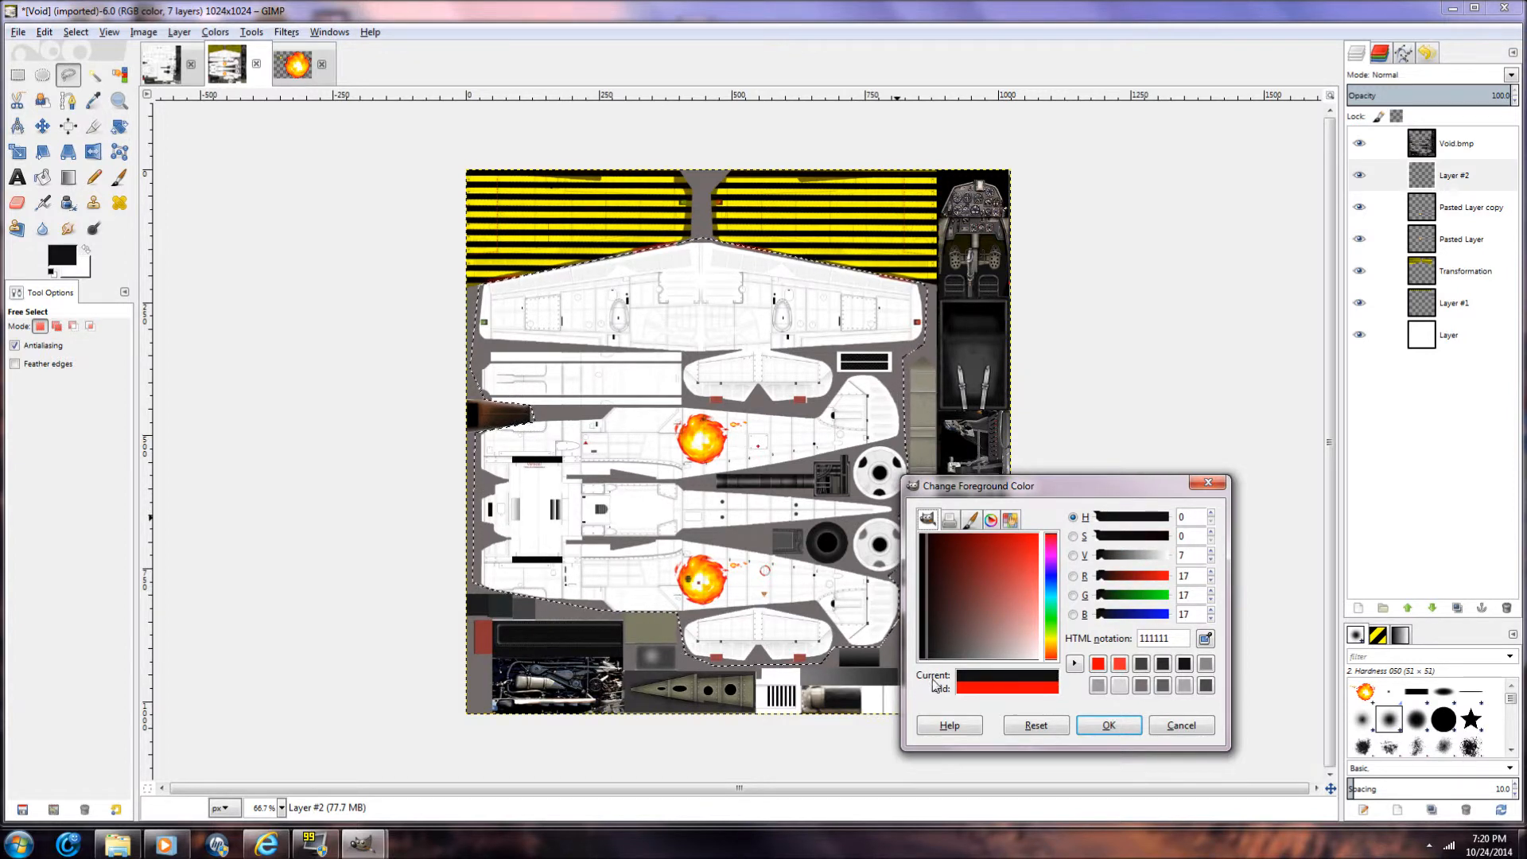
left_click(1108, 725)
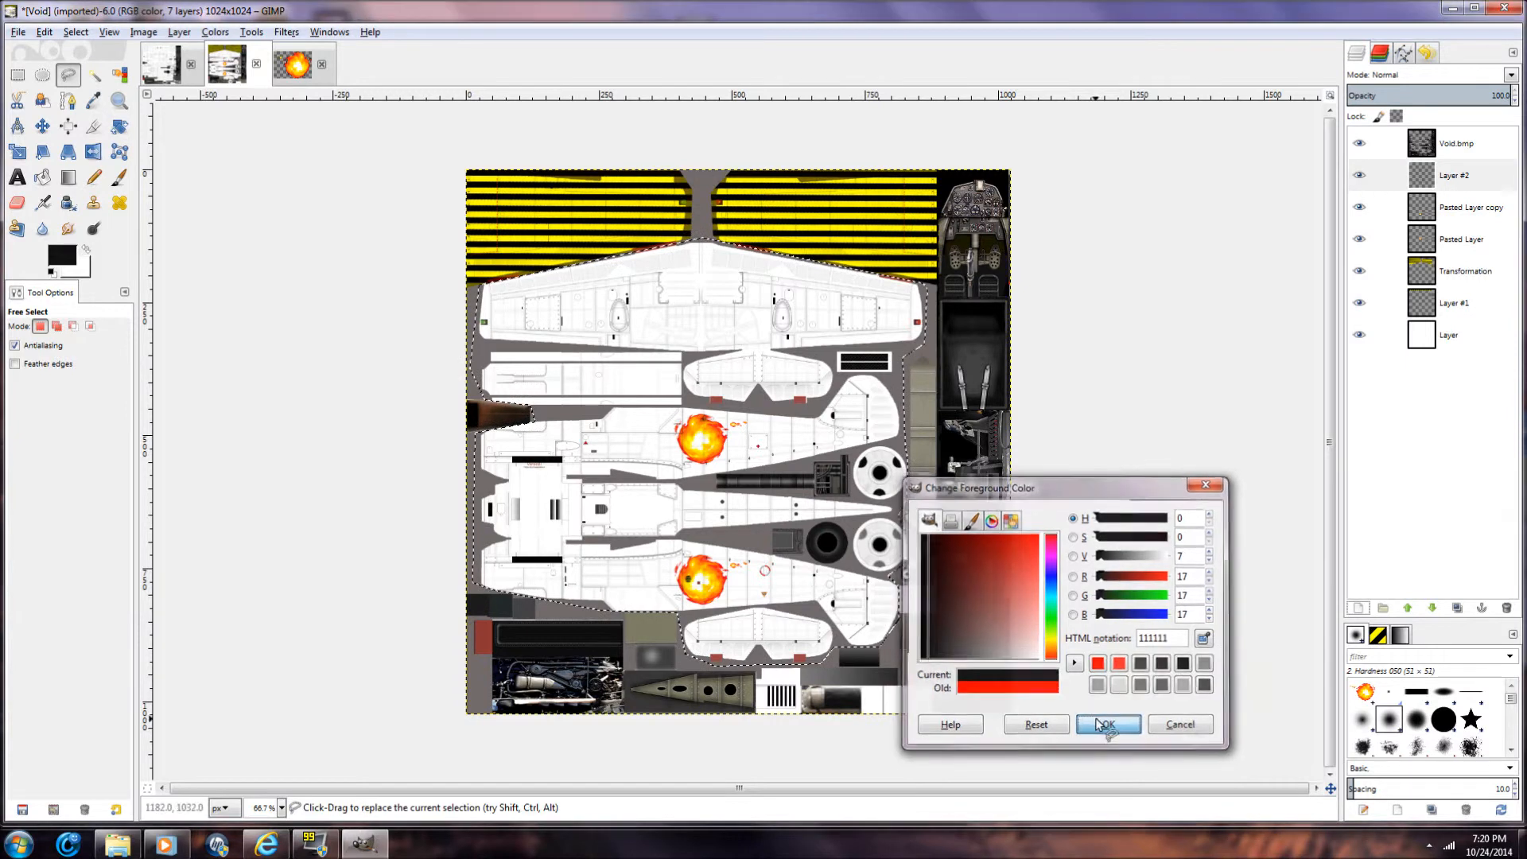
left_click(43, 176)
left_click(681, 471)
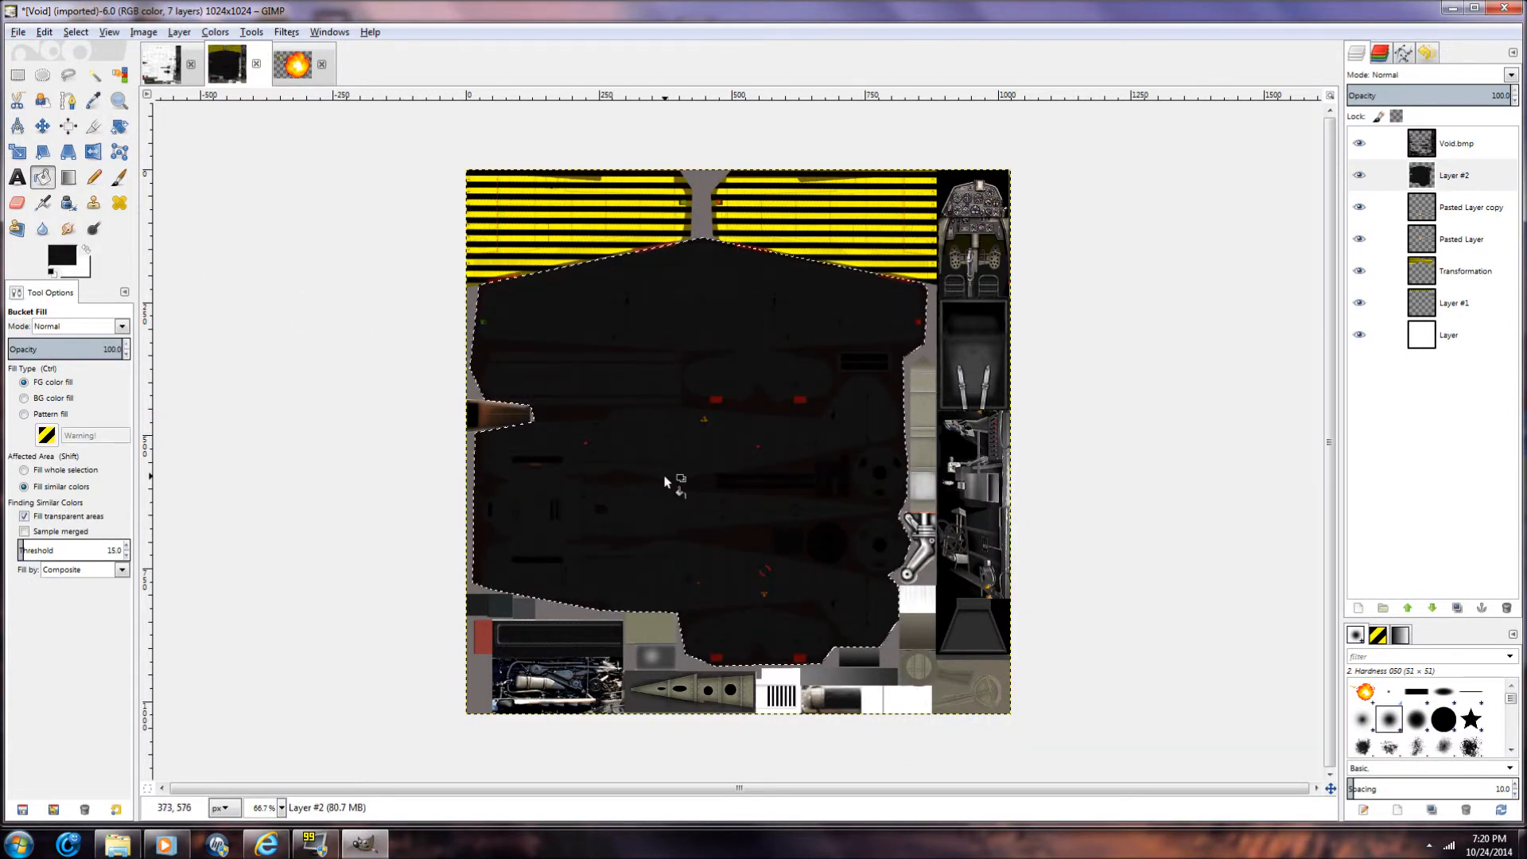
Step: Lower the dark fill layer two steps in the stack, beneath both fireball layers and above the Transformation layer
left_click(1429, 609)
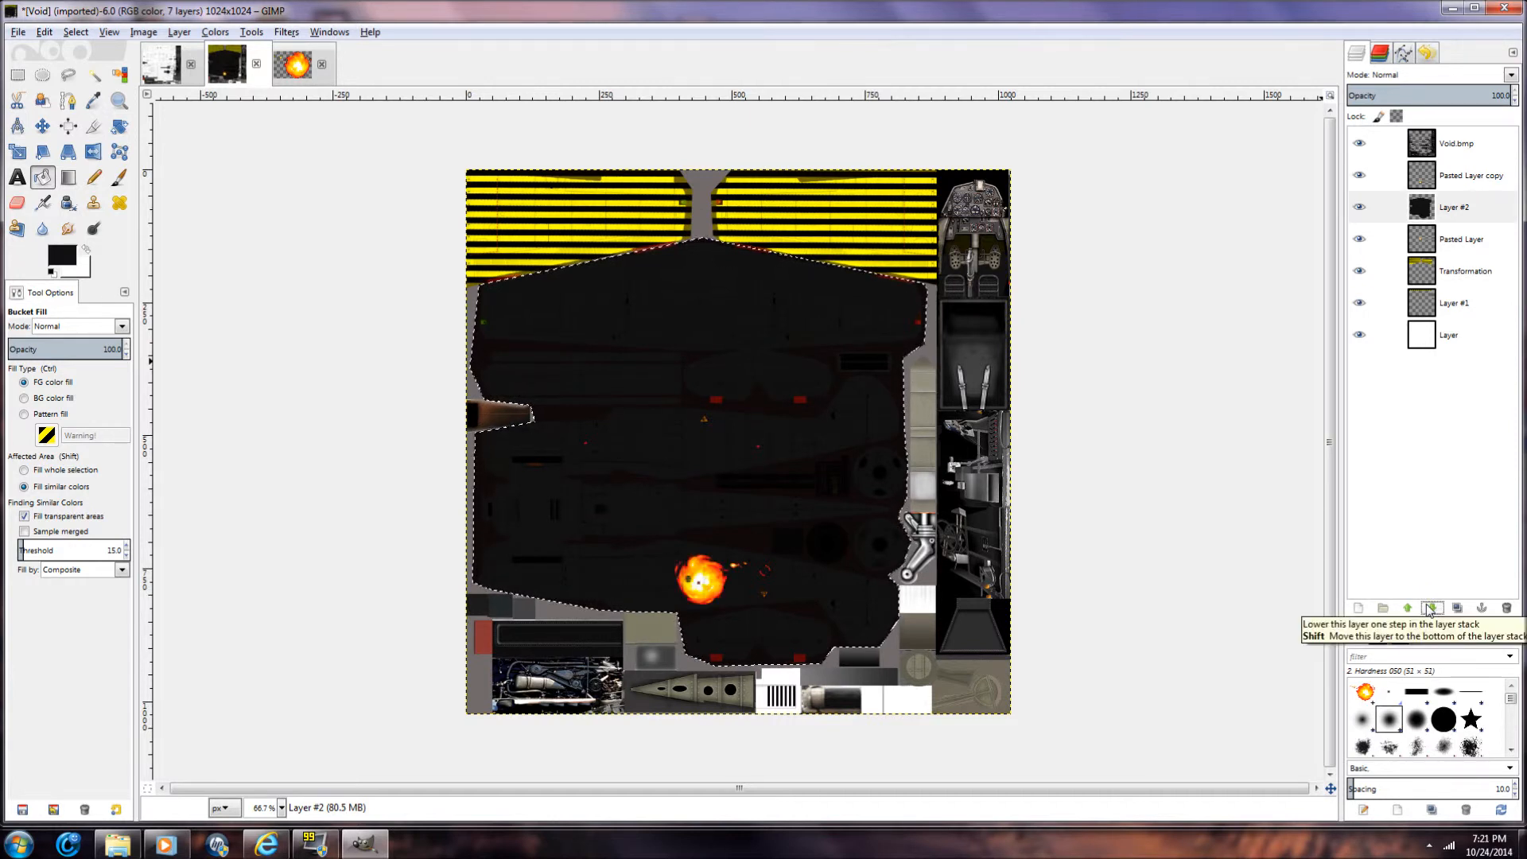
left_click(1429, 609)
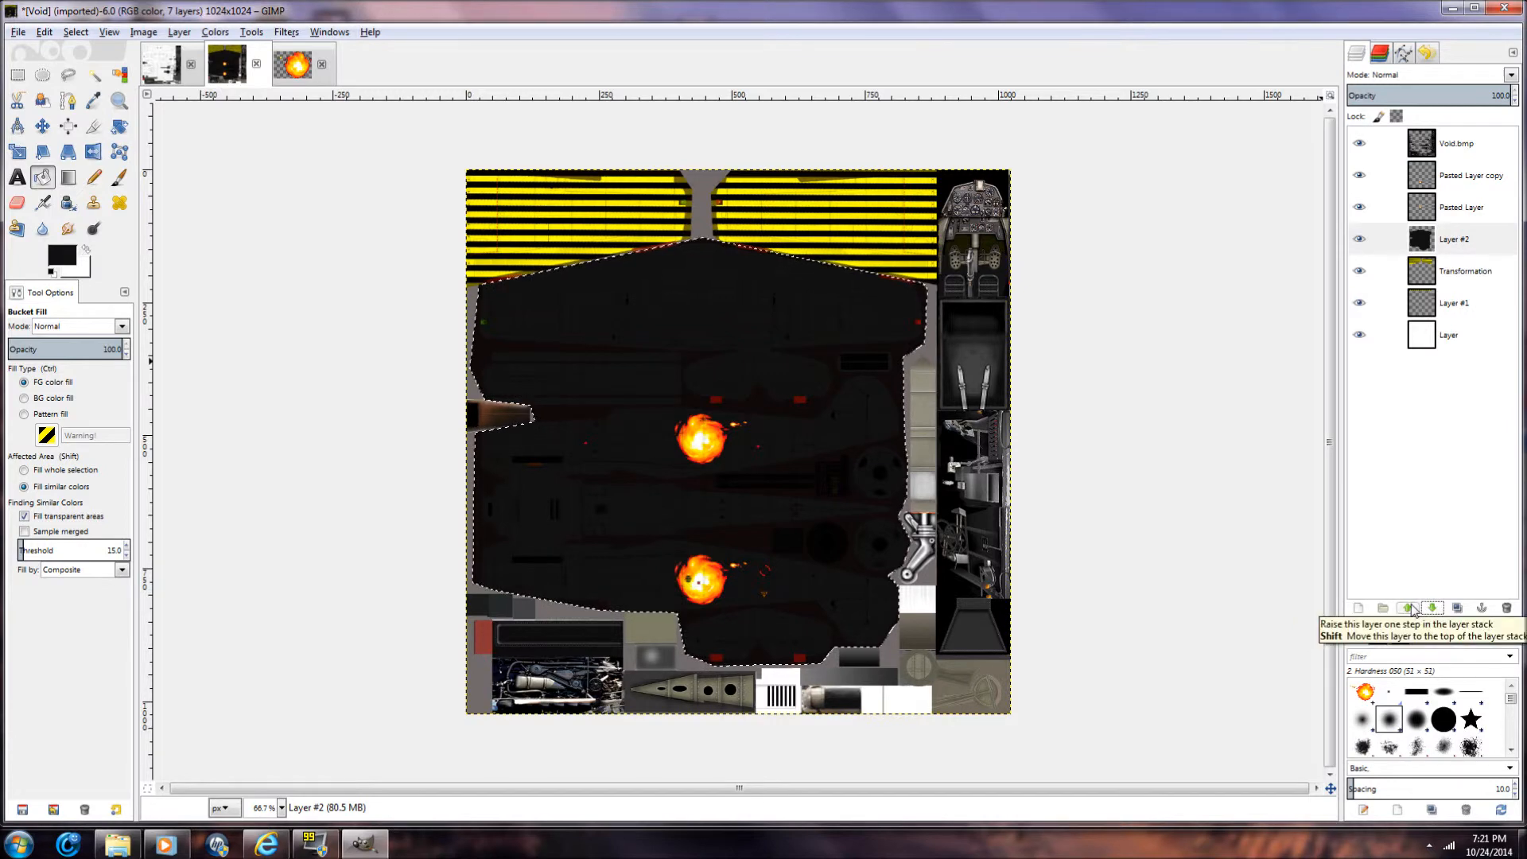
scroll(547, 439, "up", 2)
scroll(547, 440, "down", 2)
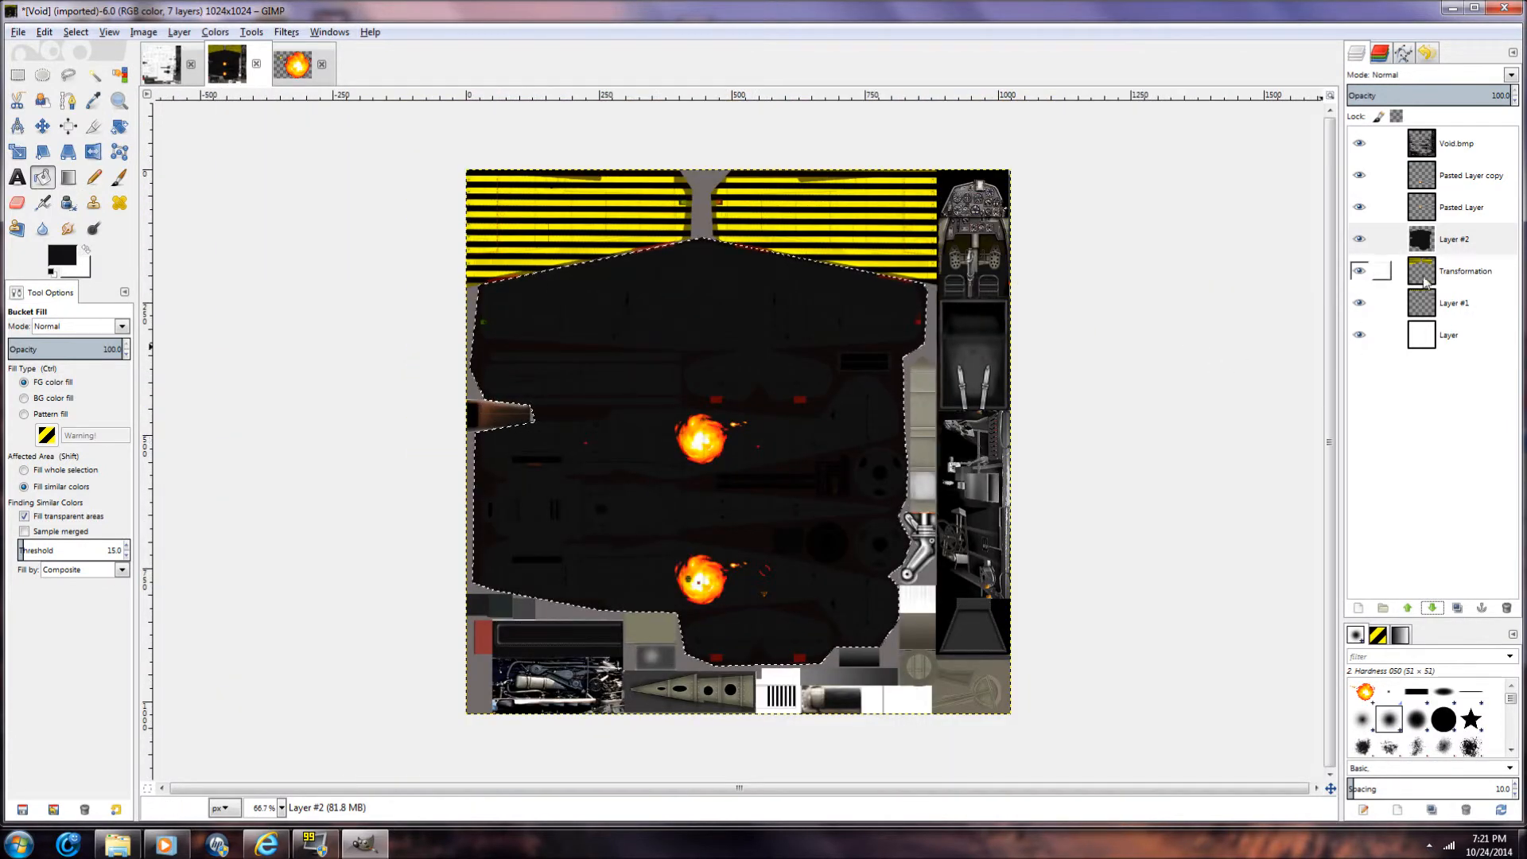
Step: Add a new 1024 x 1024 px layer with transparency fill directly above the dark fill layer
left_click(1472, 242)
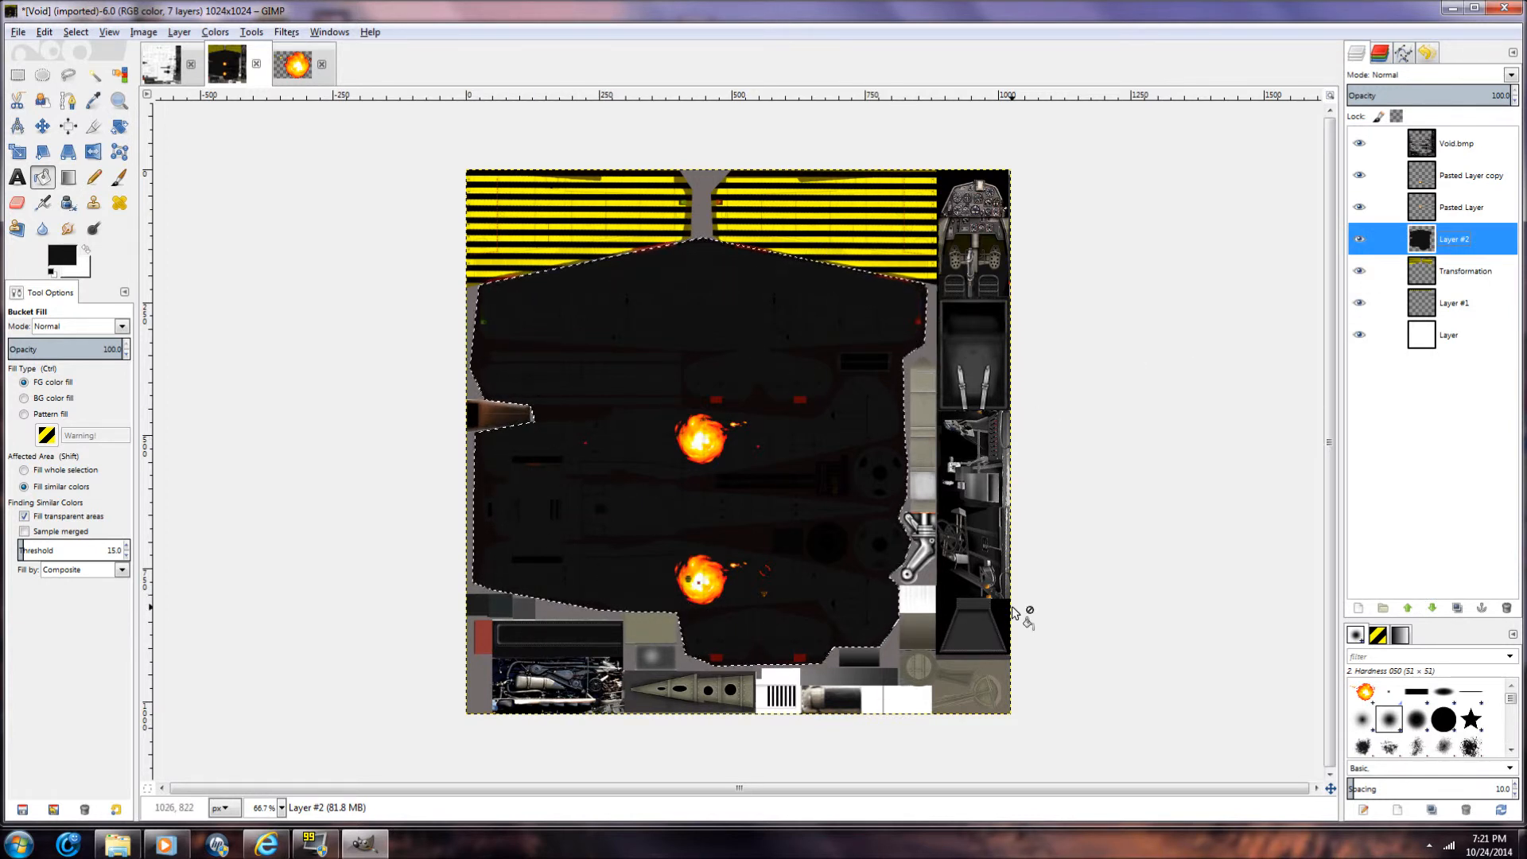
right_click(1484, 248)
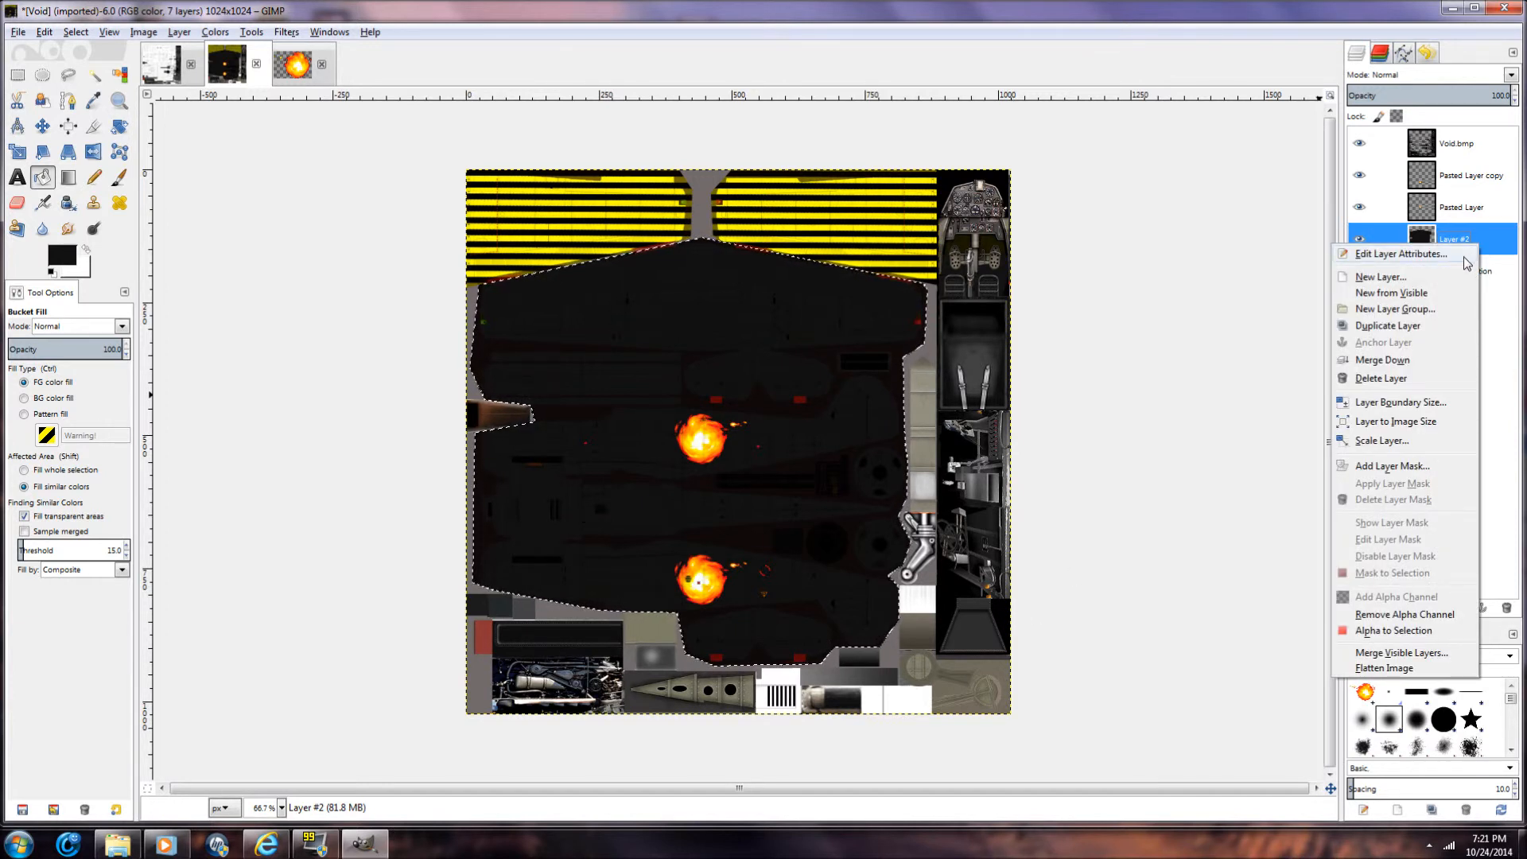
key("Escape")
left_click(1357, 609)
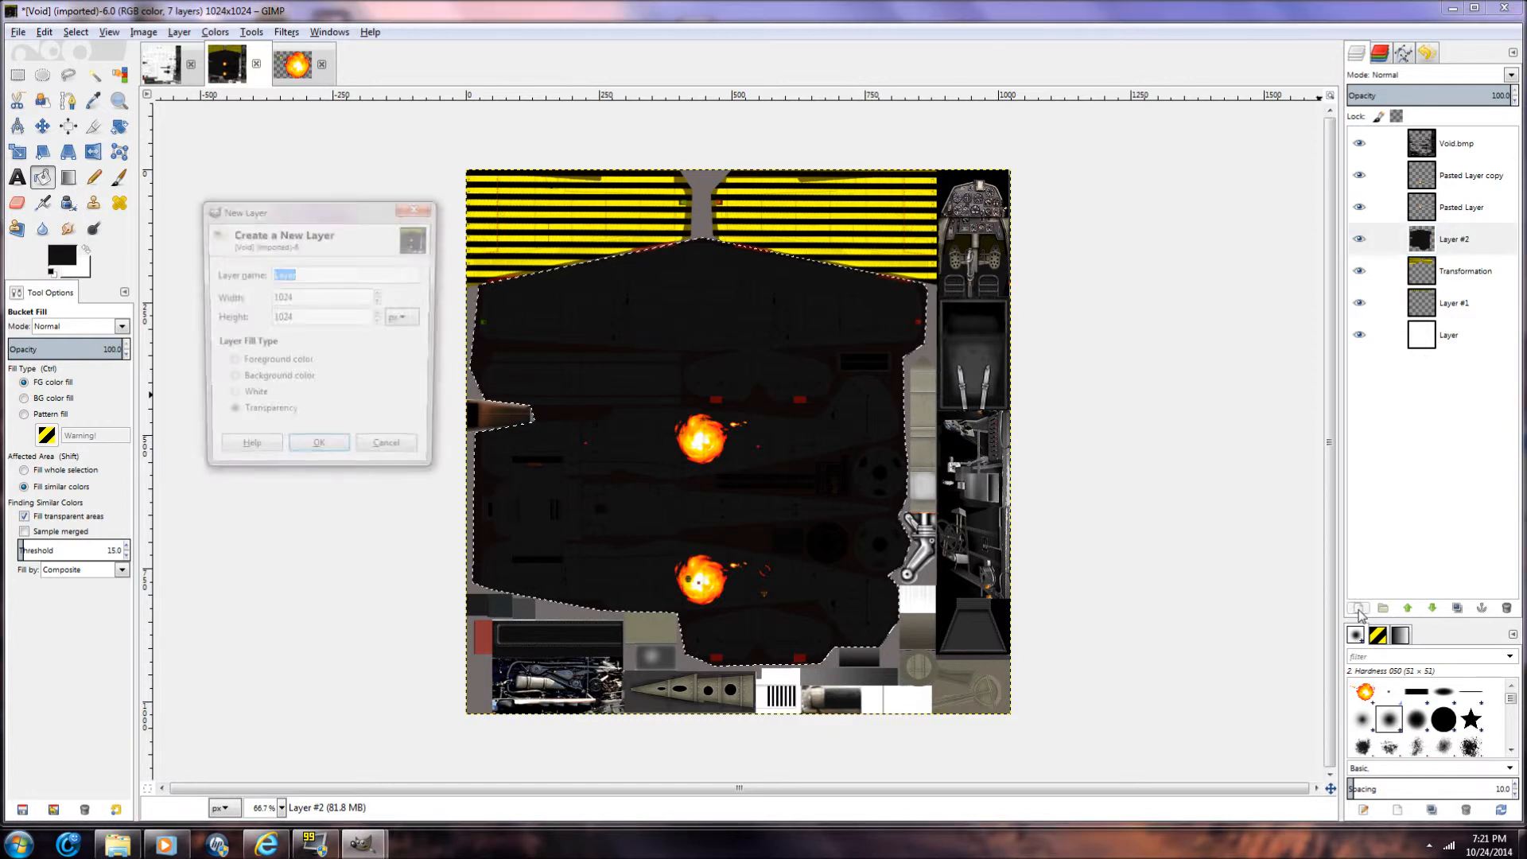
left_click(318, 453)
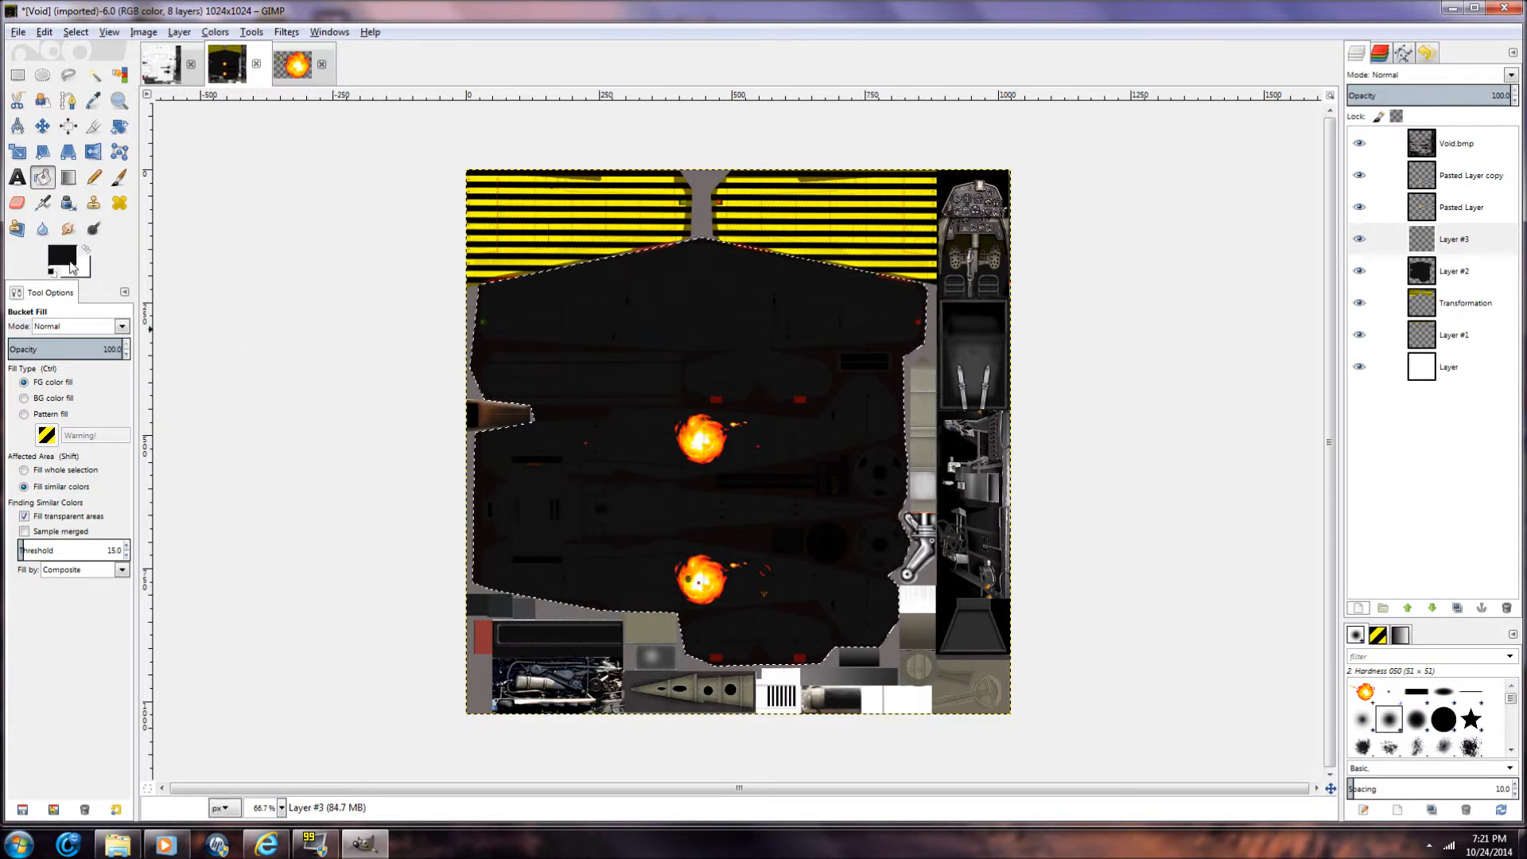
Step: Set Bucket Fill to pattern fill with the Marble #2 pattern and lower its opacity to about 9.7
left_click(42, 419)
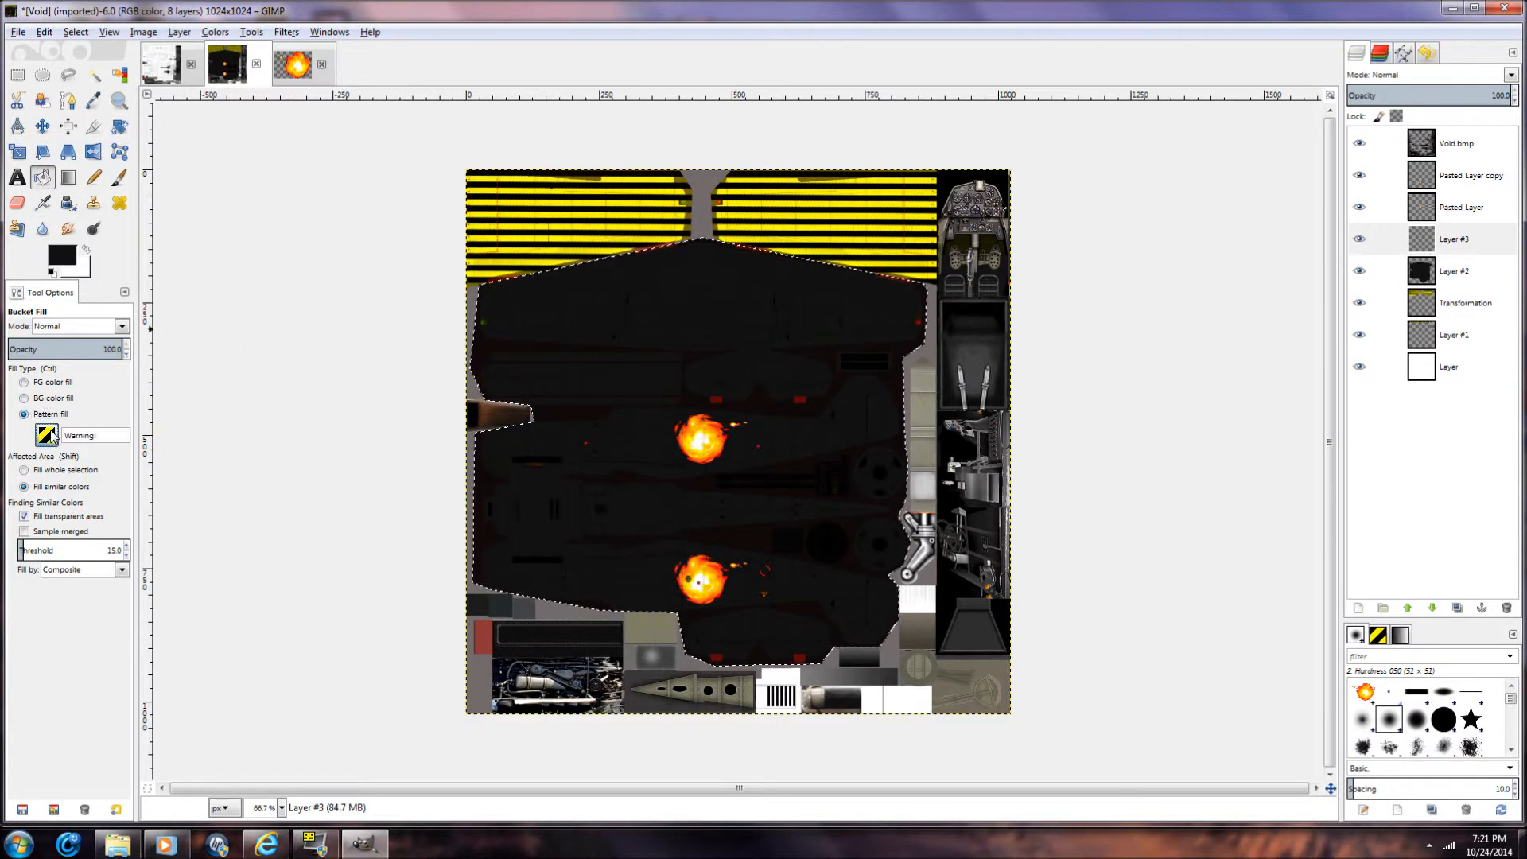
left_click(46, 434)
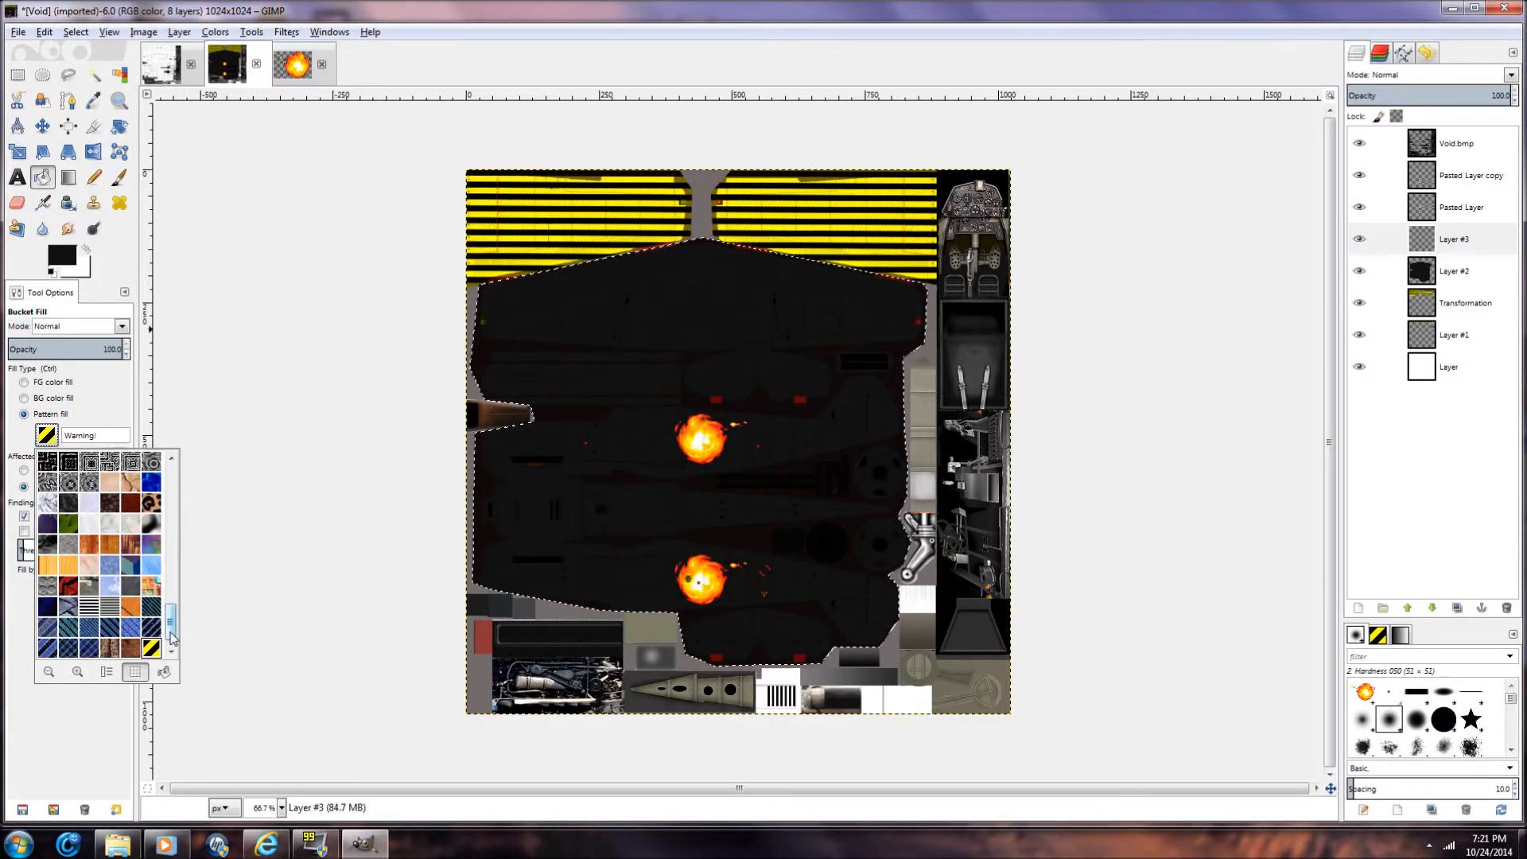
left_click_drag(170, 633, 171, 639)
left_click(107, 506)
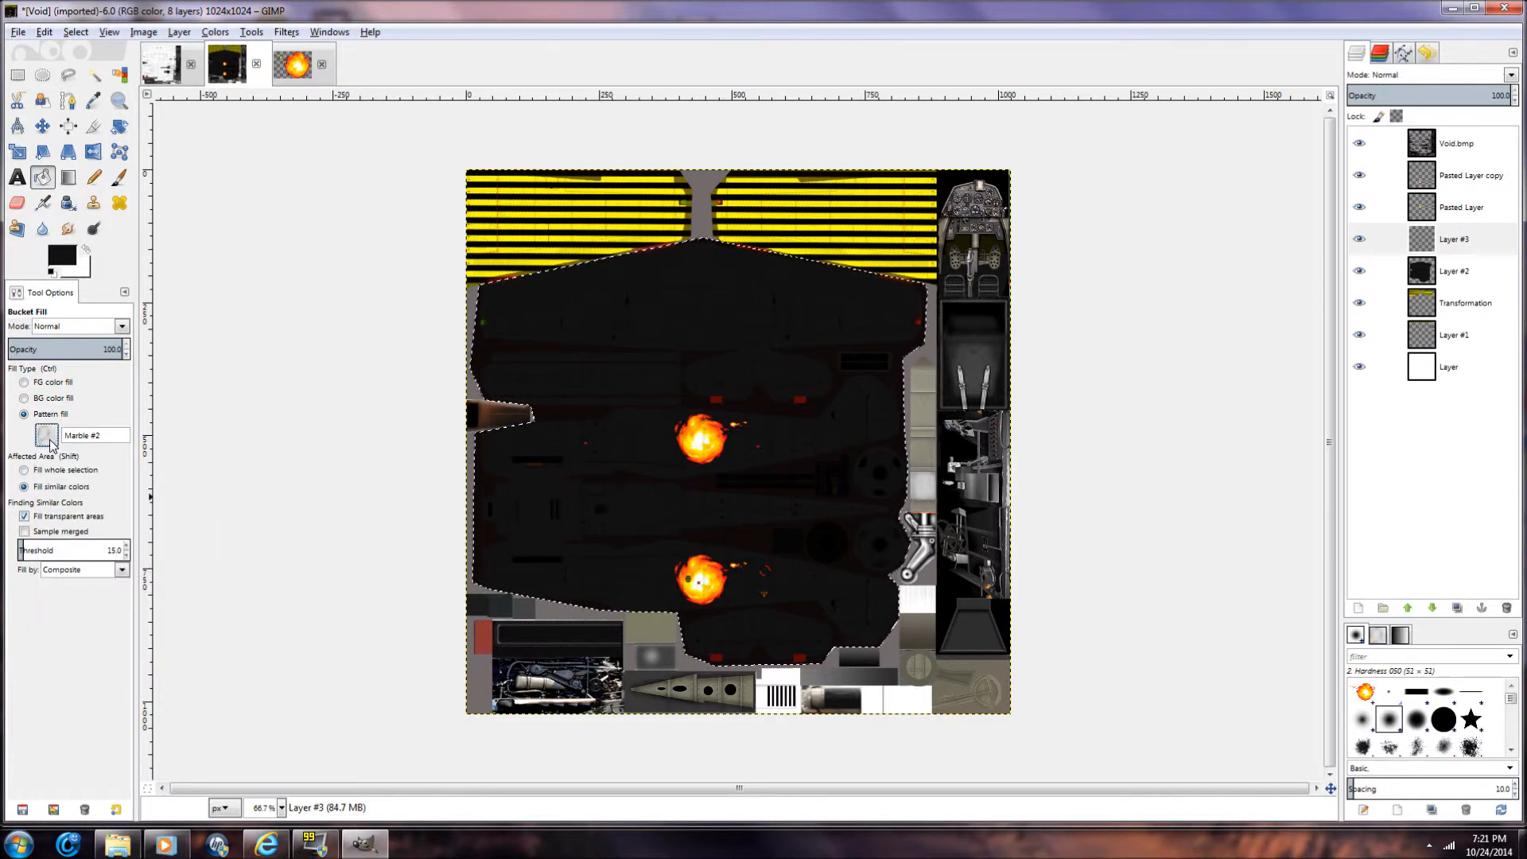
left_click_drag(92, 350, 17, 353)
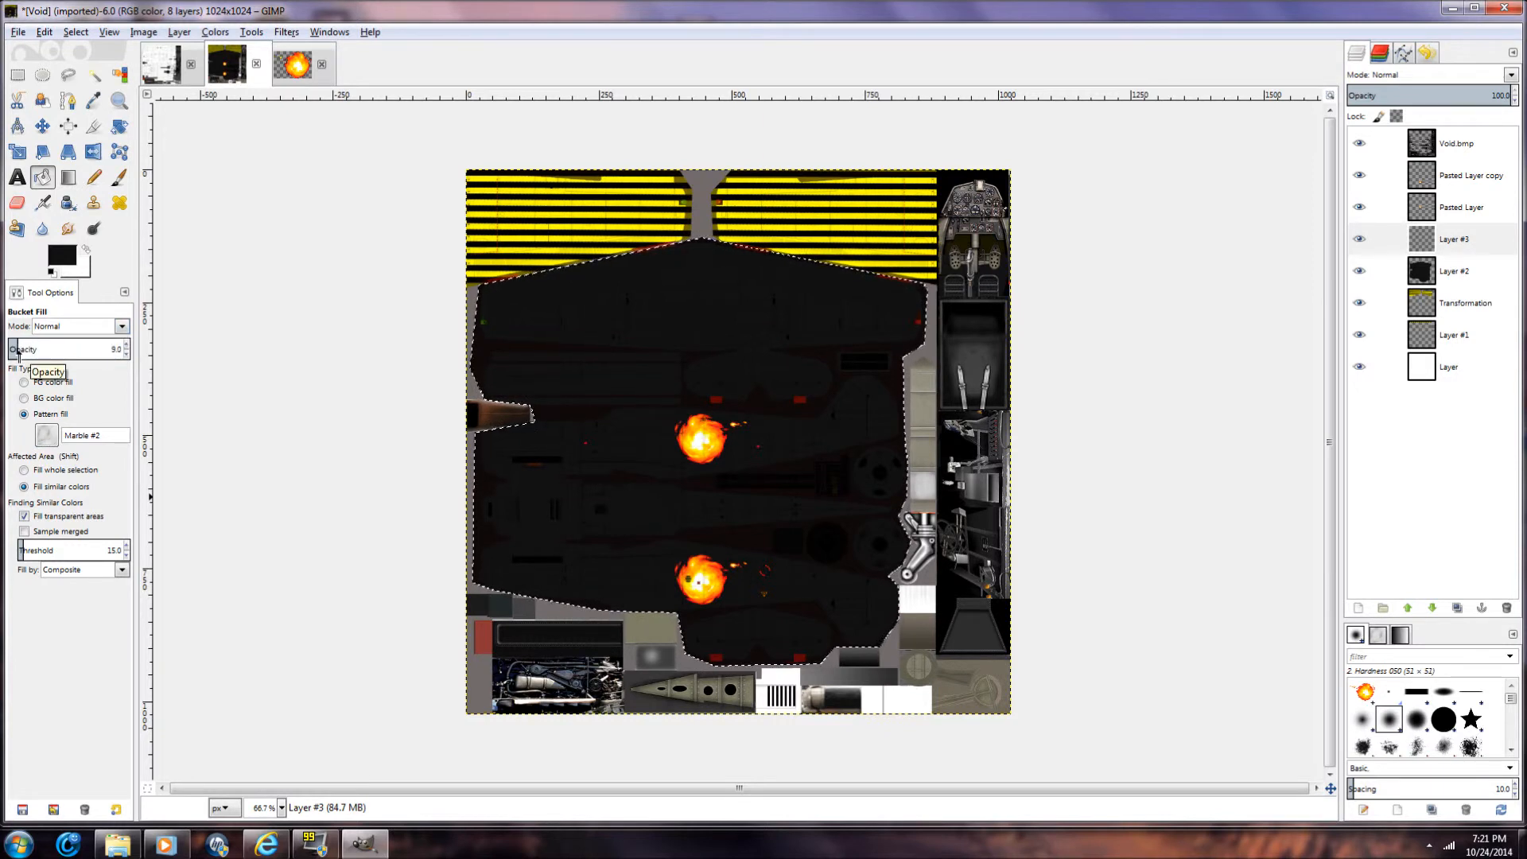
Step: Try the marble fill on the outlined selection, undo it, and refill the selection on the new layer at 6.7 opacity
left_click(729, 311)
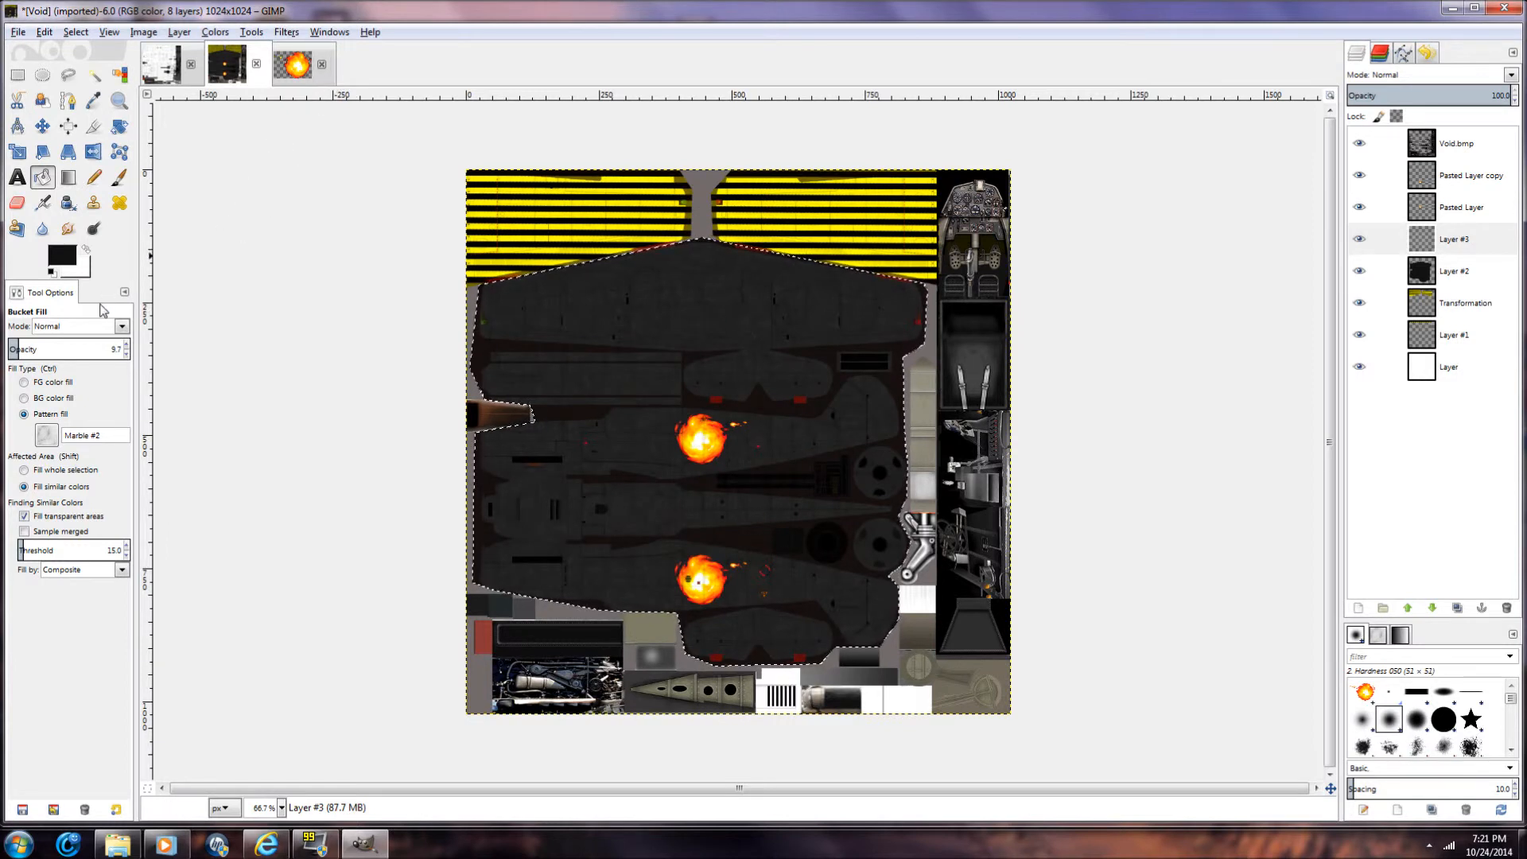
key("ctrl+z")
left_click(126, 353)
left_click(125, 354)
left_click(125, 354)
left_click(560, 339)
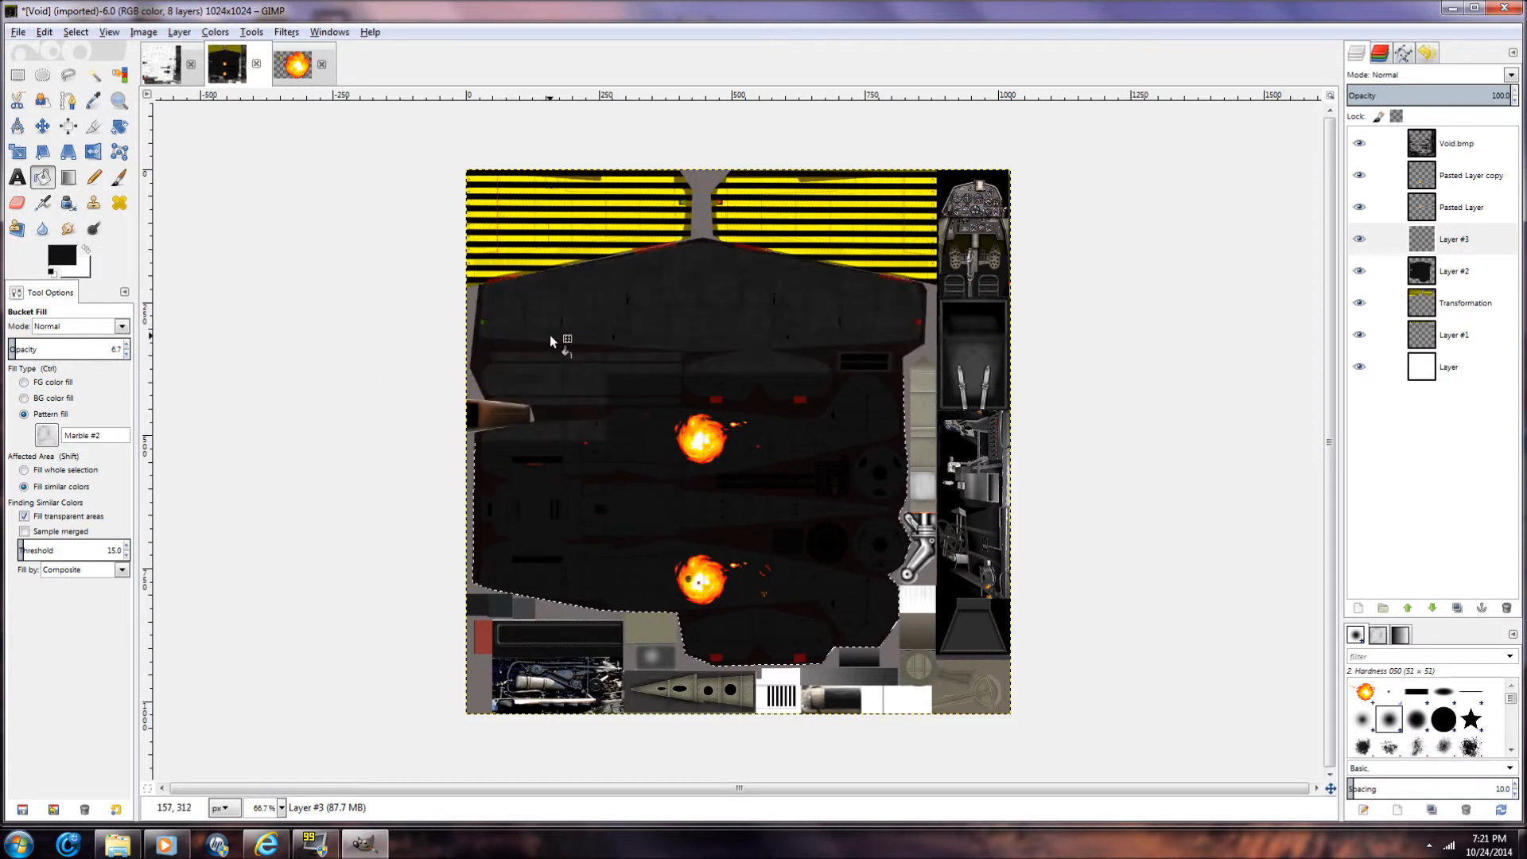
Step: Desaturate the marble-filled layer, with the shade of gray based on Lightness
left_click(184, 31)
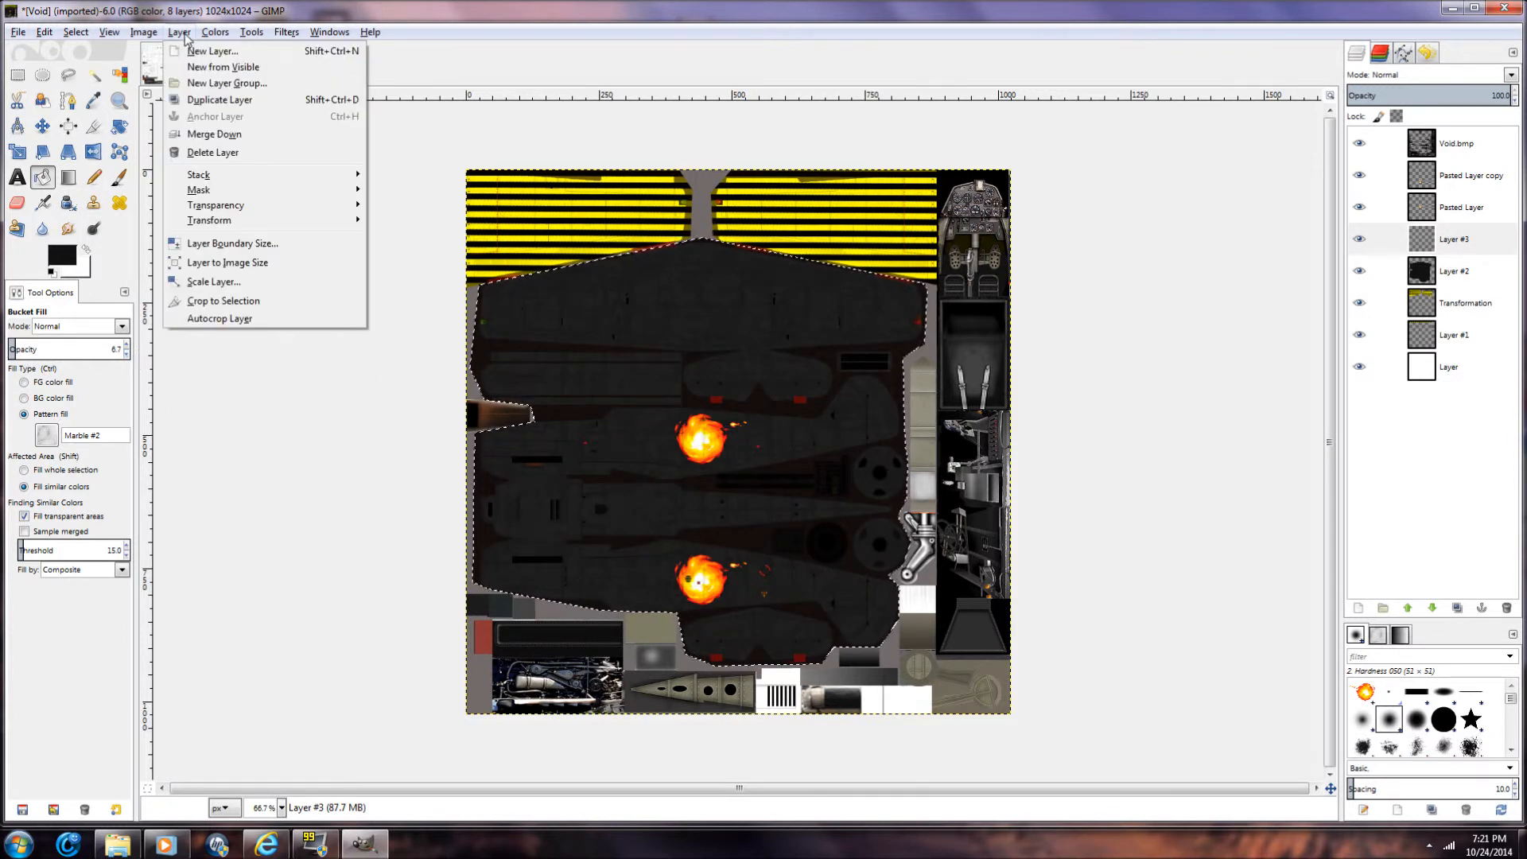
mouse_move(218, 33)
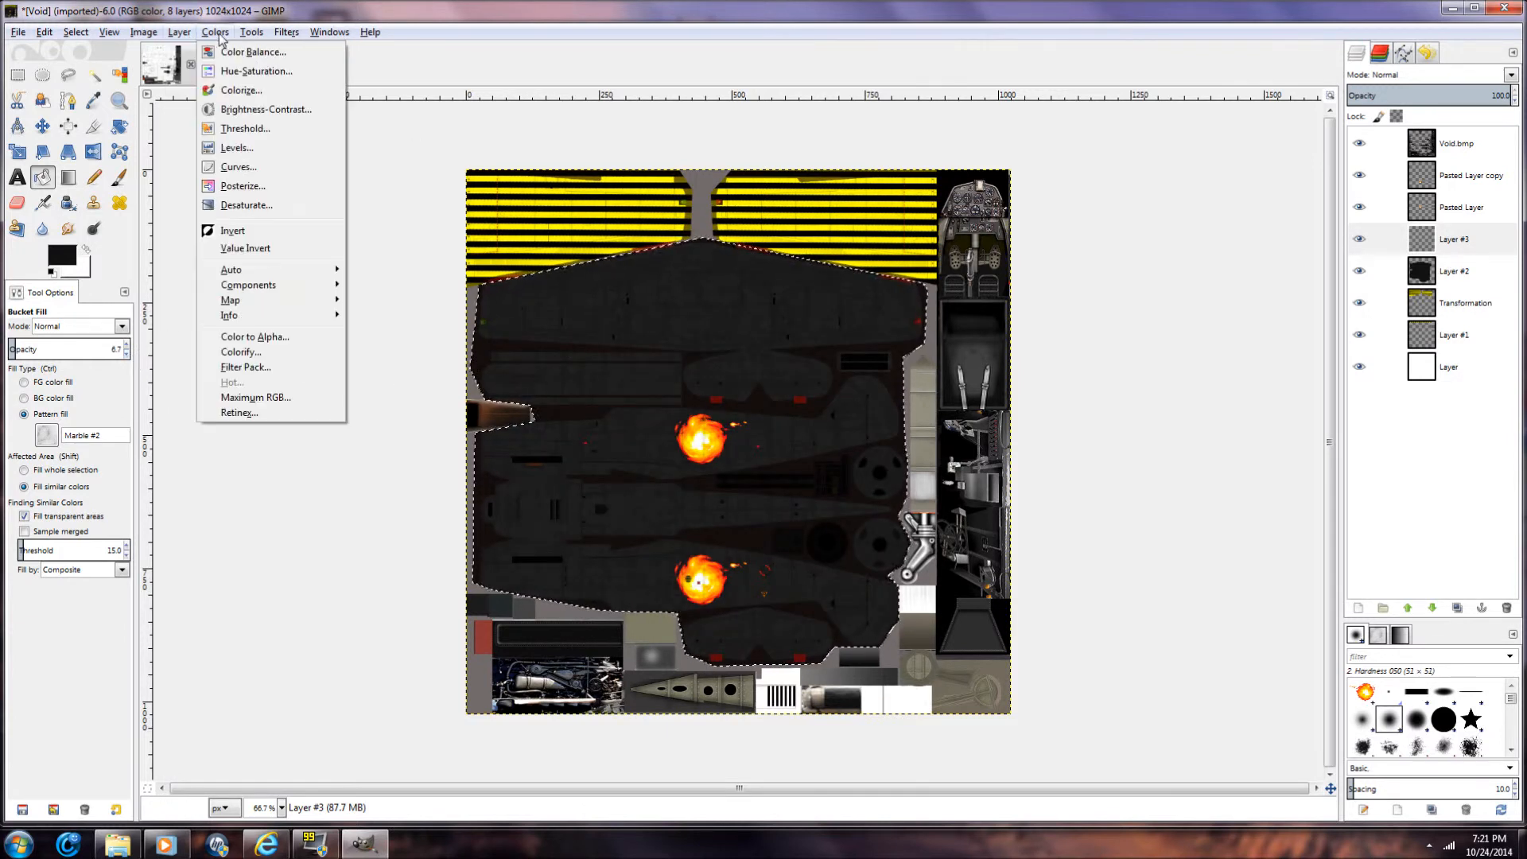
left_click(248, 205)
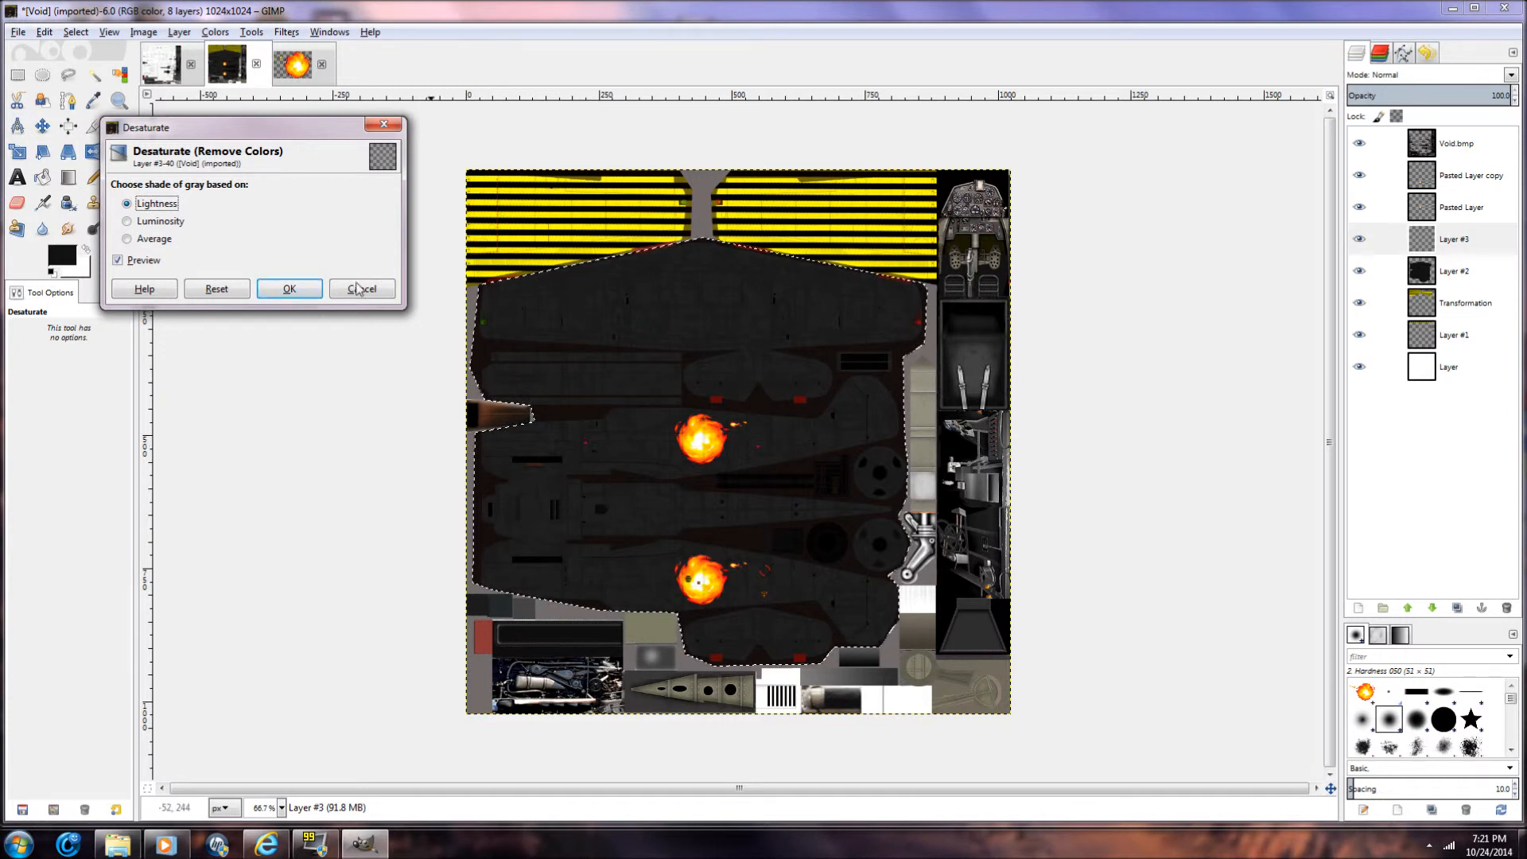
left_click(290, 290)
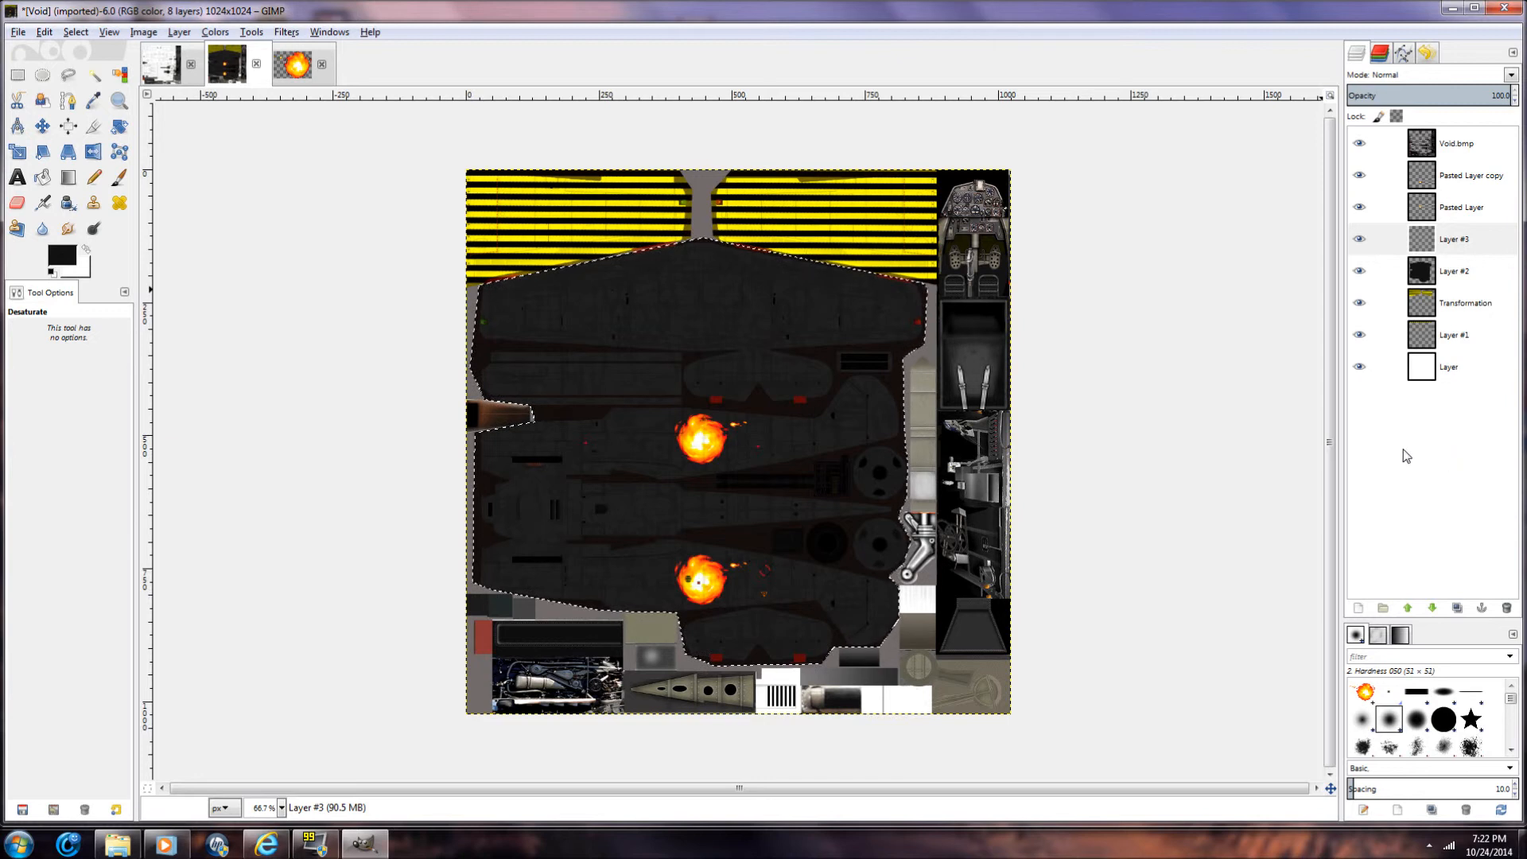
Step: Flatten the image and convert it to indexed color with an optimum palette of 256 colors and no dithering
right_click(1431, 470)
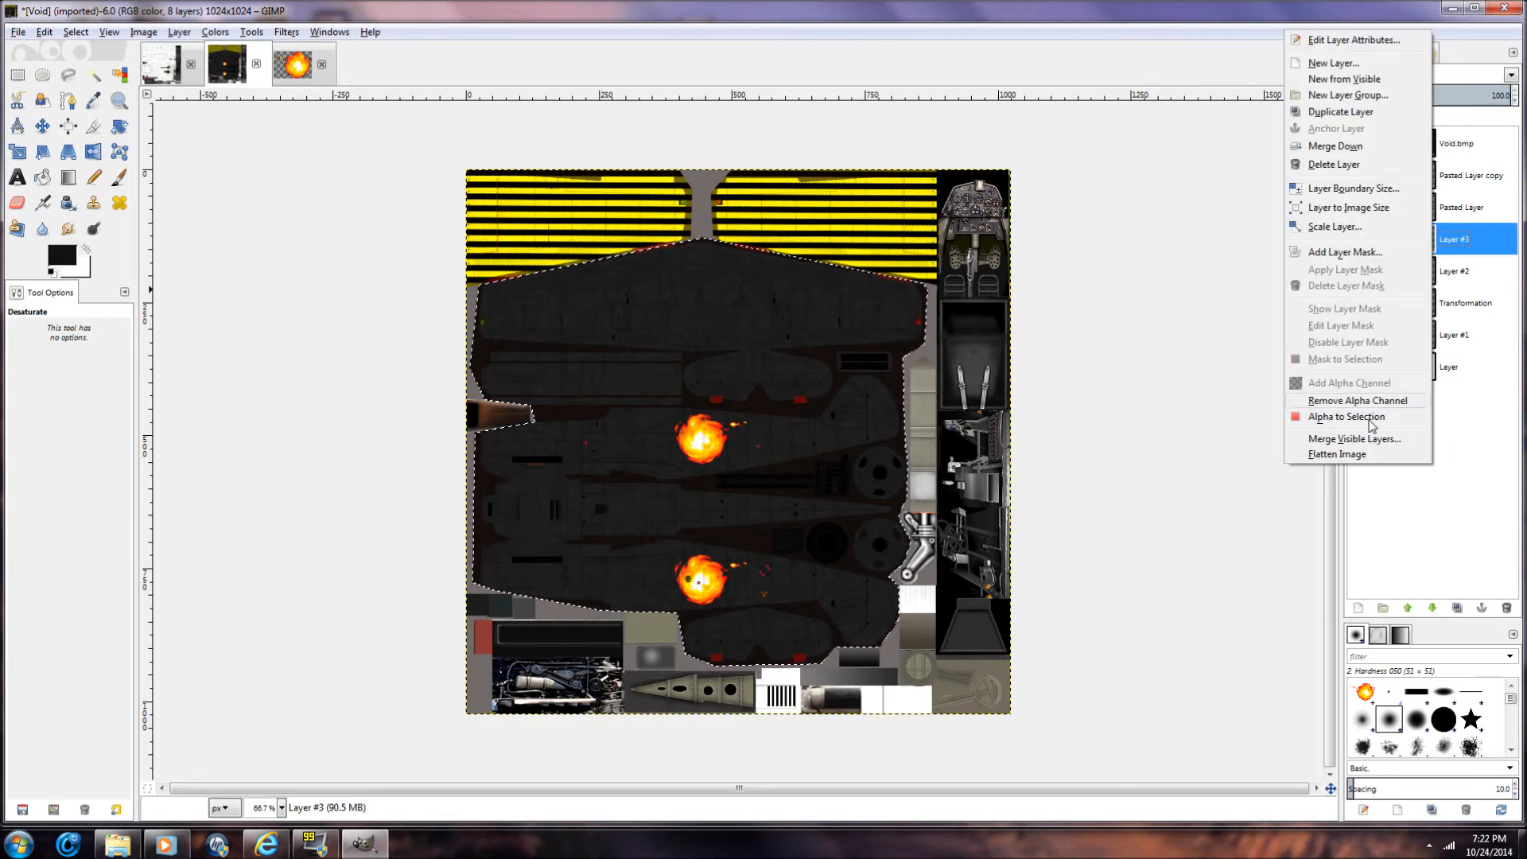
left_click(1337, 454)
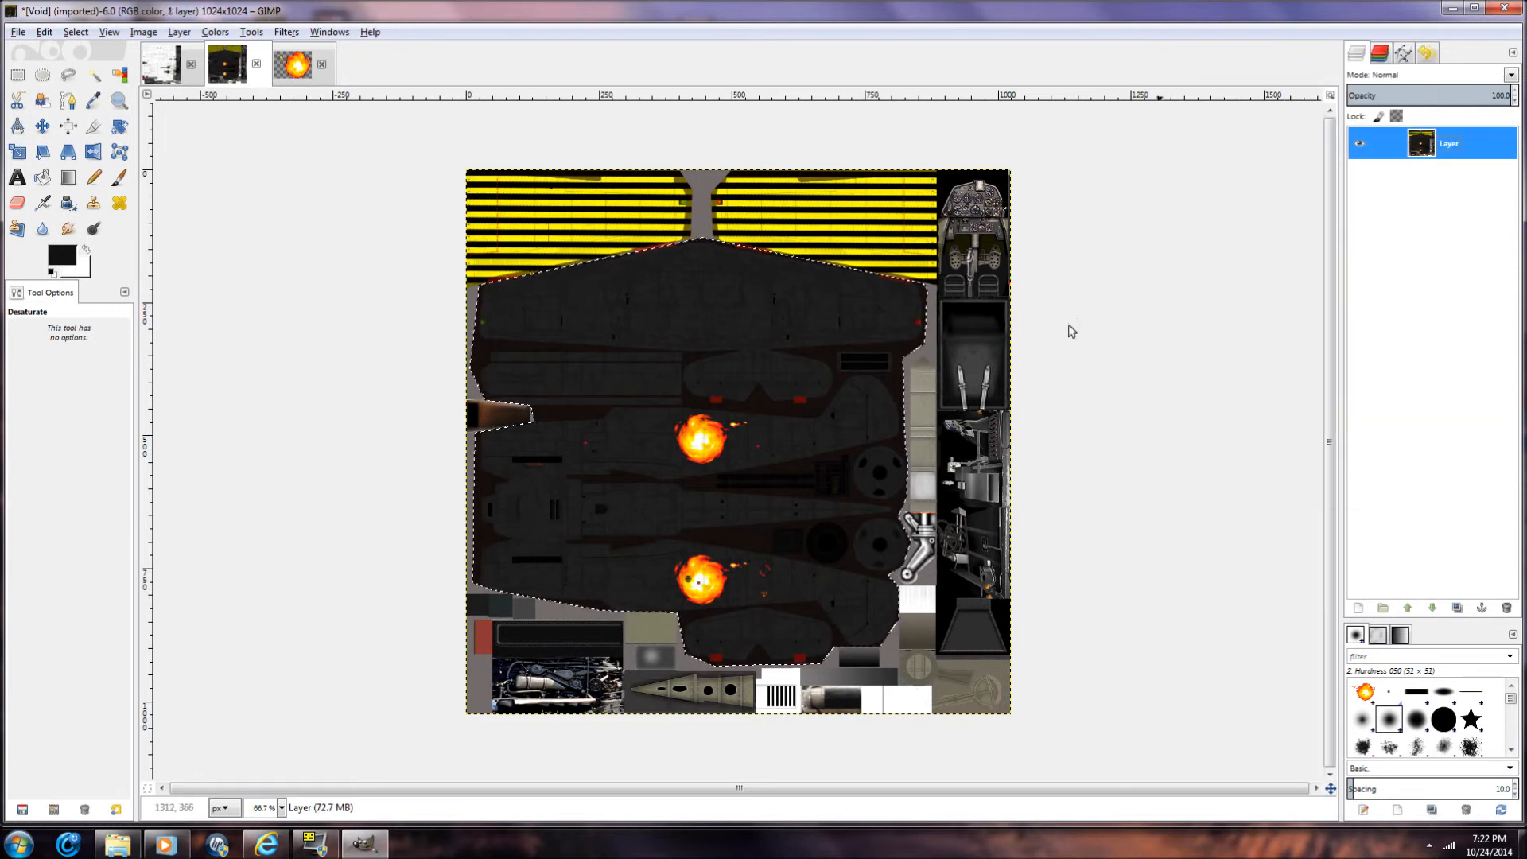
left_click(145, 33)
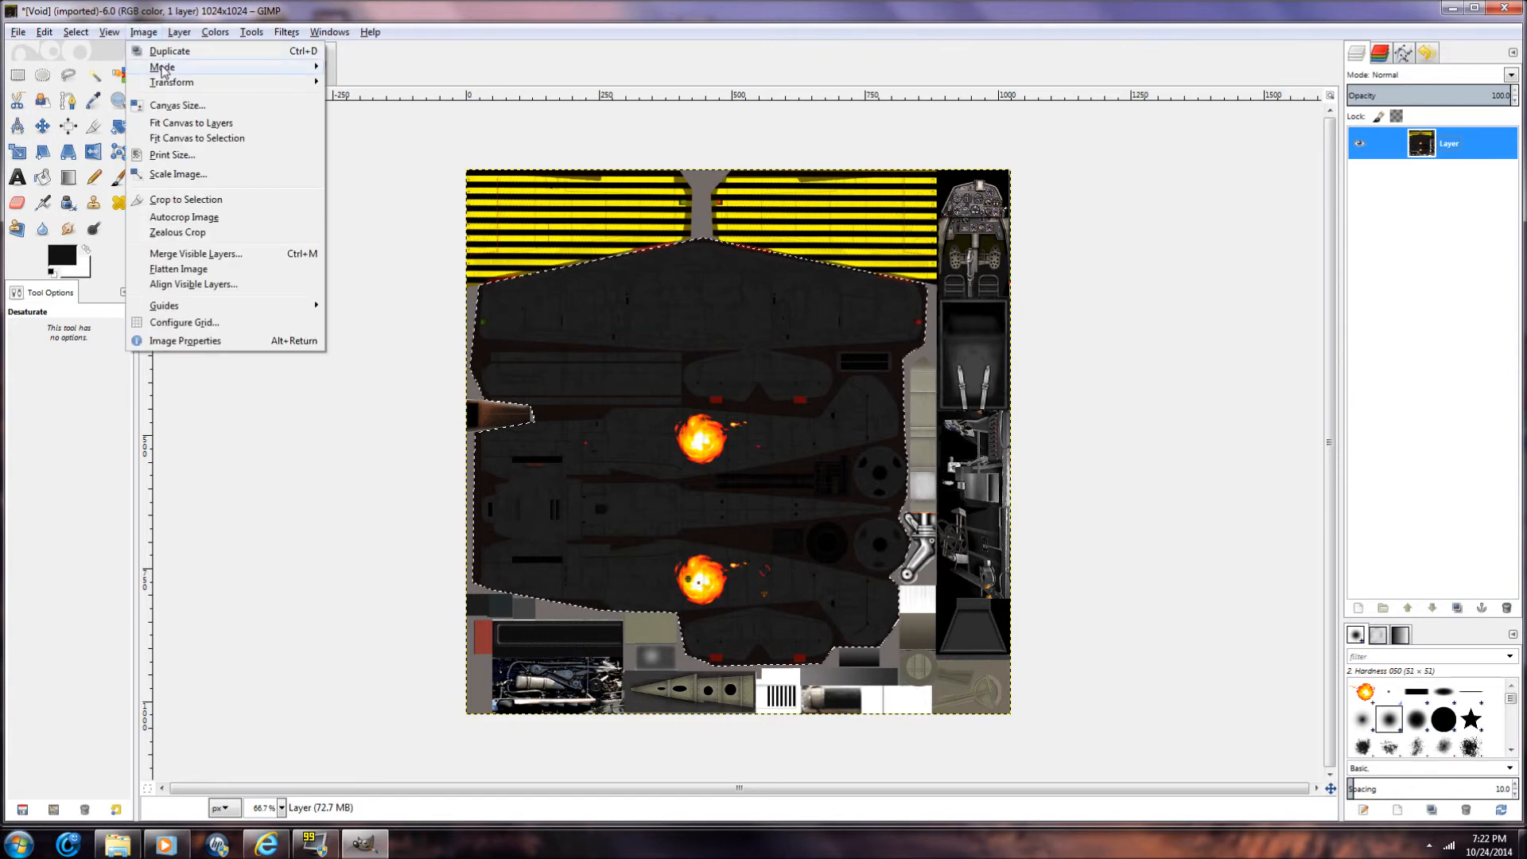
mouse_move(166, 67)
left_click(381, 106)
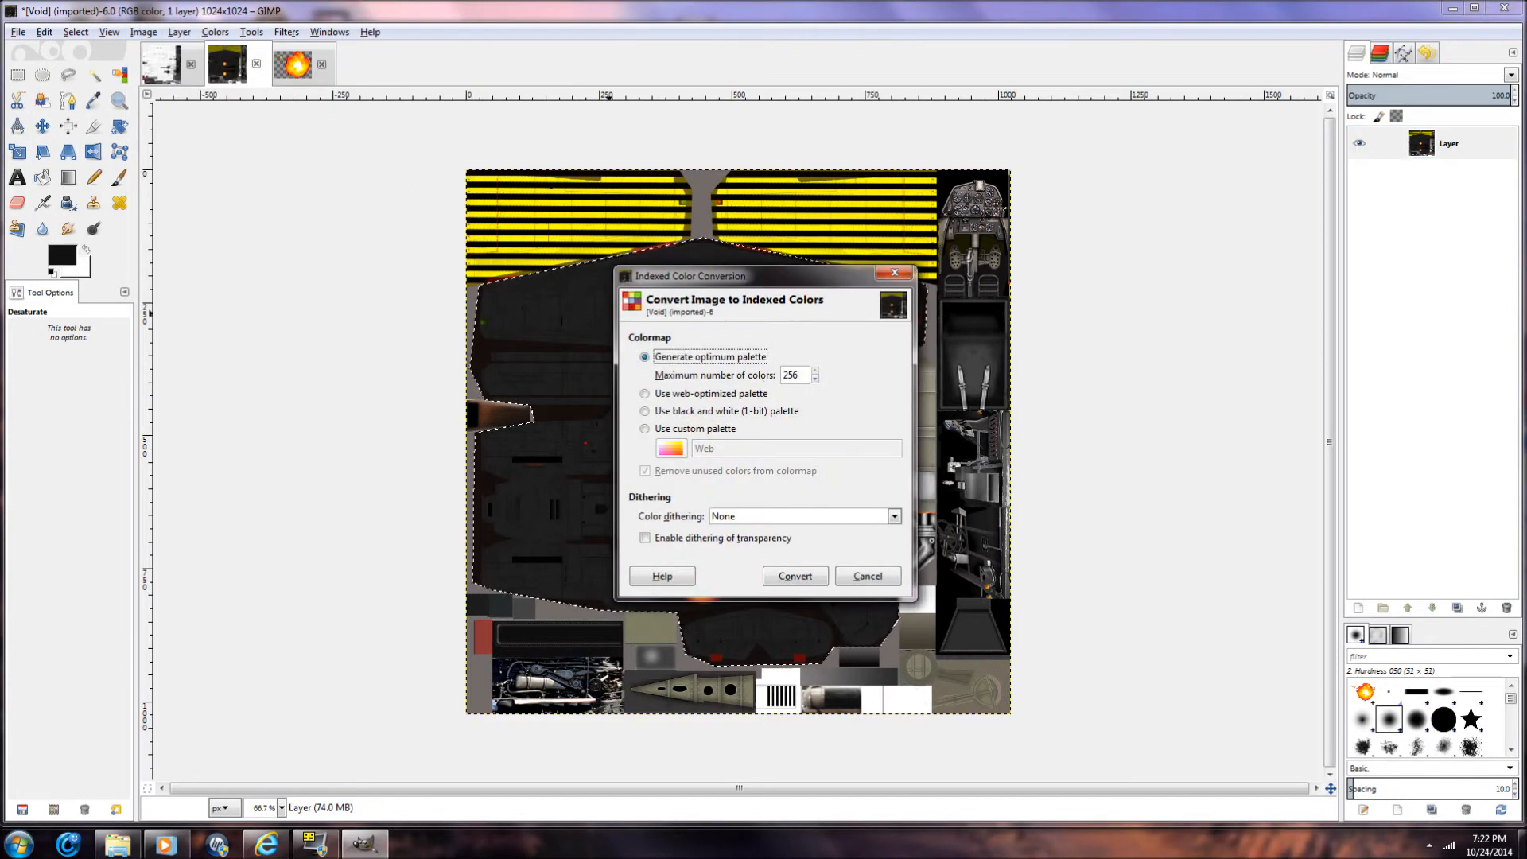
left_click(796, 576)
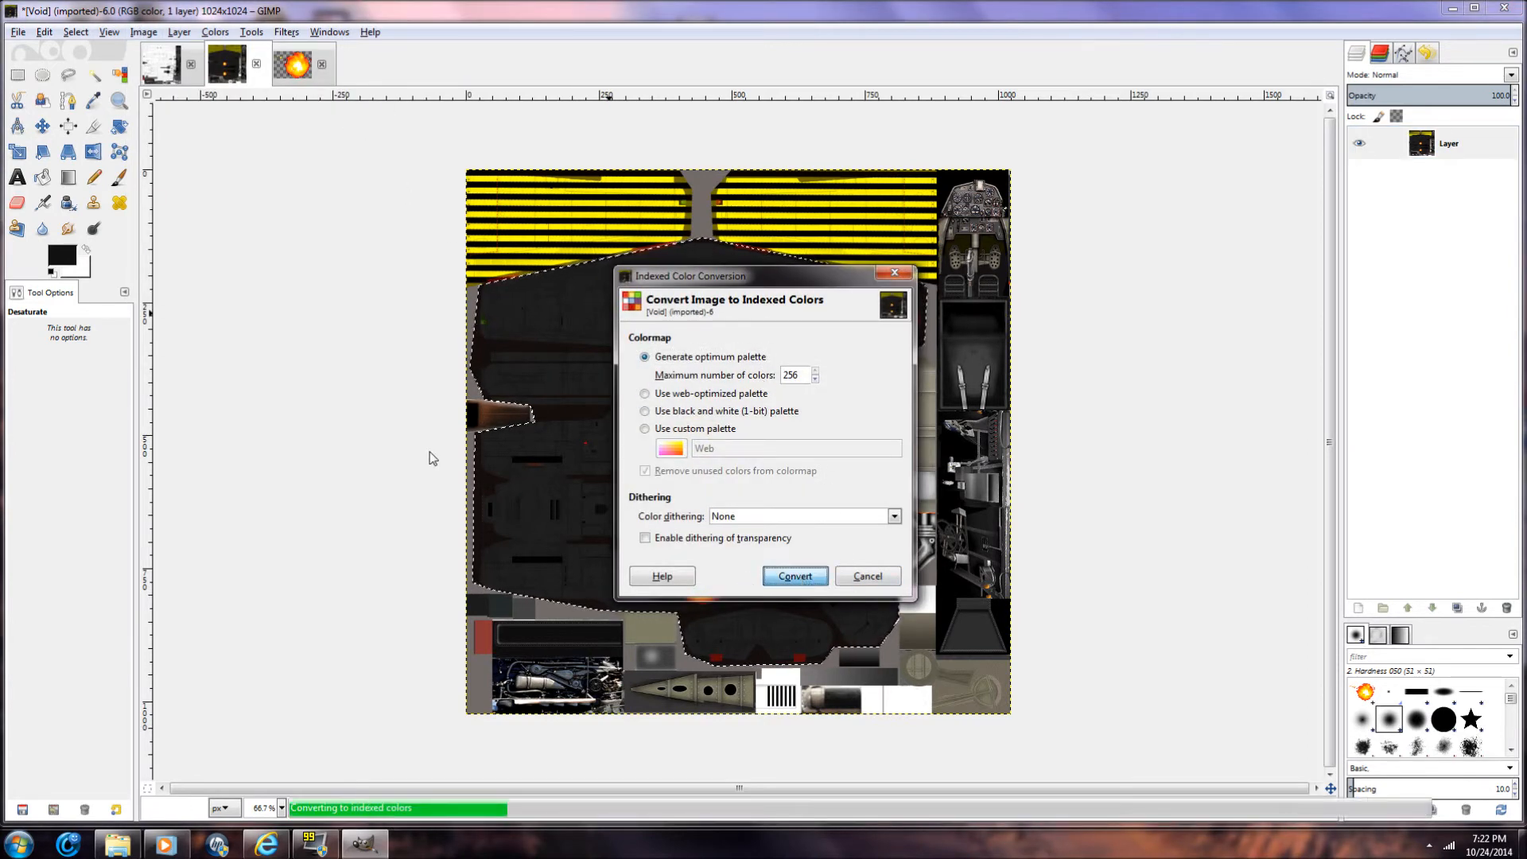
Step: Export the skin as Fireball.bmp into the Bf-109E-4 skins folder, without writing color space information
left_click(17, 34)
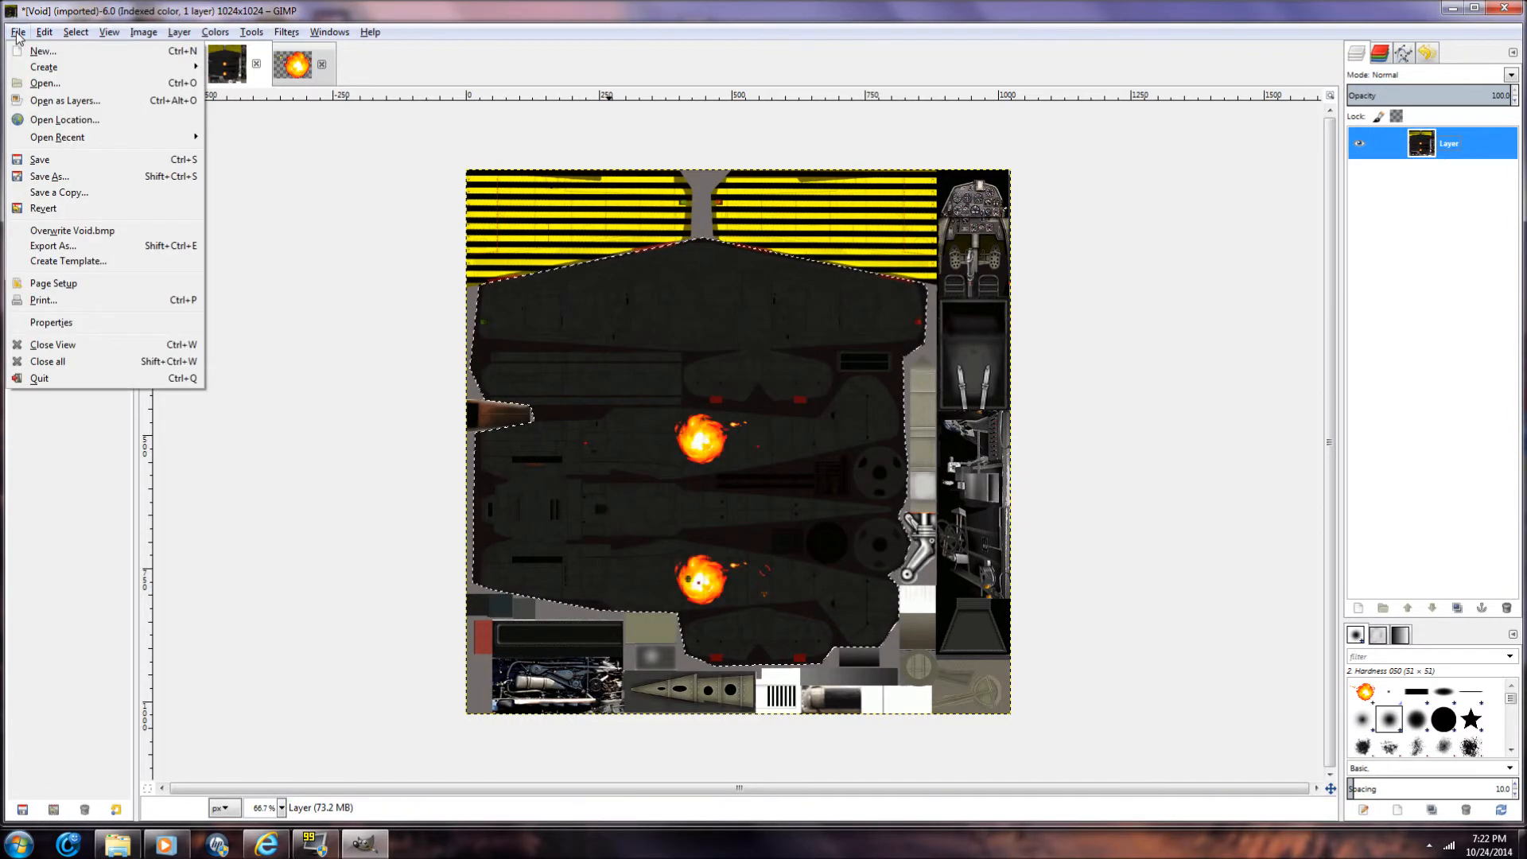
left_click(69, 250)
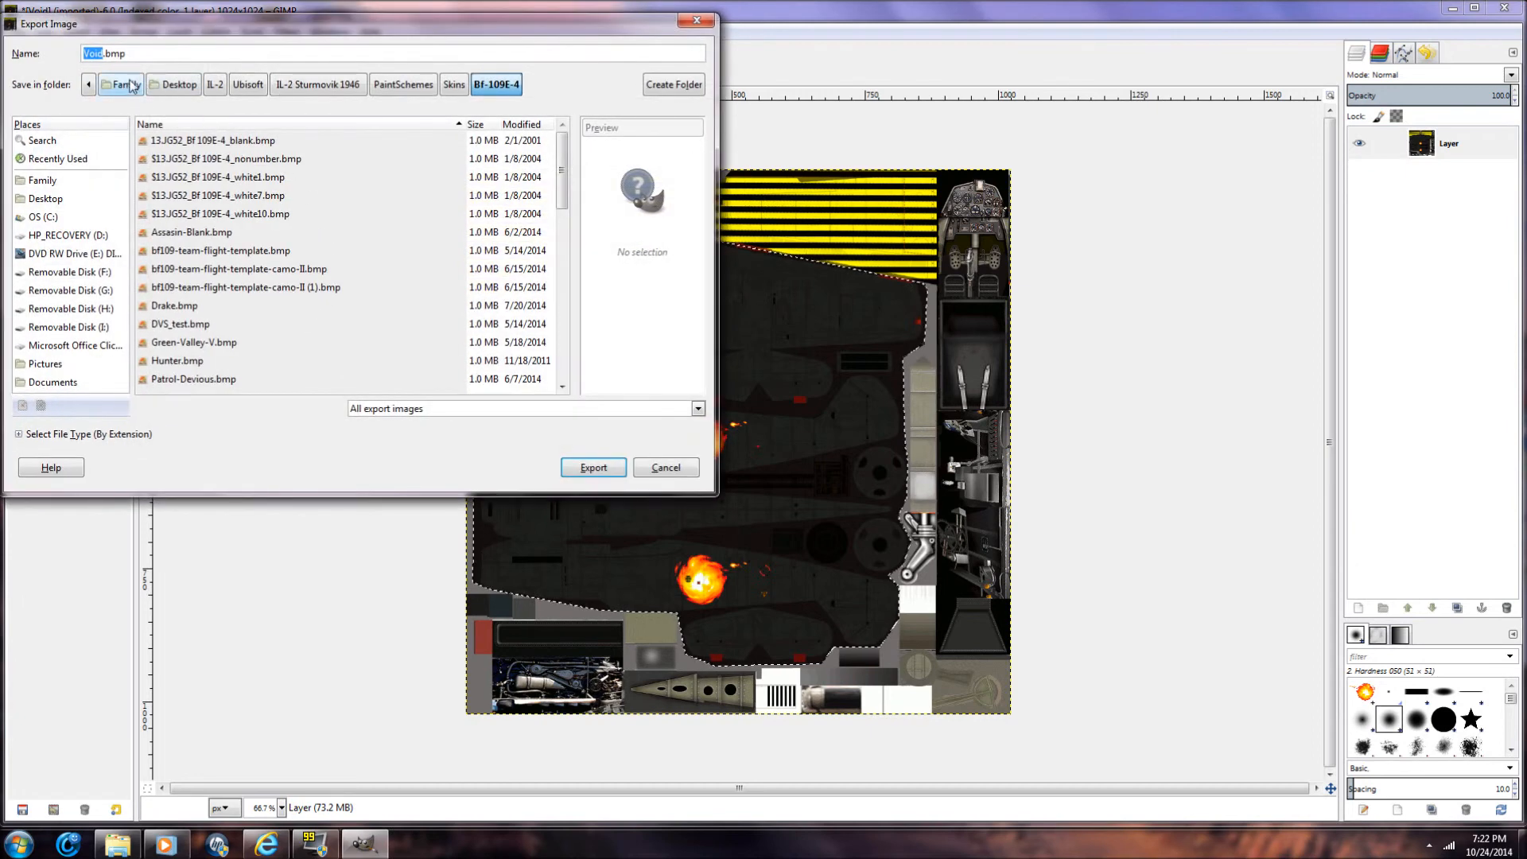
type("Fireball")
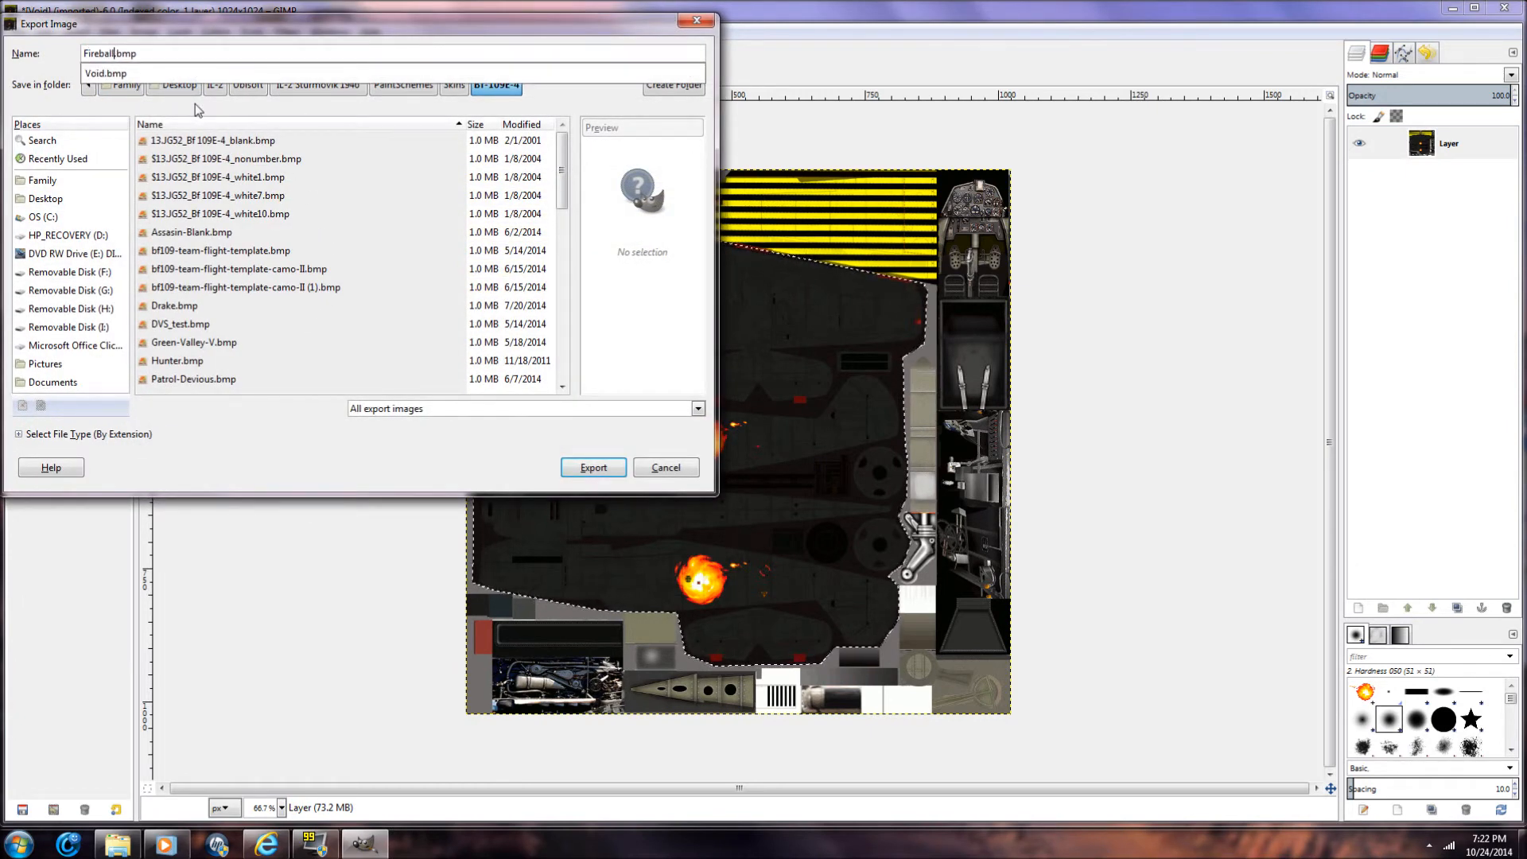
left_click(598, 469)
left_click(598, 469)
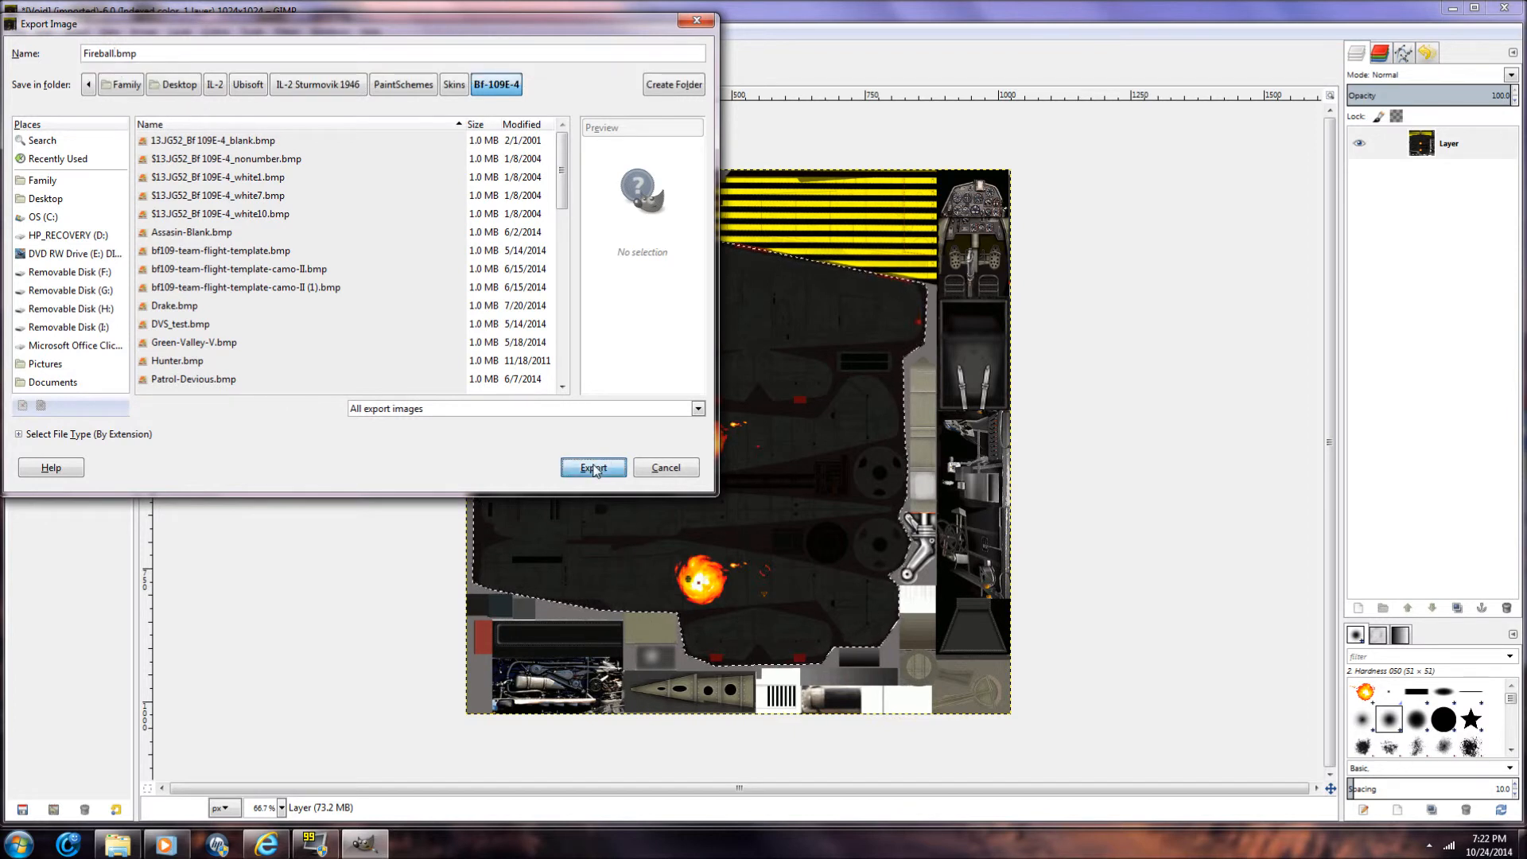
left_click(666, 431)
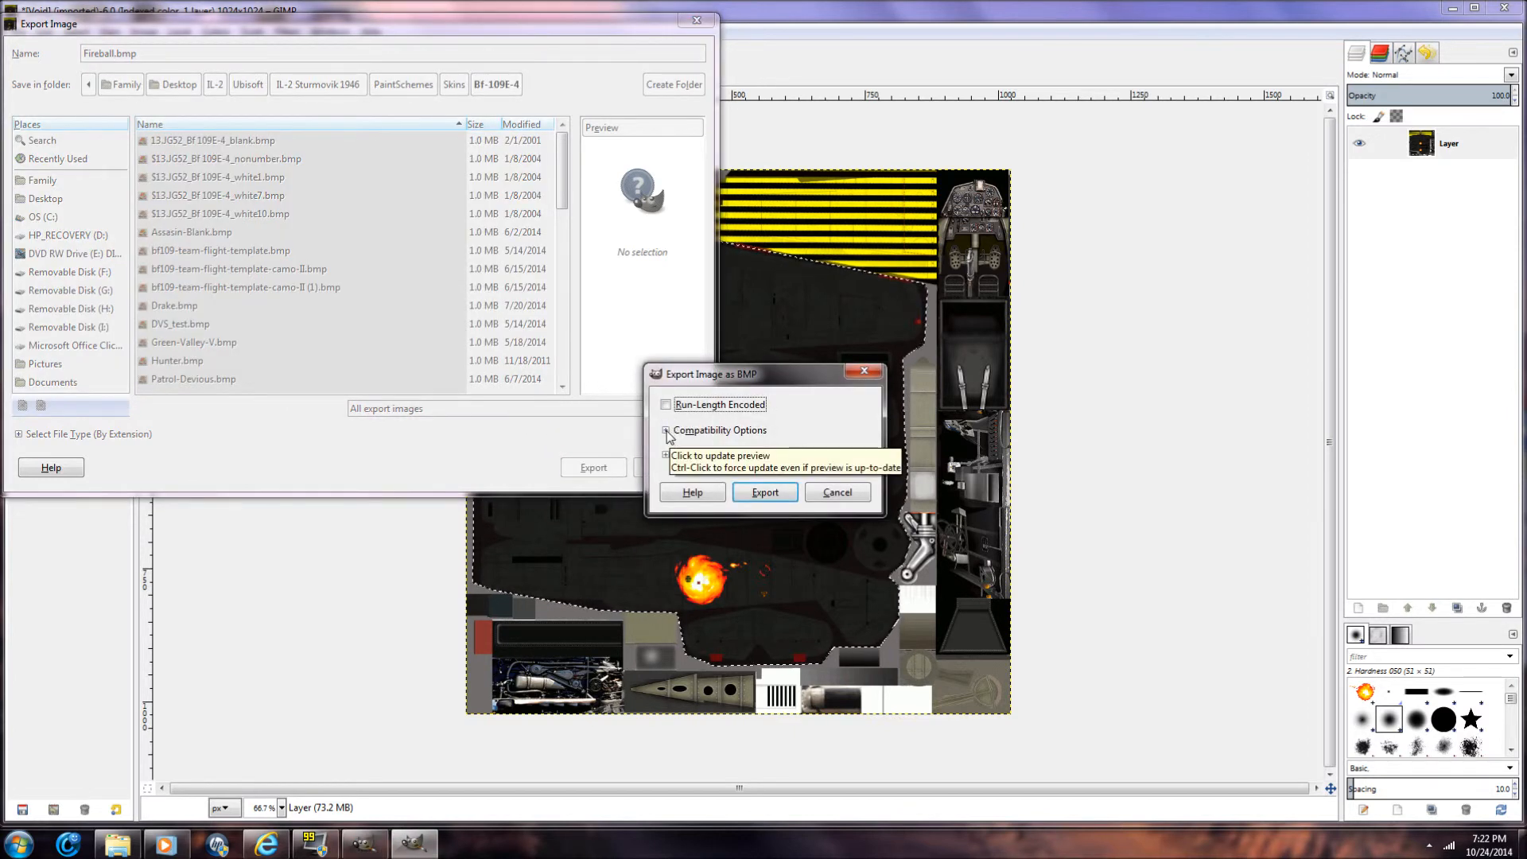
left_click(683, 459)
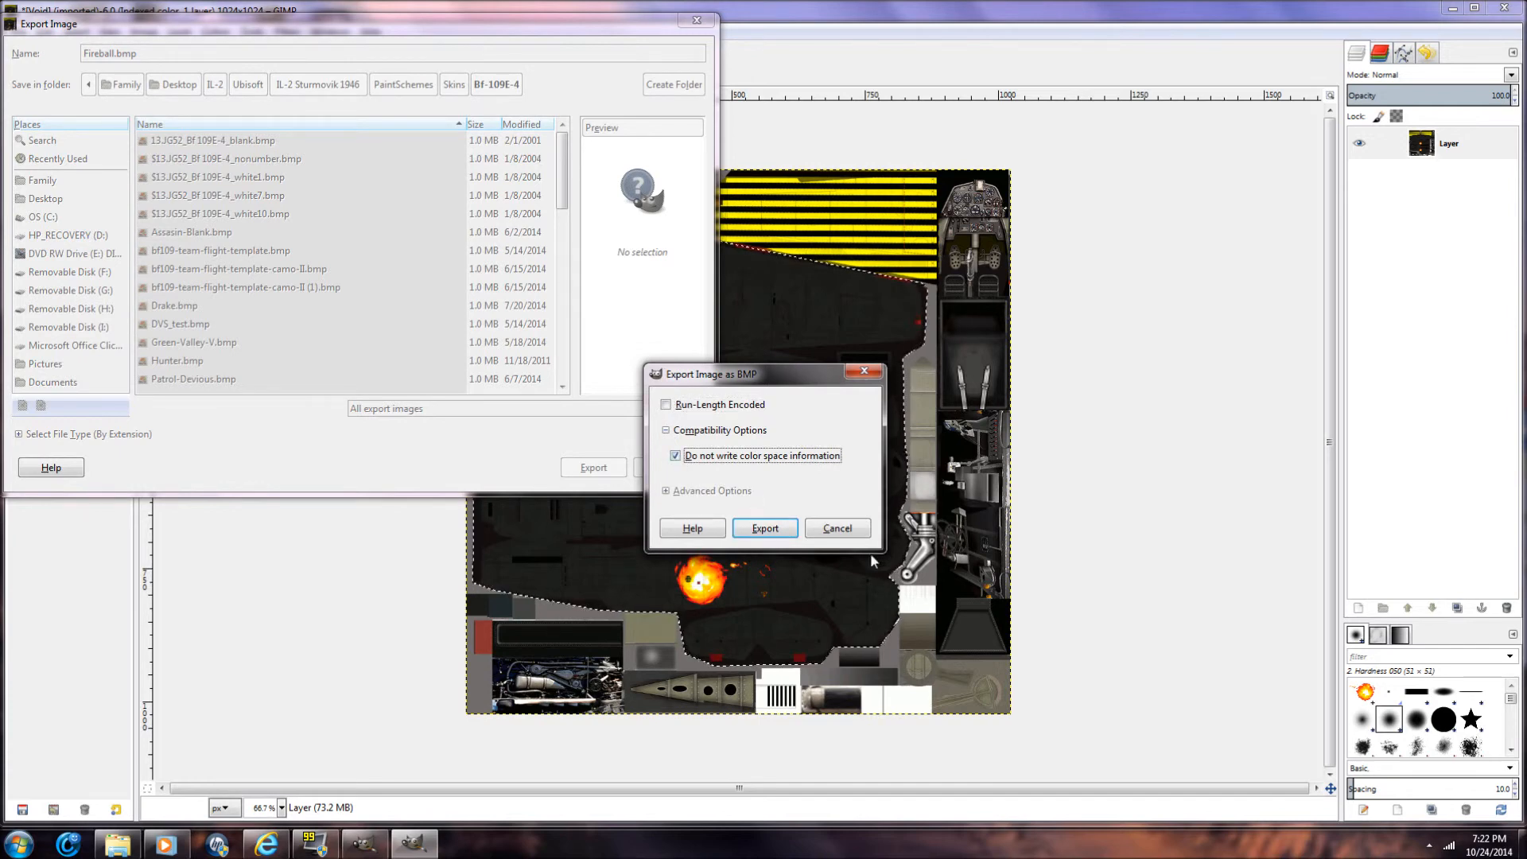
left_click(765, 528)
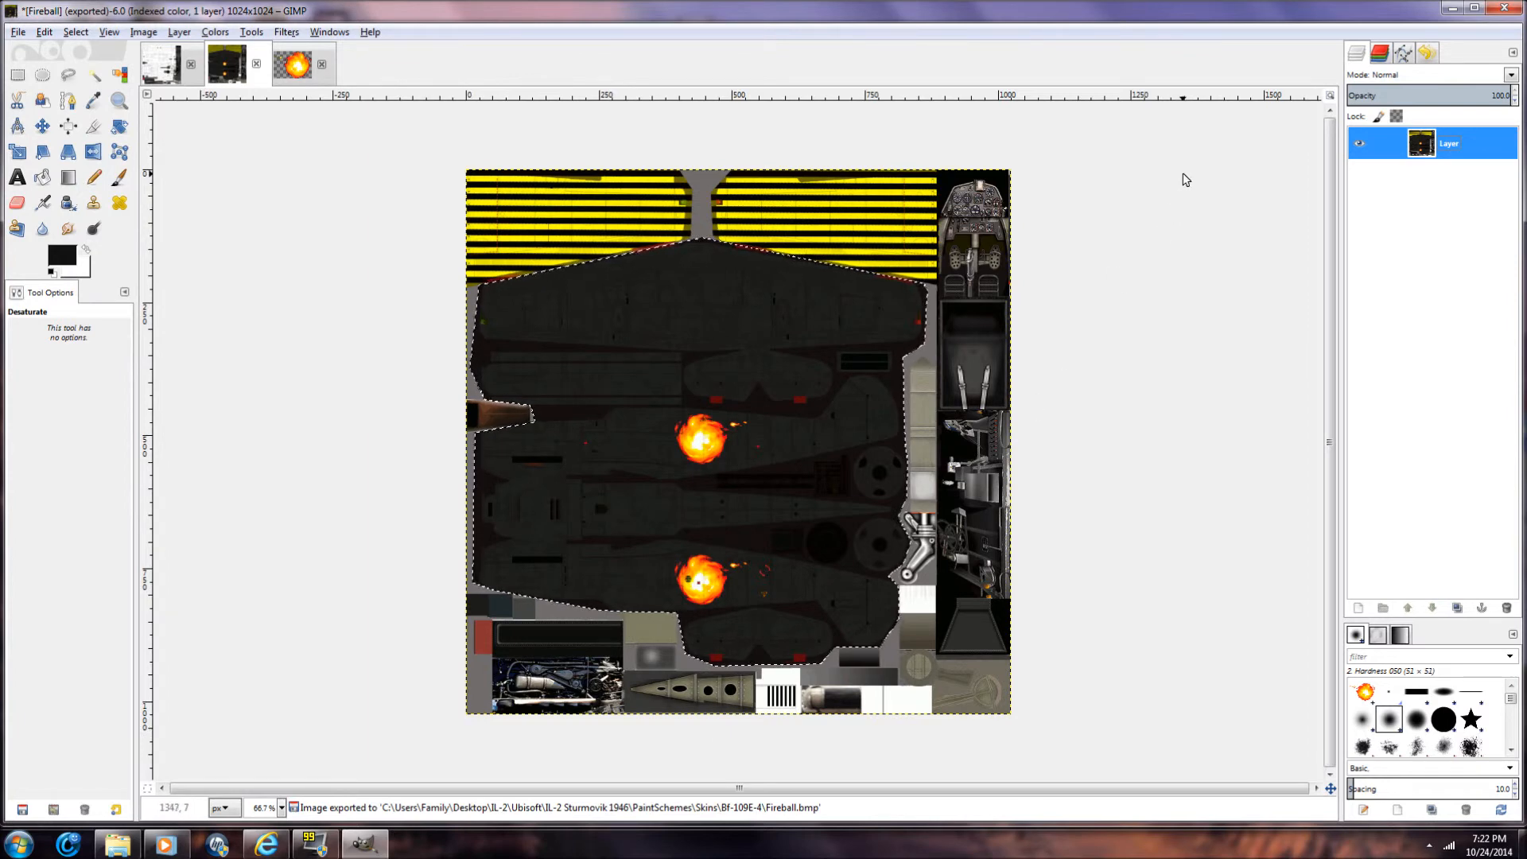
Step: Leave the image editor for the desktop and launch the IL2 1946 game
key("alt+Tab")
left_click(1449, 8)
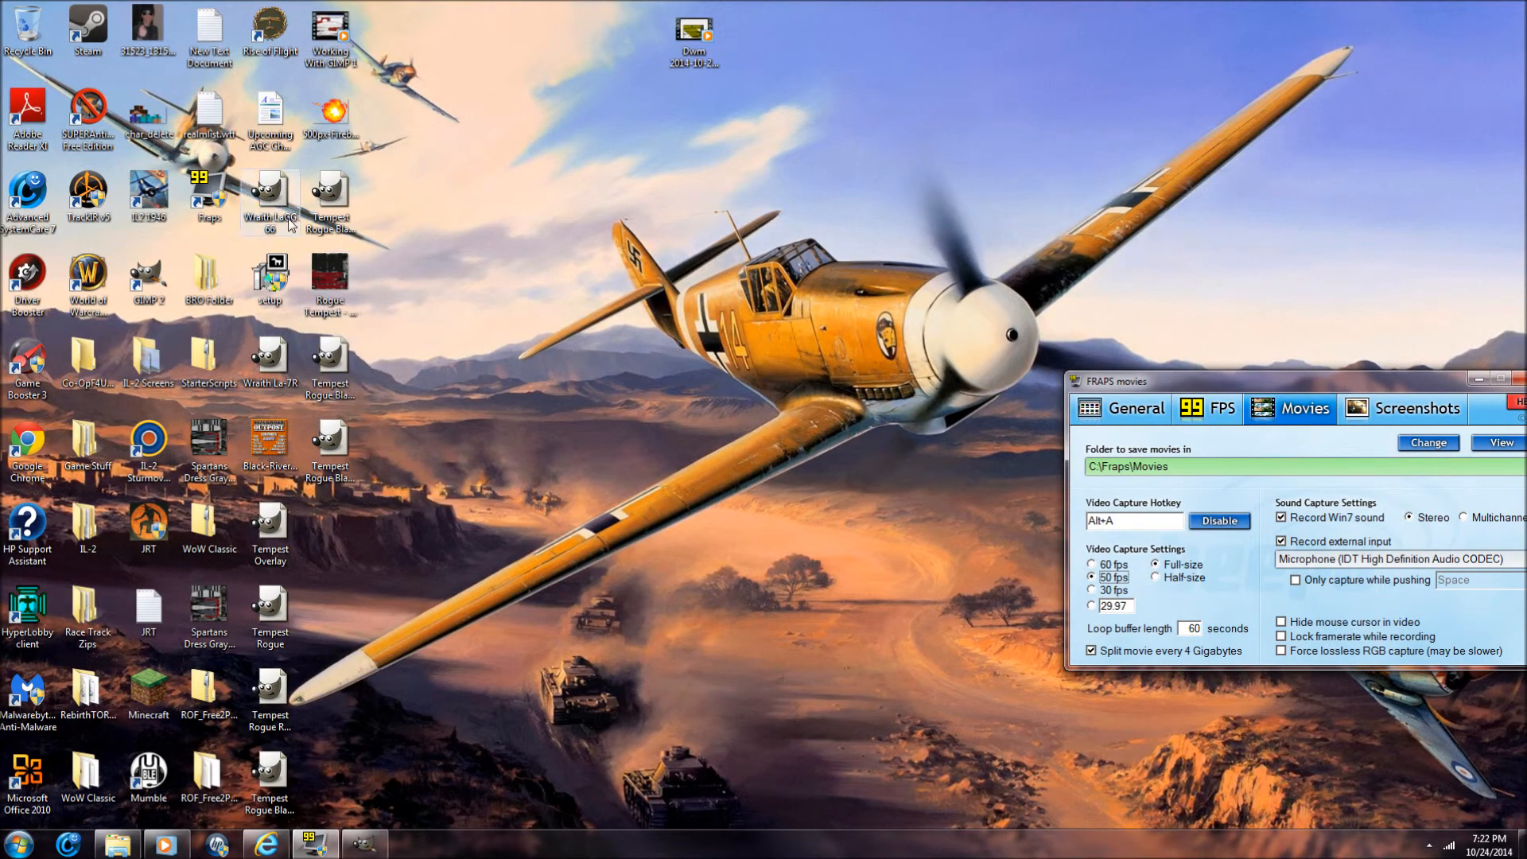
left_click(156, 202)
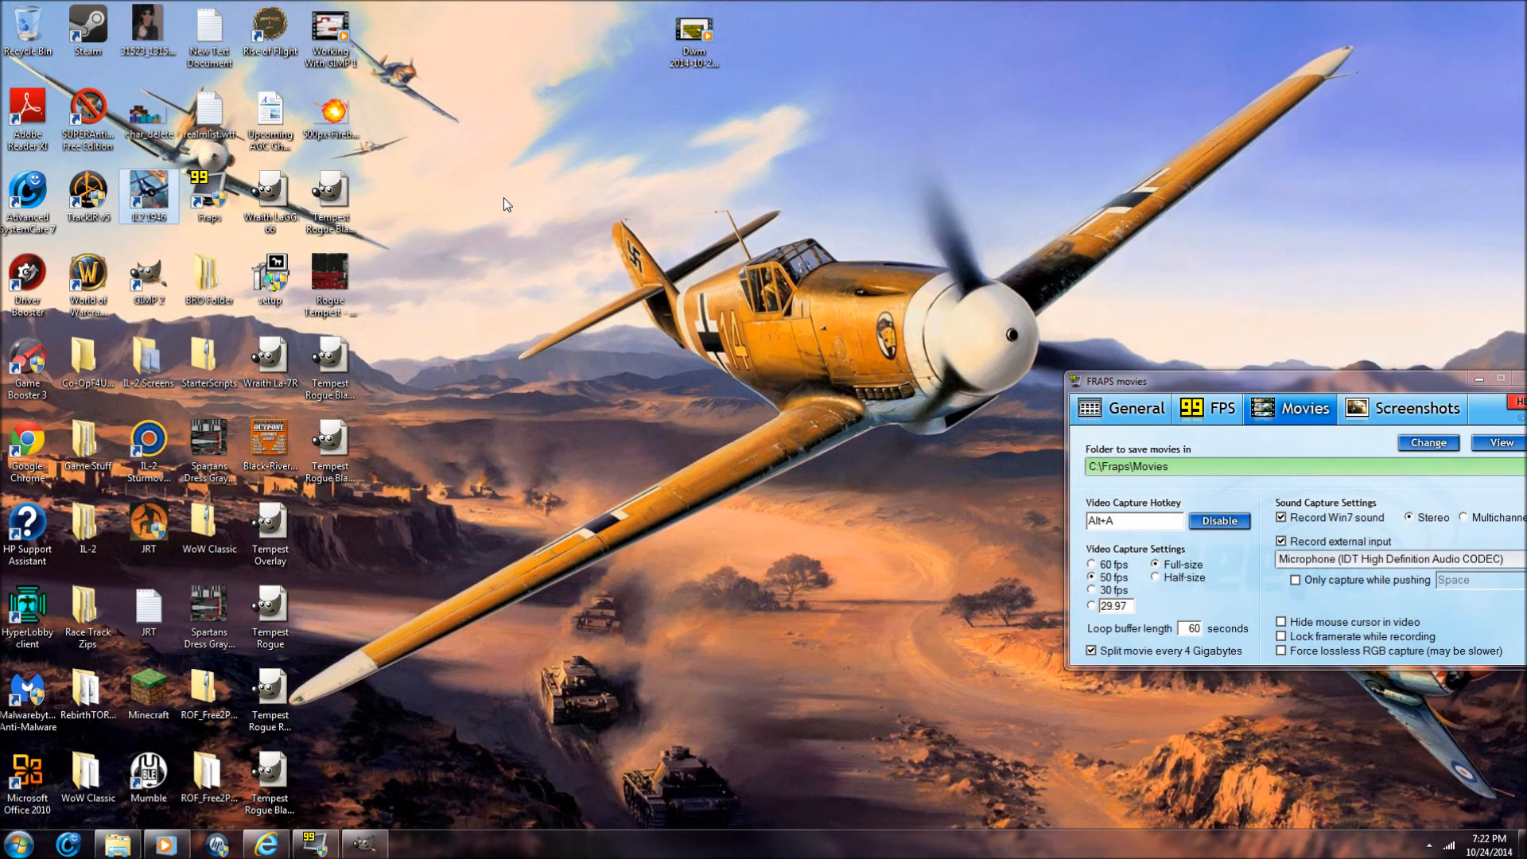
key("Return")
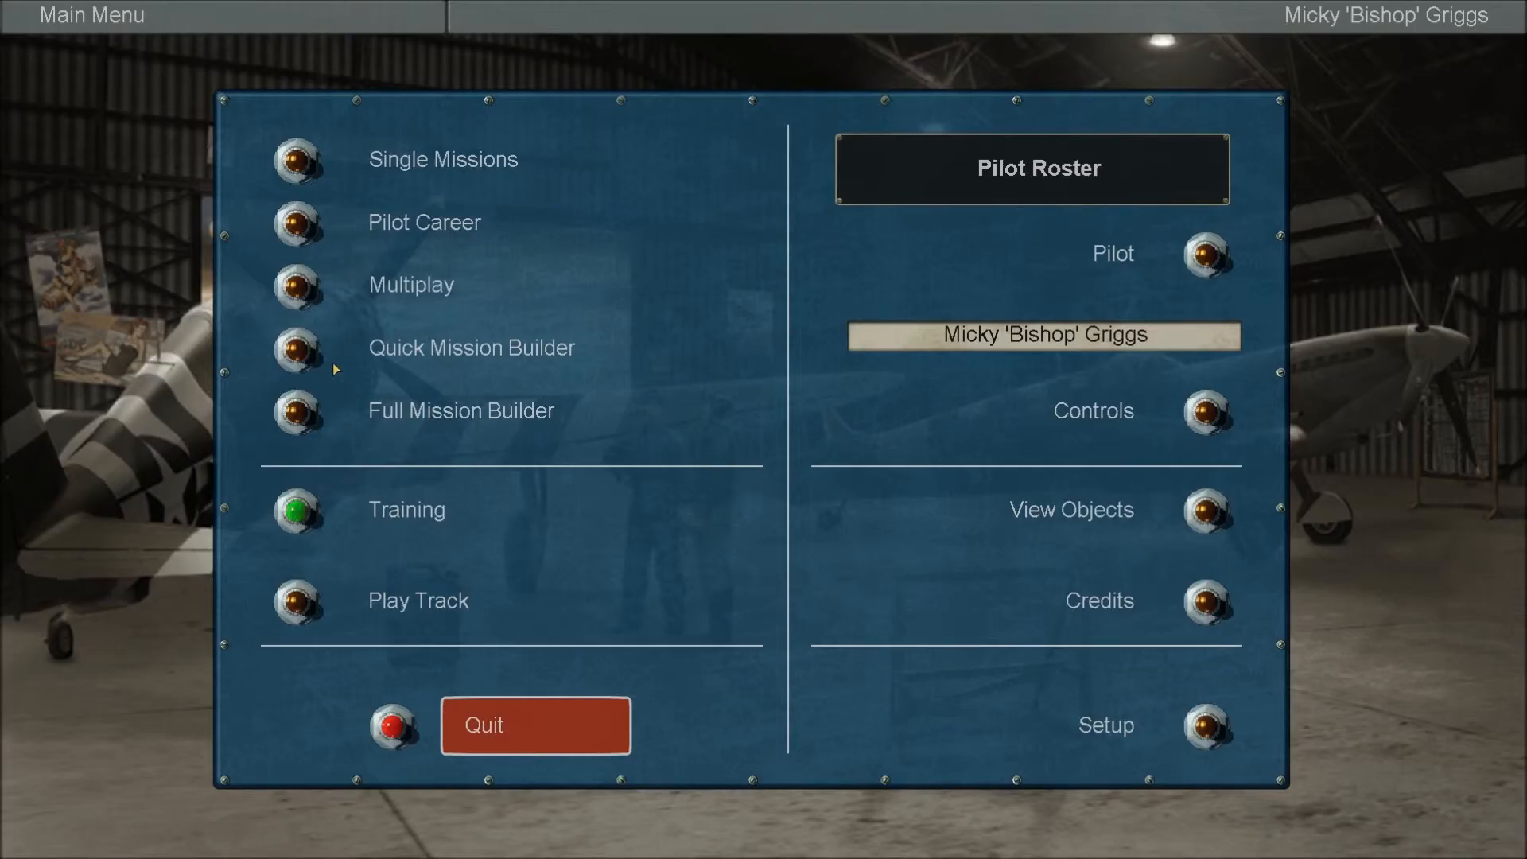
Step: In the Quick Mission Builder, set the aircraft of your own flight to Bf 109 E-4, 1940
left_click(297, 350)
left_click(866, 130)
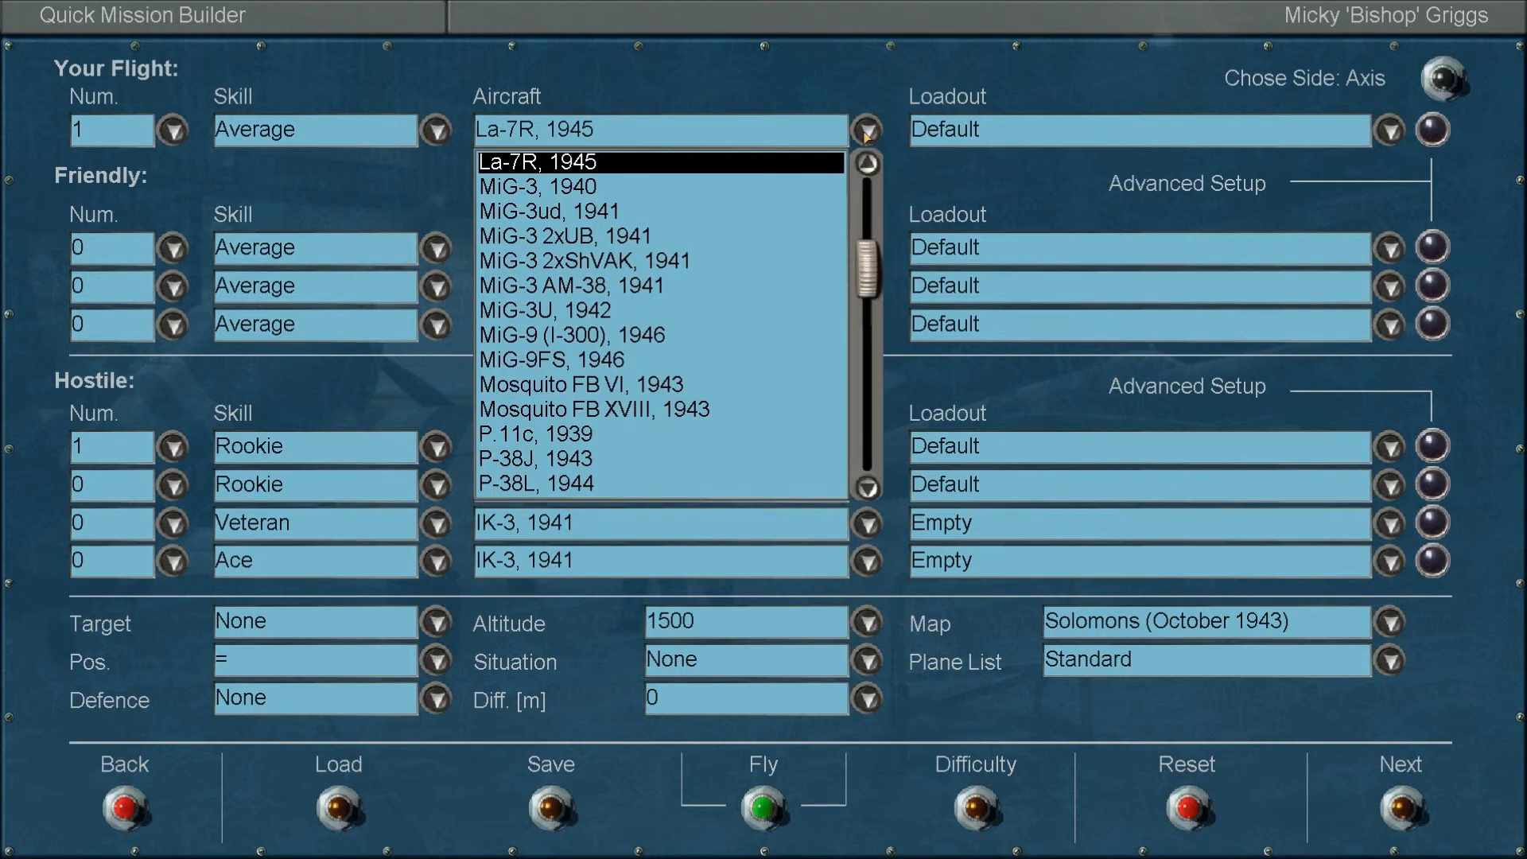
left_click_drag(872, 264, 848, 359)
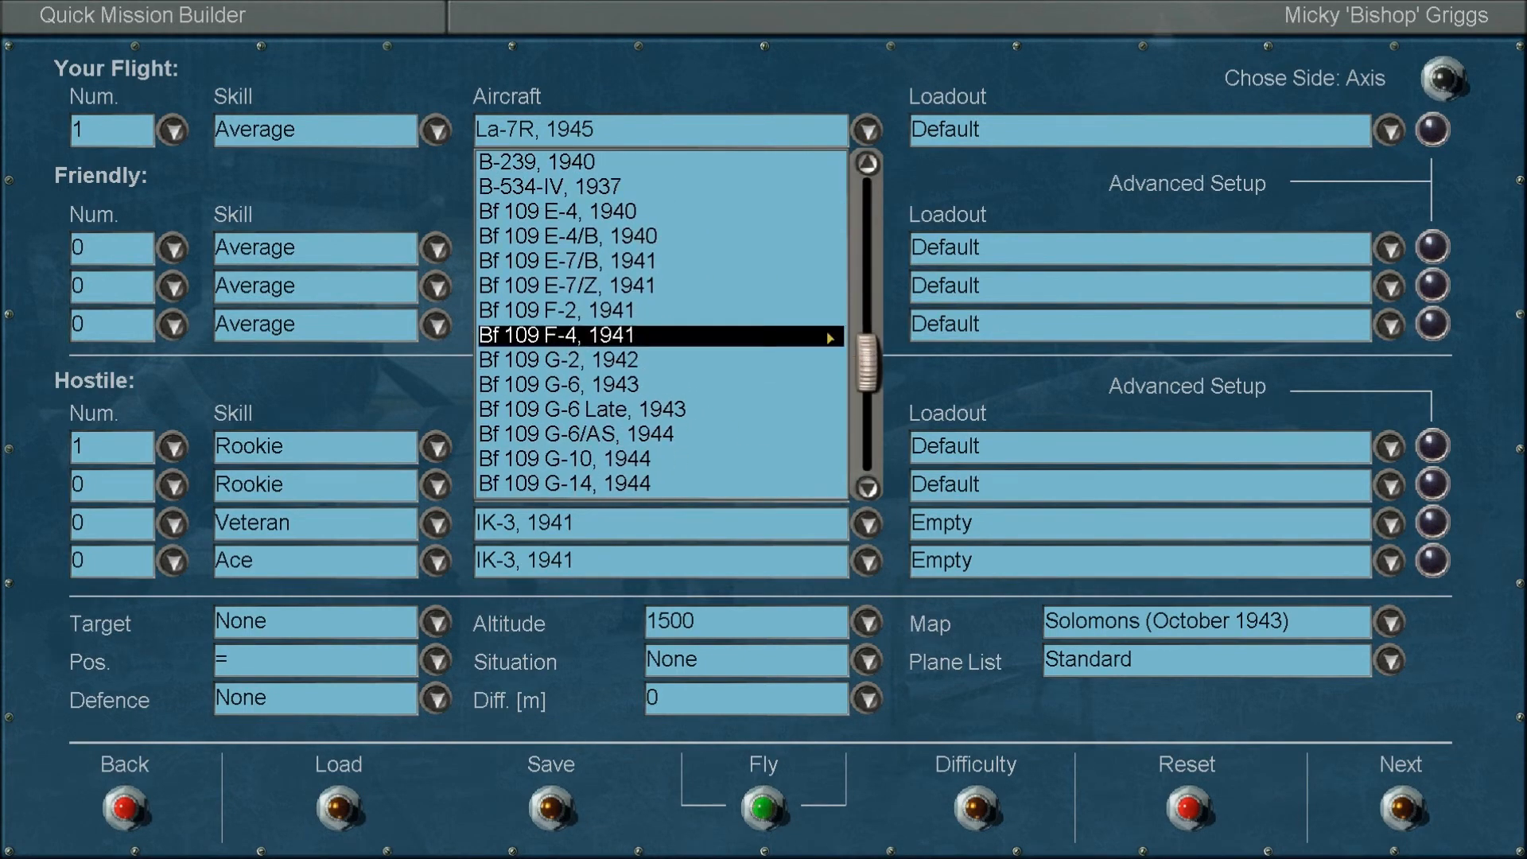
left_click(648, 213)
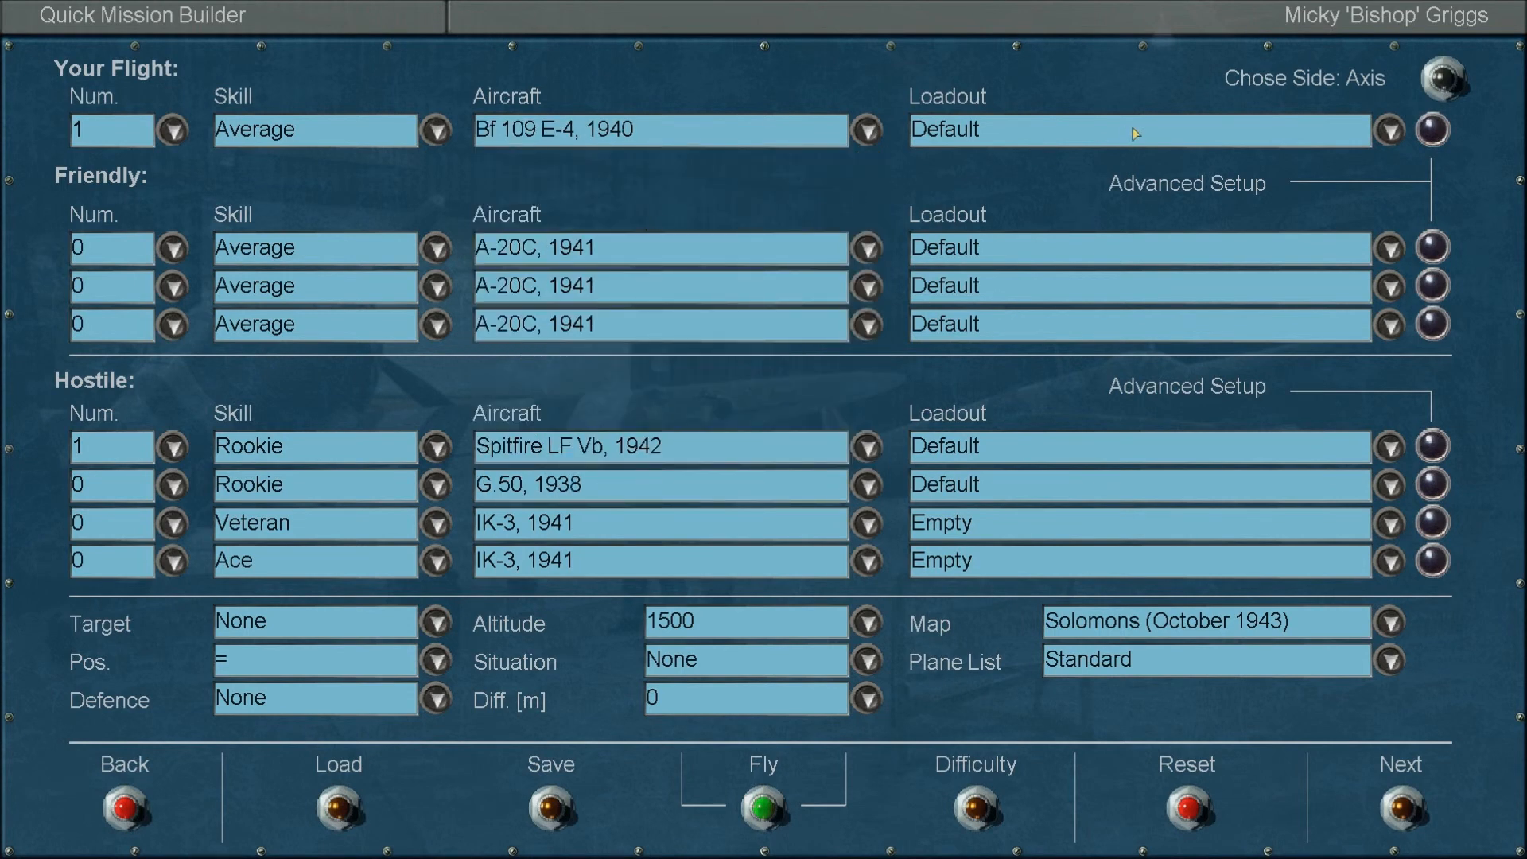
Step: Set the skin of your own flight's Bf 109 E-4 to Fireball.bmp in the arming setup
left_click(1431, 134)
left_click(1121, 434)
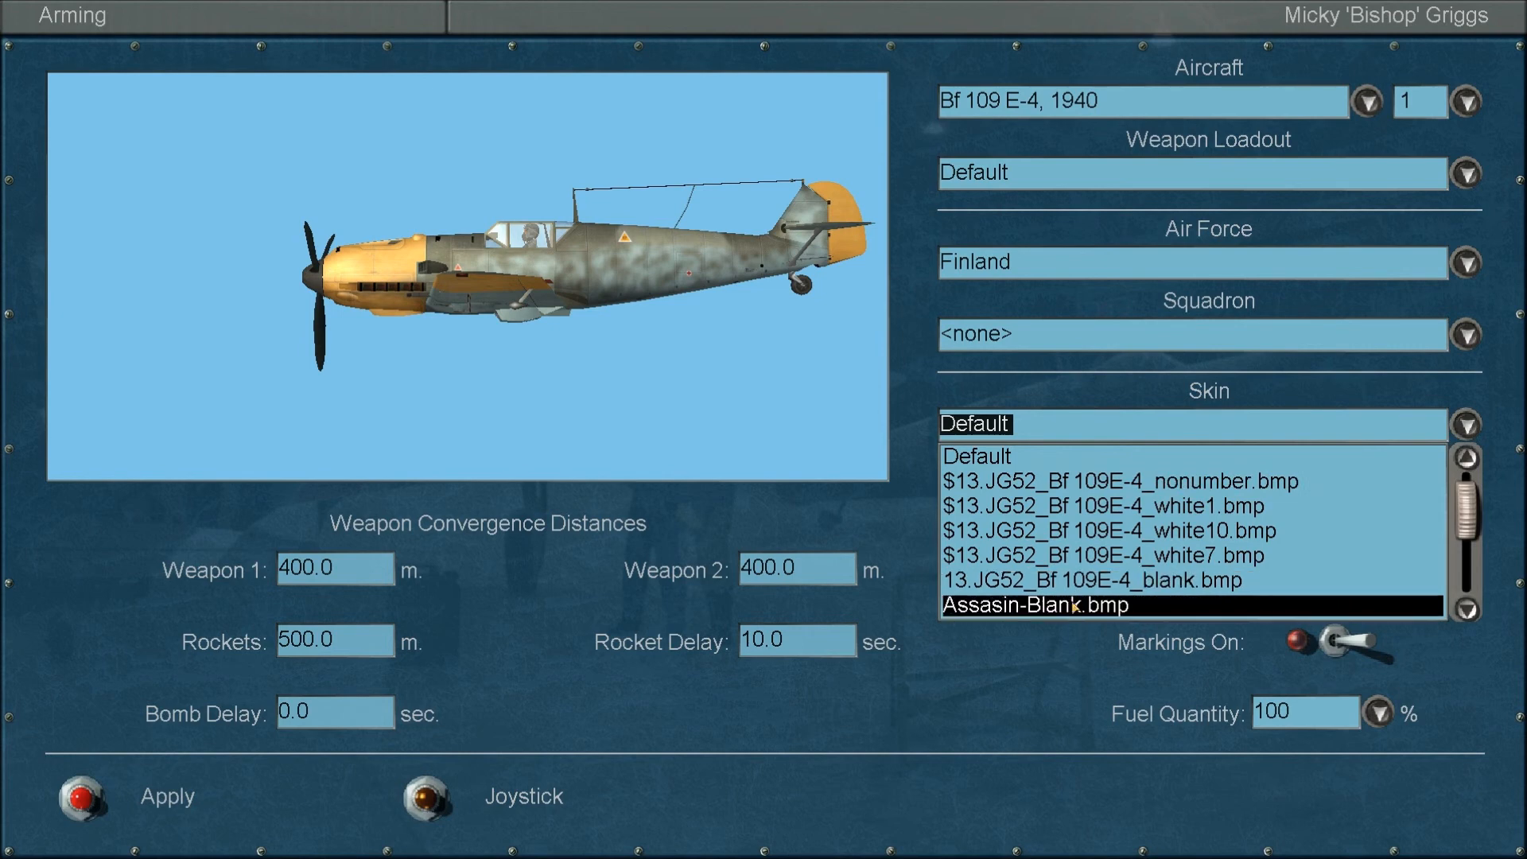
scroll(1094, 569, "down", 5)
scroll(1093, 569, "down", 8)
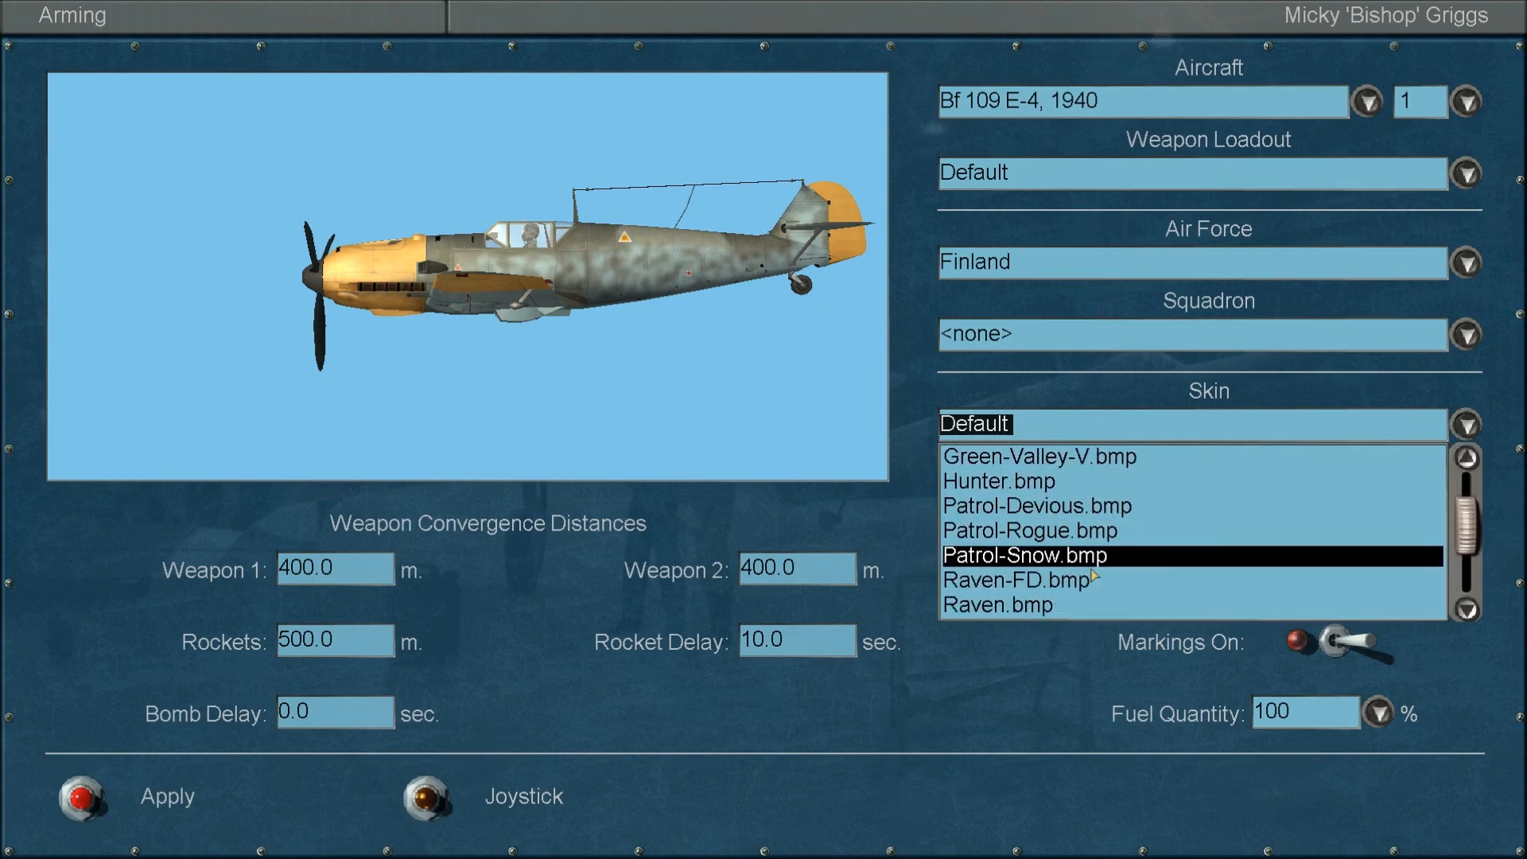
scroll(1093, 572, "up", 3)
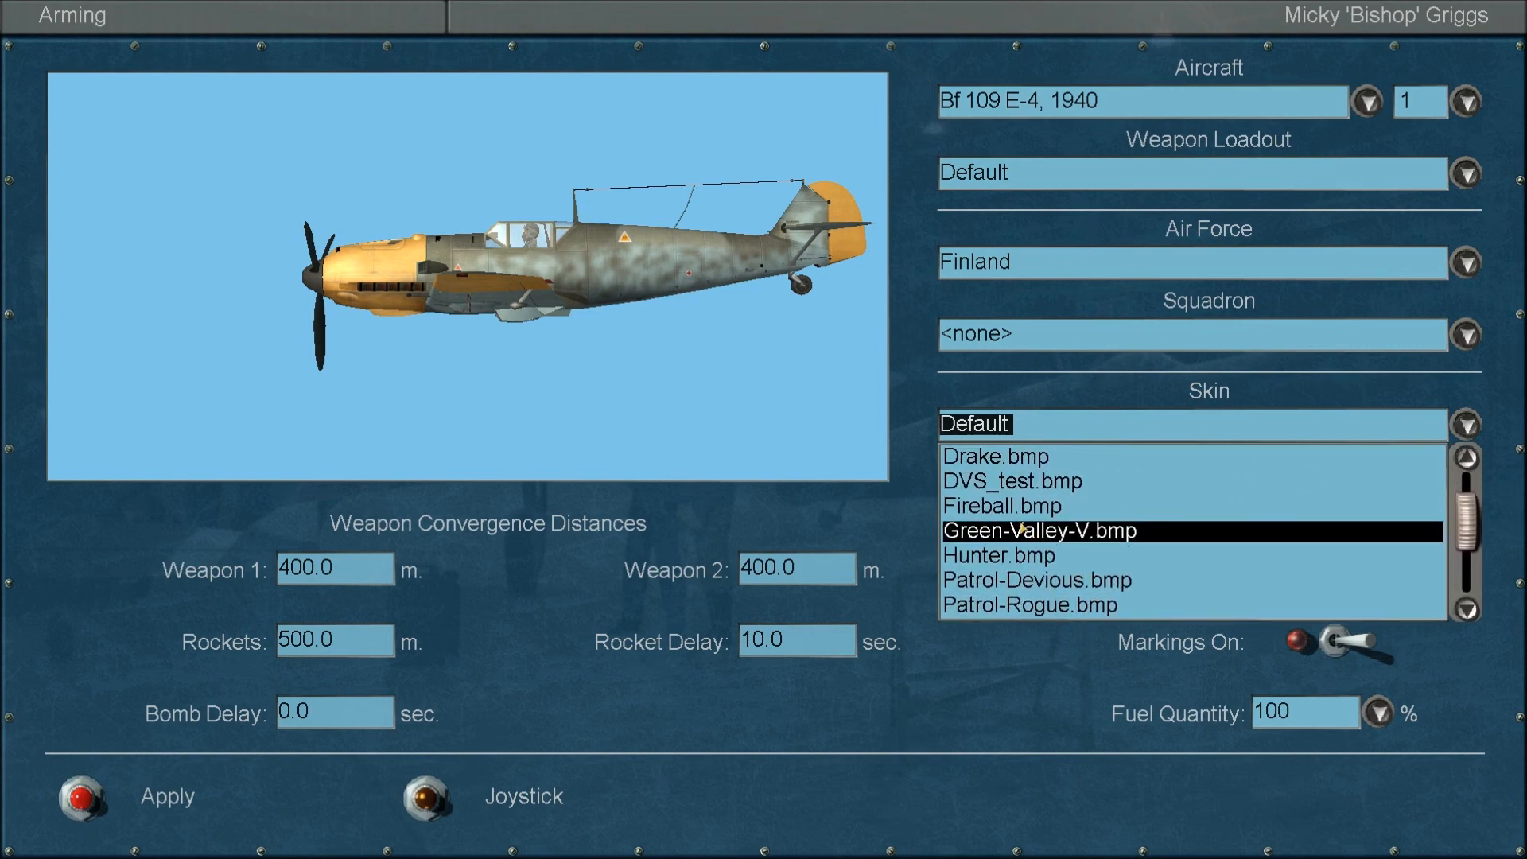
left_click(1021, 517)
Step: Rotate the aircraft preview to examine the fuselage fireballs and striped wings, and reset it to the side view
left_click_drag(696, 437, 490, 274)
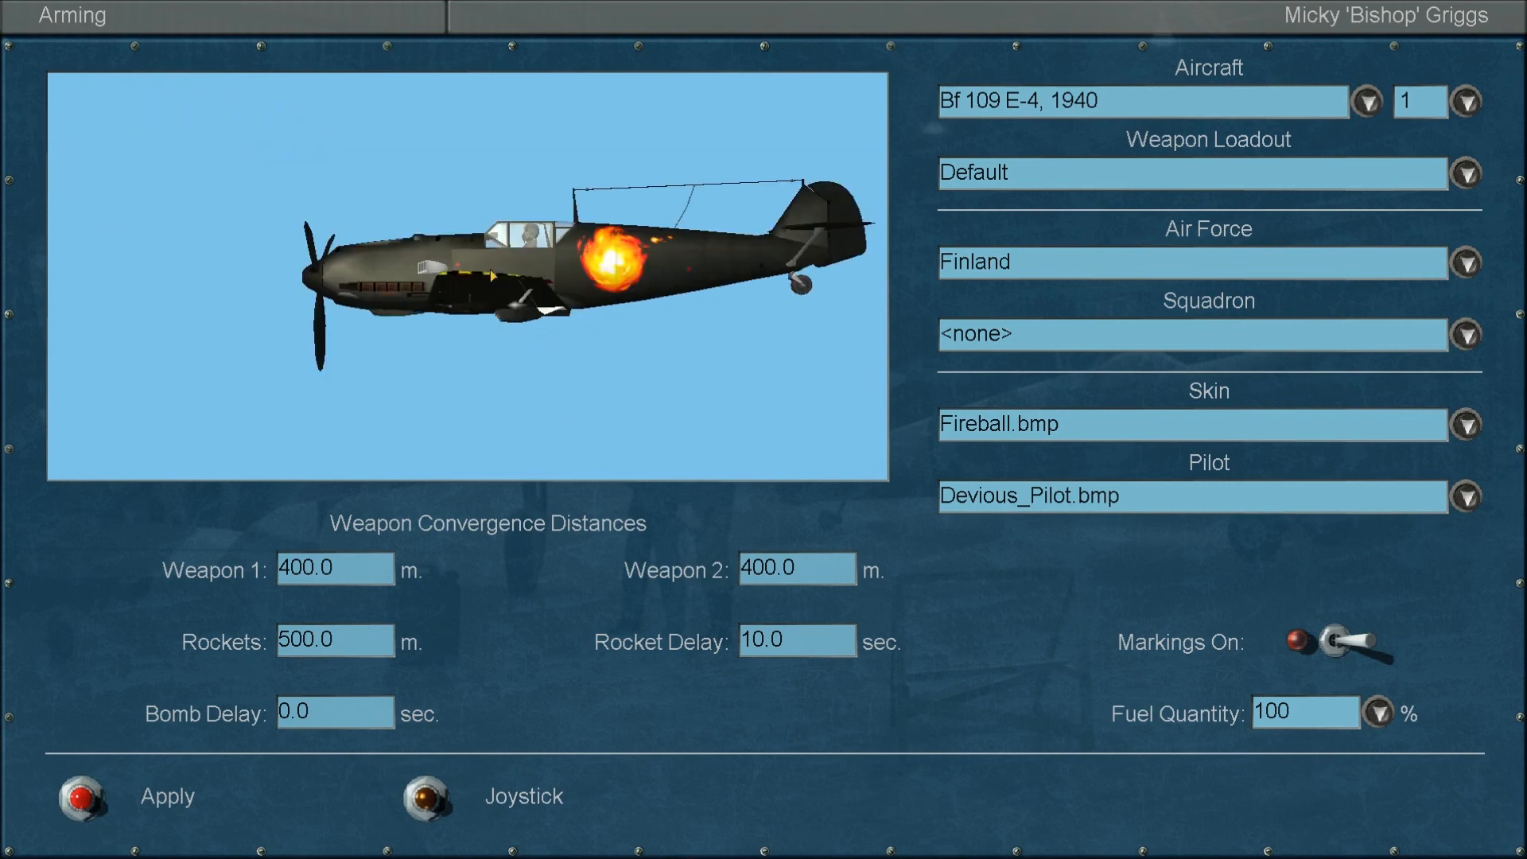
left_click_drag(776, 327, 554, 288)
left_click_drag(522, 454, 486, 286)
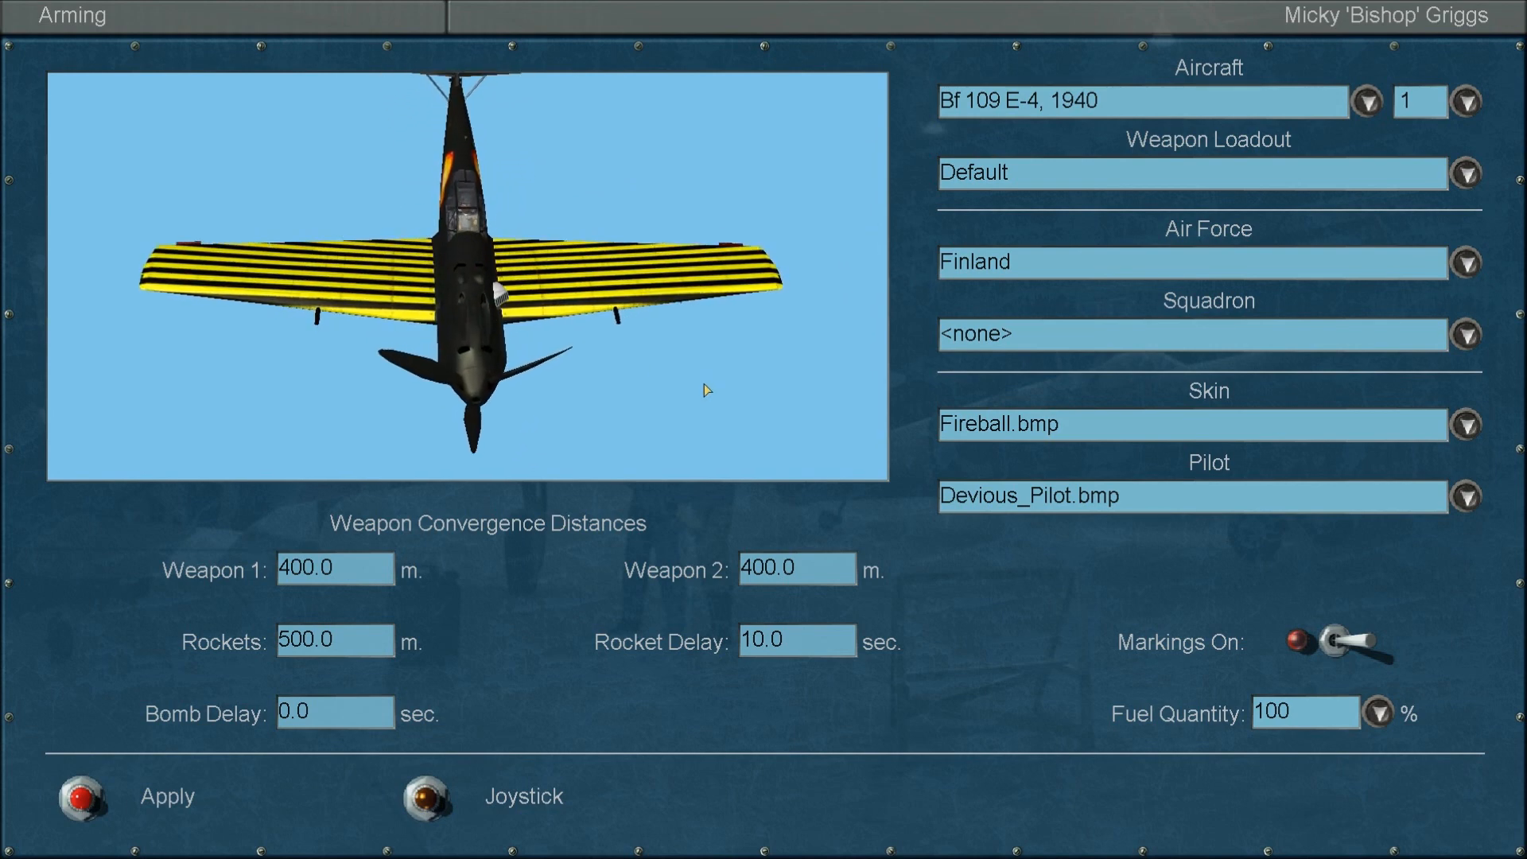
right_click(704, 294)
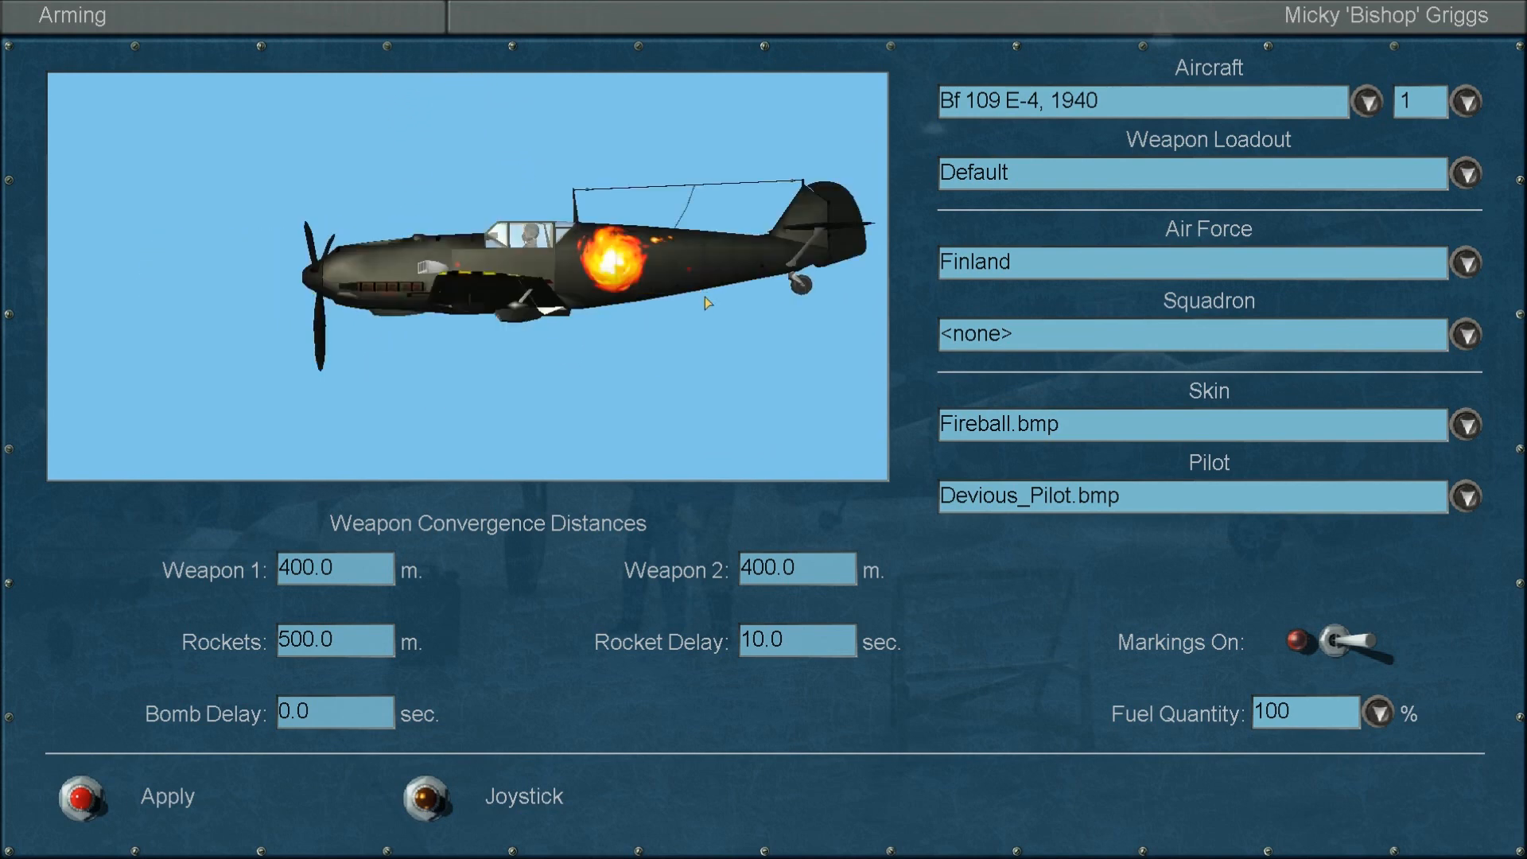